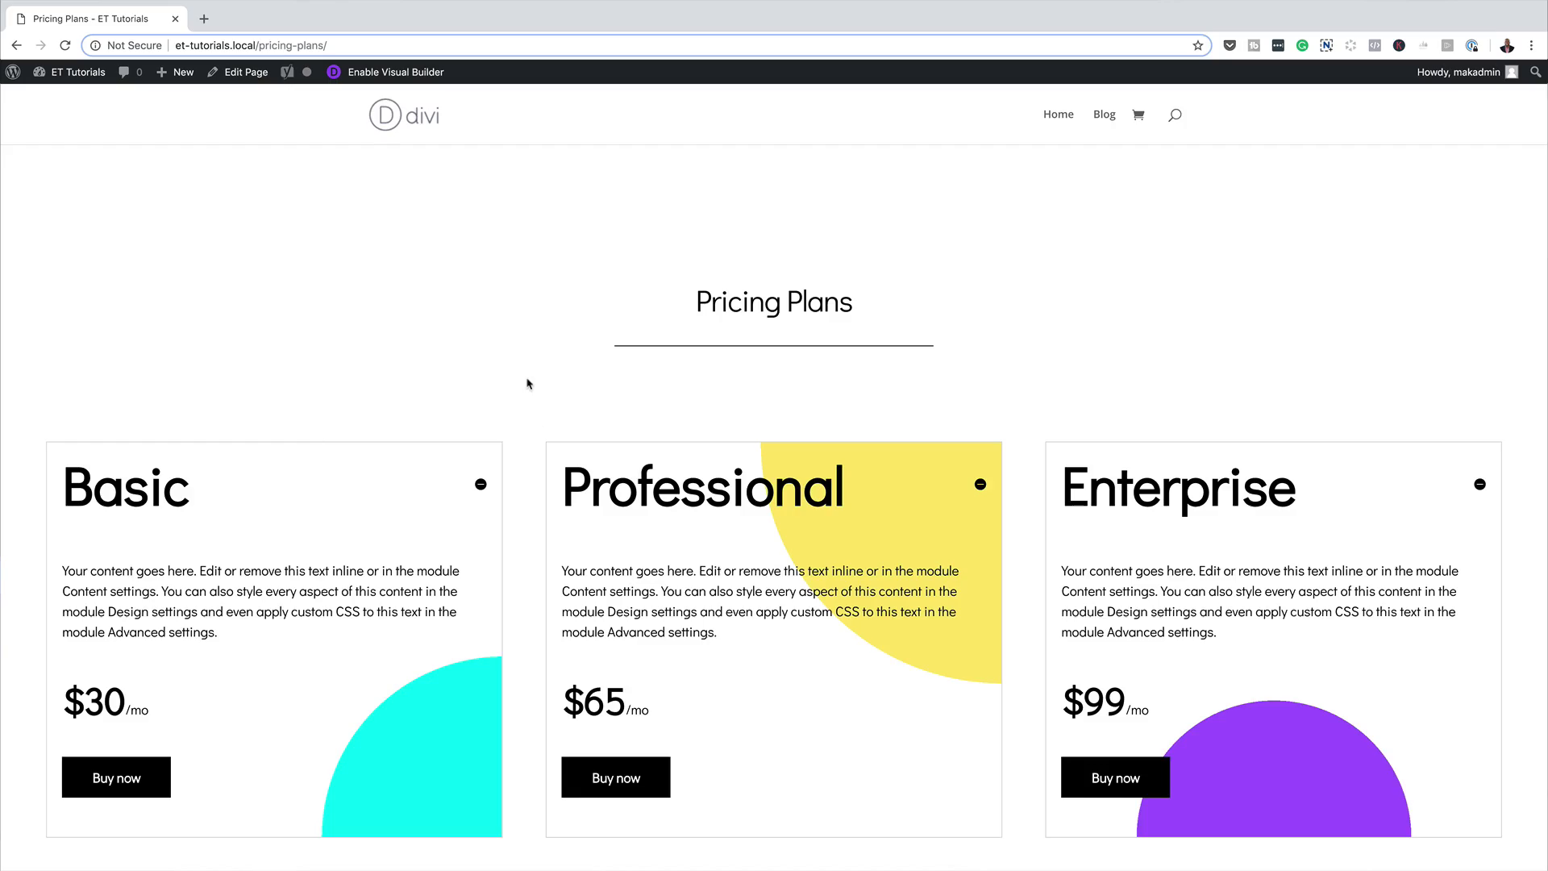
- Collapse and re-expand the Basic, Professional and Enterprise pricing cards on the live page
scroll(525, 384, "down", 2)
left_click(481, 367)
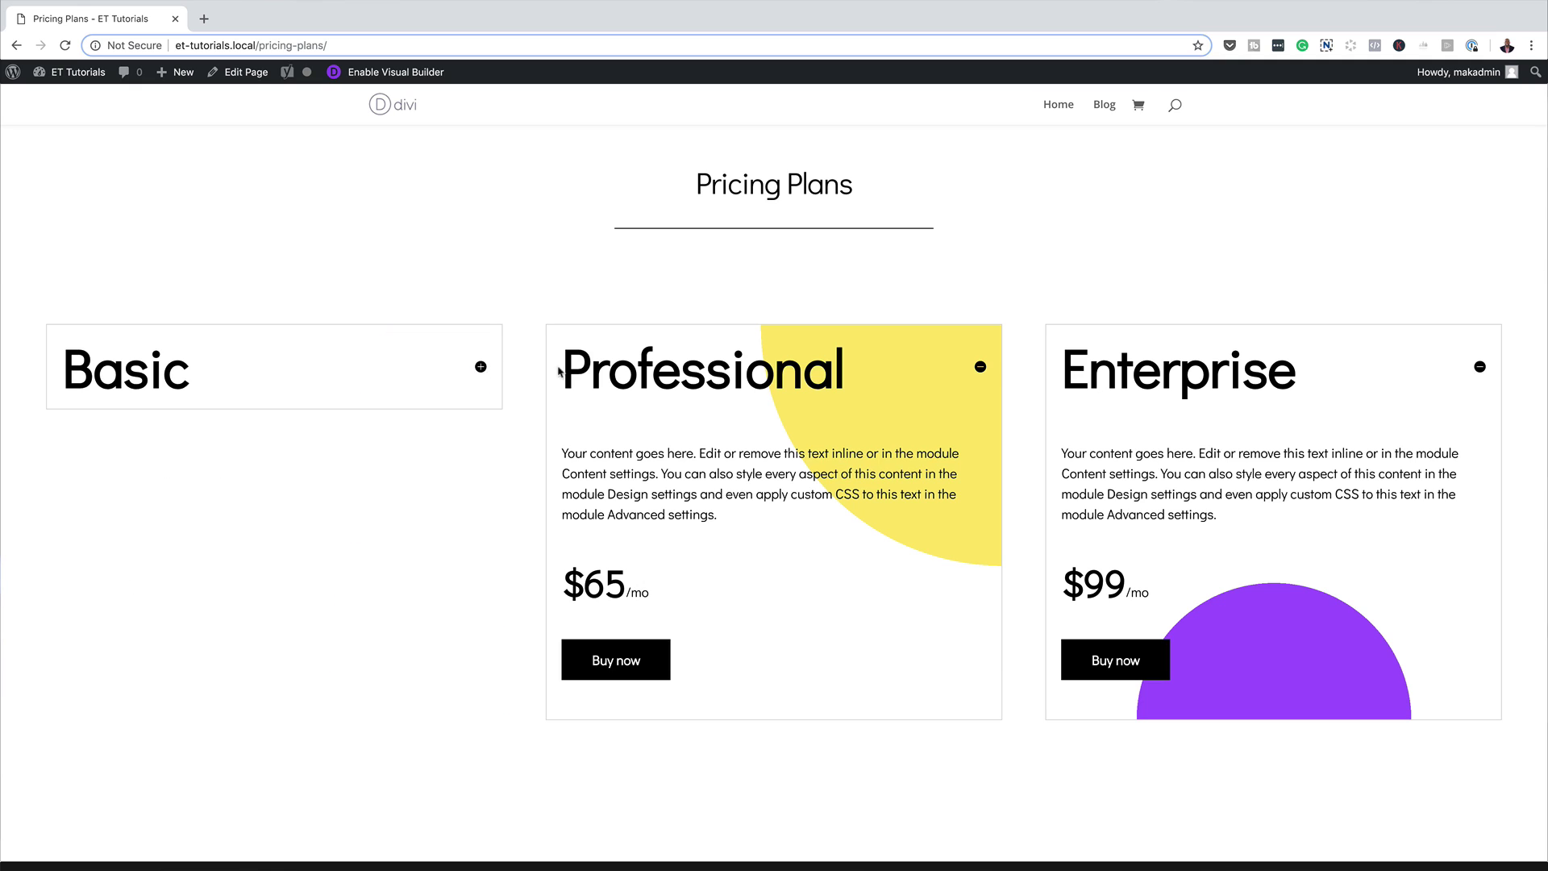
left_click(980, 368)
left_click(981, 367)
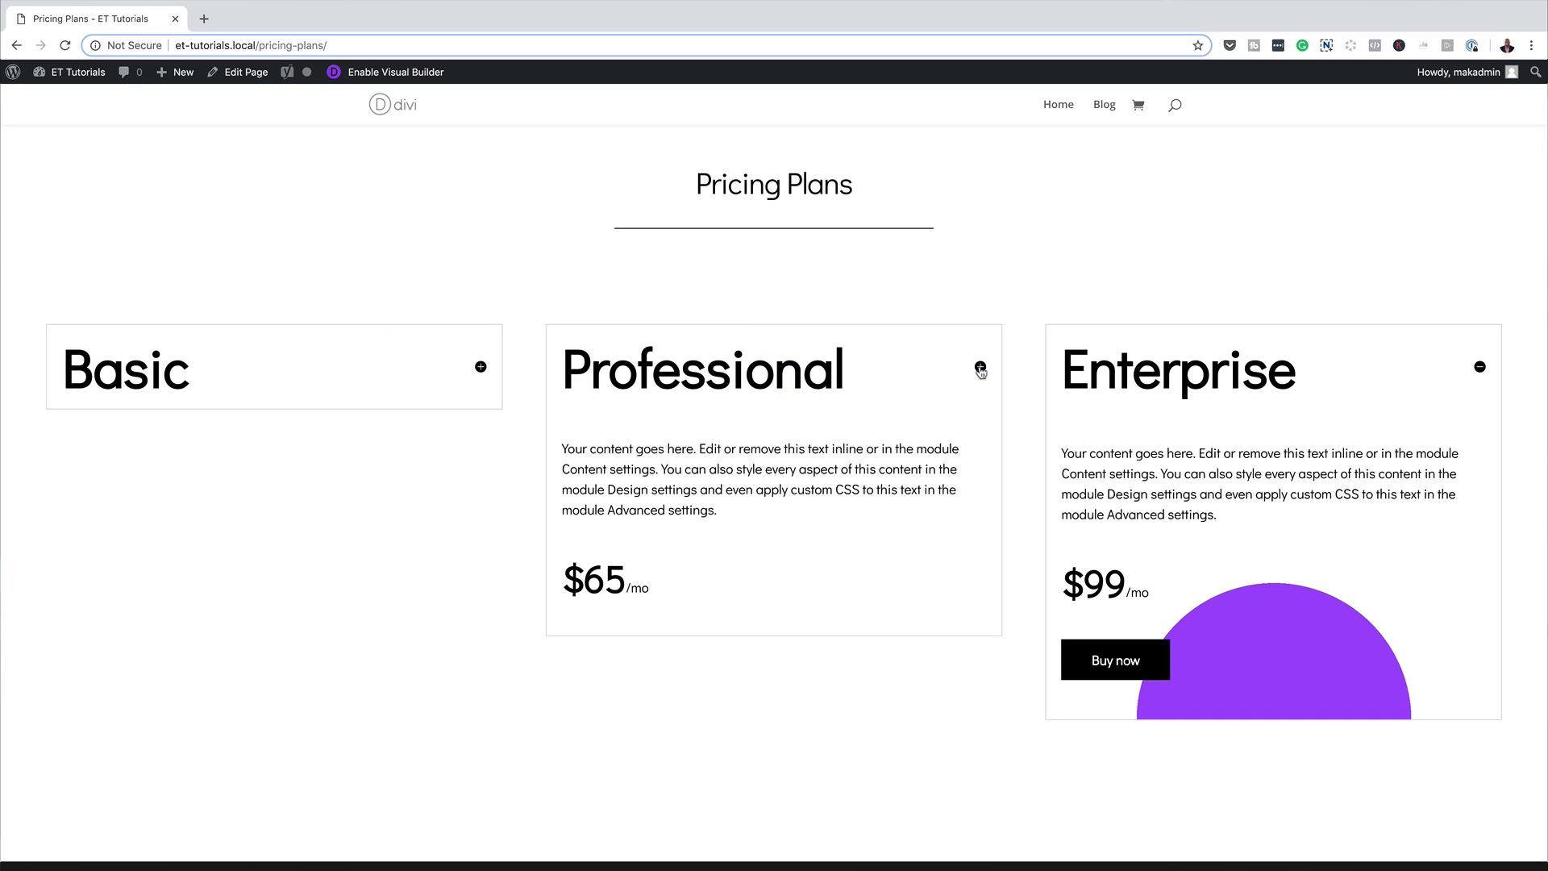
left_click(480, 367)
left_click(1480, 368)
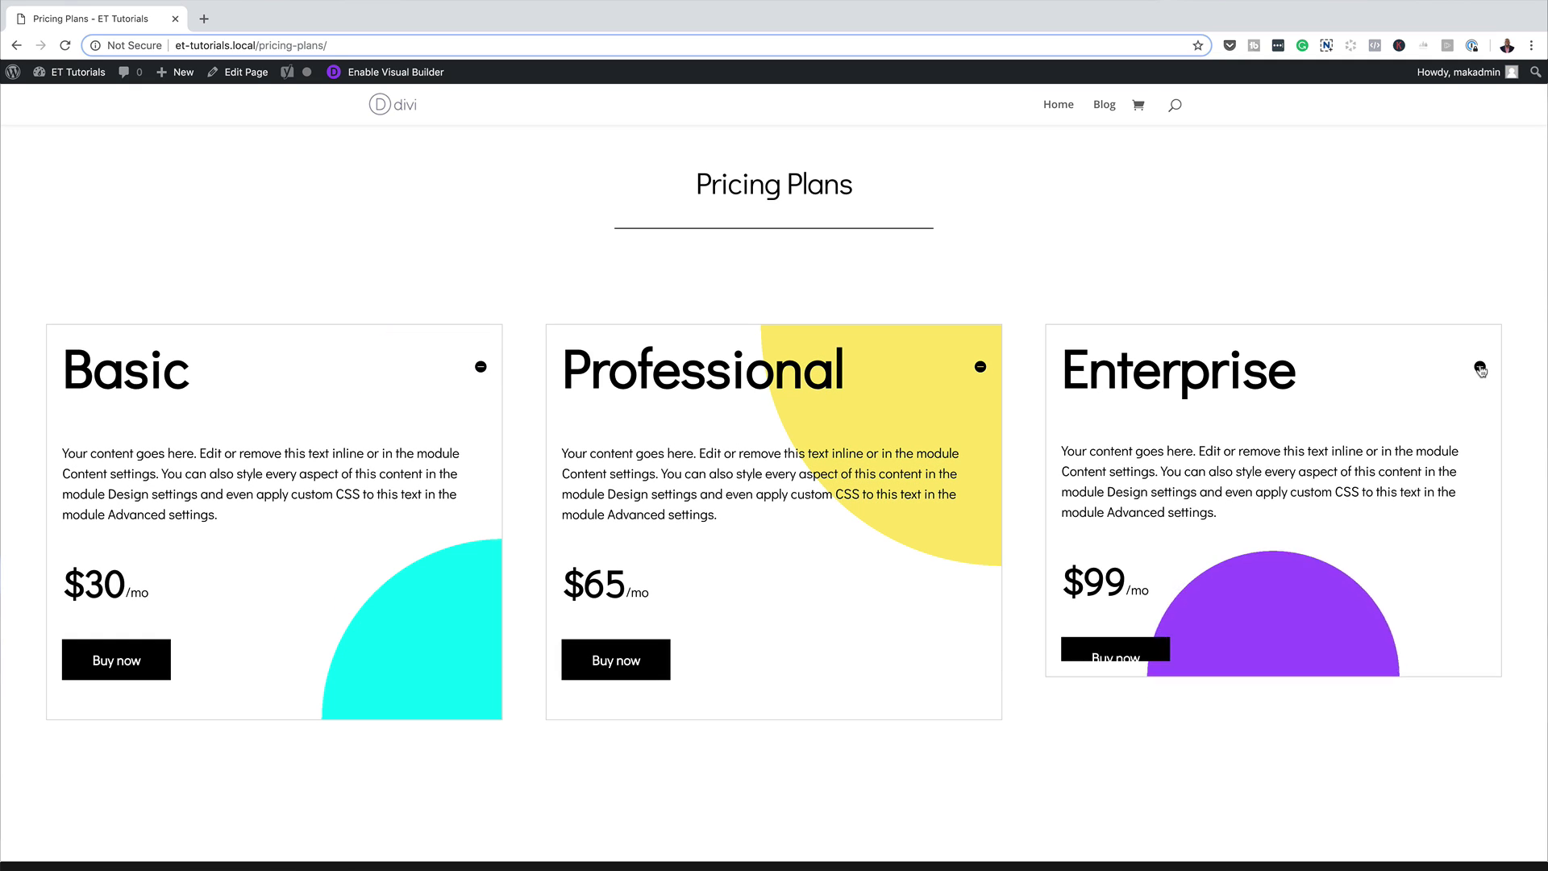
left_click(1480, 367)
scroll(1009, 729, "down", 1)
scroll(1009, 729, "up", 2)
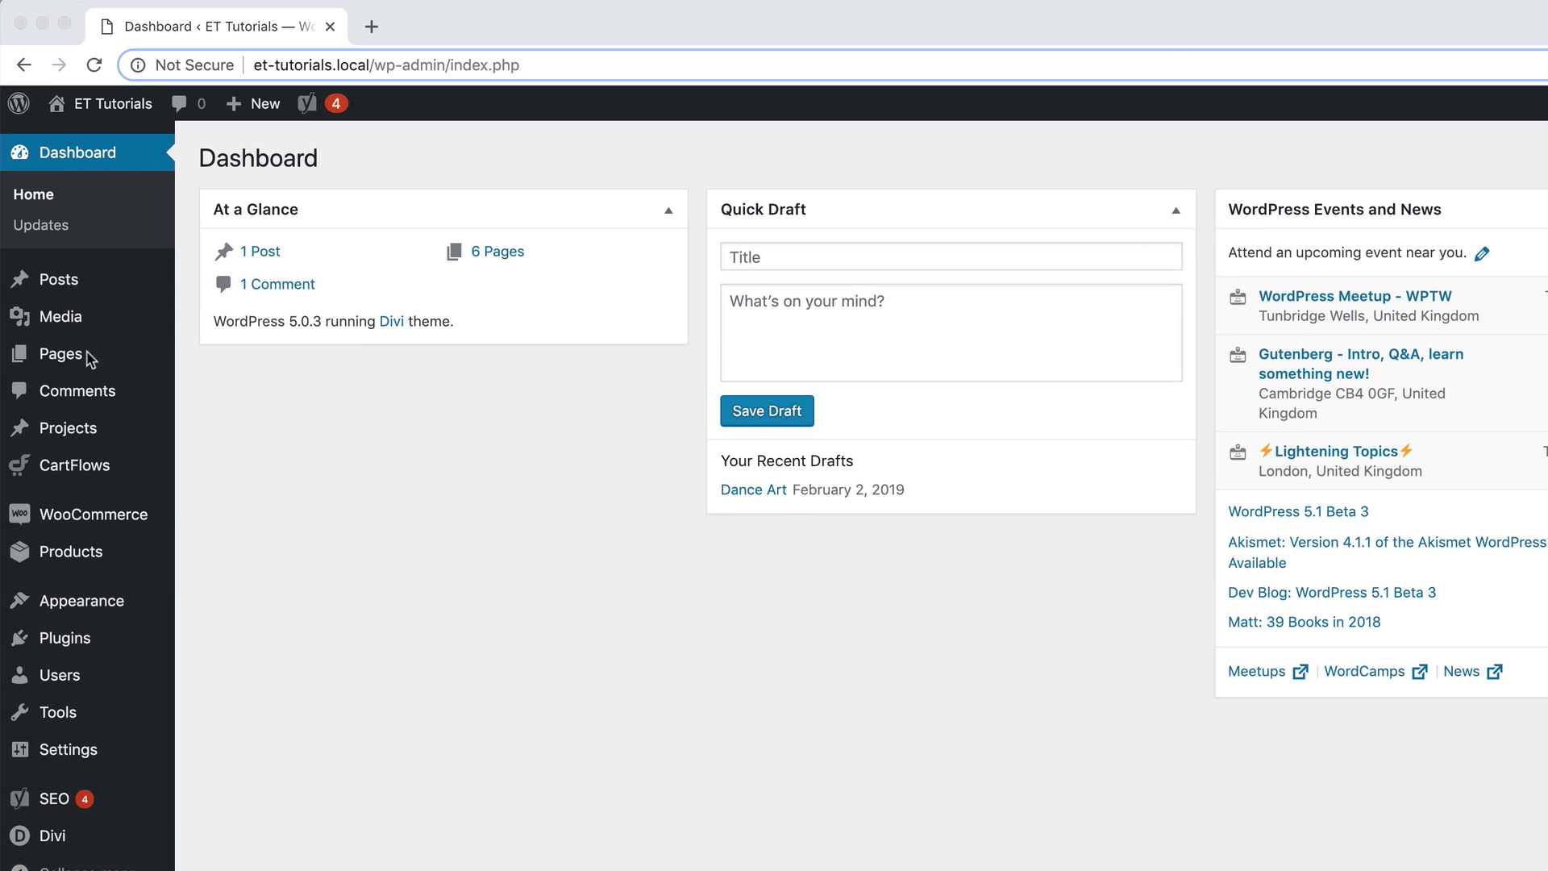
- Create a new page titled 'Pricing Plans' in Divi Builder, built from scratch with no rows
mouse_move(71, 250)
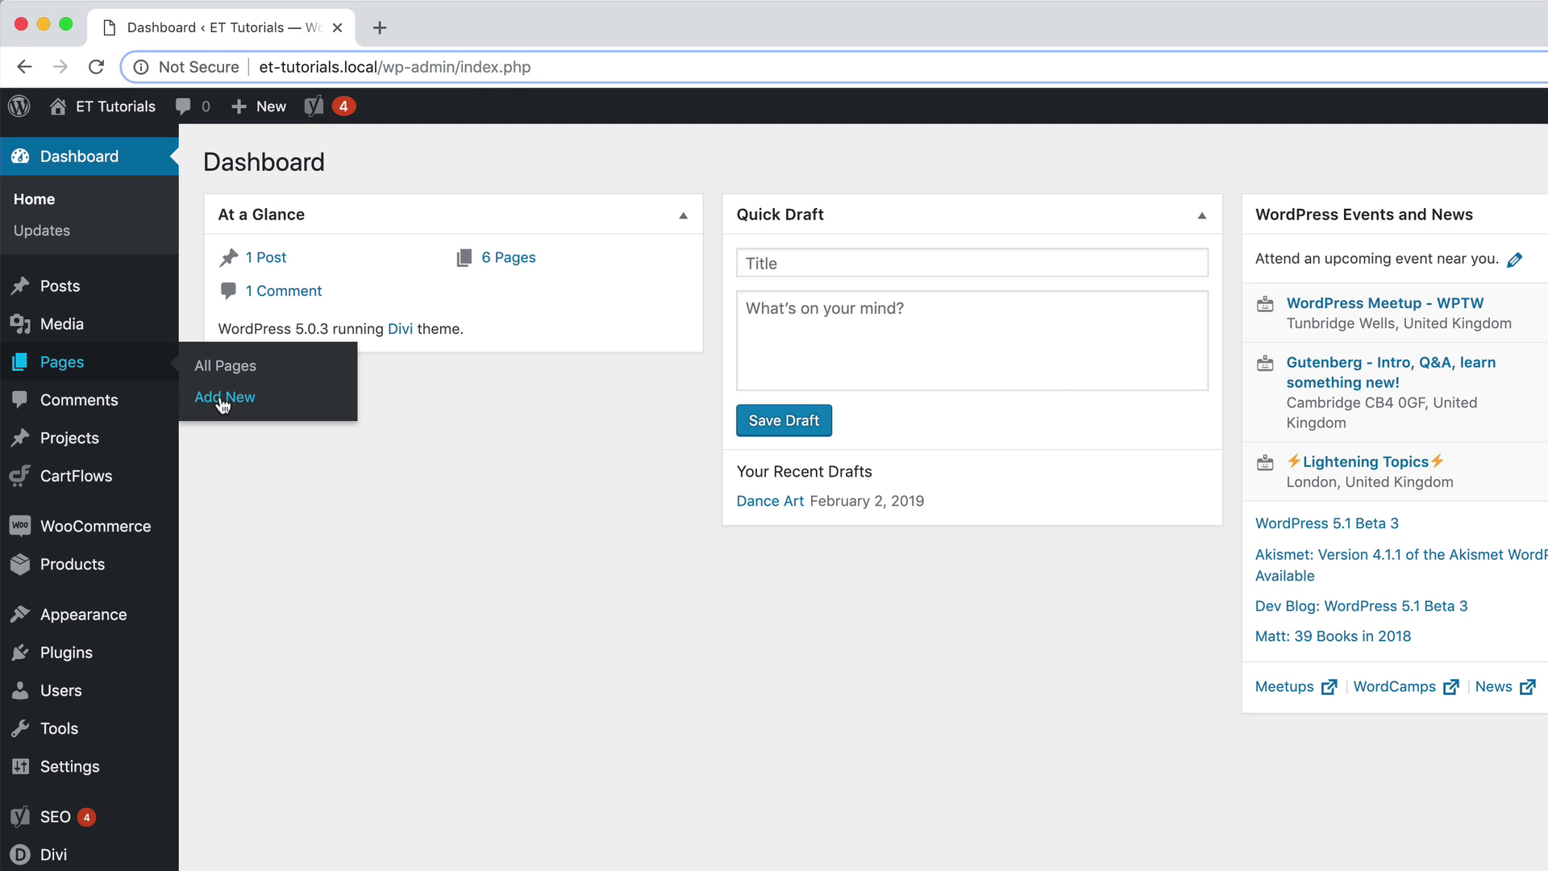
left_click(215, 398)
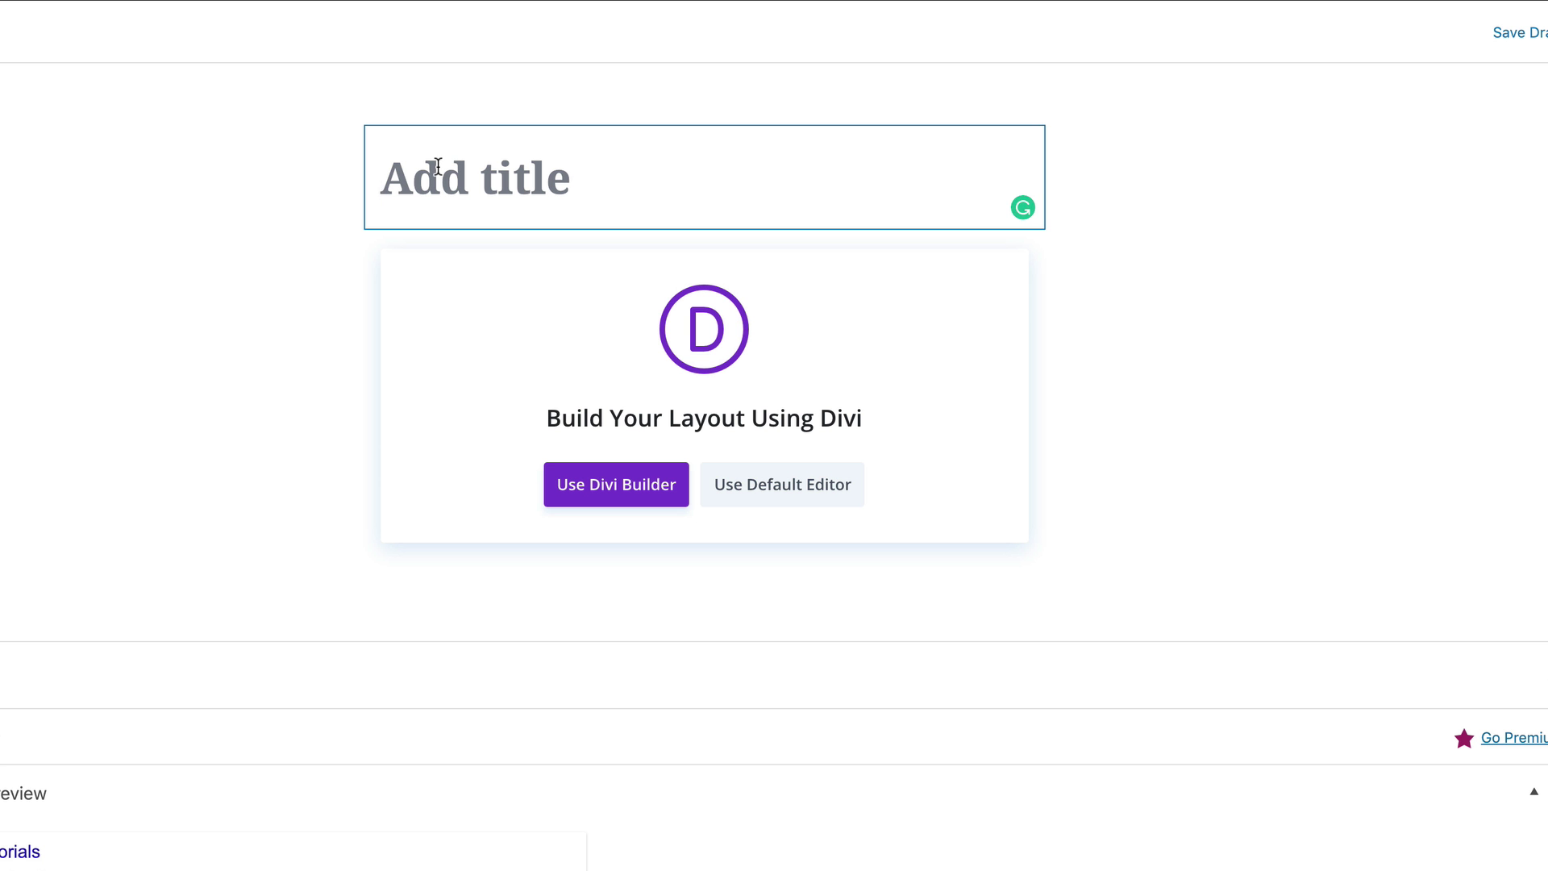
type("Pricing Plans")
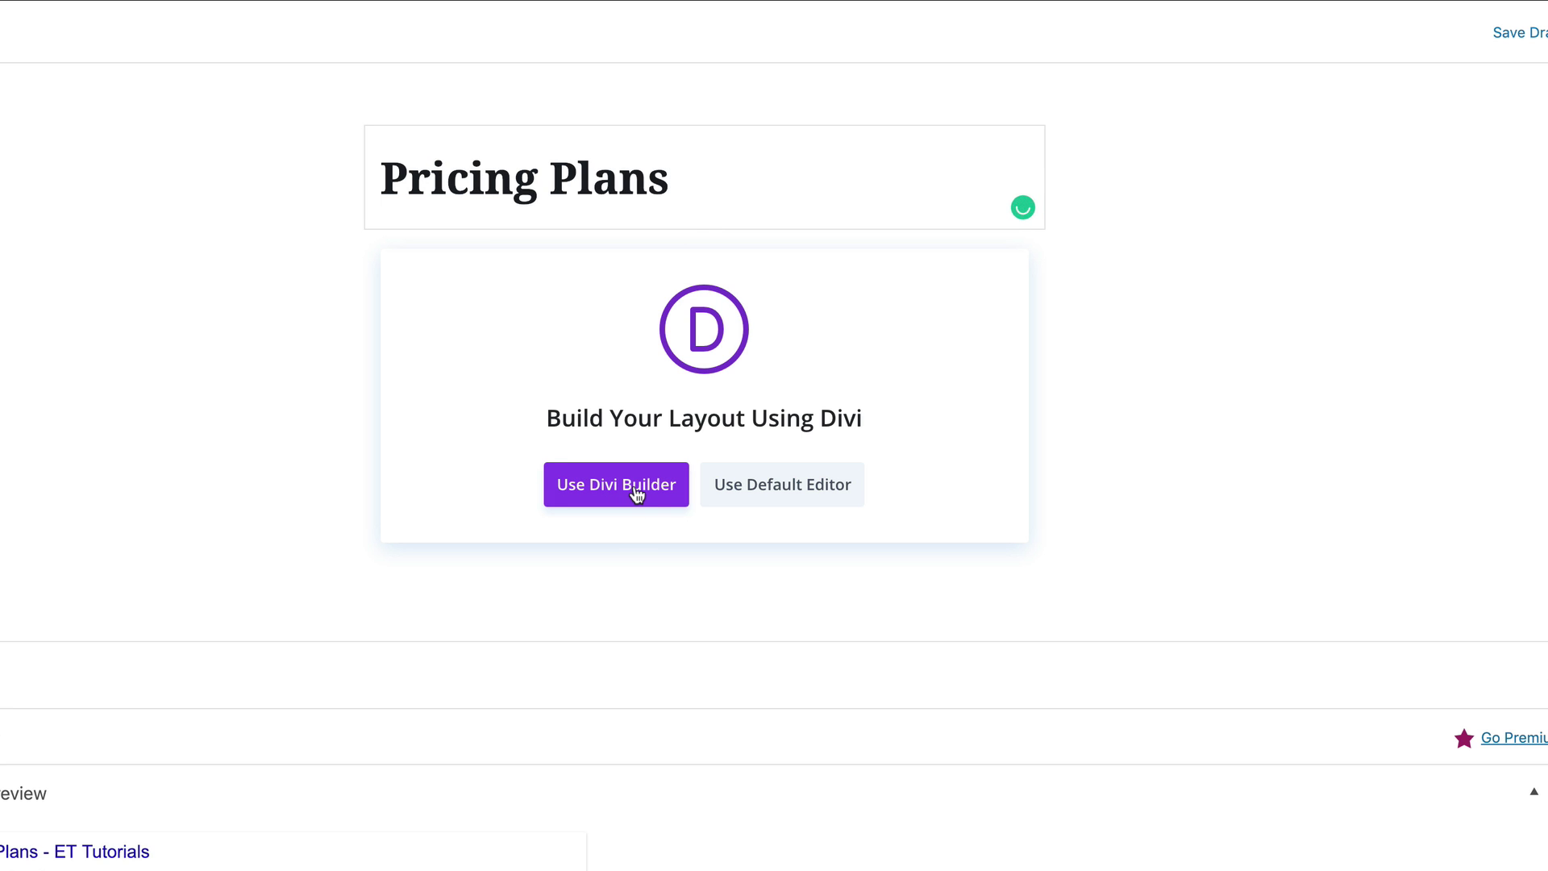
left_click(637, 493)
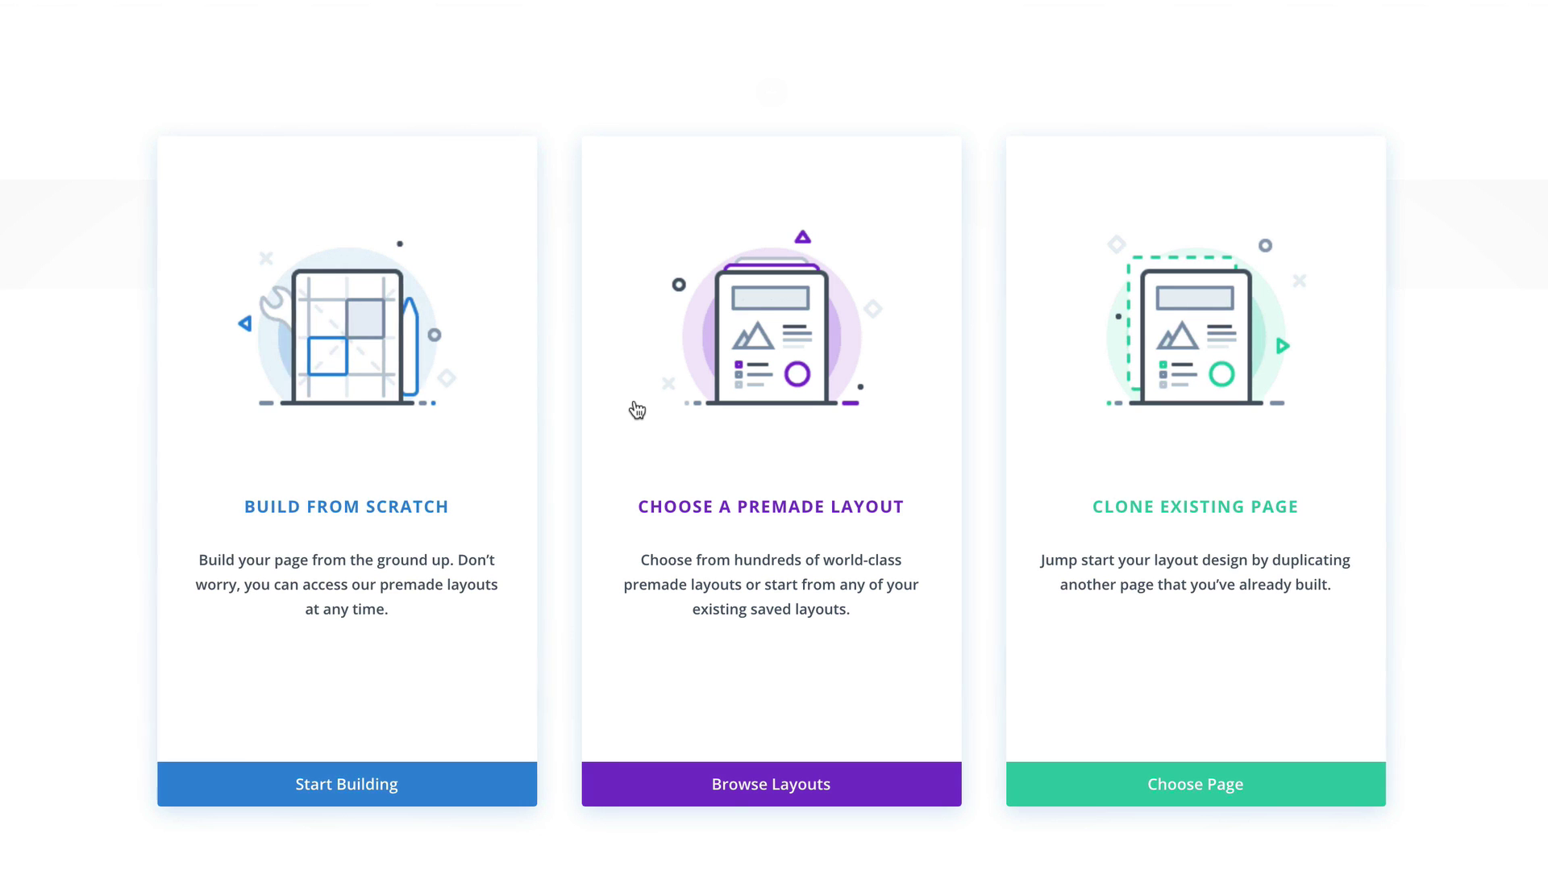
left_click(367, 514)
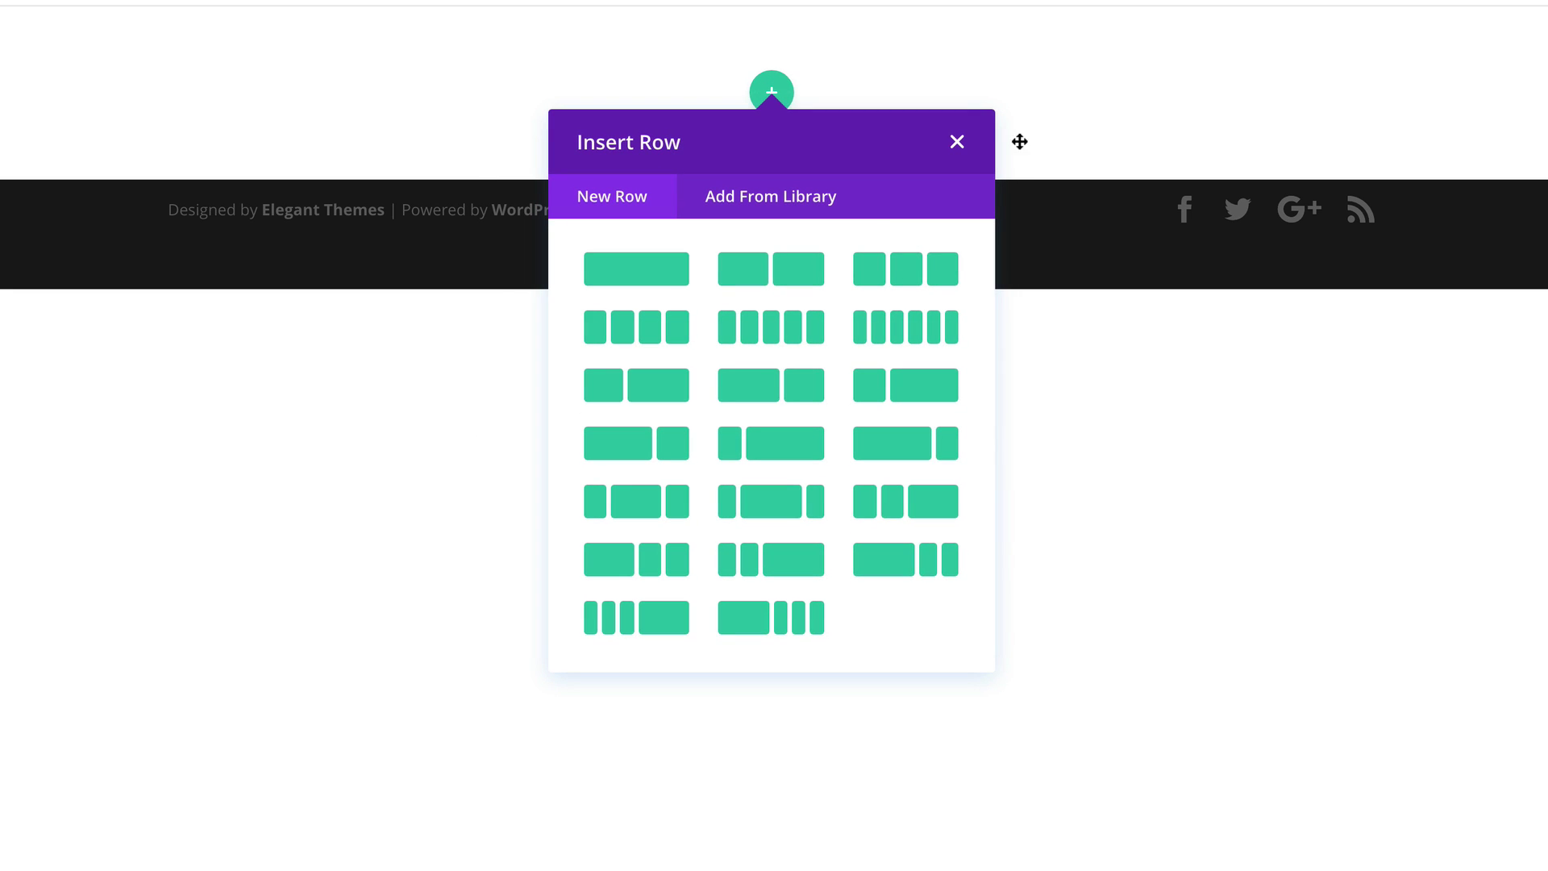
left_click(957, 142)
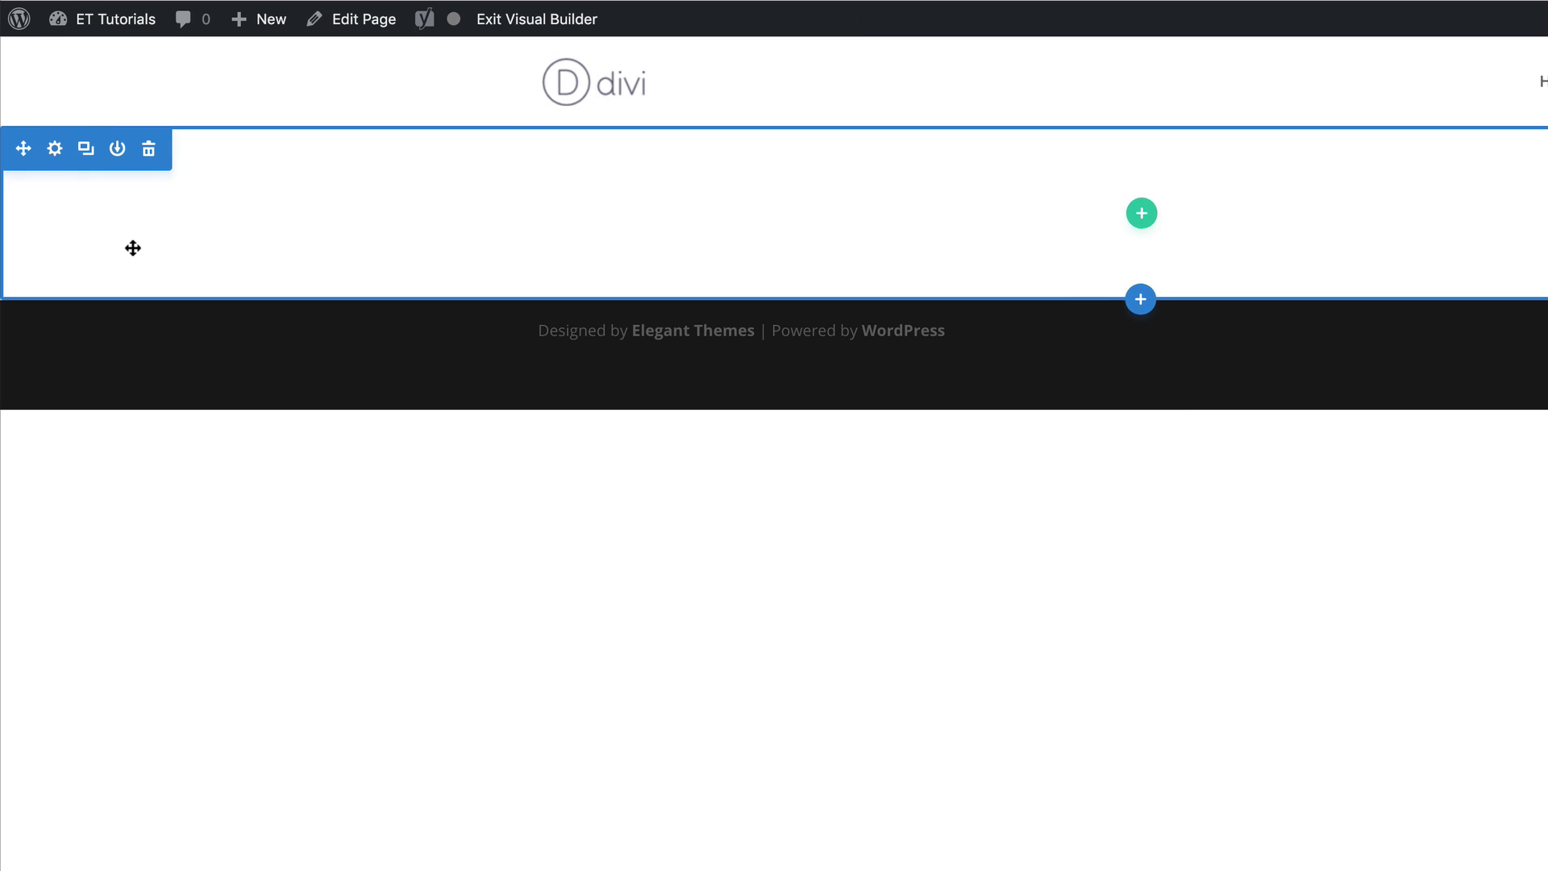
- Give the empty section 160px custom padding at top and bottom, and save it
left_click(55, 149)
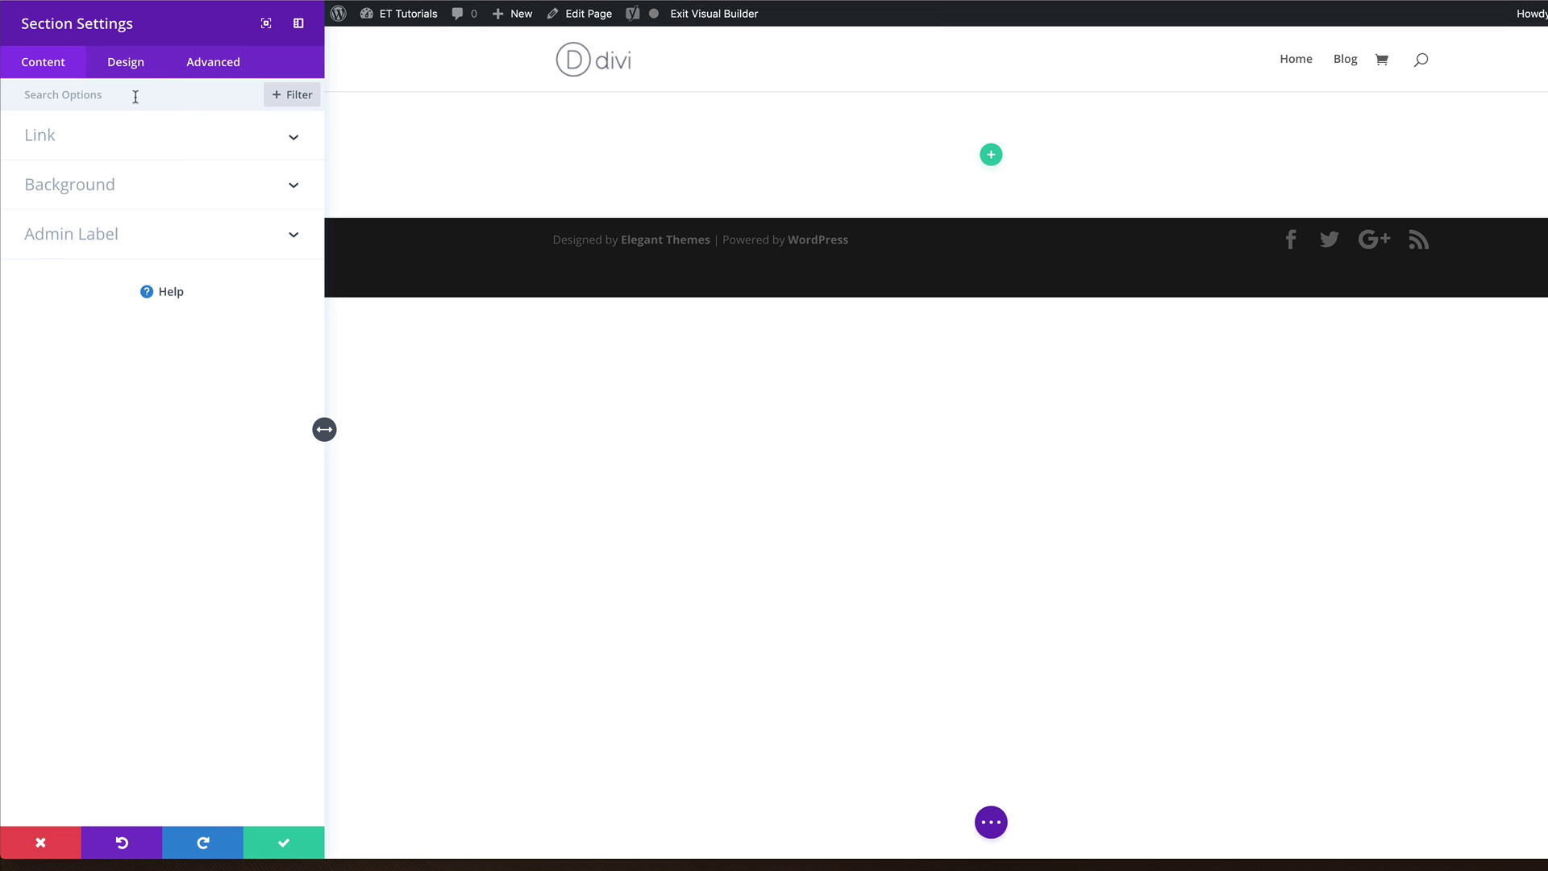
left_click(123, 77)
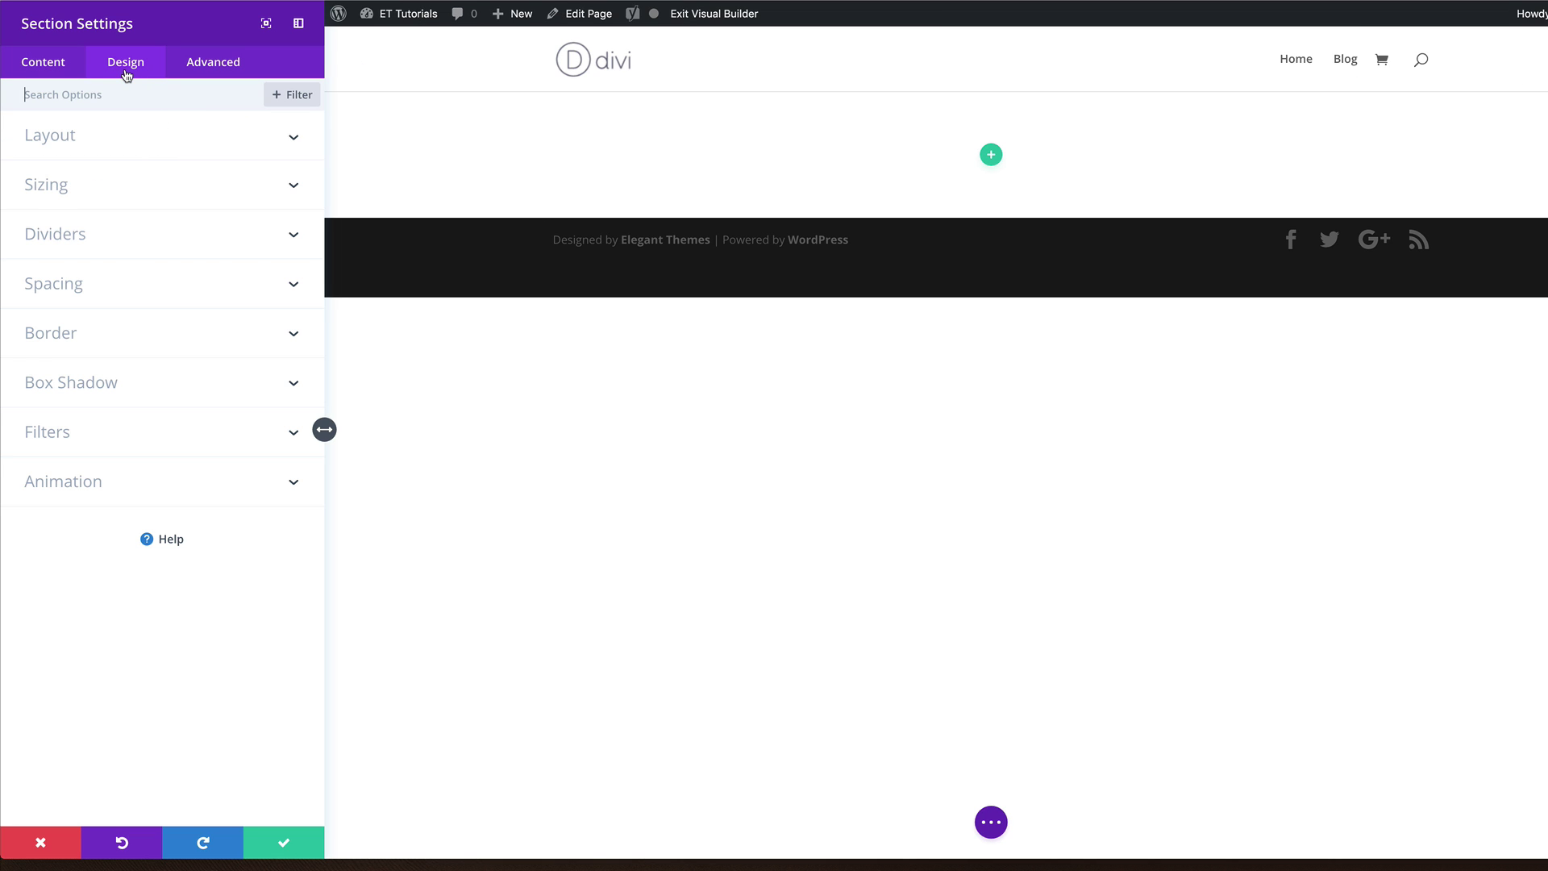
left_click(84, 290)
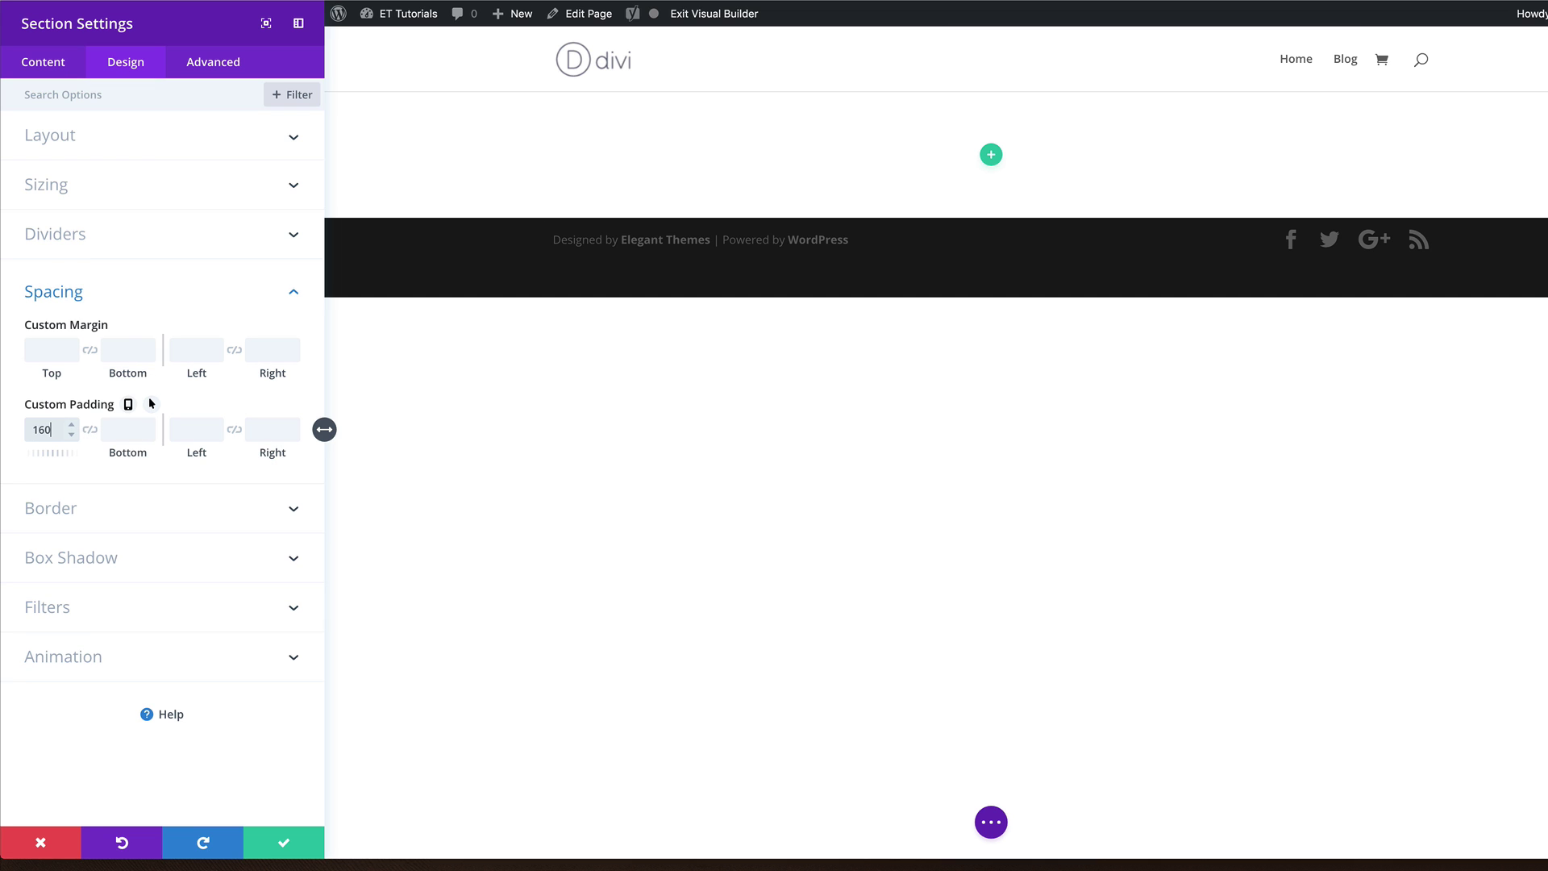
left_click(90, 431)
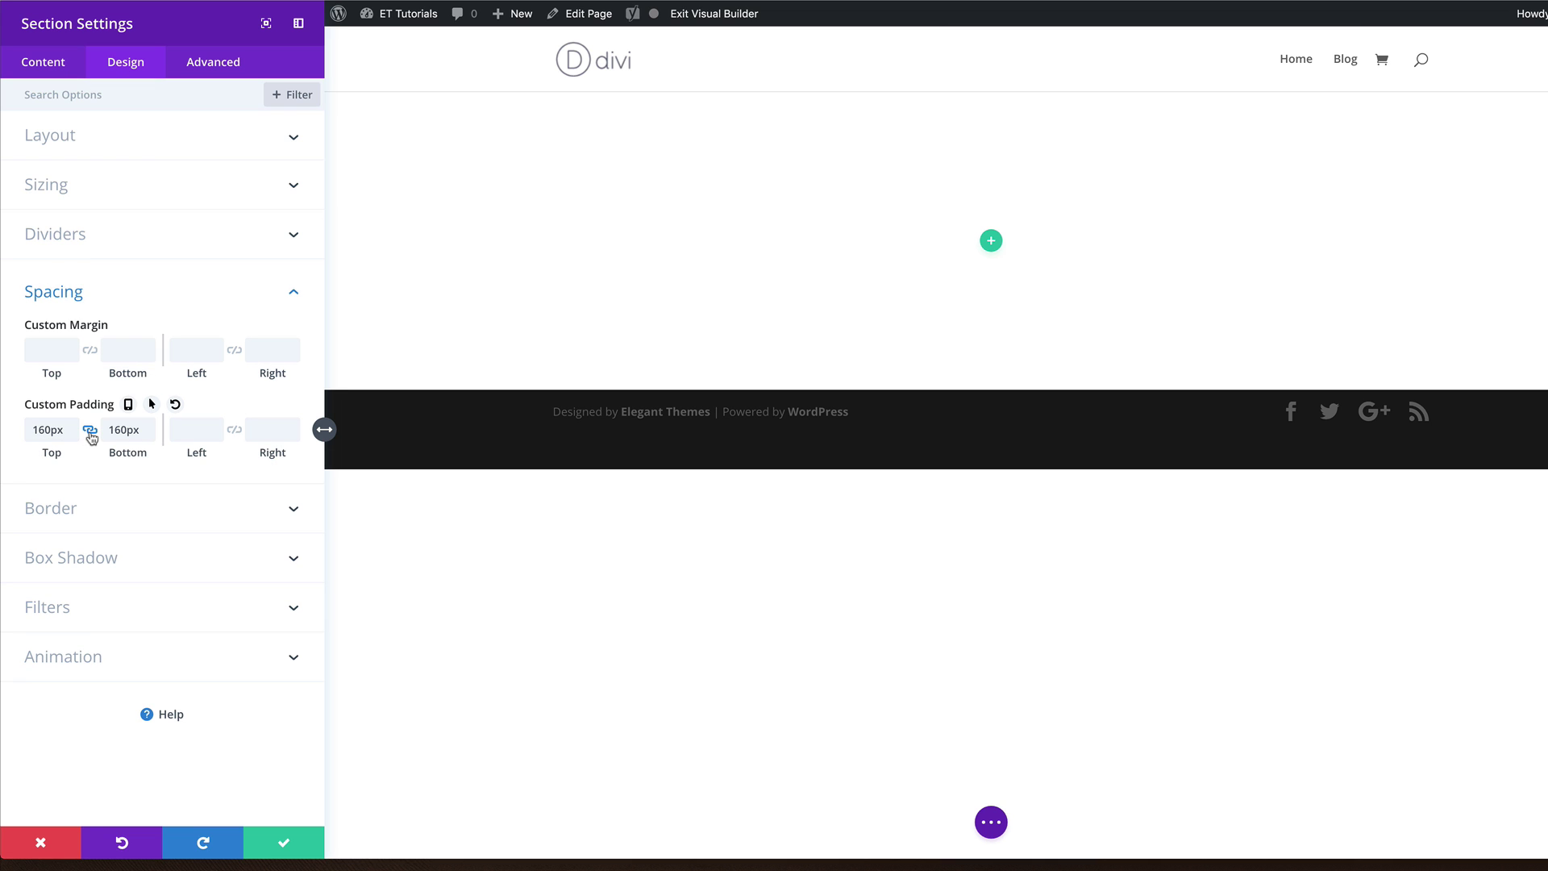
left_click(295, 842)
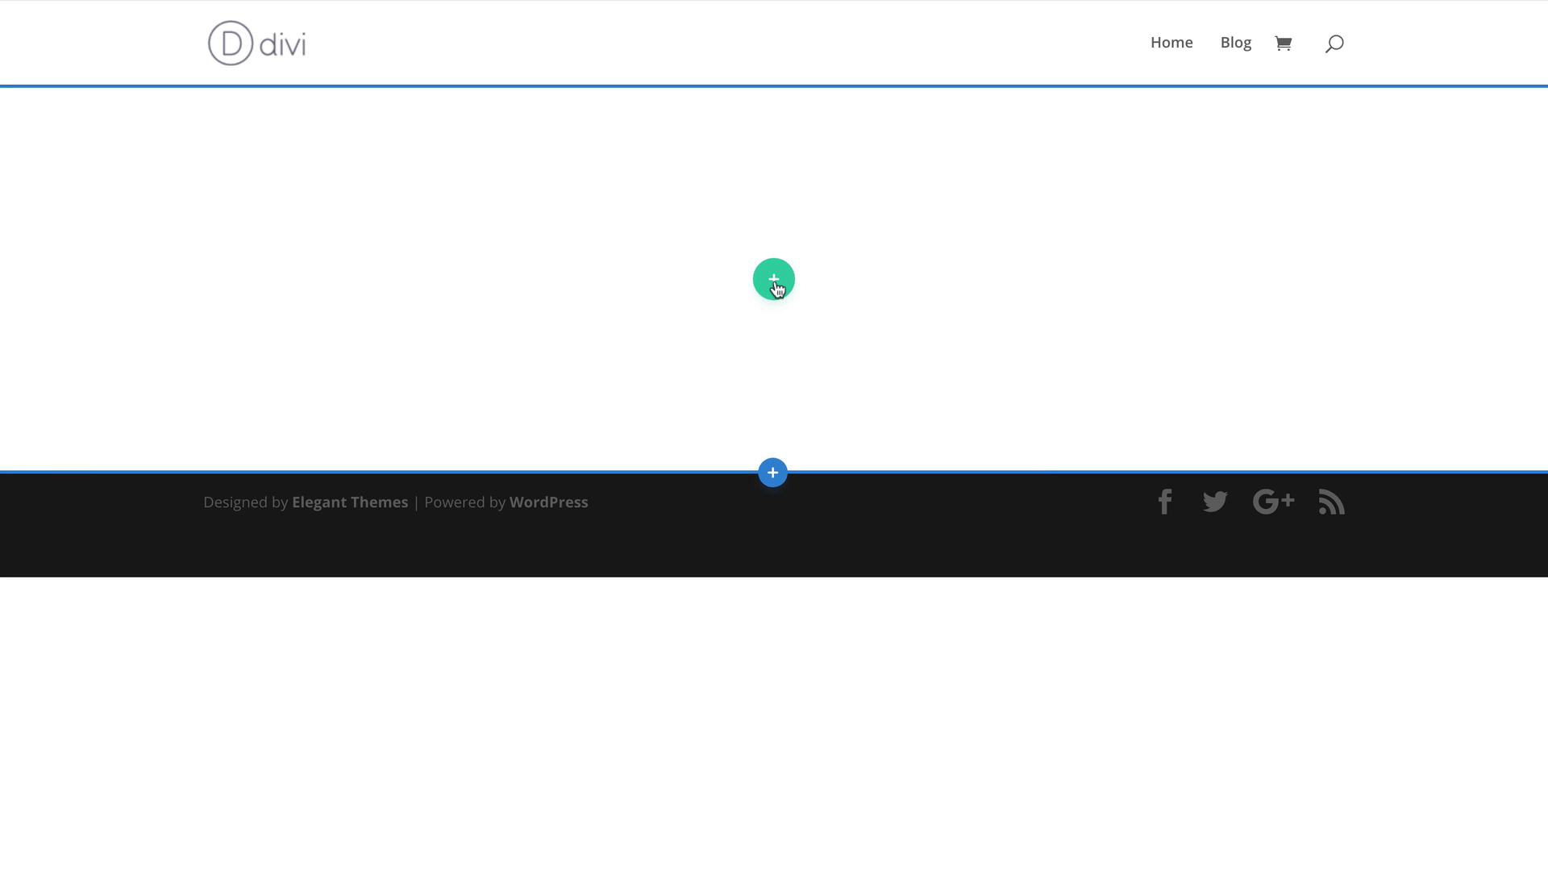
- Insert a one-column row and add a Text module to it
left_click(773, 280)
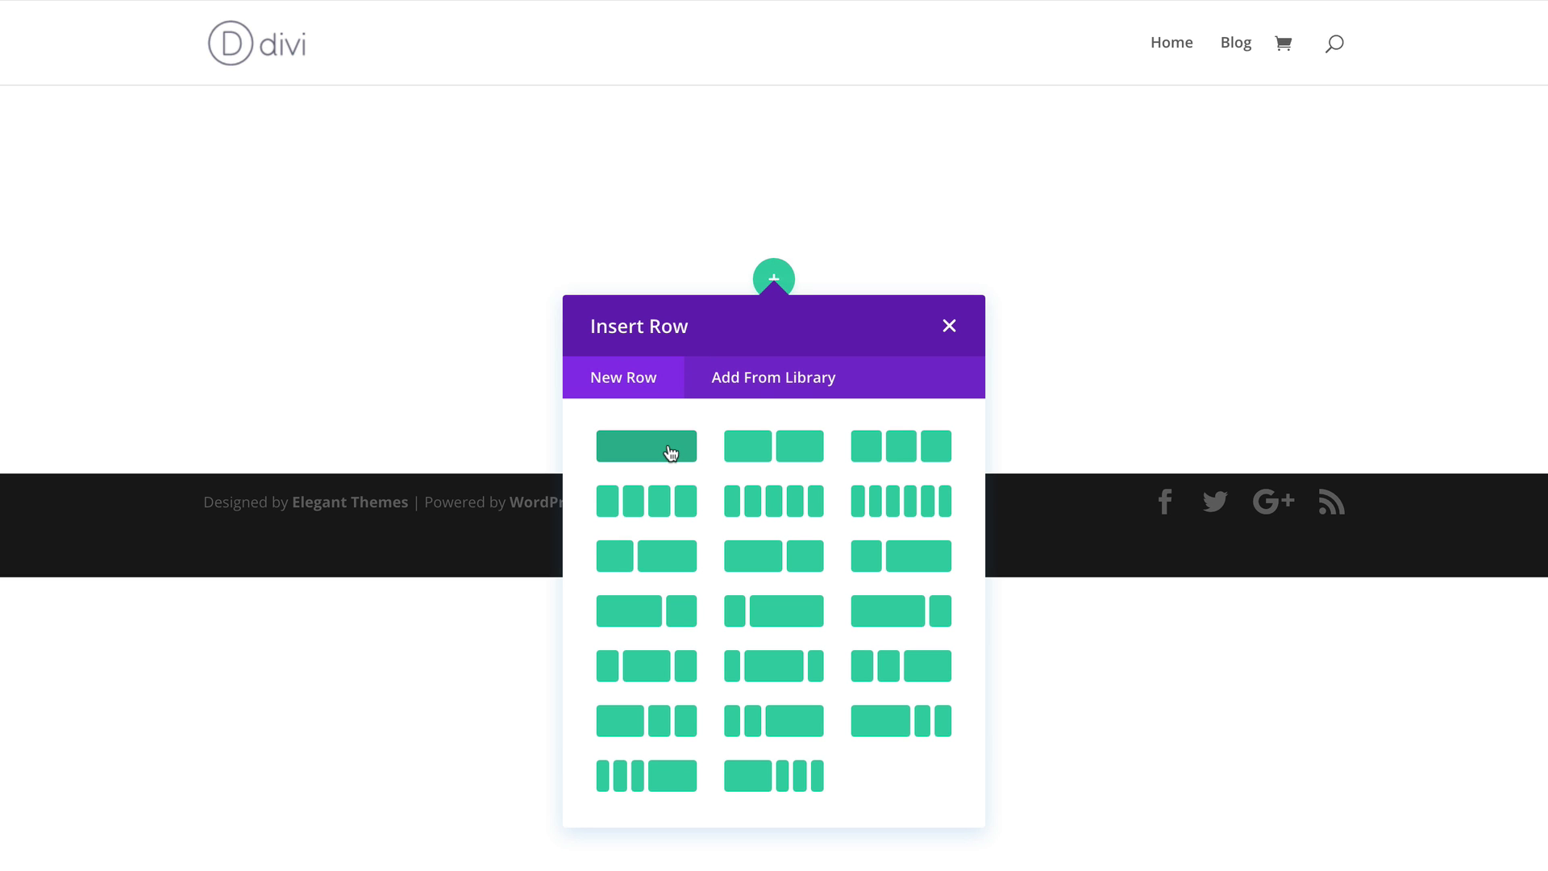
left_click(662, 452)
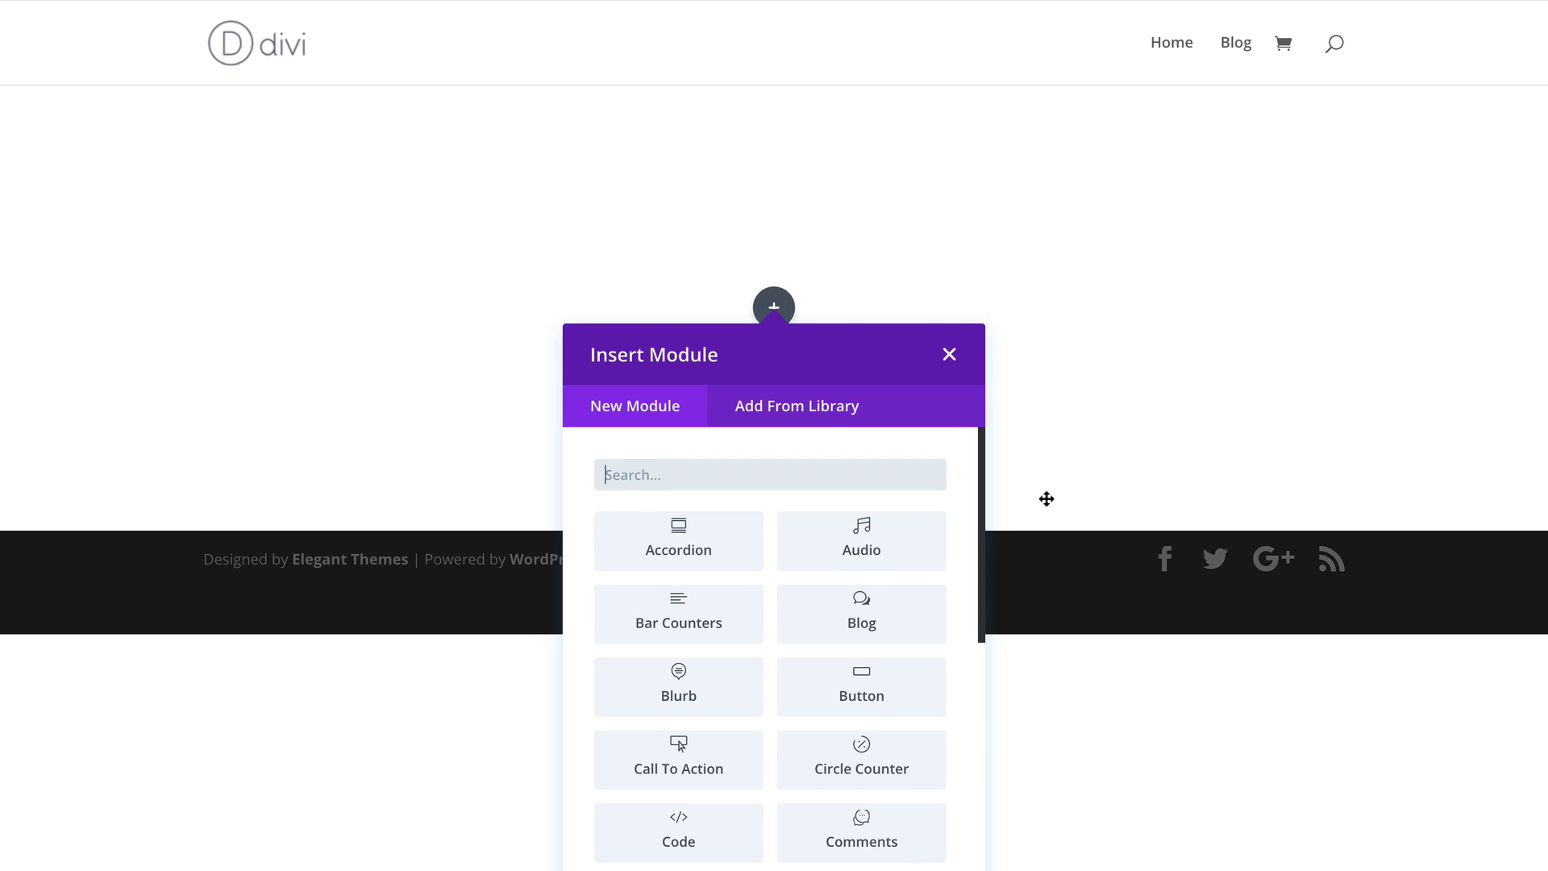
type("tex")
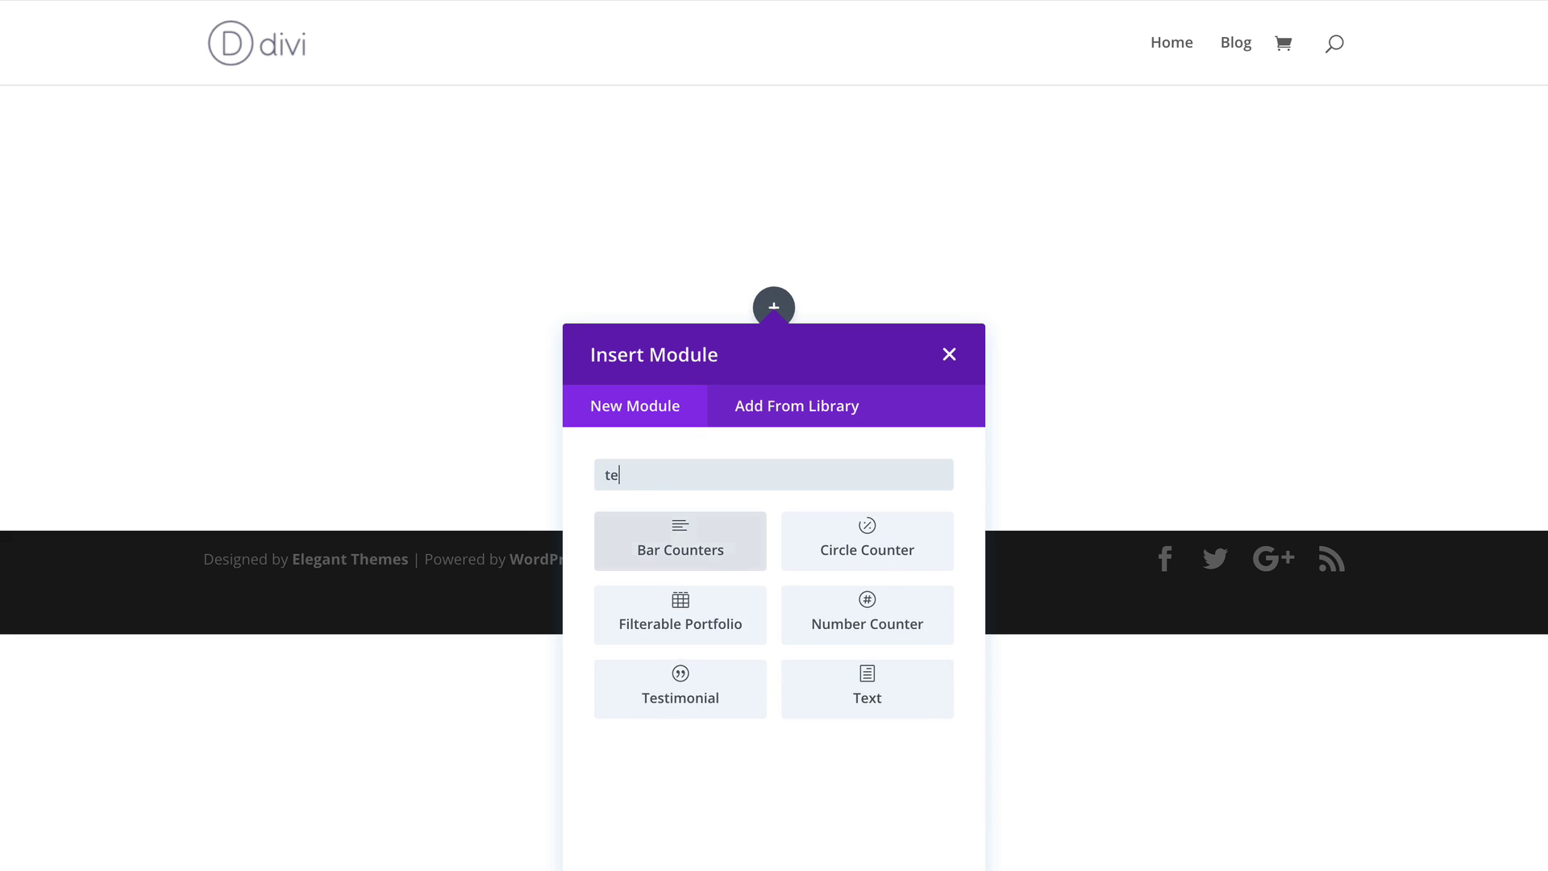
left_click(687, 541)
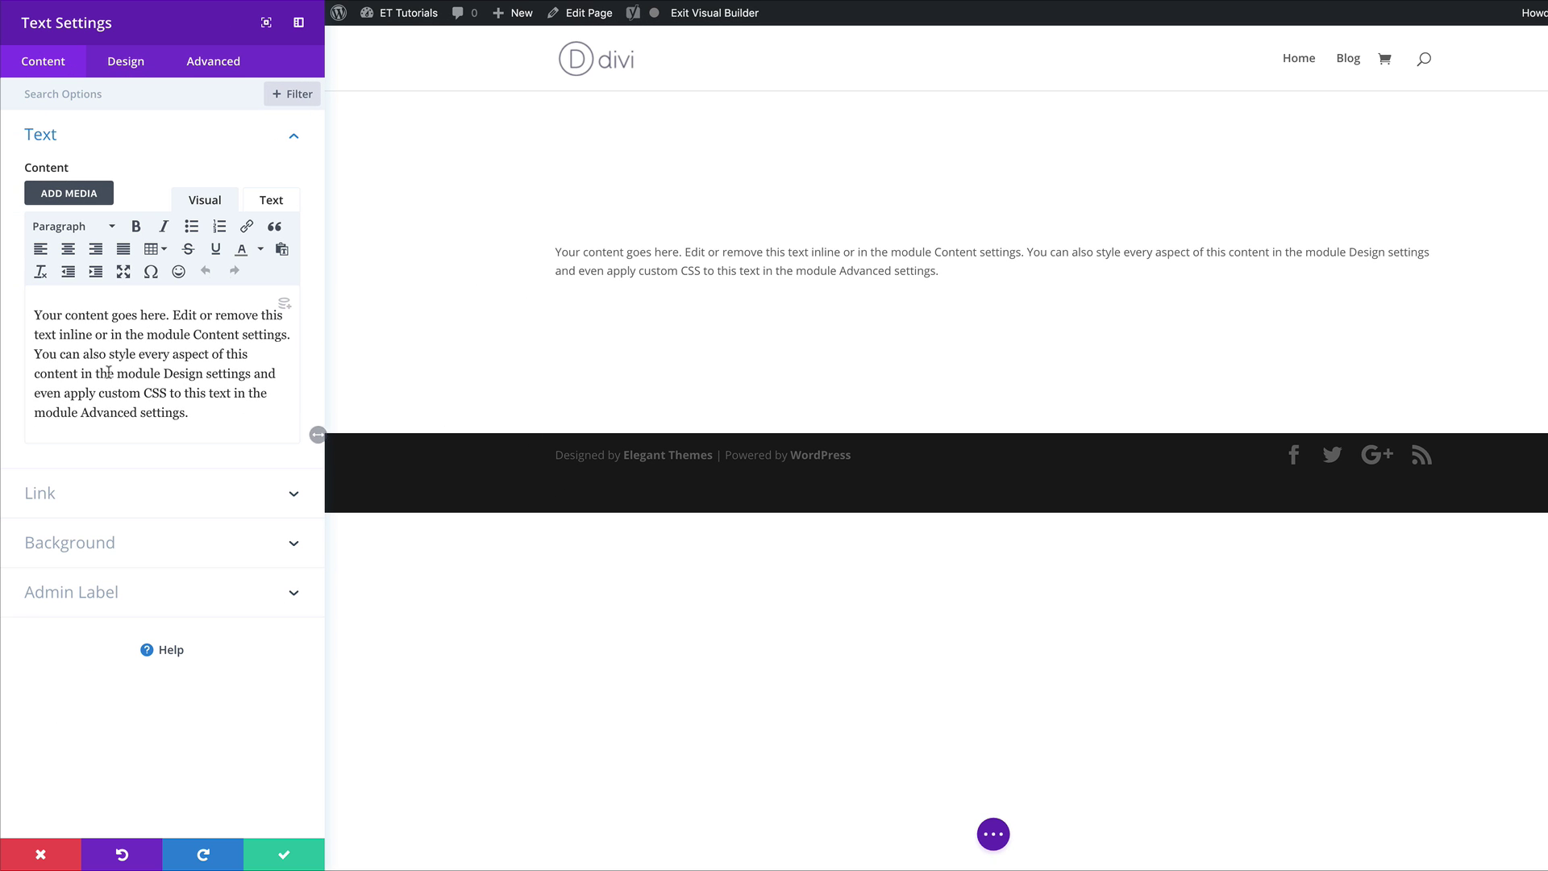
- Replace the placeholder text with 'Pricing Plans' formatted as Heading 2
left_click_drag(32, 313, 215, 408)
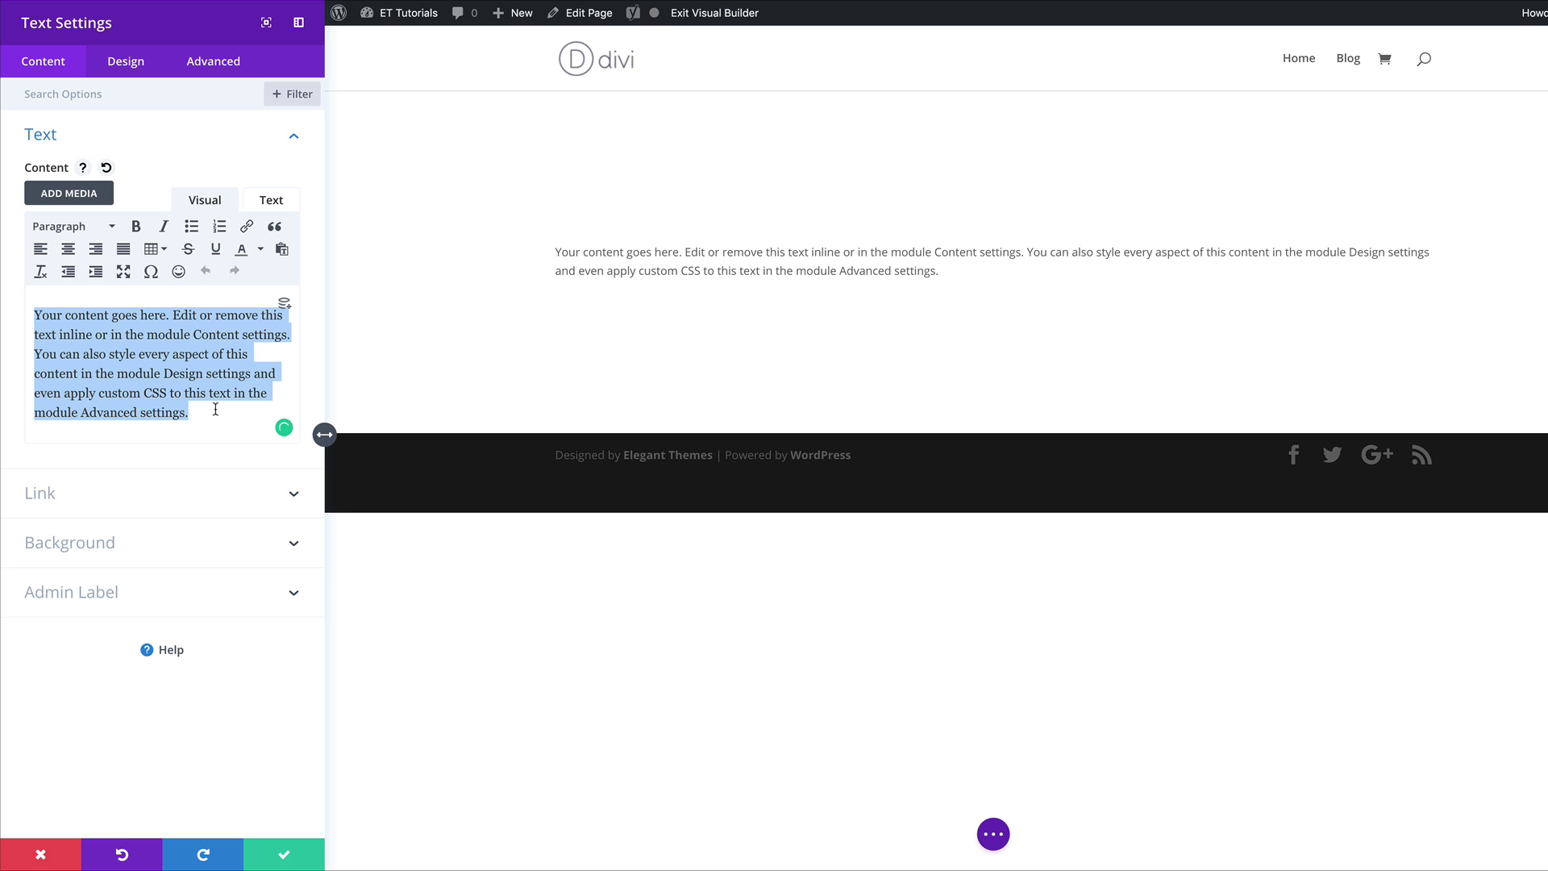
type("Pricing Plans")
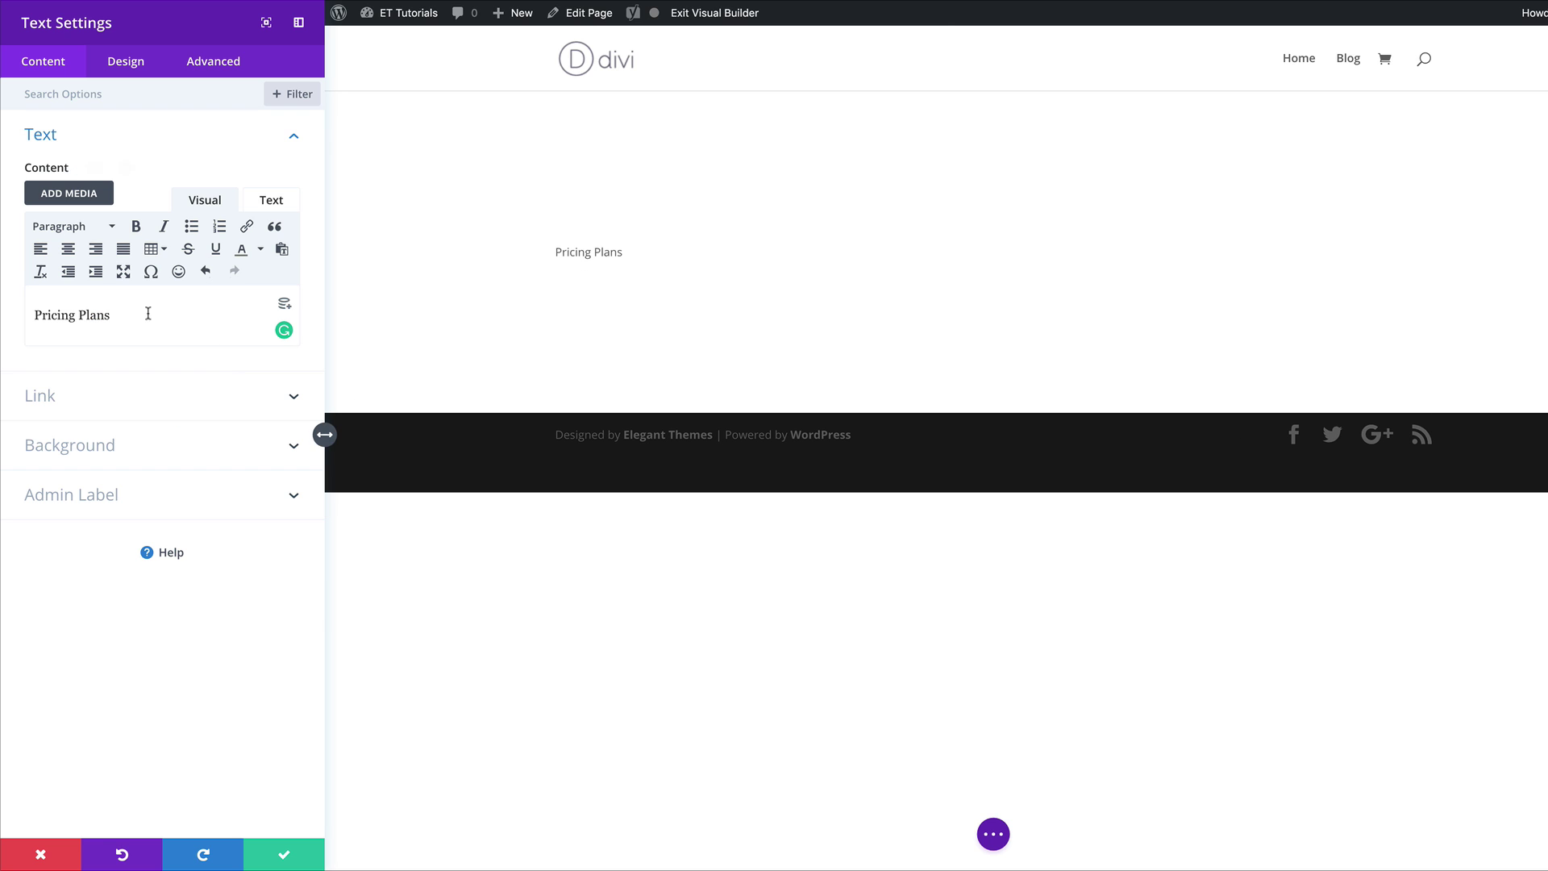
left_click_drag(145, 314, 33, 315)
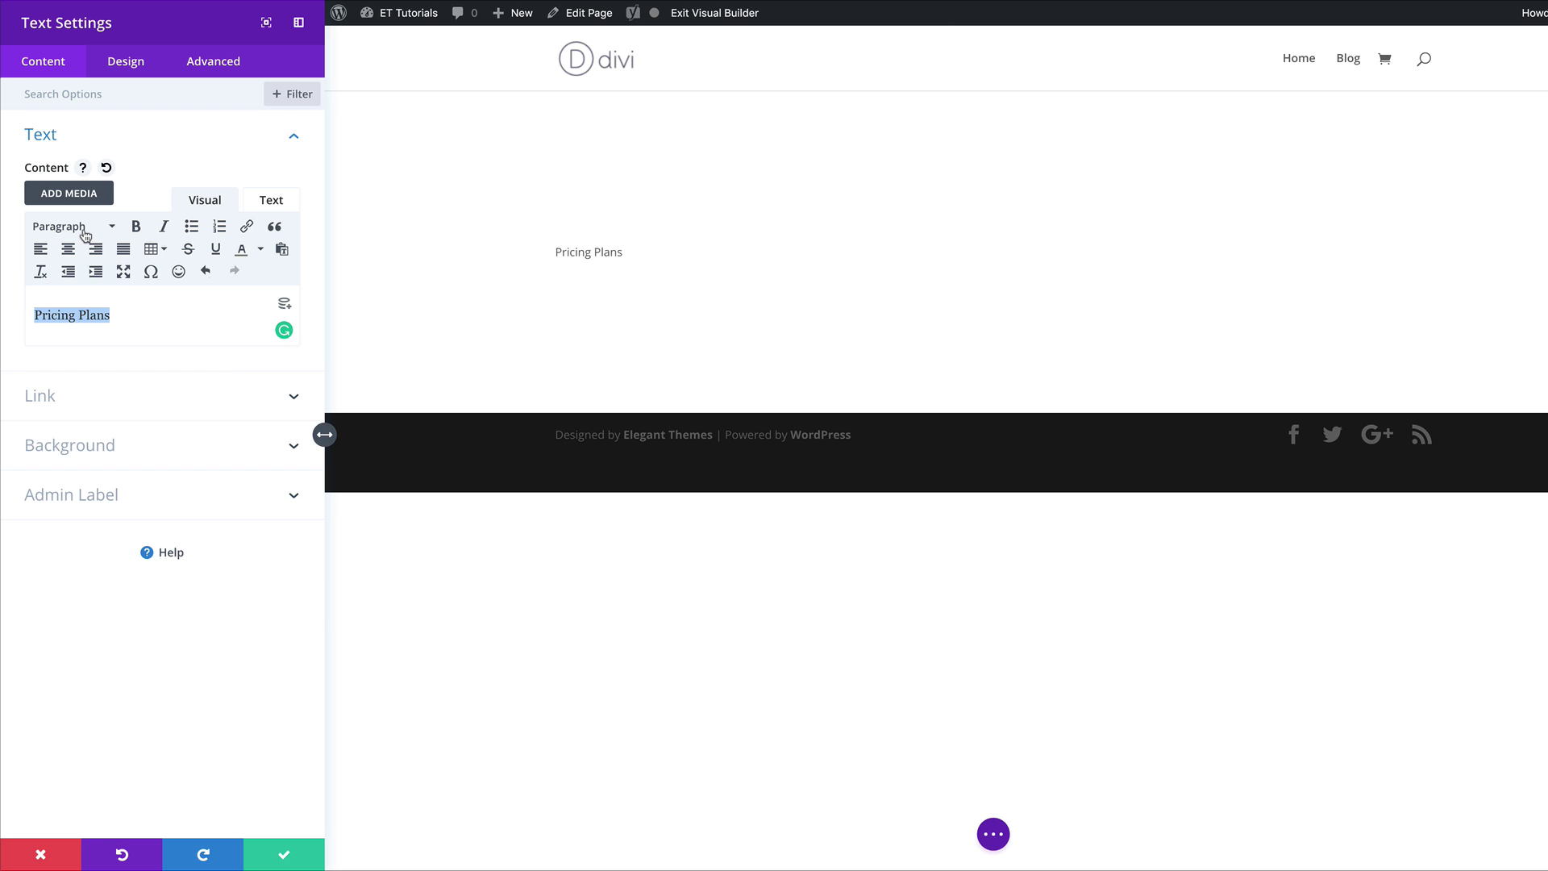
left_click(111, 229)
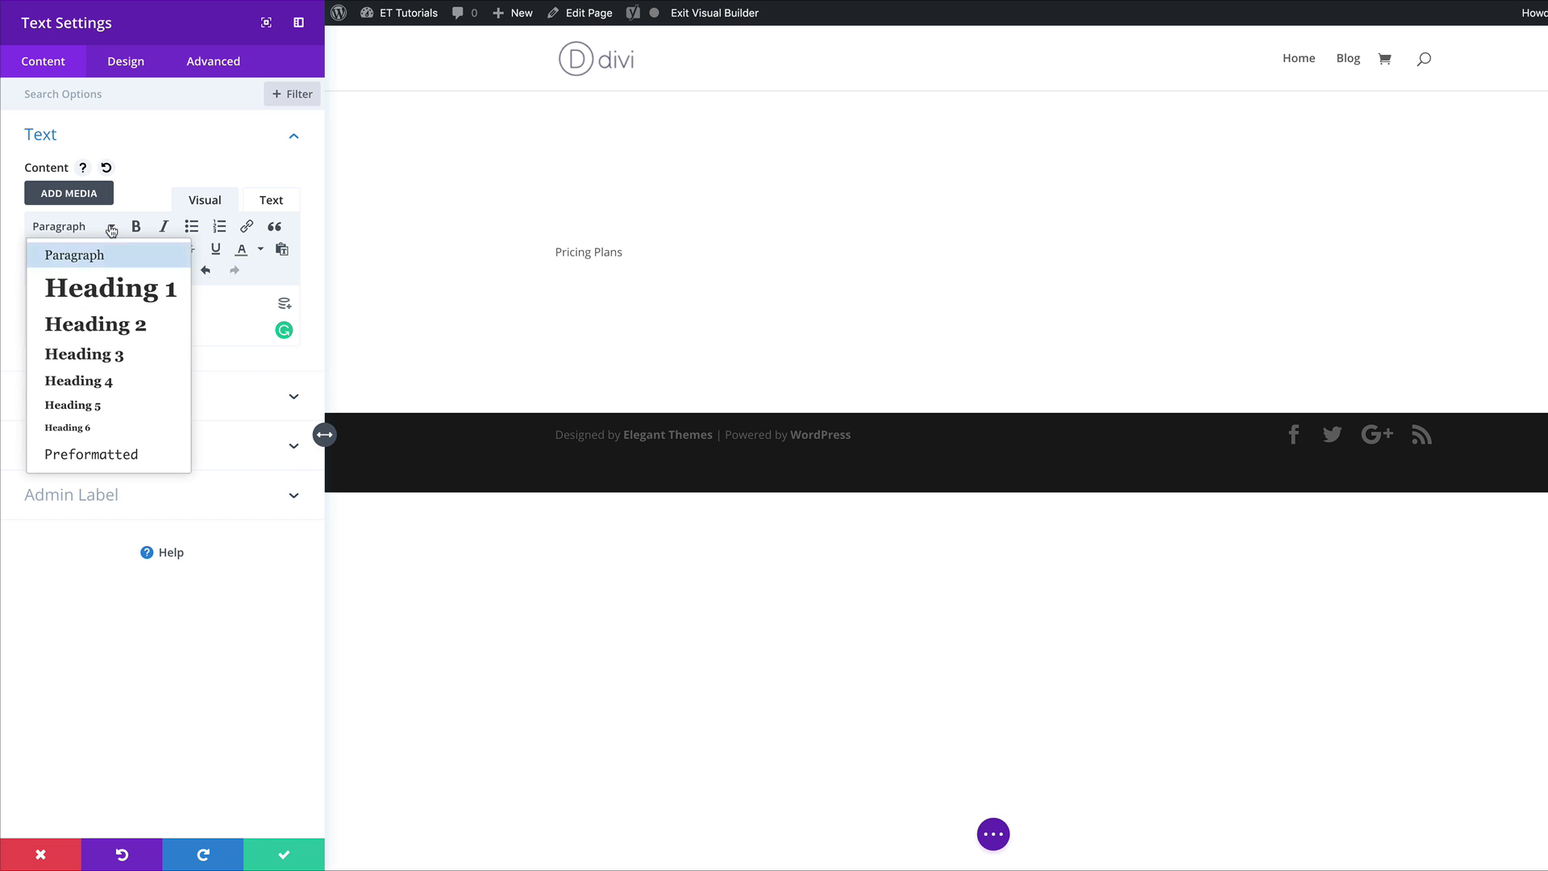
left_click(117, 332)
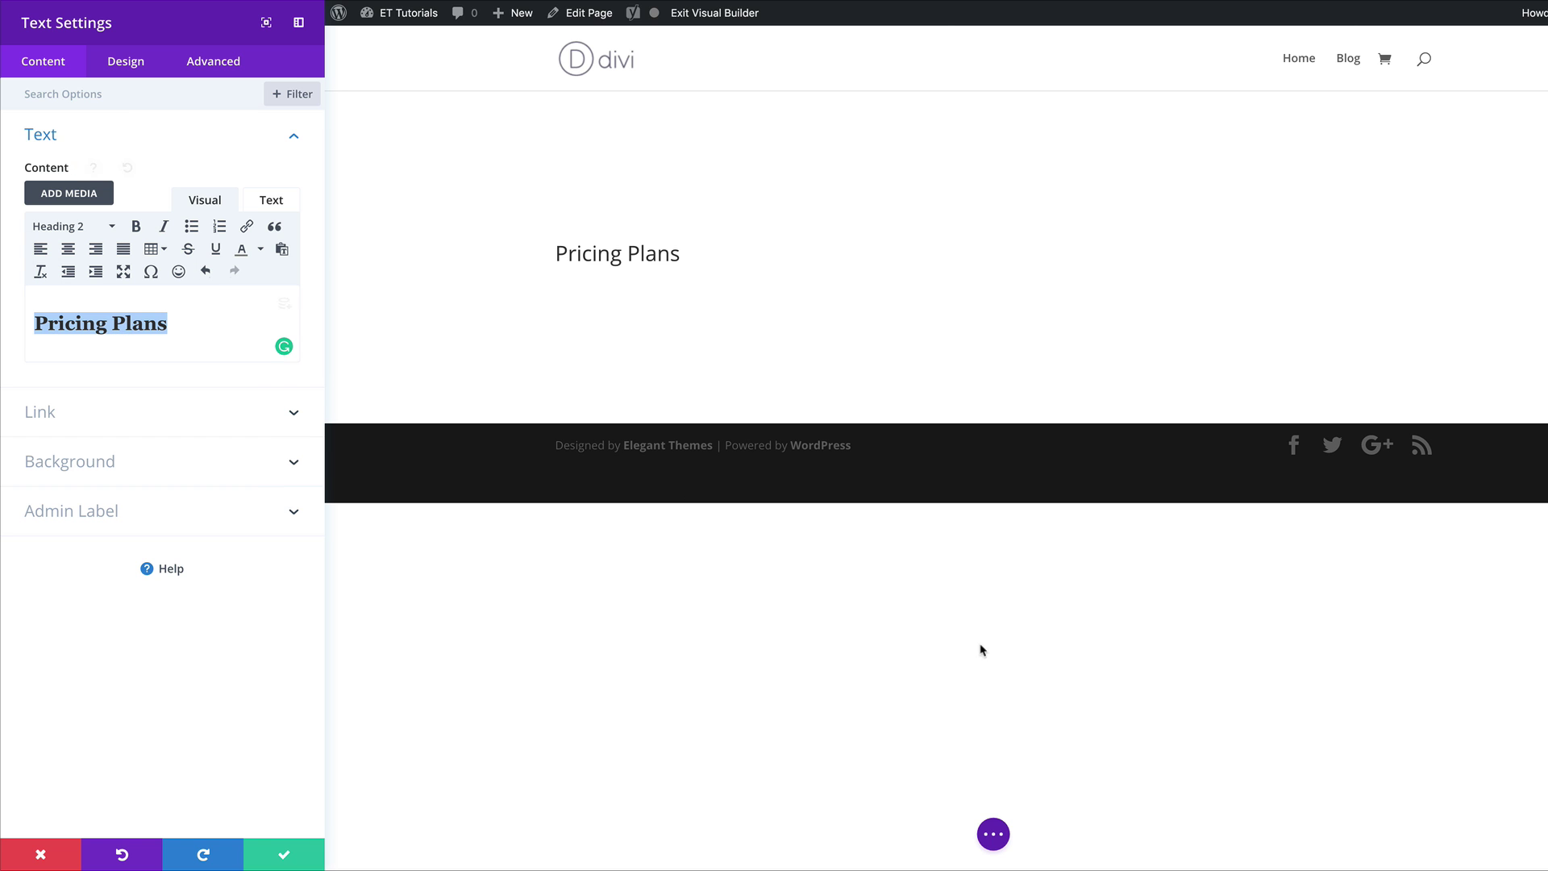
left_click(136, 64)
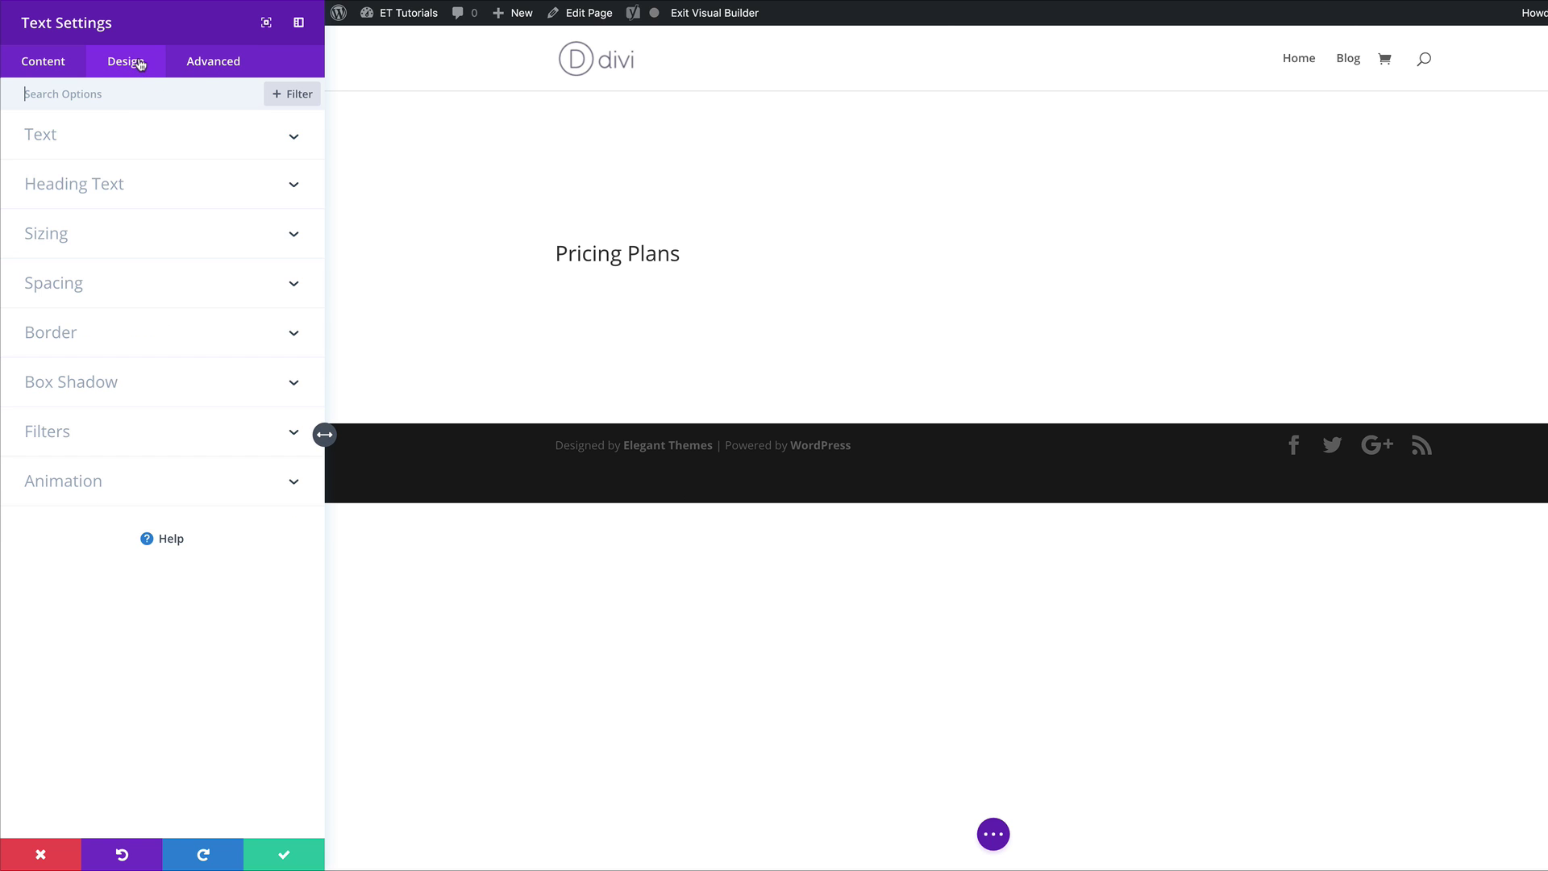
- Set the H2 heading font to Didact Gothic and centre the heading
left_click(118, 185)
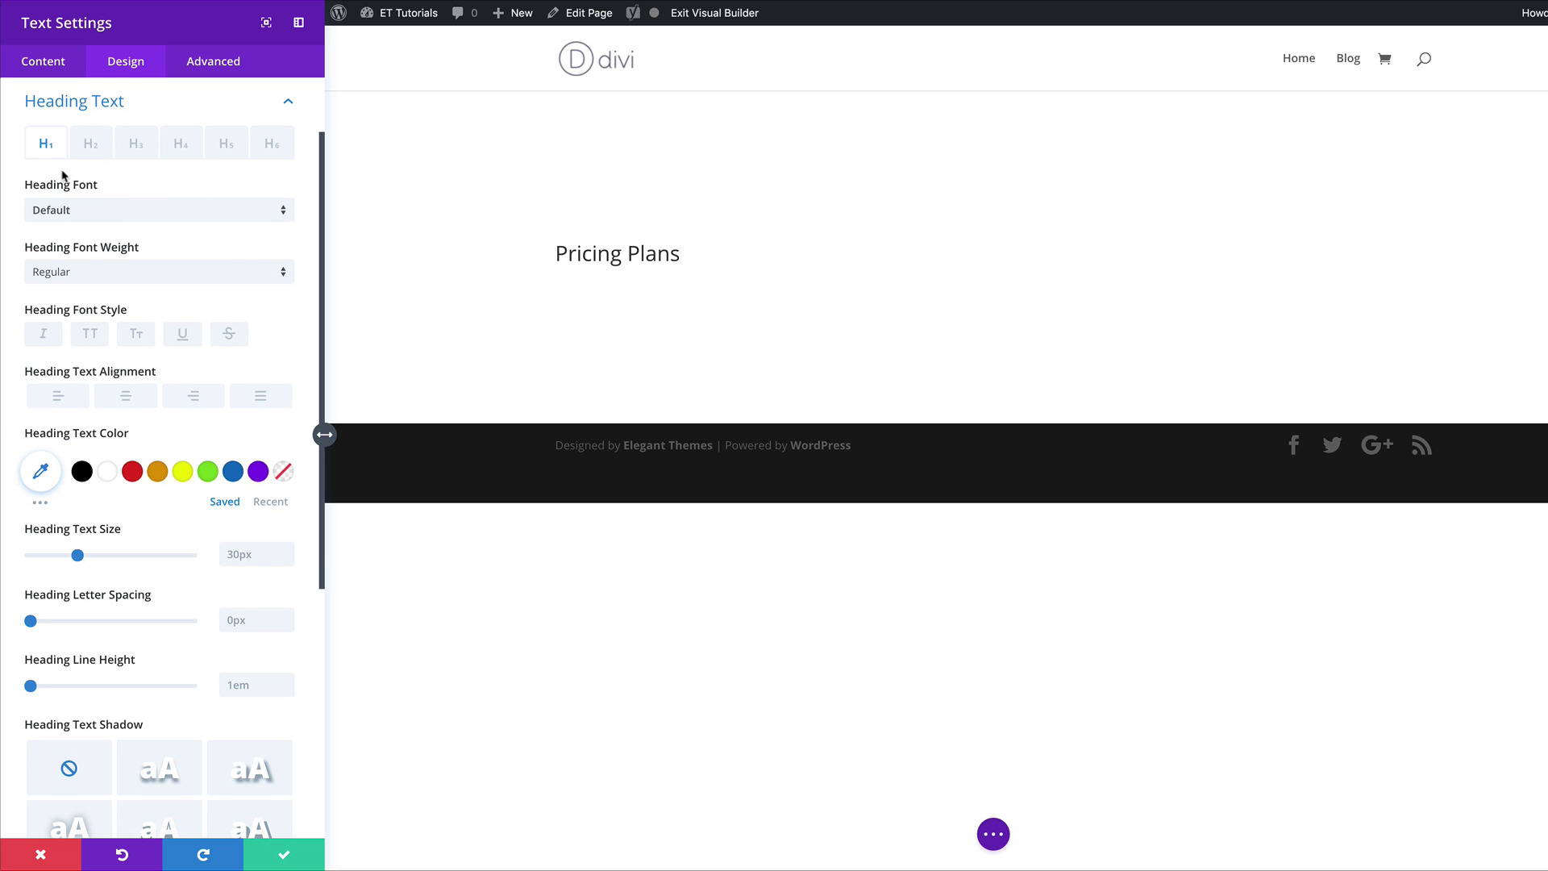
left_click(90, 150)
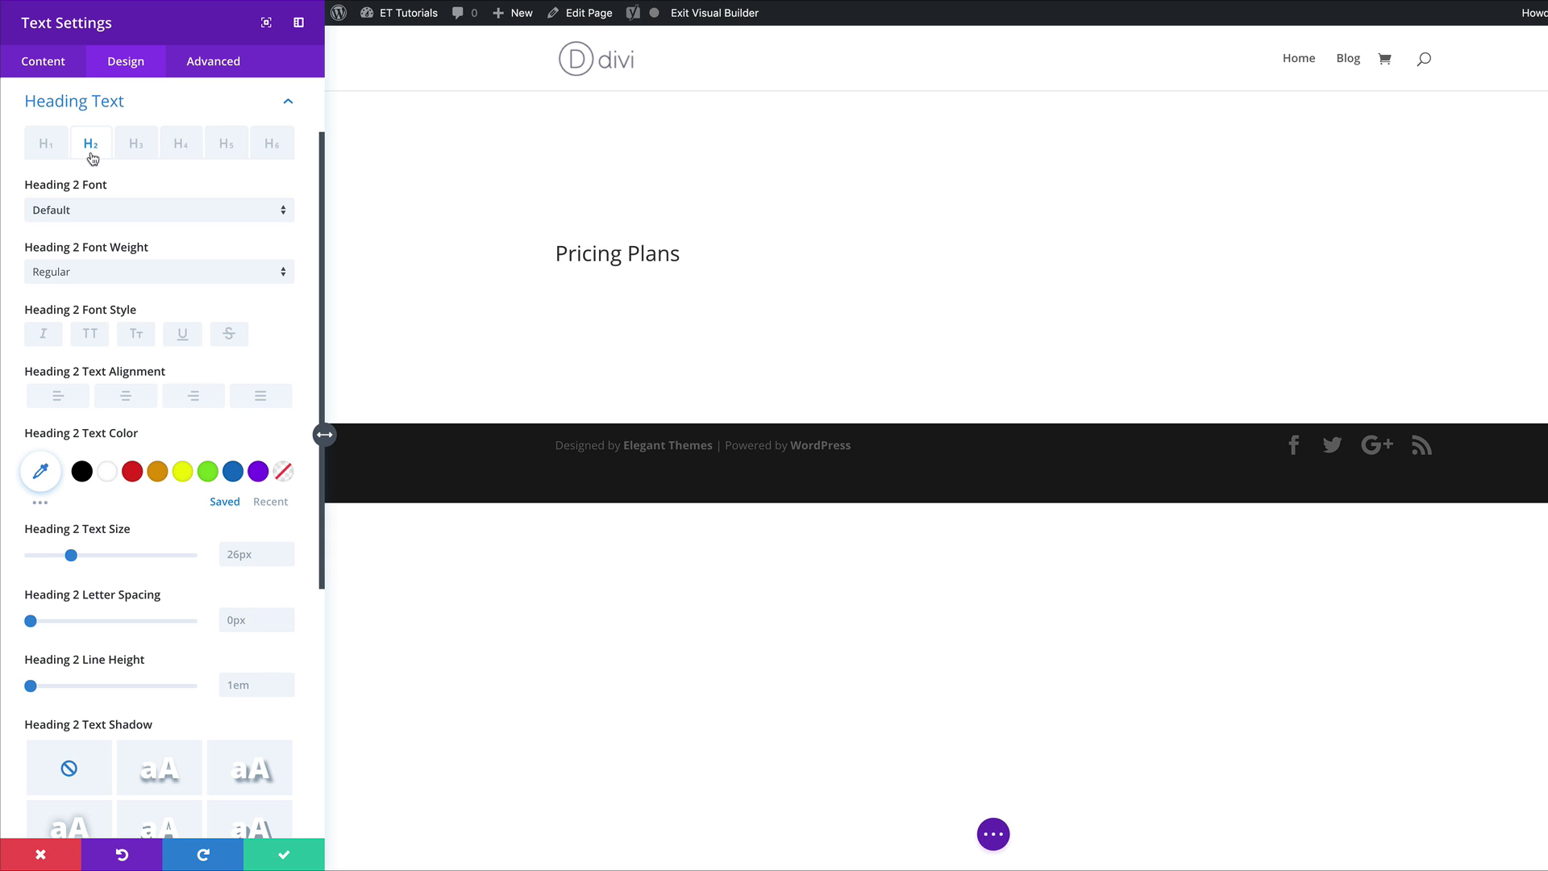
left_click(110, 214)
left_click(136, 76)
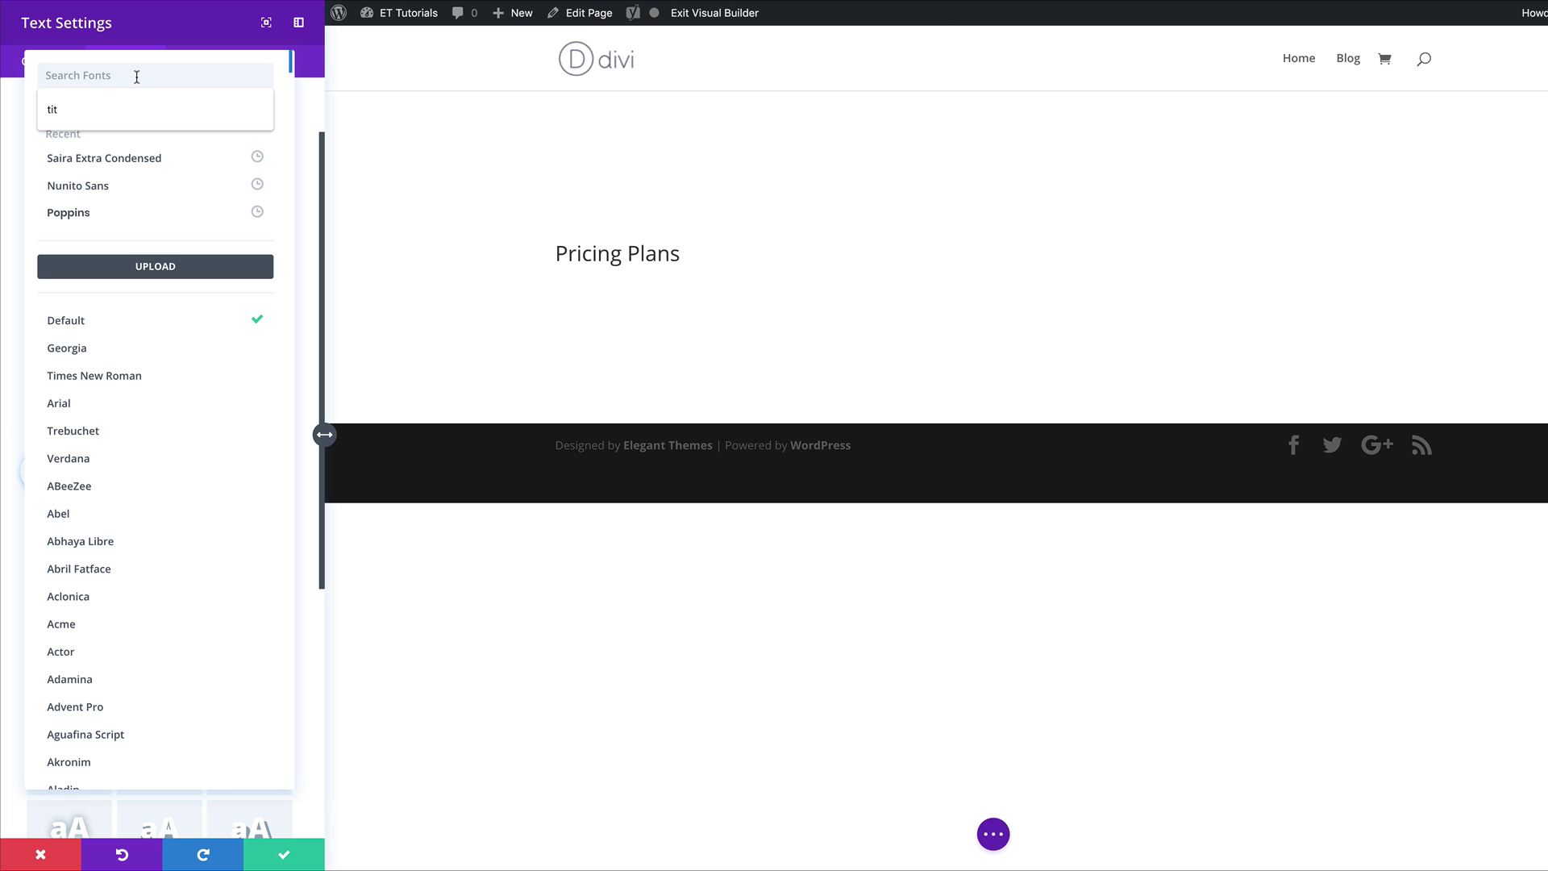
type("di")
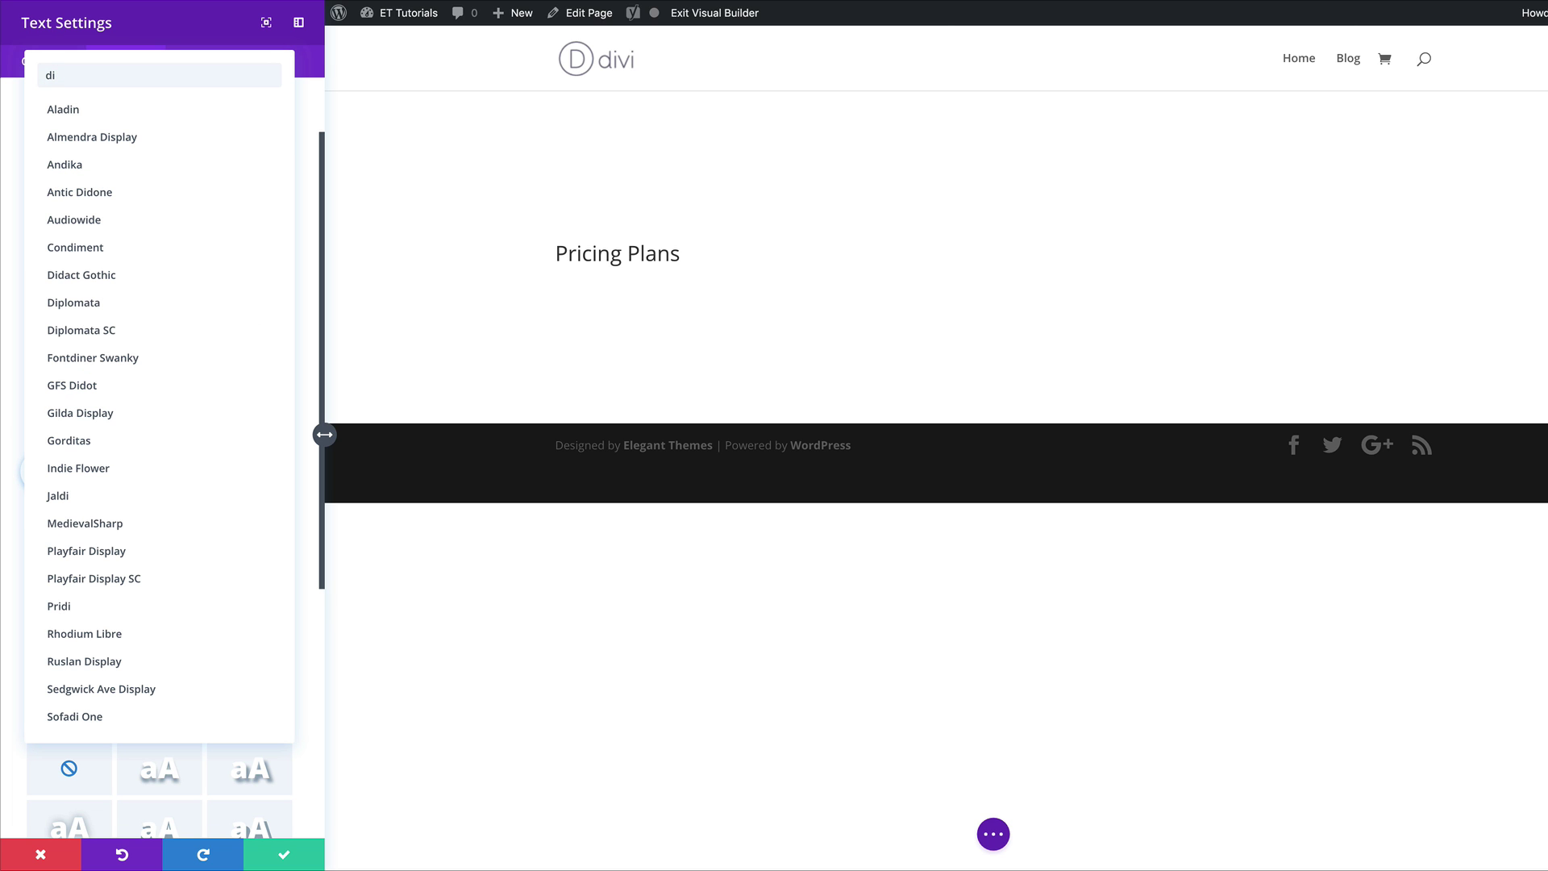
type("da")
left_click(114, 109)
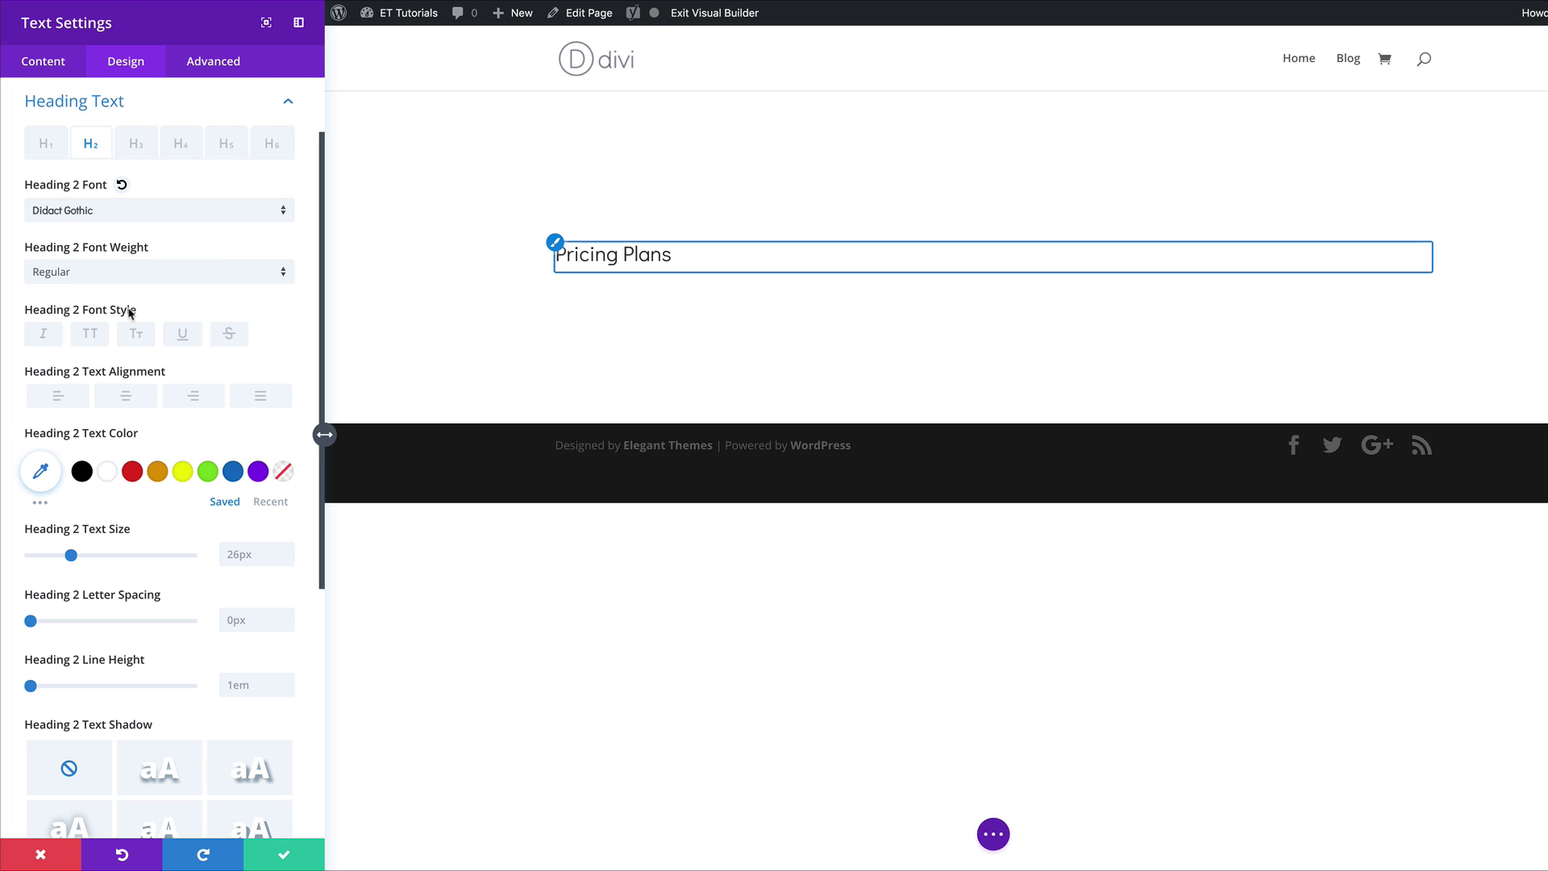
left_click(125, 395)
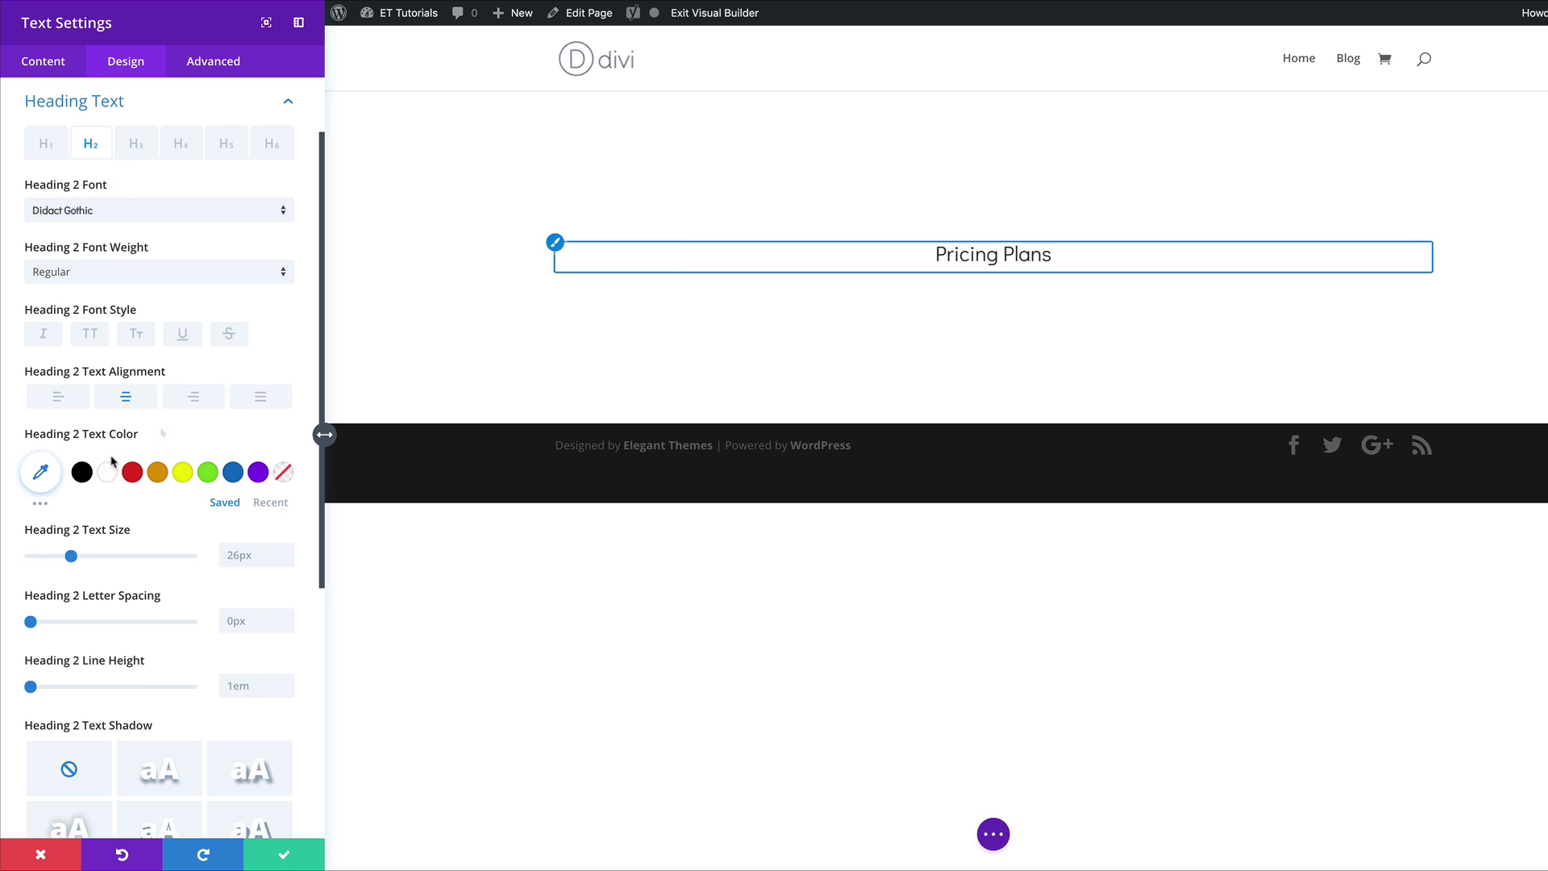
- Make the heading black, 40px, with -1px letter spacing, and save
left_click(82, 474)
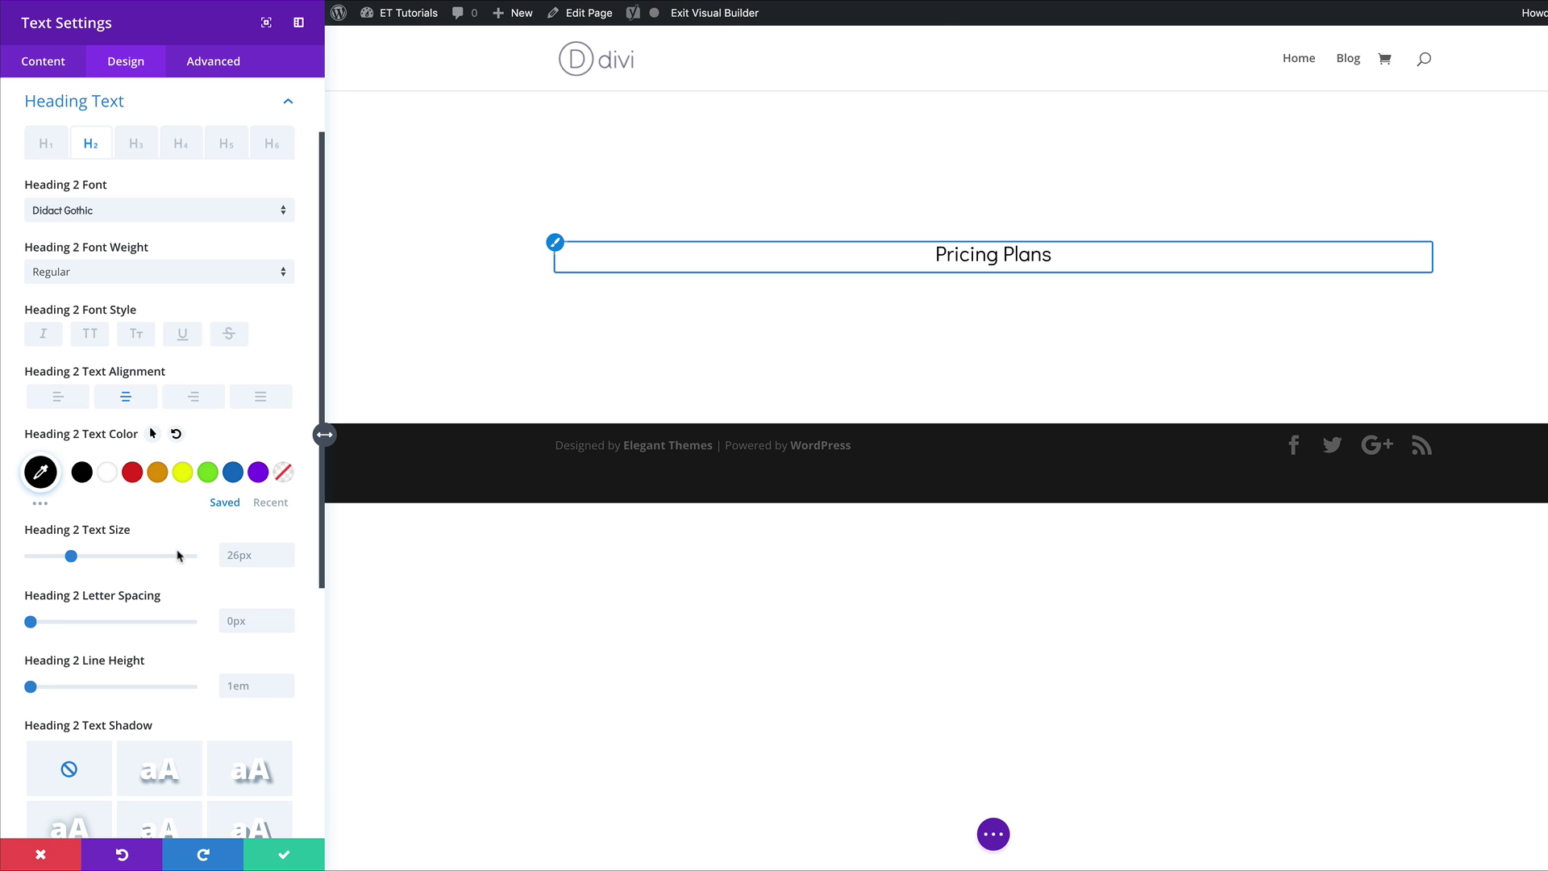
left_click(239, 553)
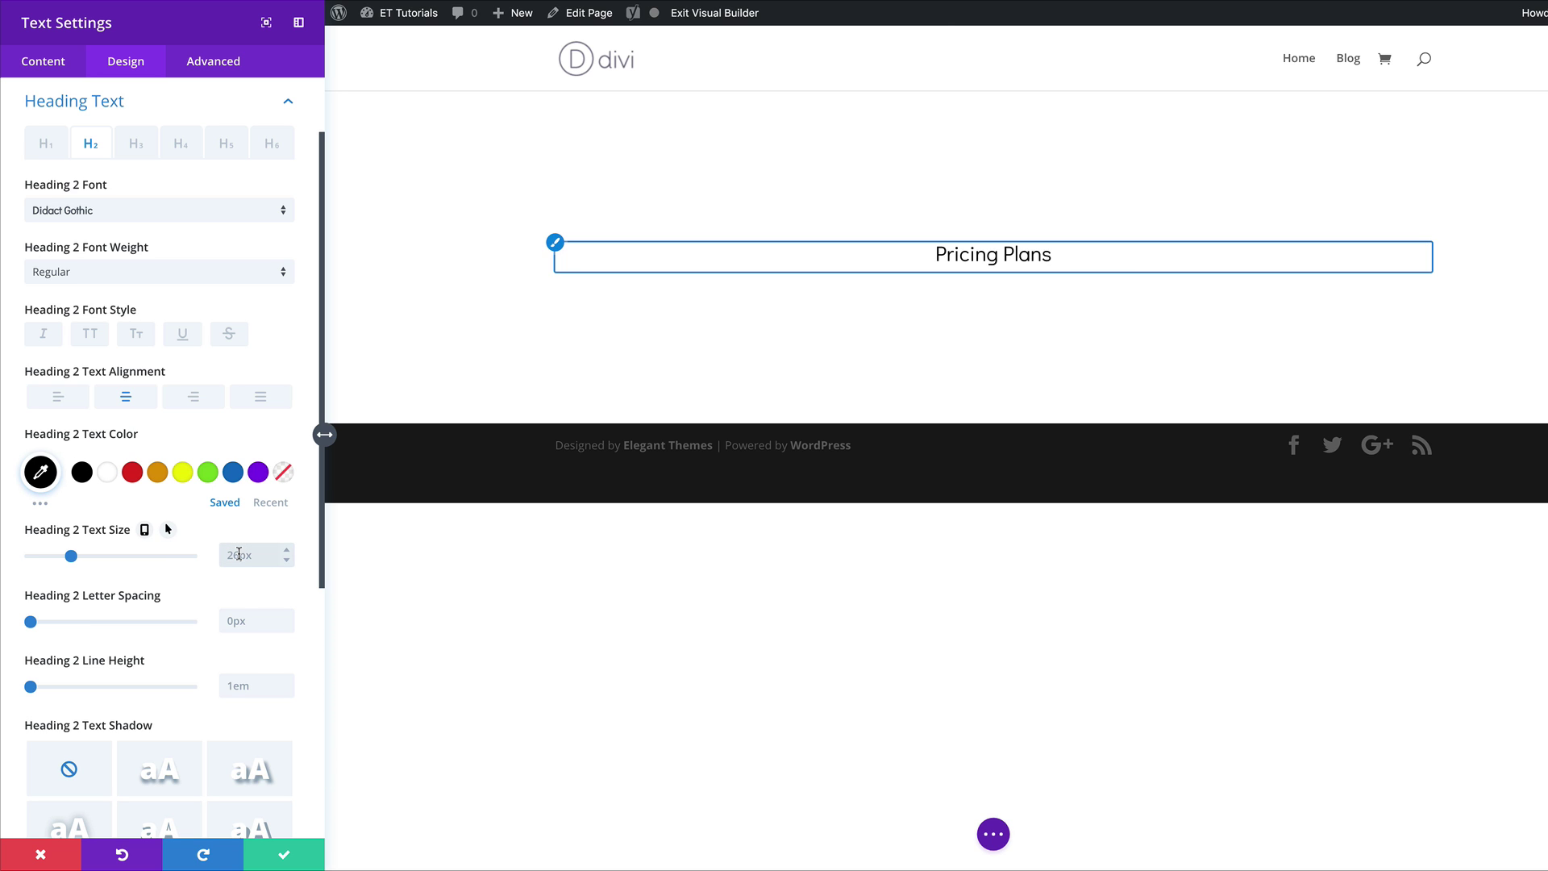
key("Return")
left_click(250, 621)
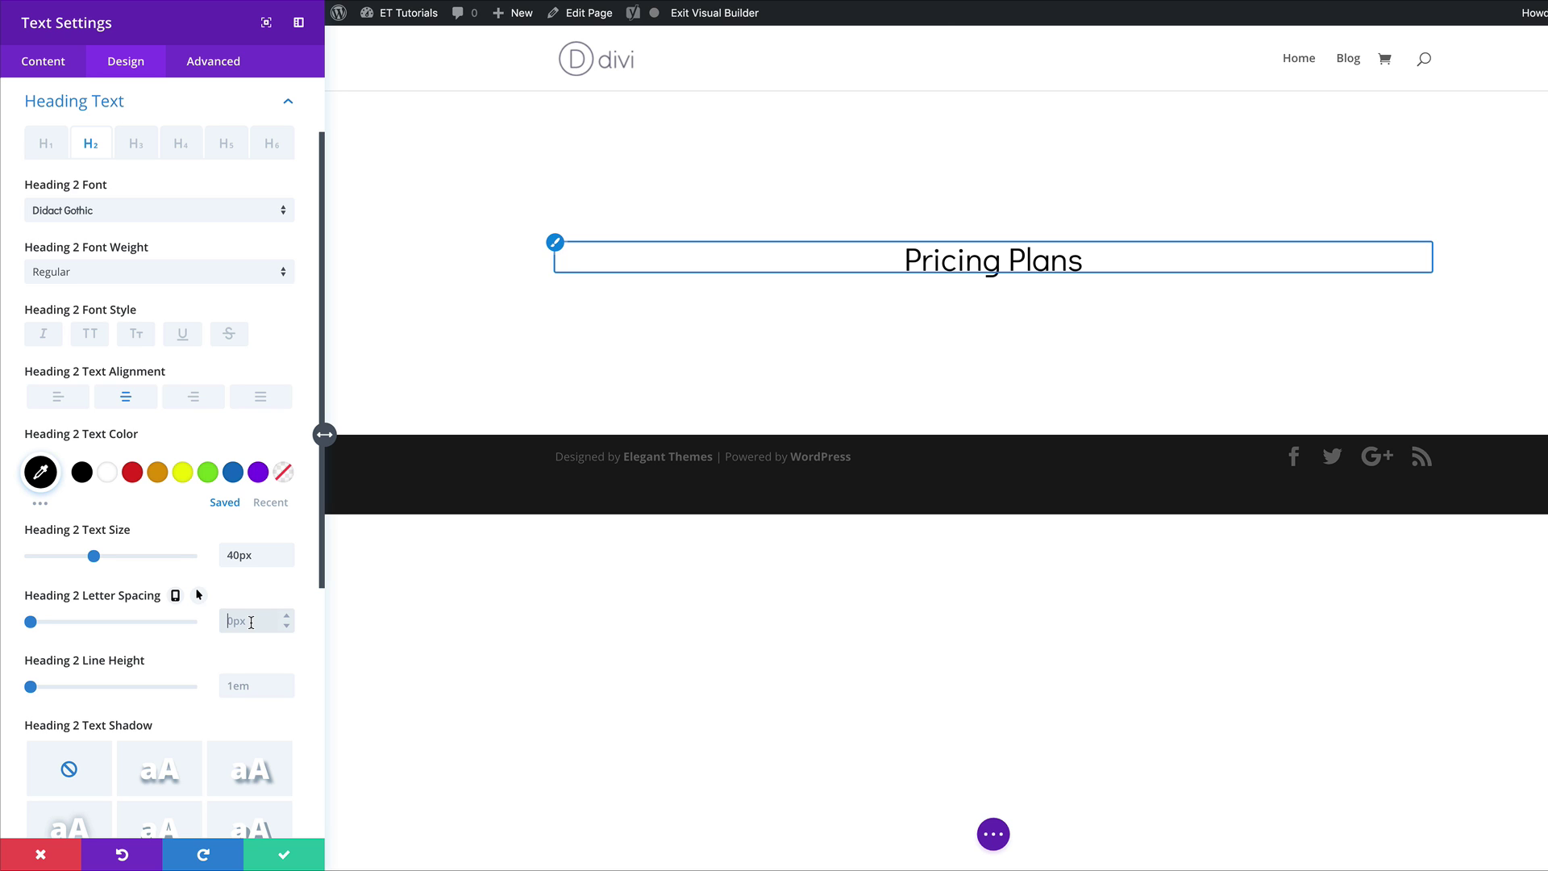
type("-1")
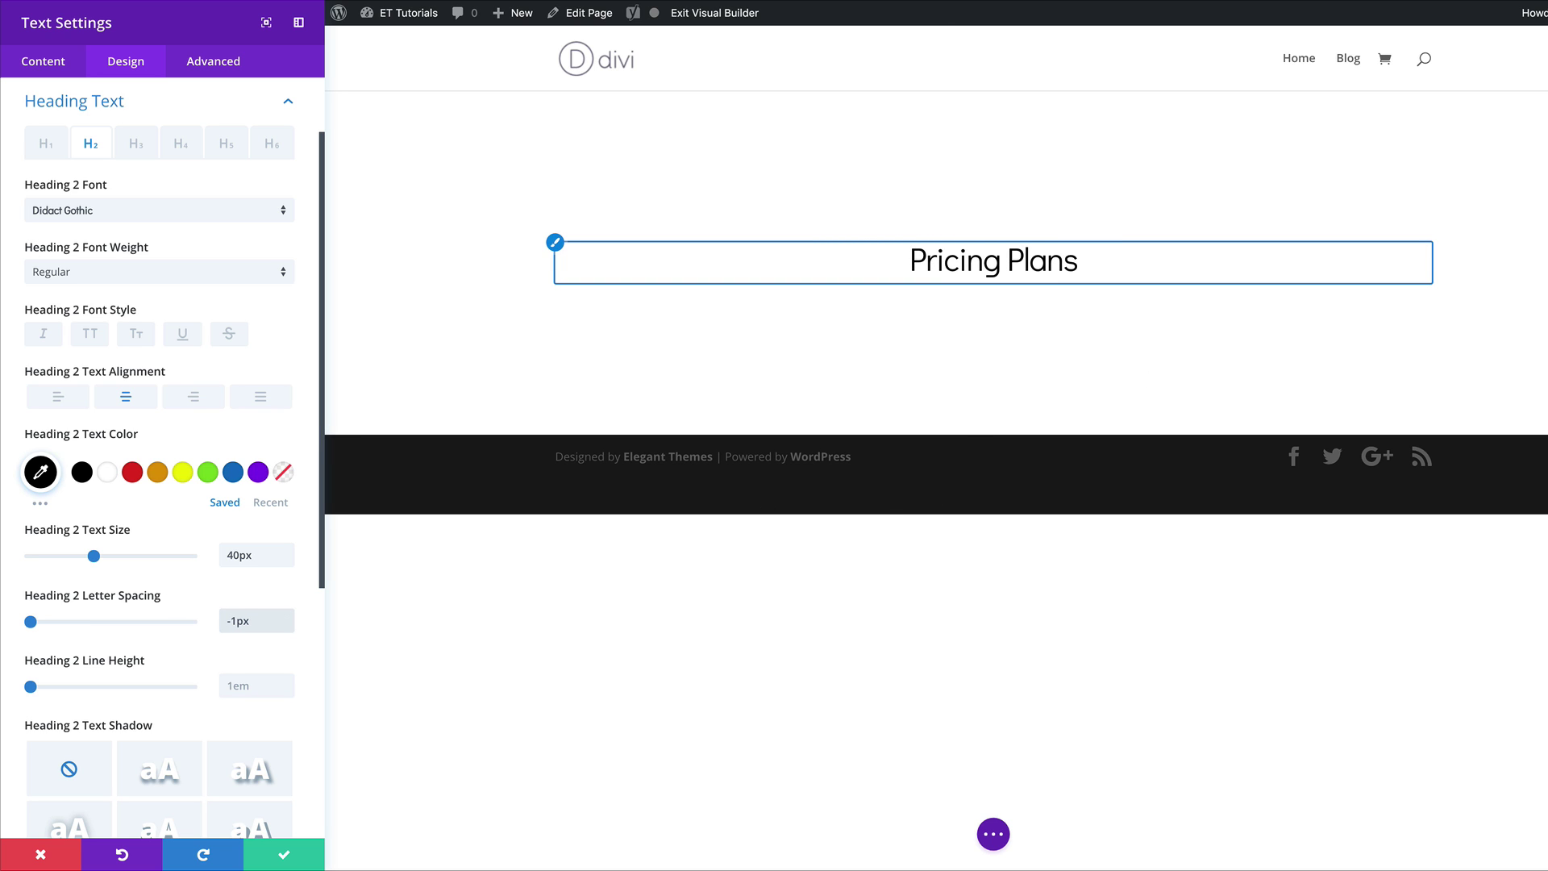
left_click(292, 856)
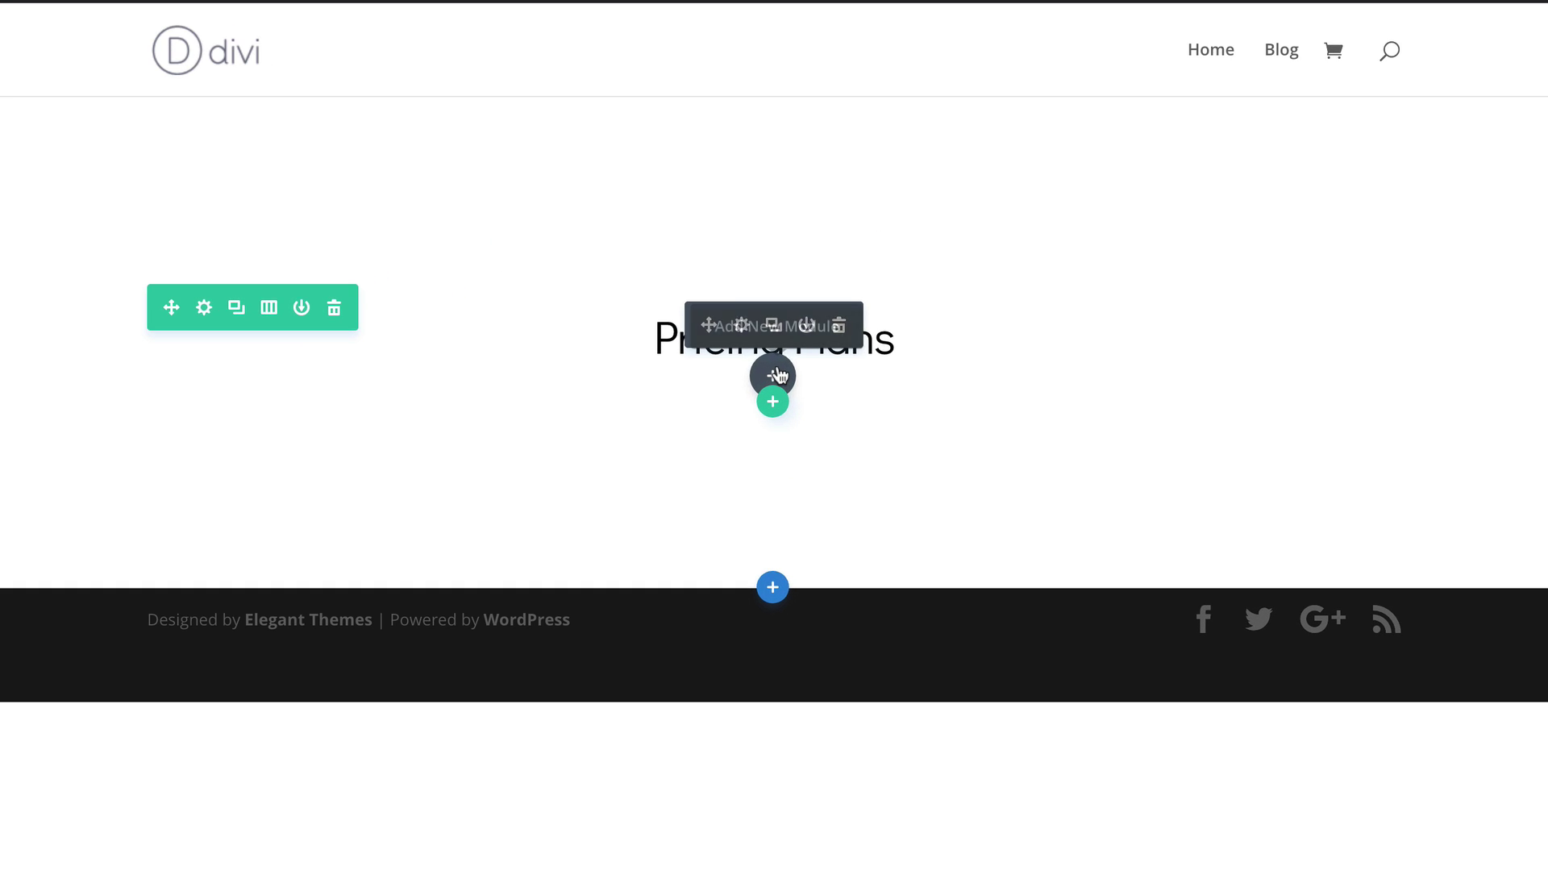
- Insert a Divider module directly below the Pricing Plans heading
left_click(774, 376)
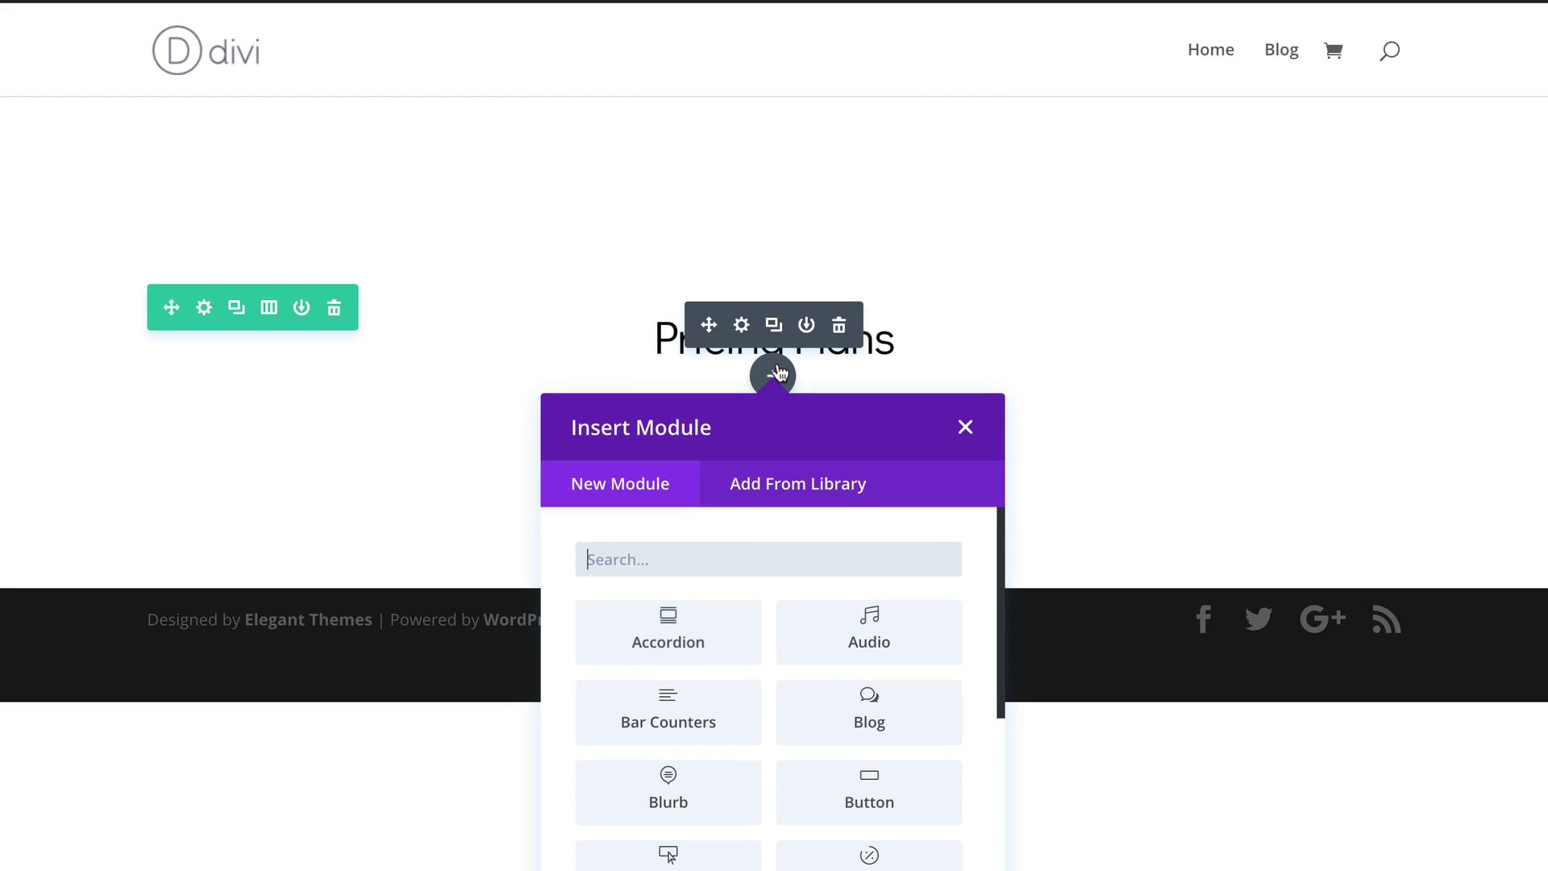
type("div")
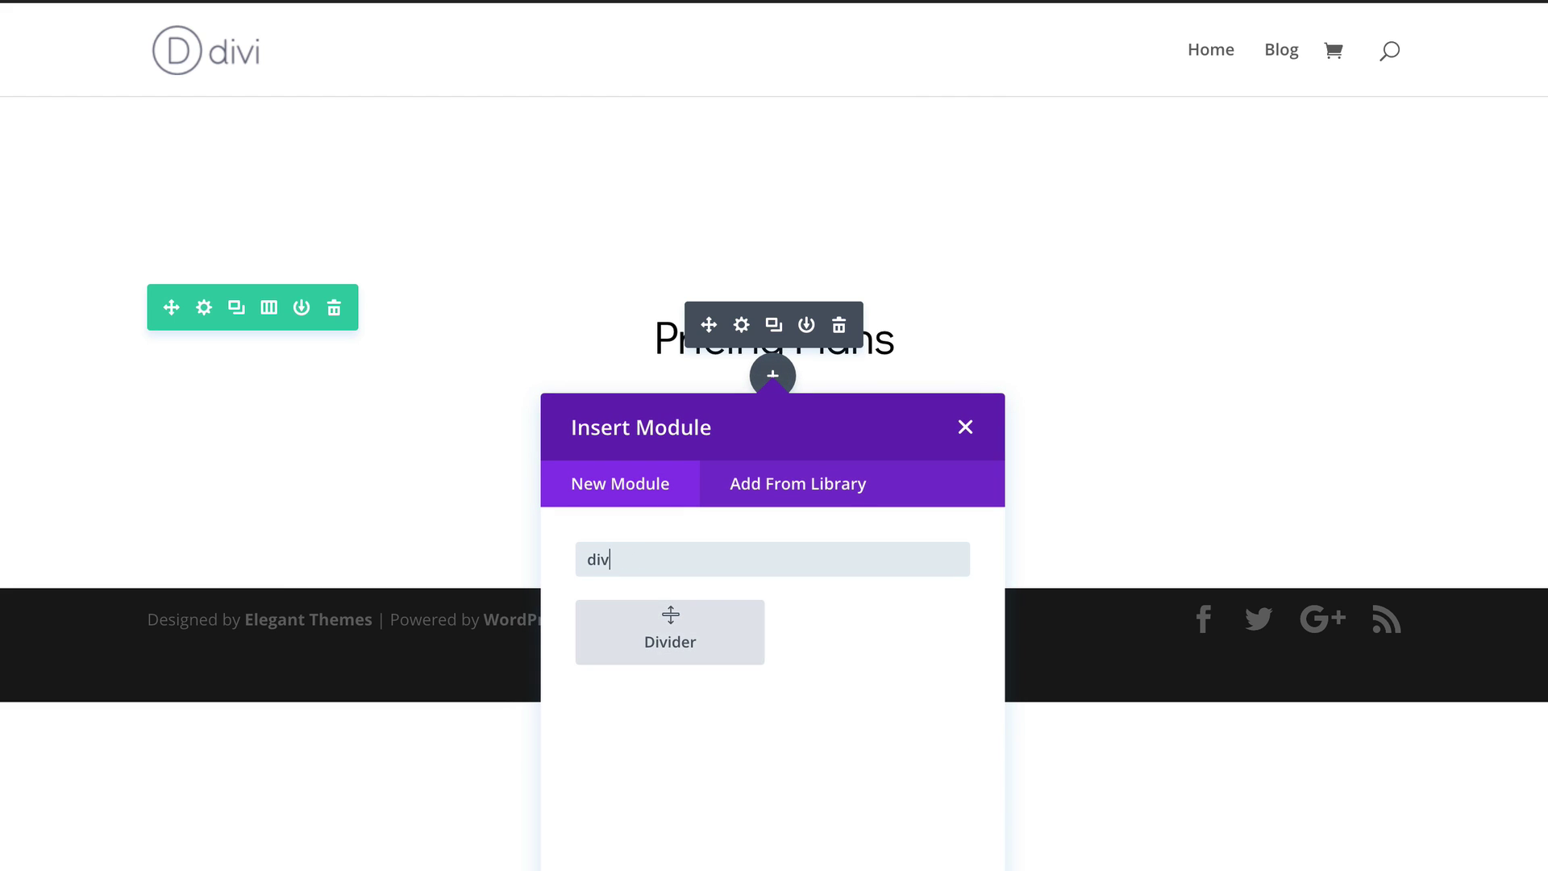
left_click(685, 635)
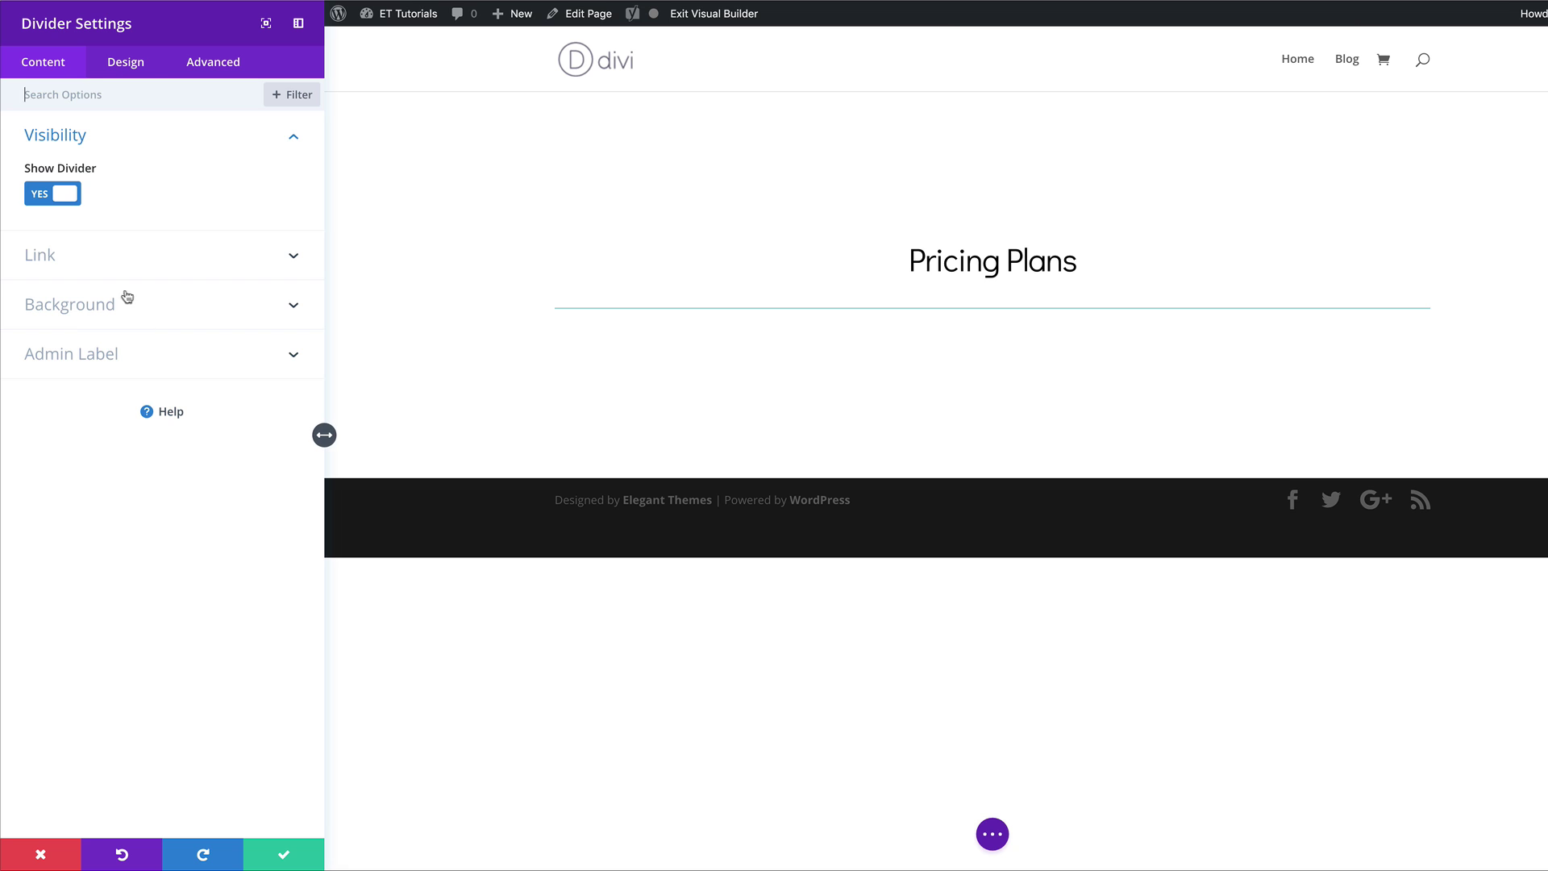
left_click(127, 64)
- Make the divider black, 39% wide and centred, with a 50px bottom margin
left_click(83, 132)
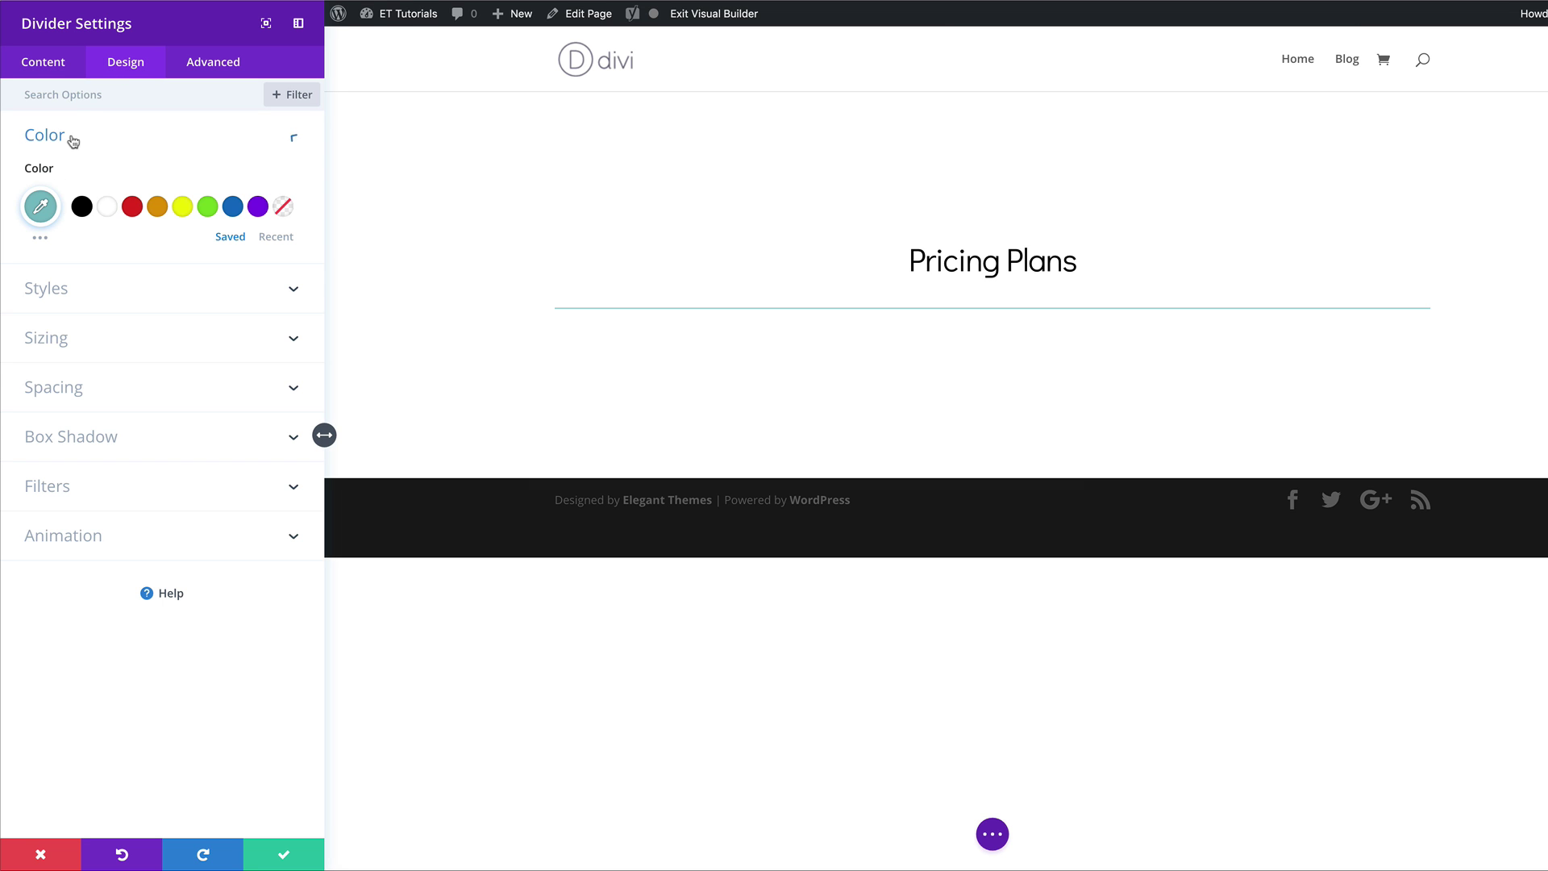
left_click(82, 208)
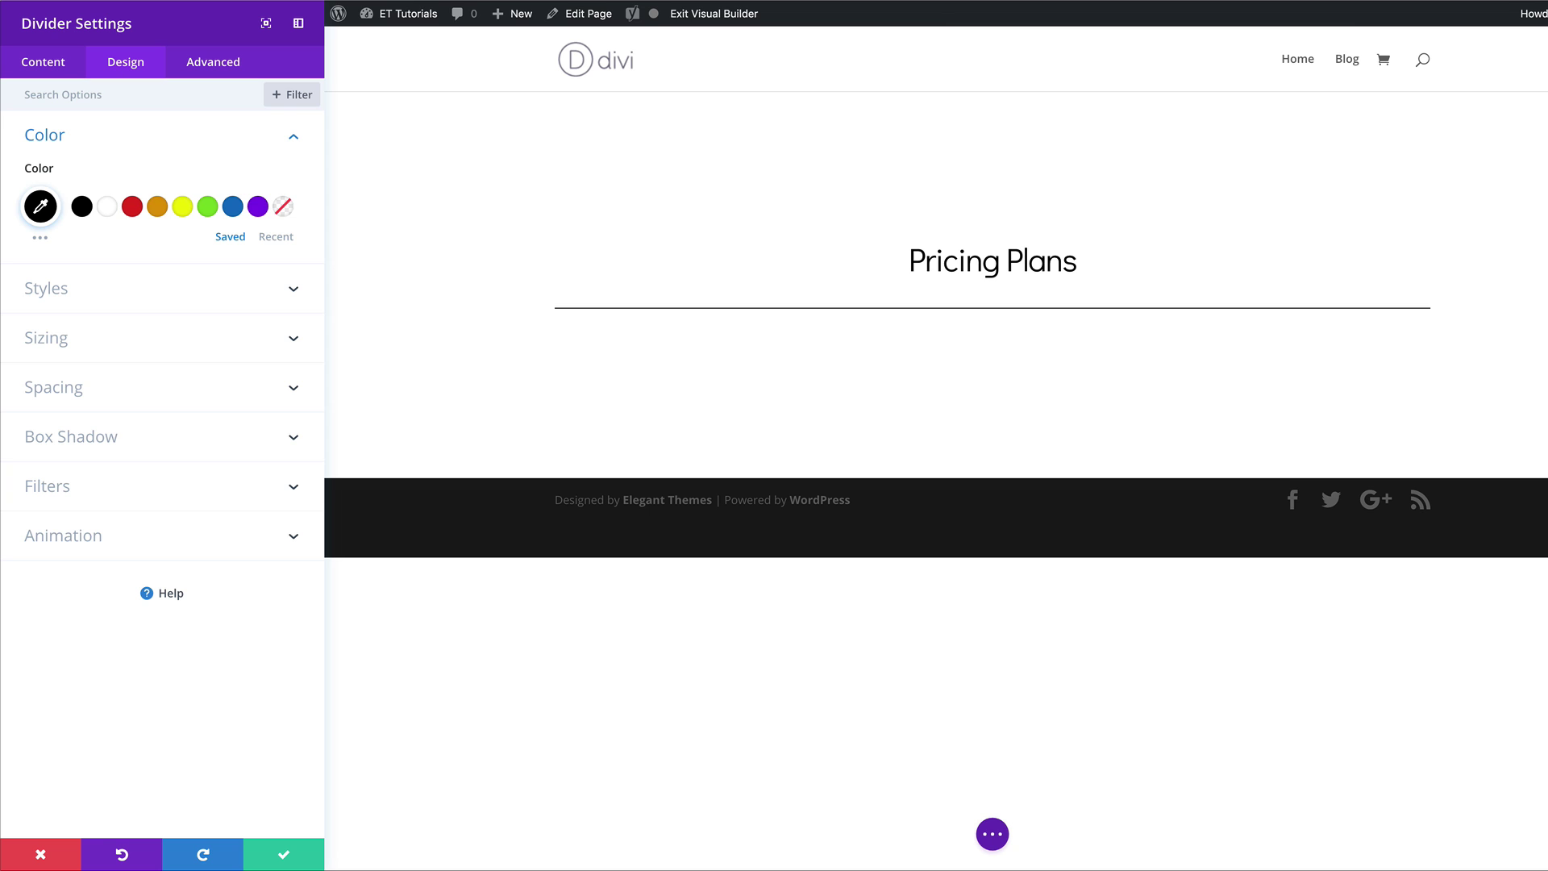
left_click(83, 343)
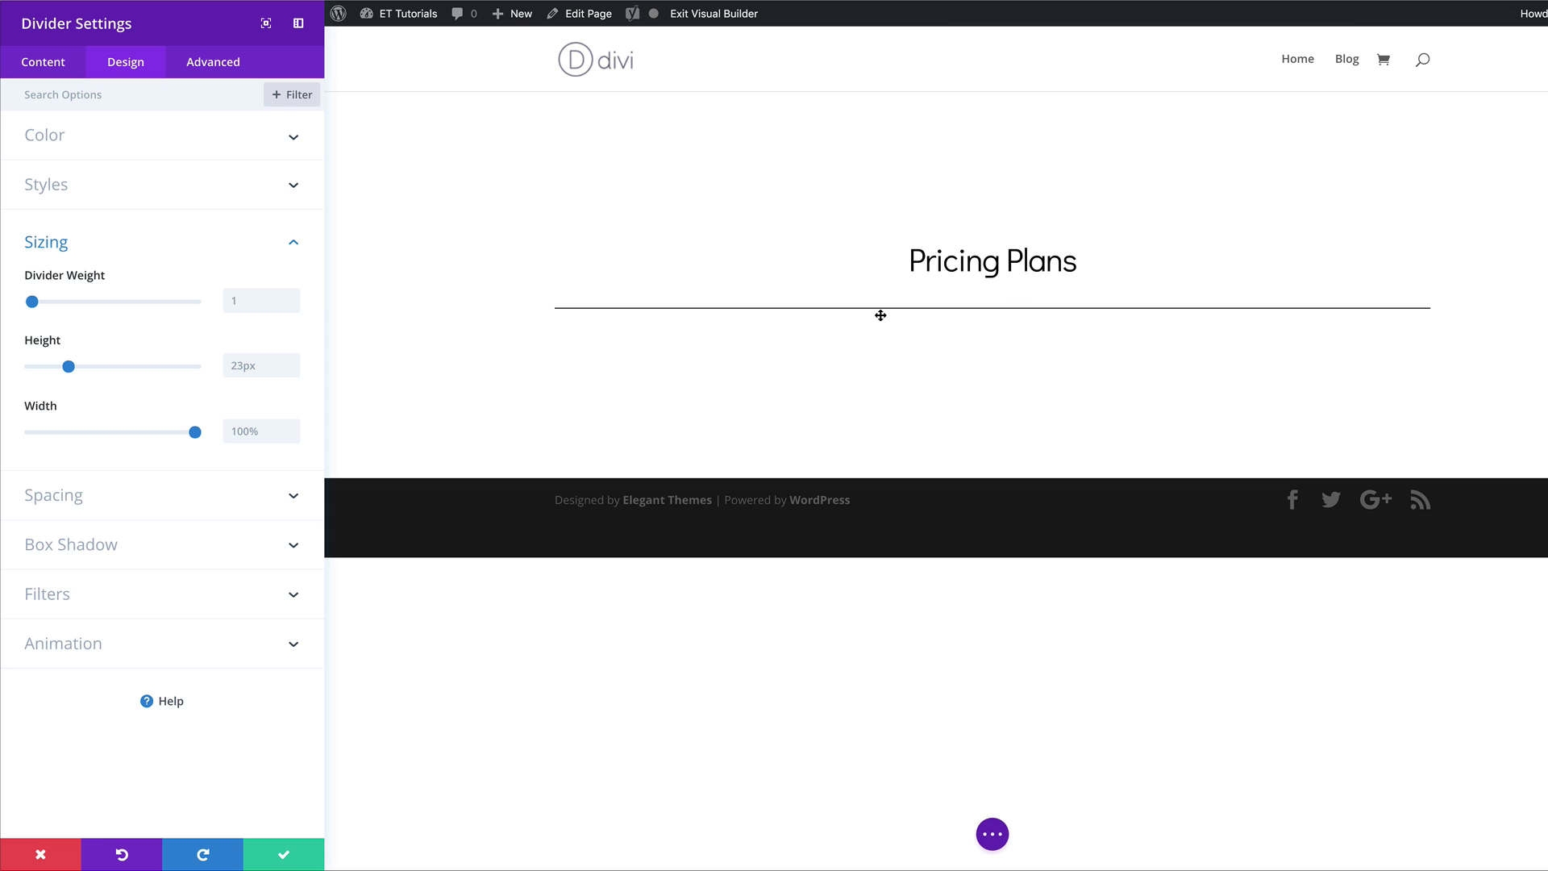
double_click(237, 430)
type("39")
left_click(160, 497)
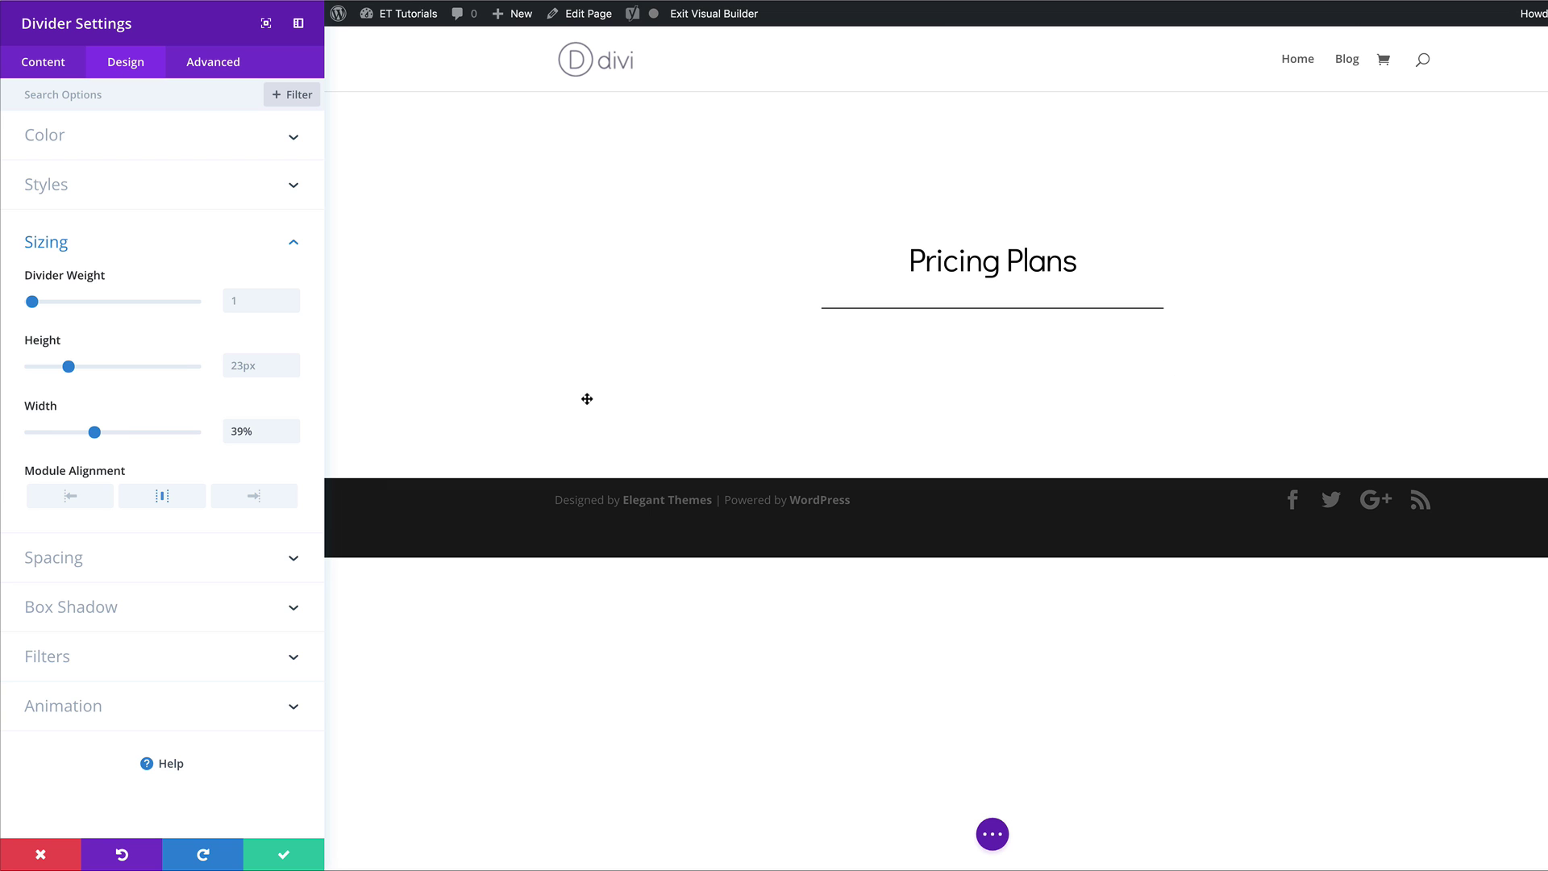
left_click(75, 557)
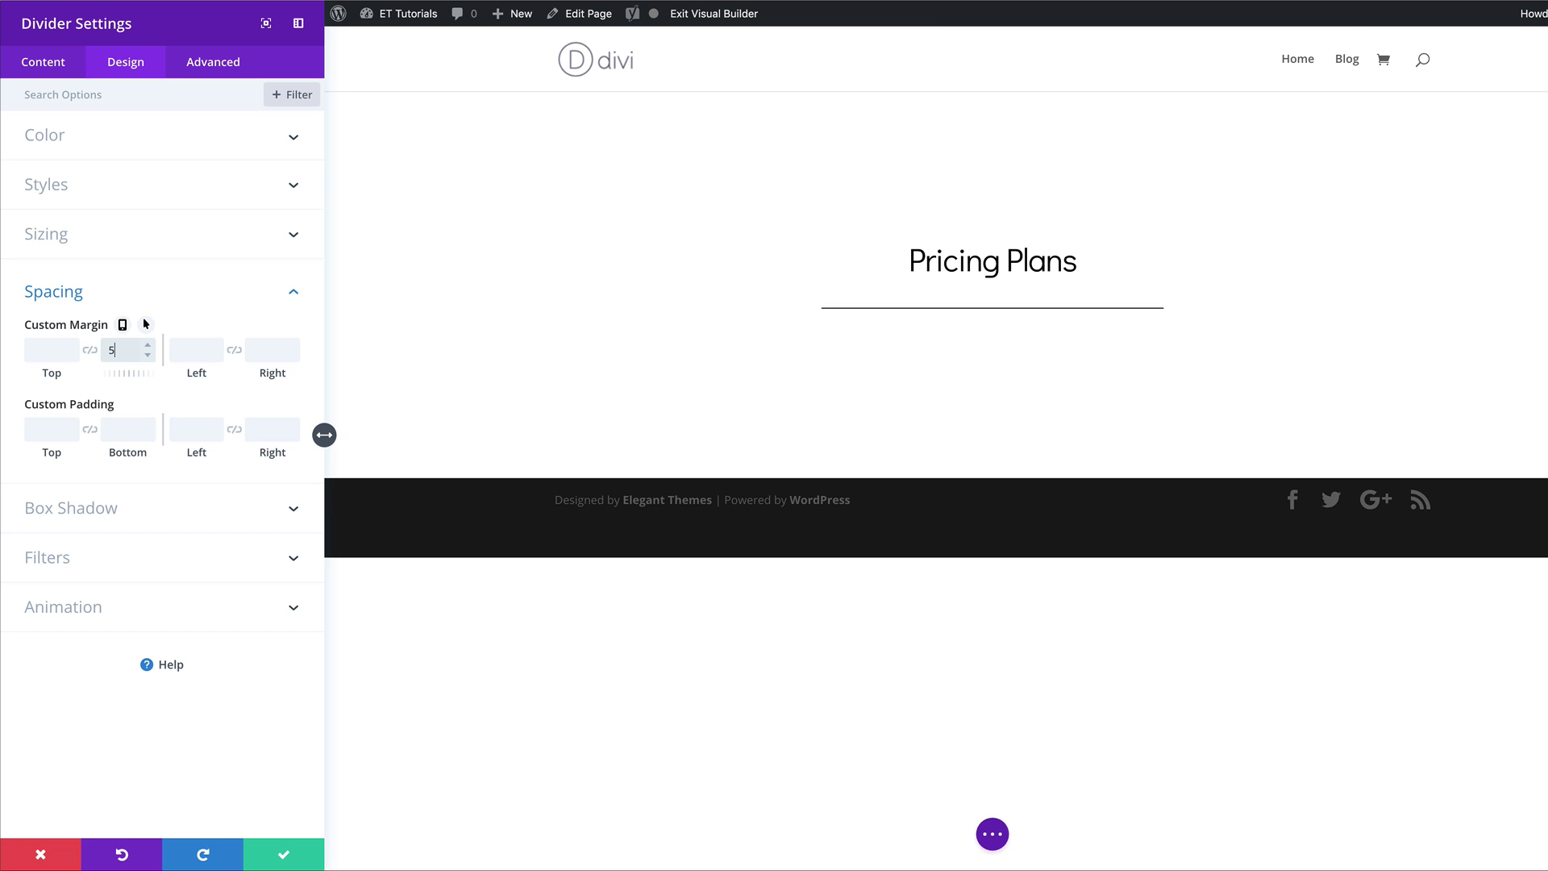
type("50px")
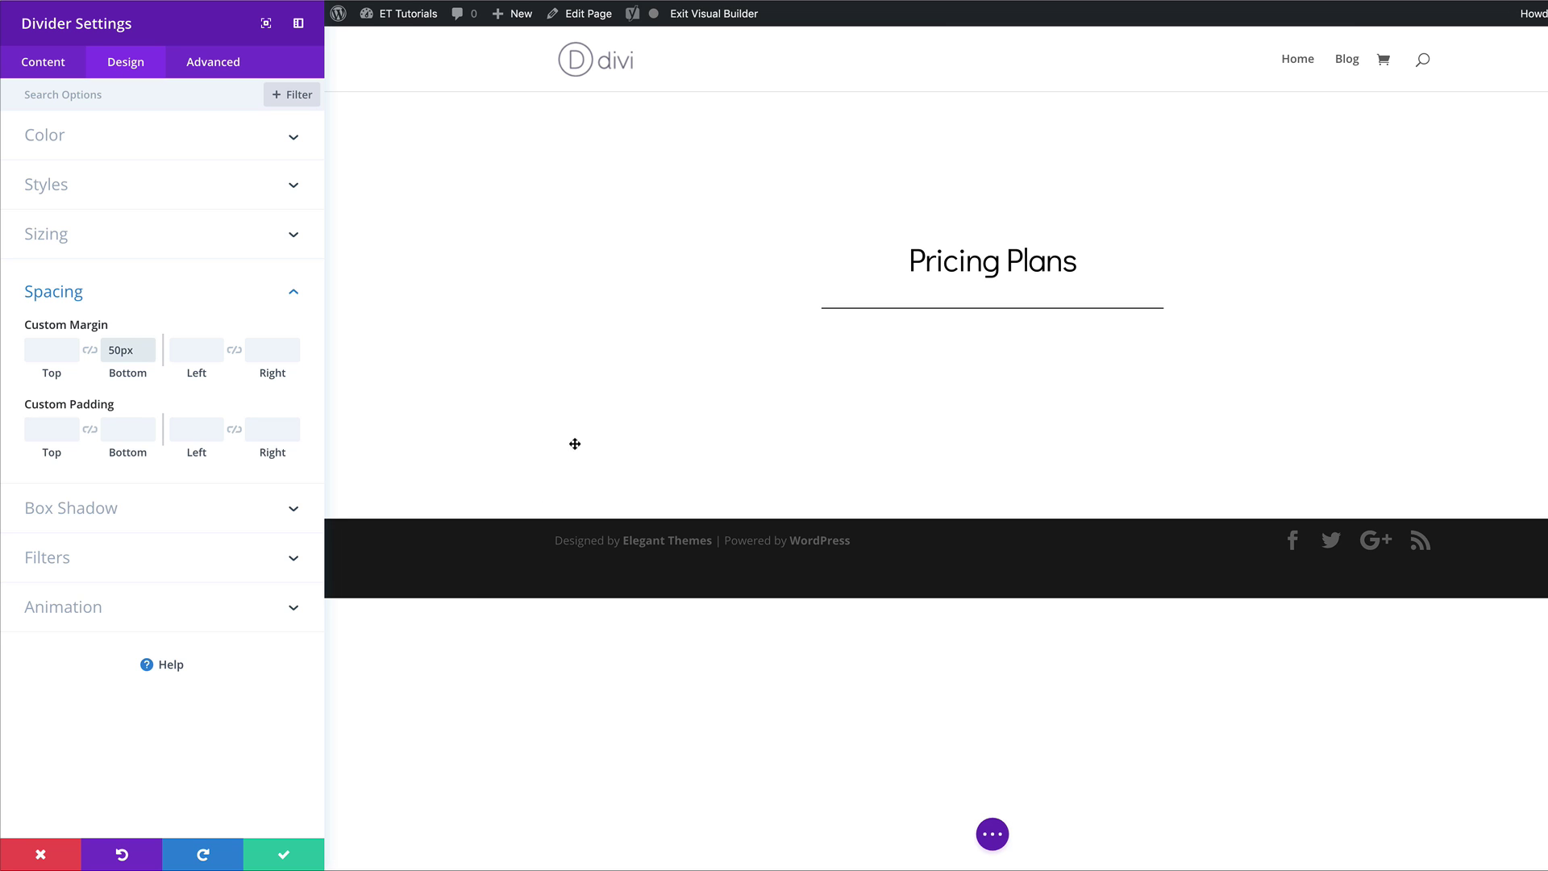
- Save the divider and add an empty three-column row beneath it
left_click(283, 854)
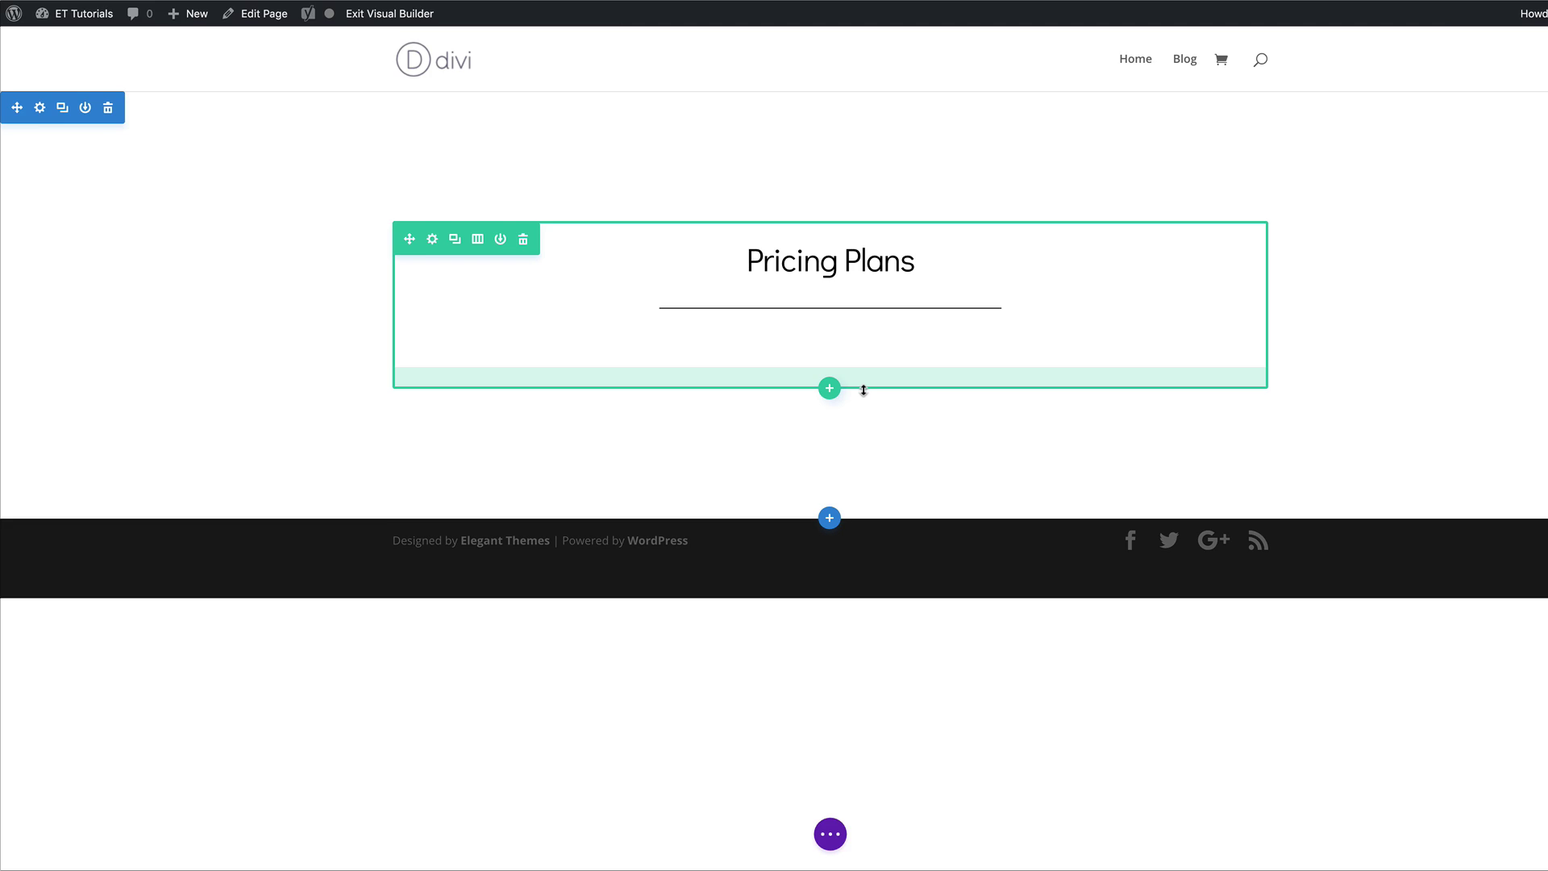
left_click(830, 388)
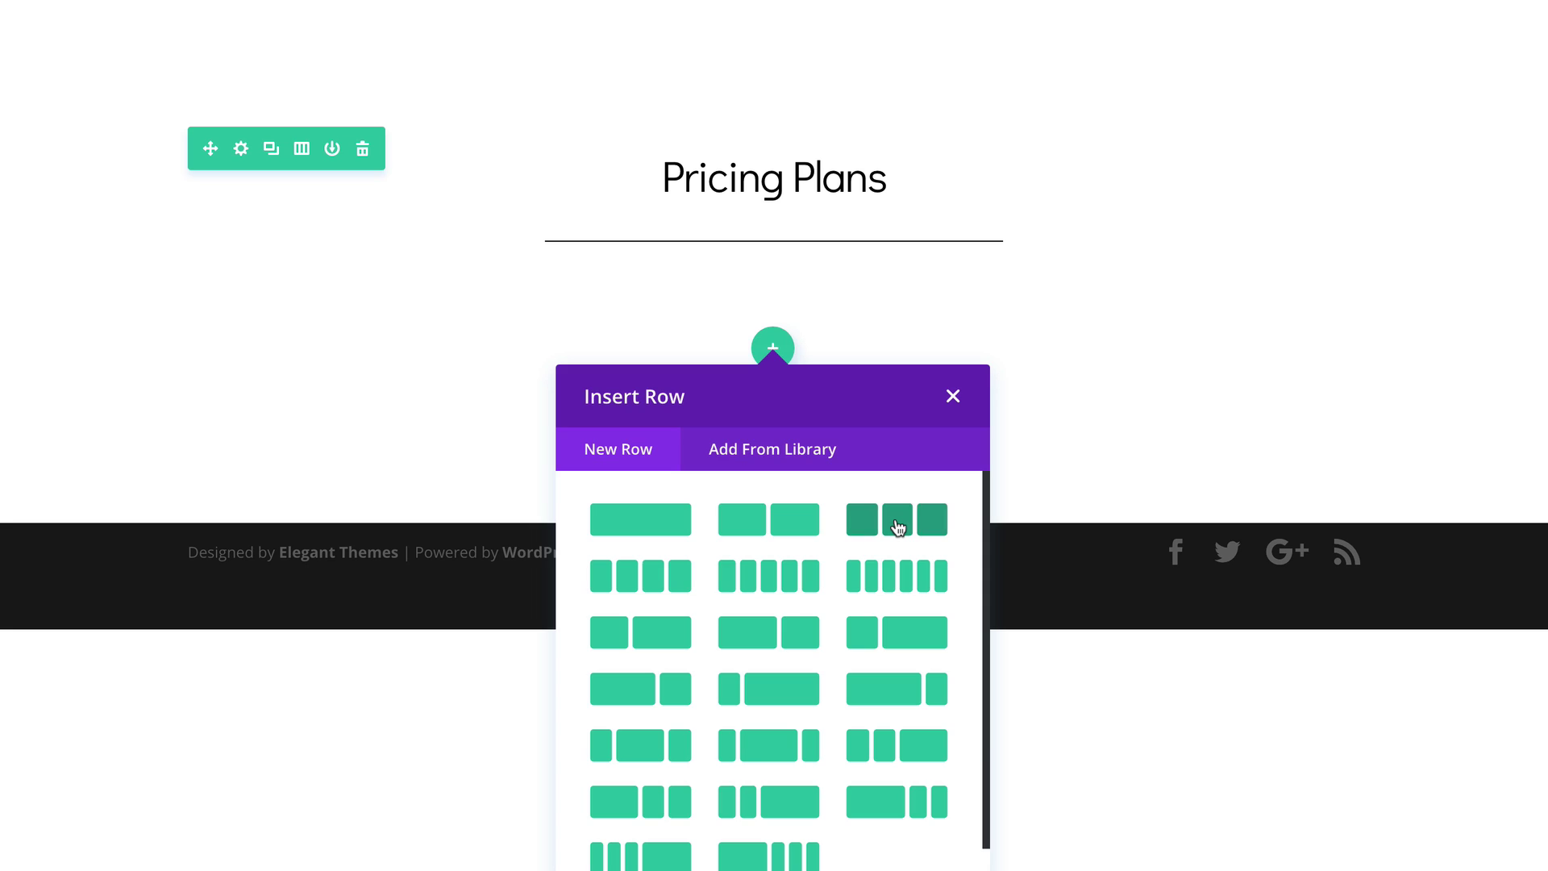
left_click(867, 528)
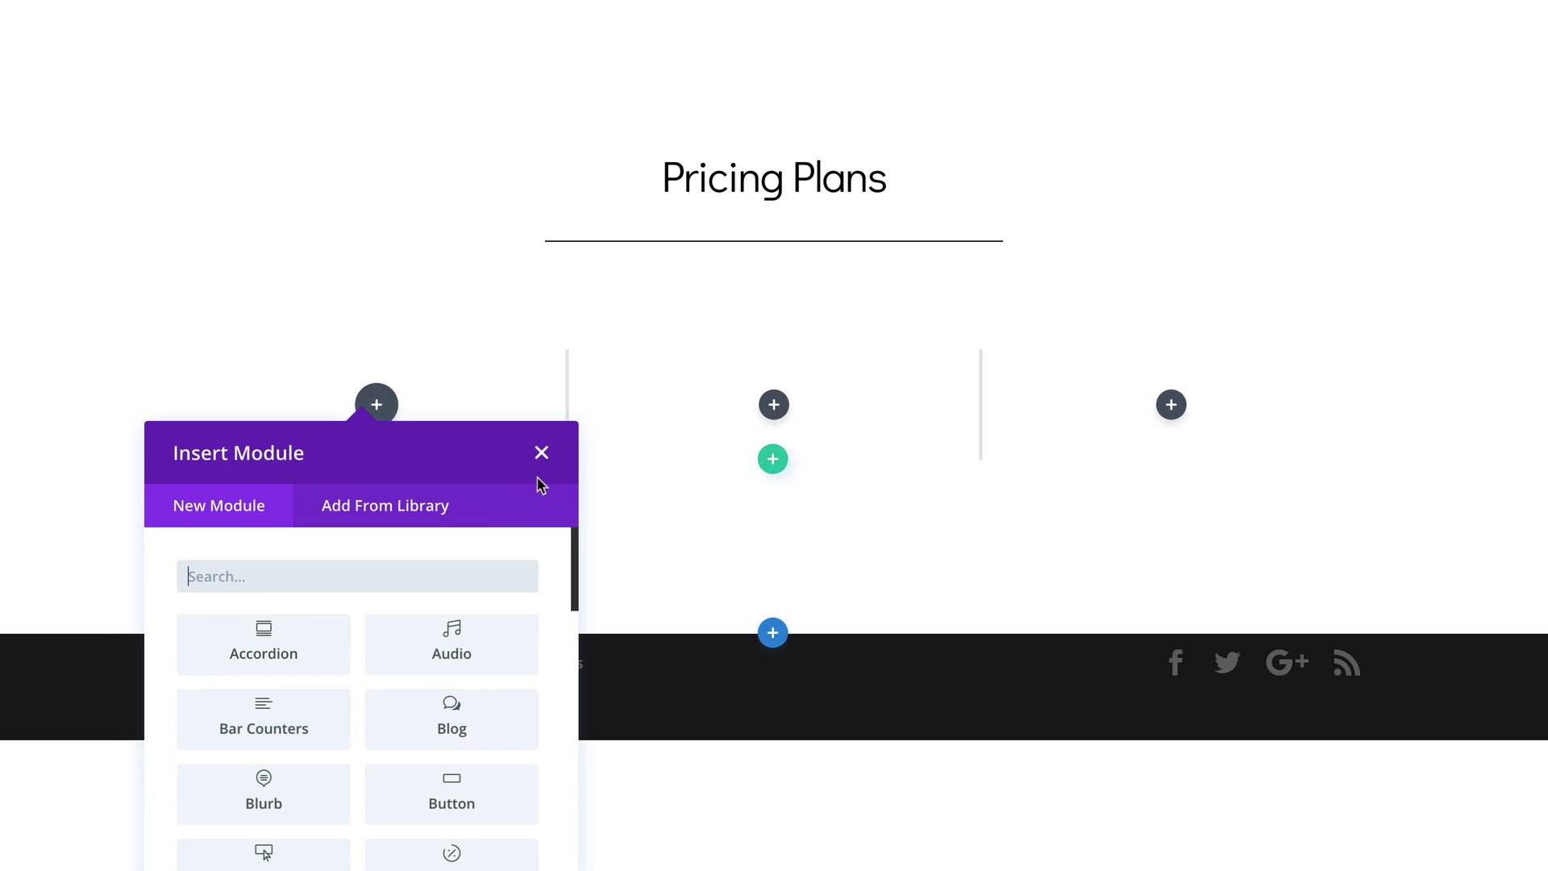
left_click(541, 452)
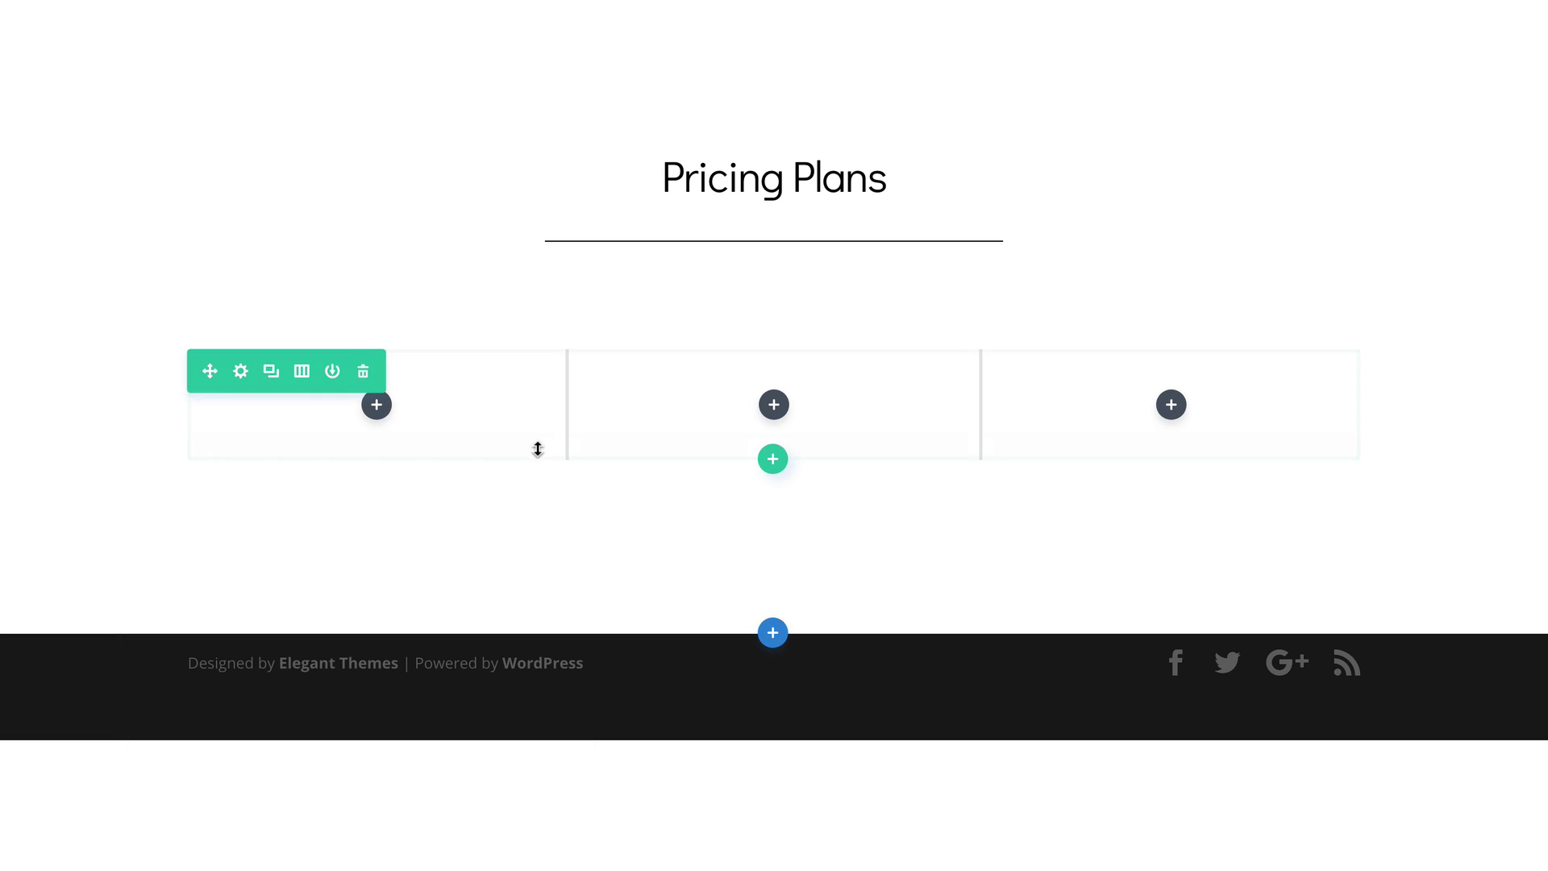
left_click(241, 373)
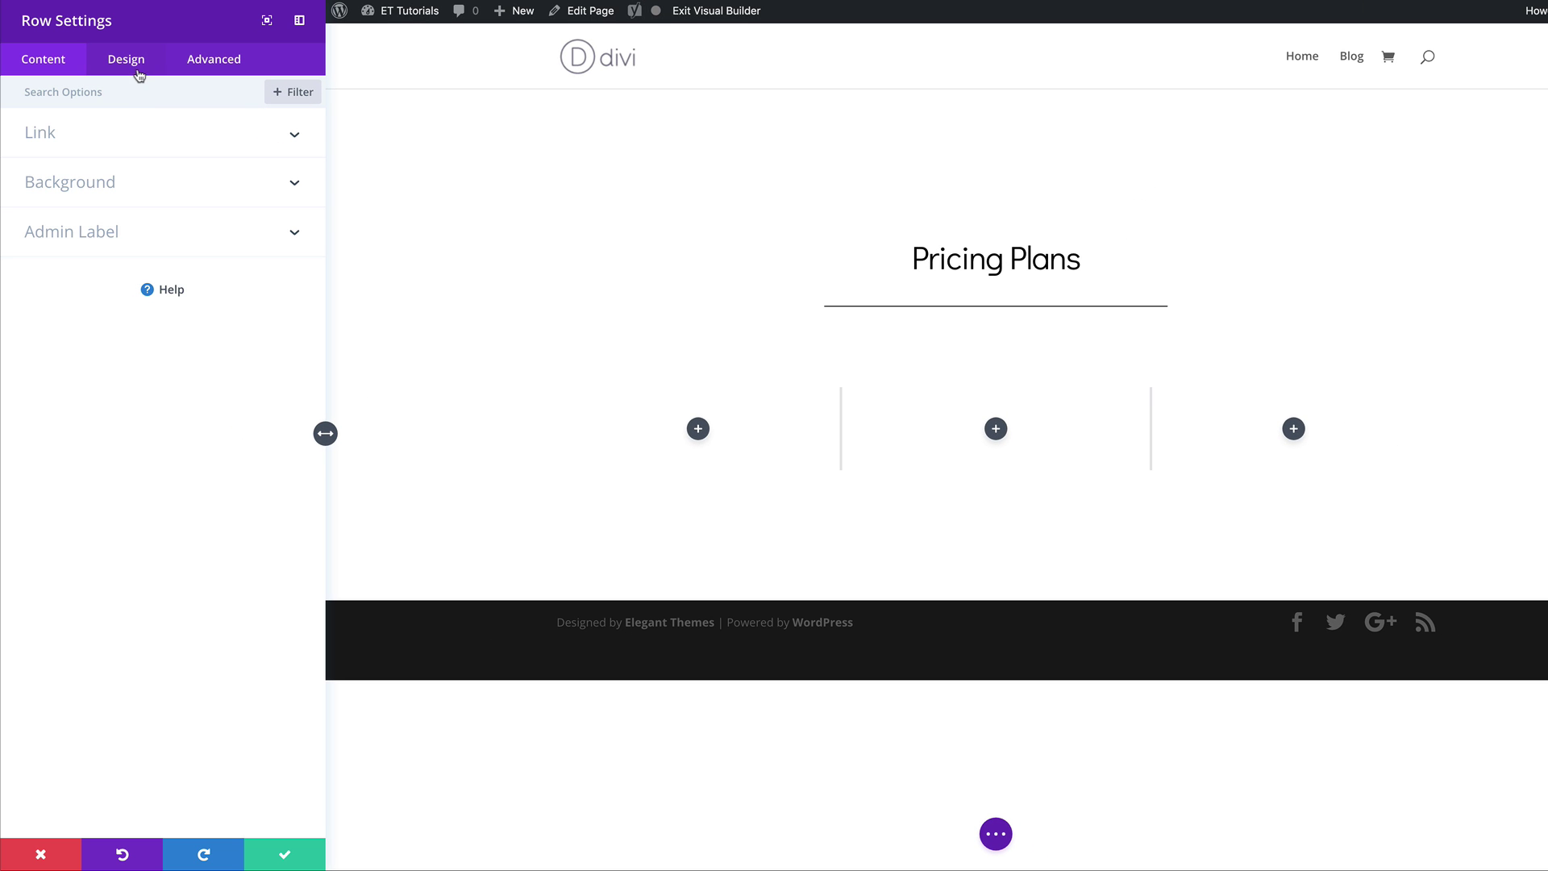
- Give Column 1 a gradient background from cyan #00fff2 to transparent white rgba(255,255,255,0)
left_click(112, 175)
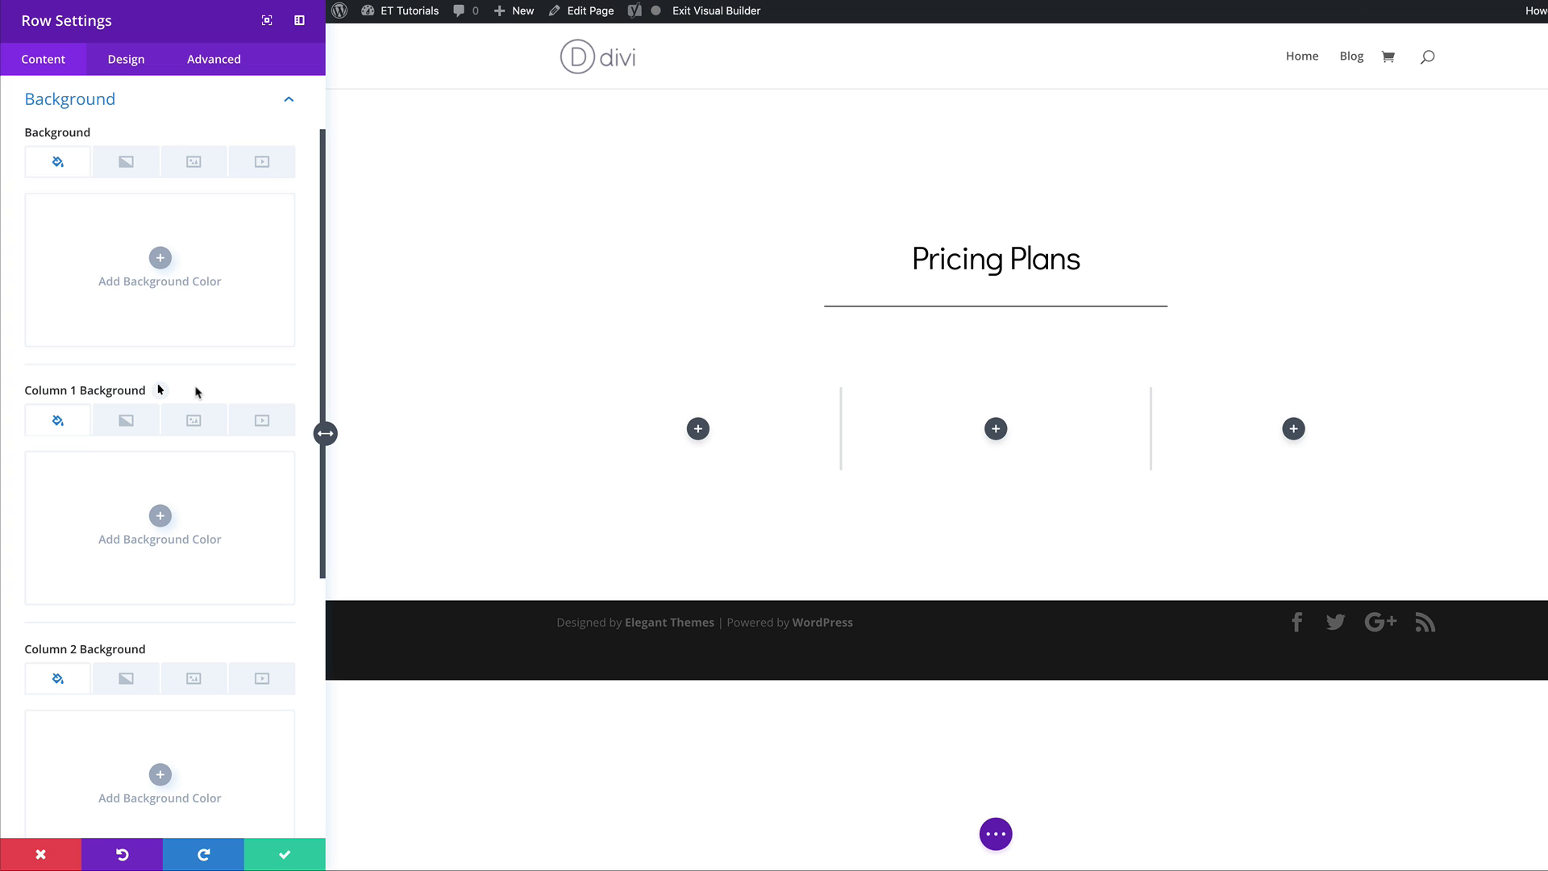
left_click(127, 425)
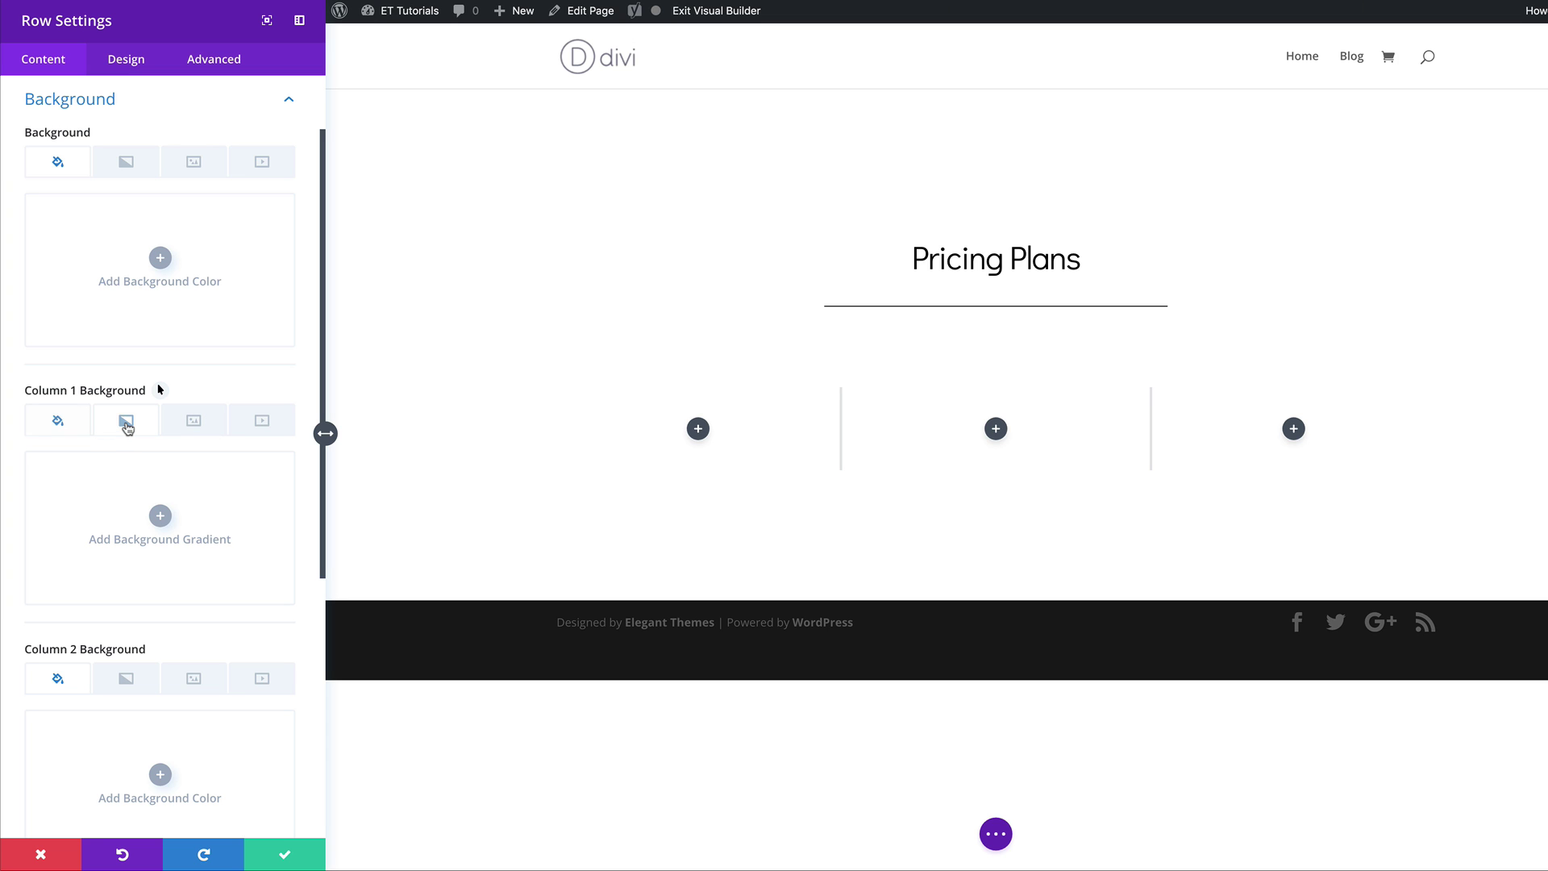
left_click(160, 516)
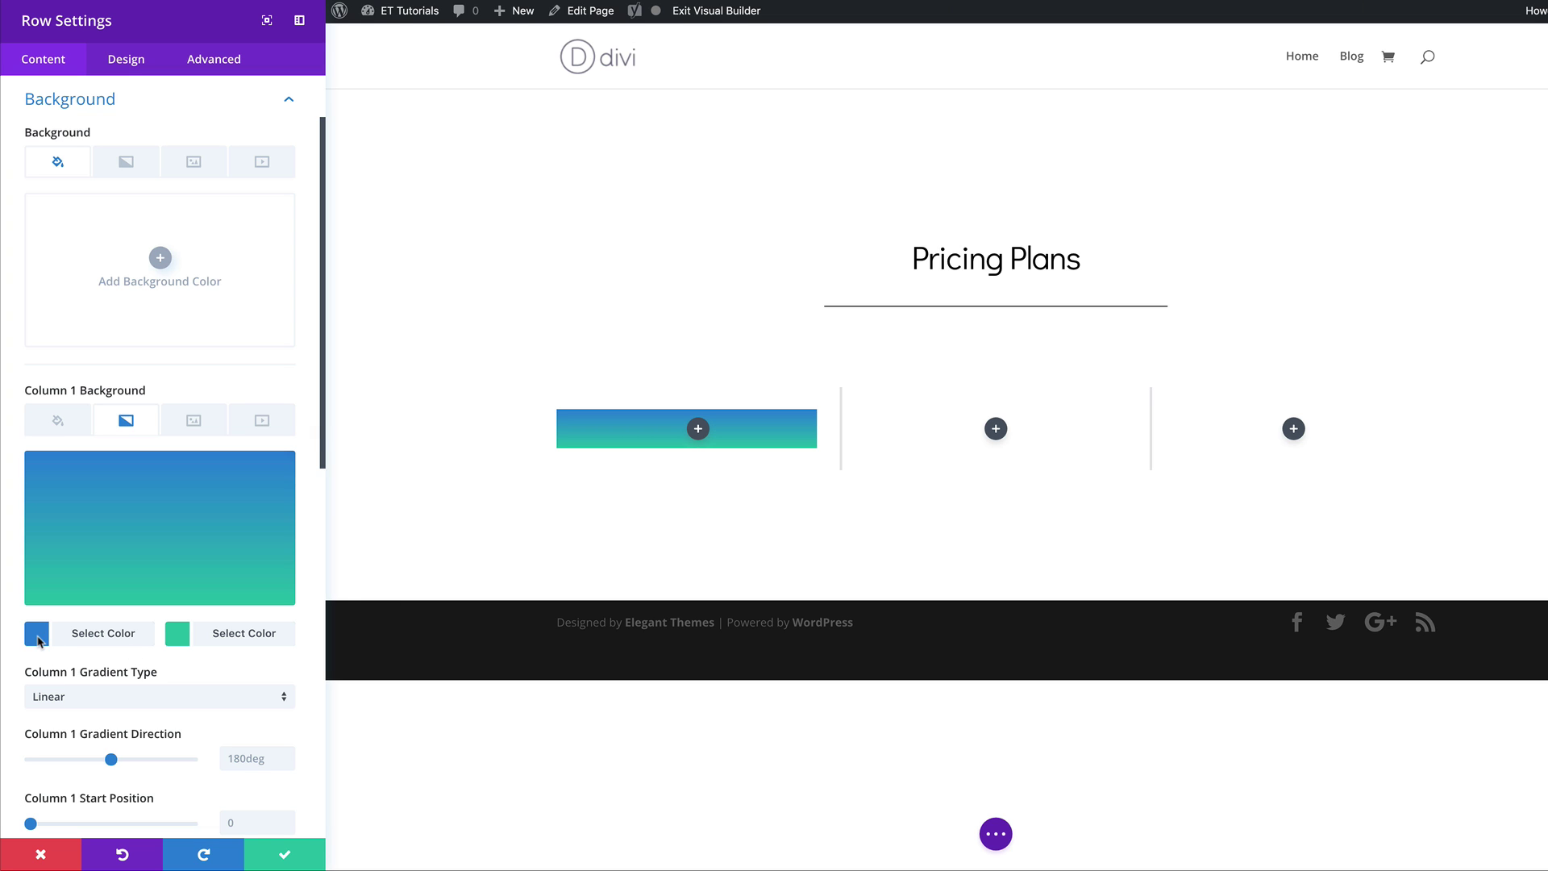
left_click(36, 639)
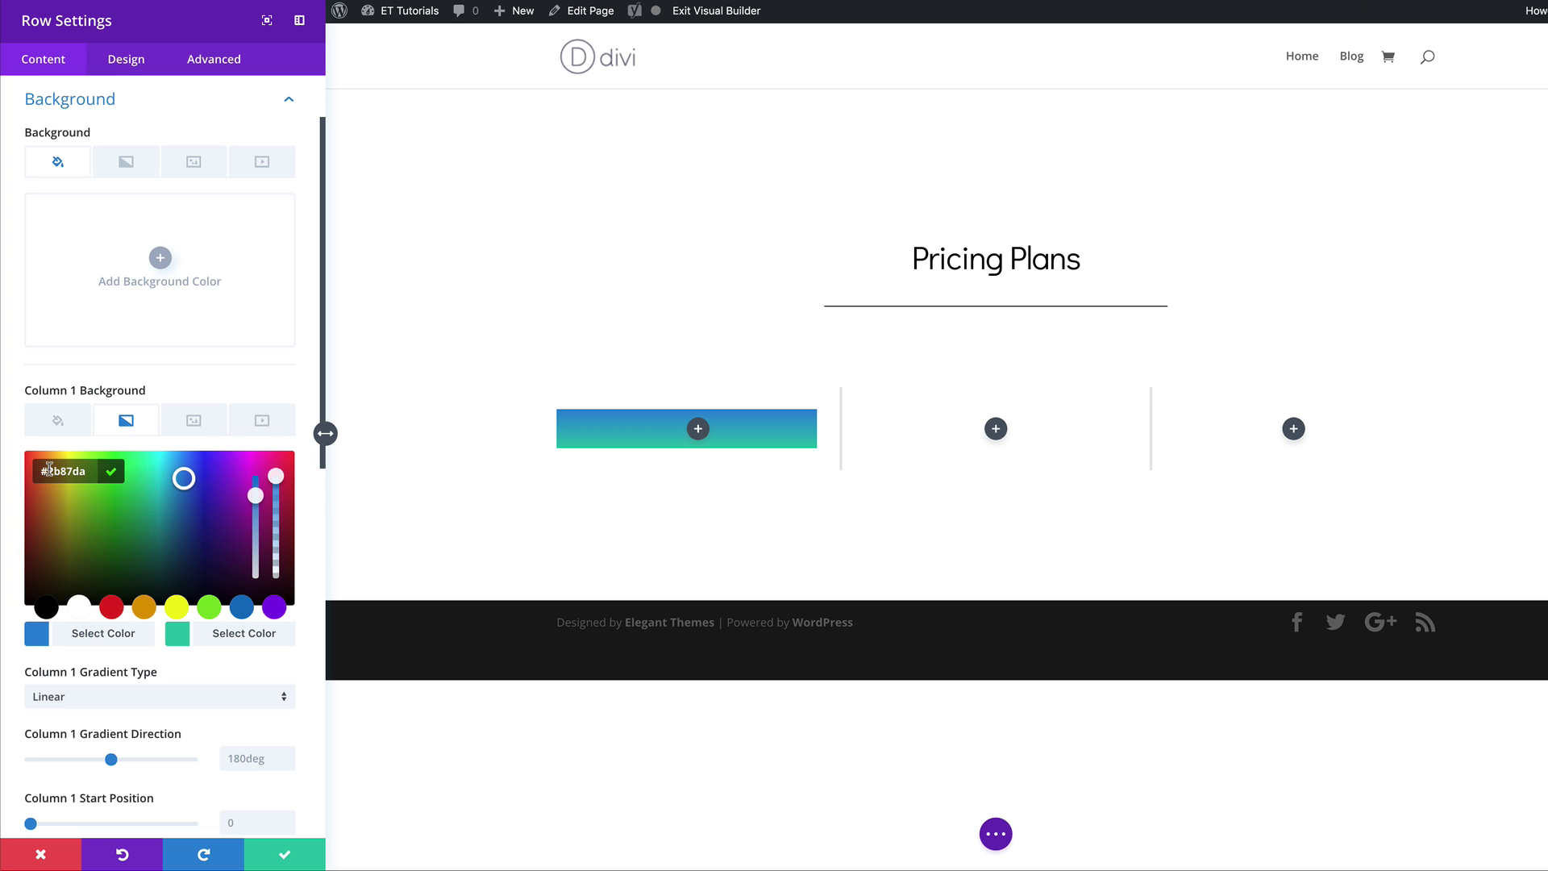
left_click_drag(50, 469, 90, 469)
type("00fff2")
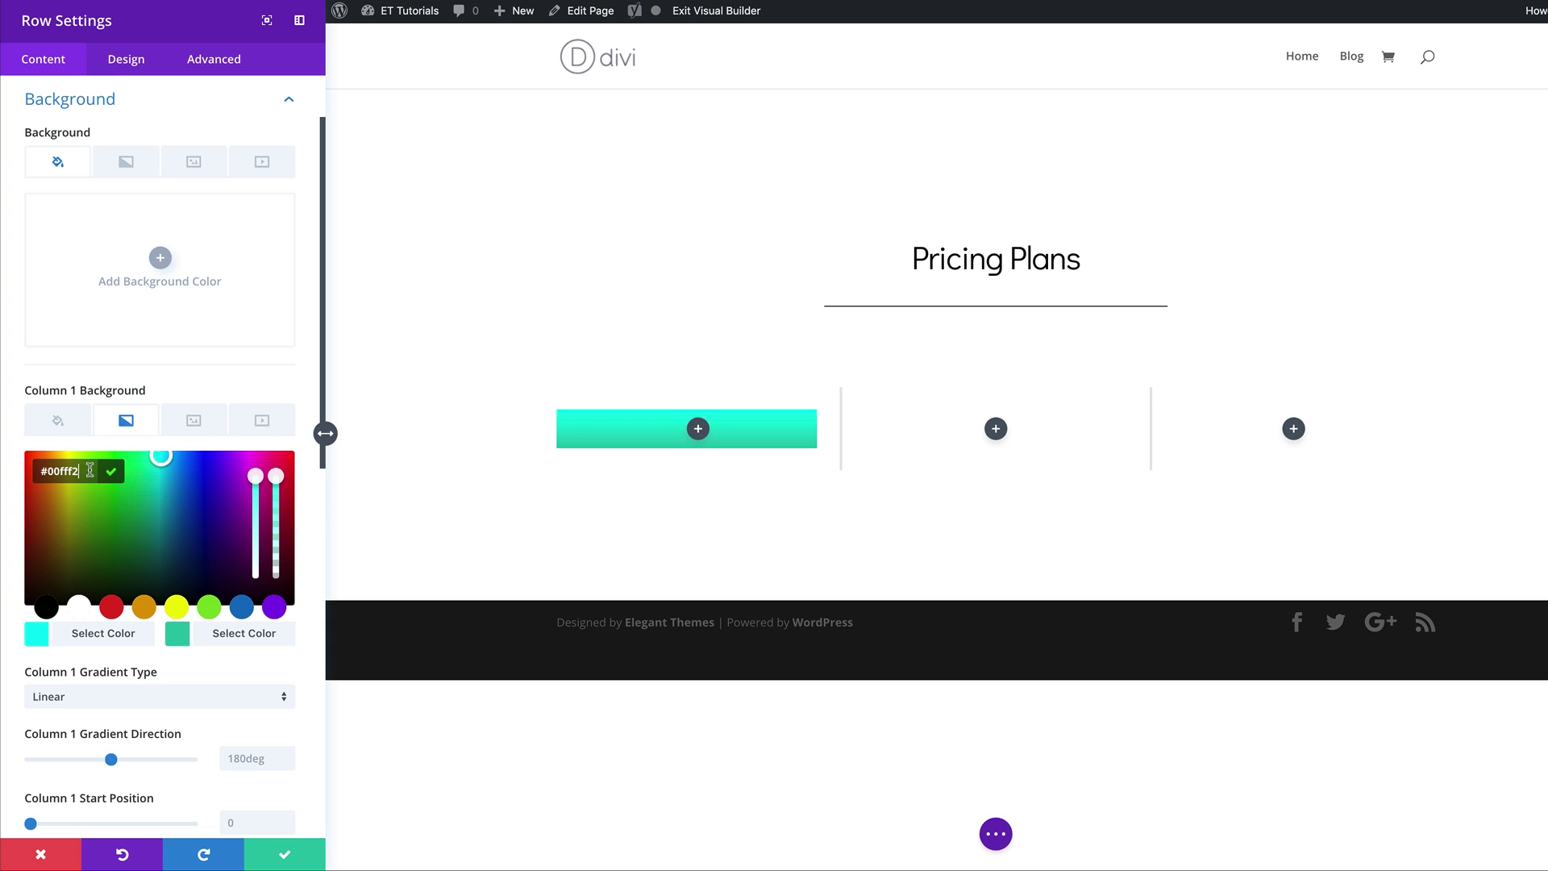
left_click(179, 637)
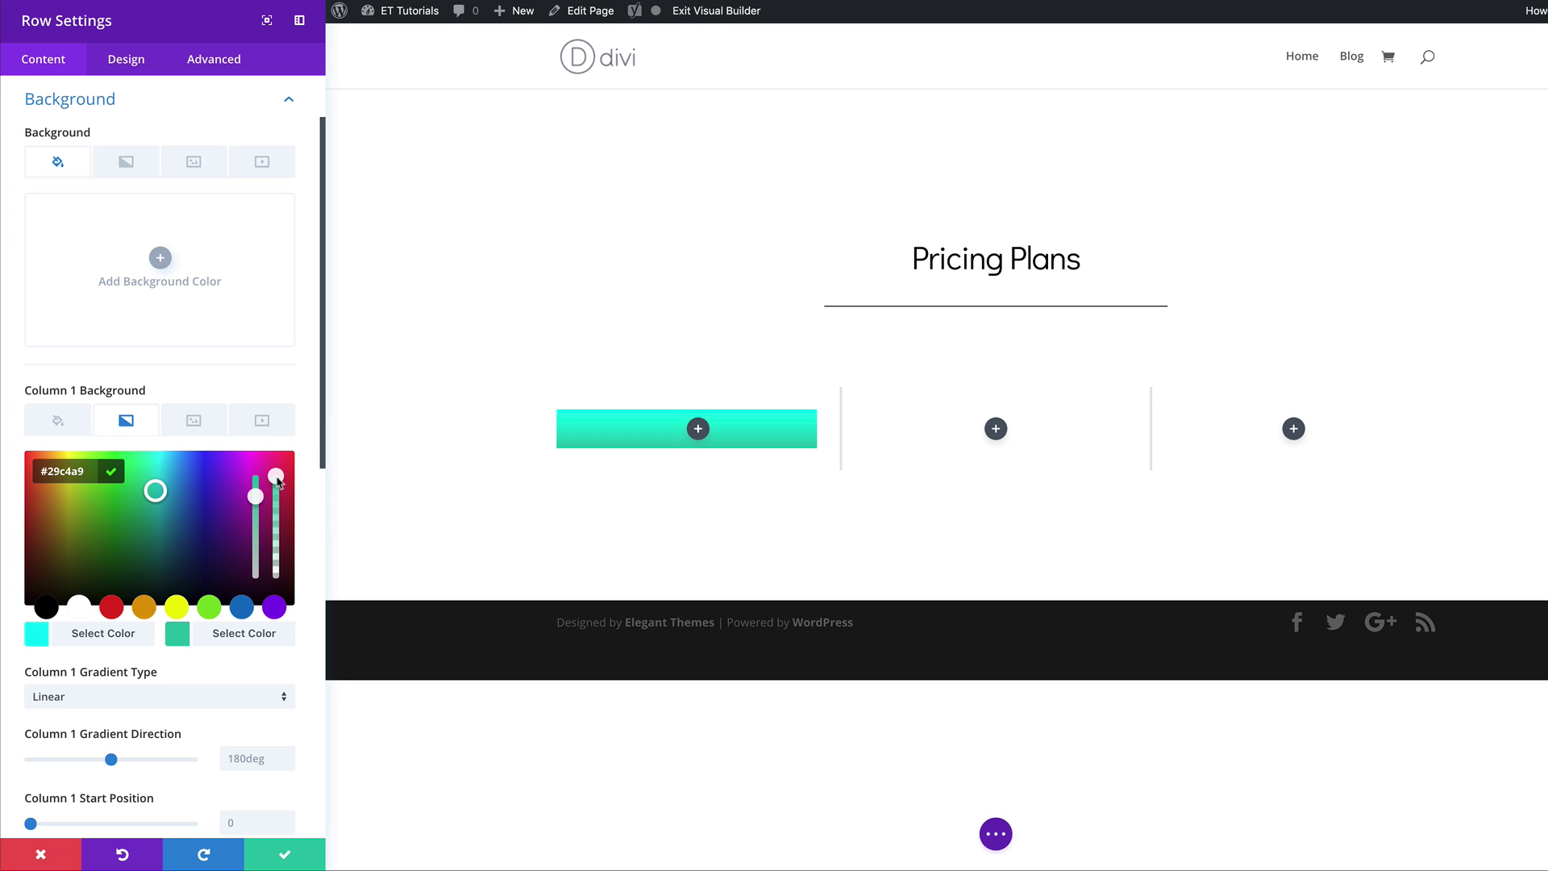
left_click_drag(276, 476, 276, 489)
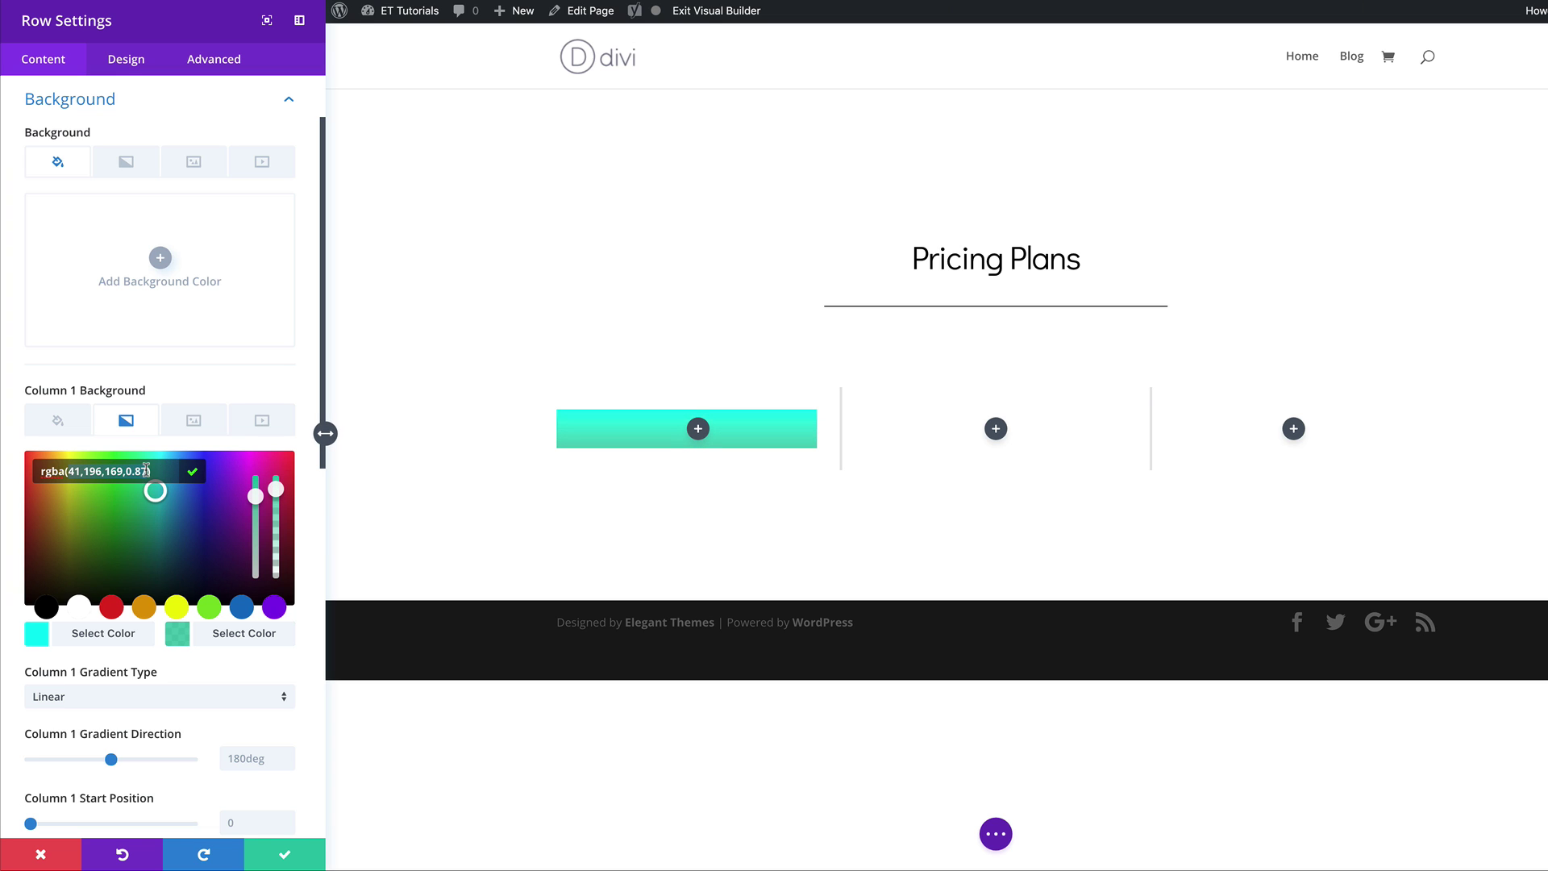
key("ctrl+a")
type("rgba(255,255,255,0)")
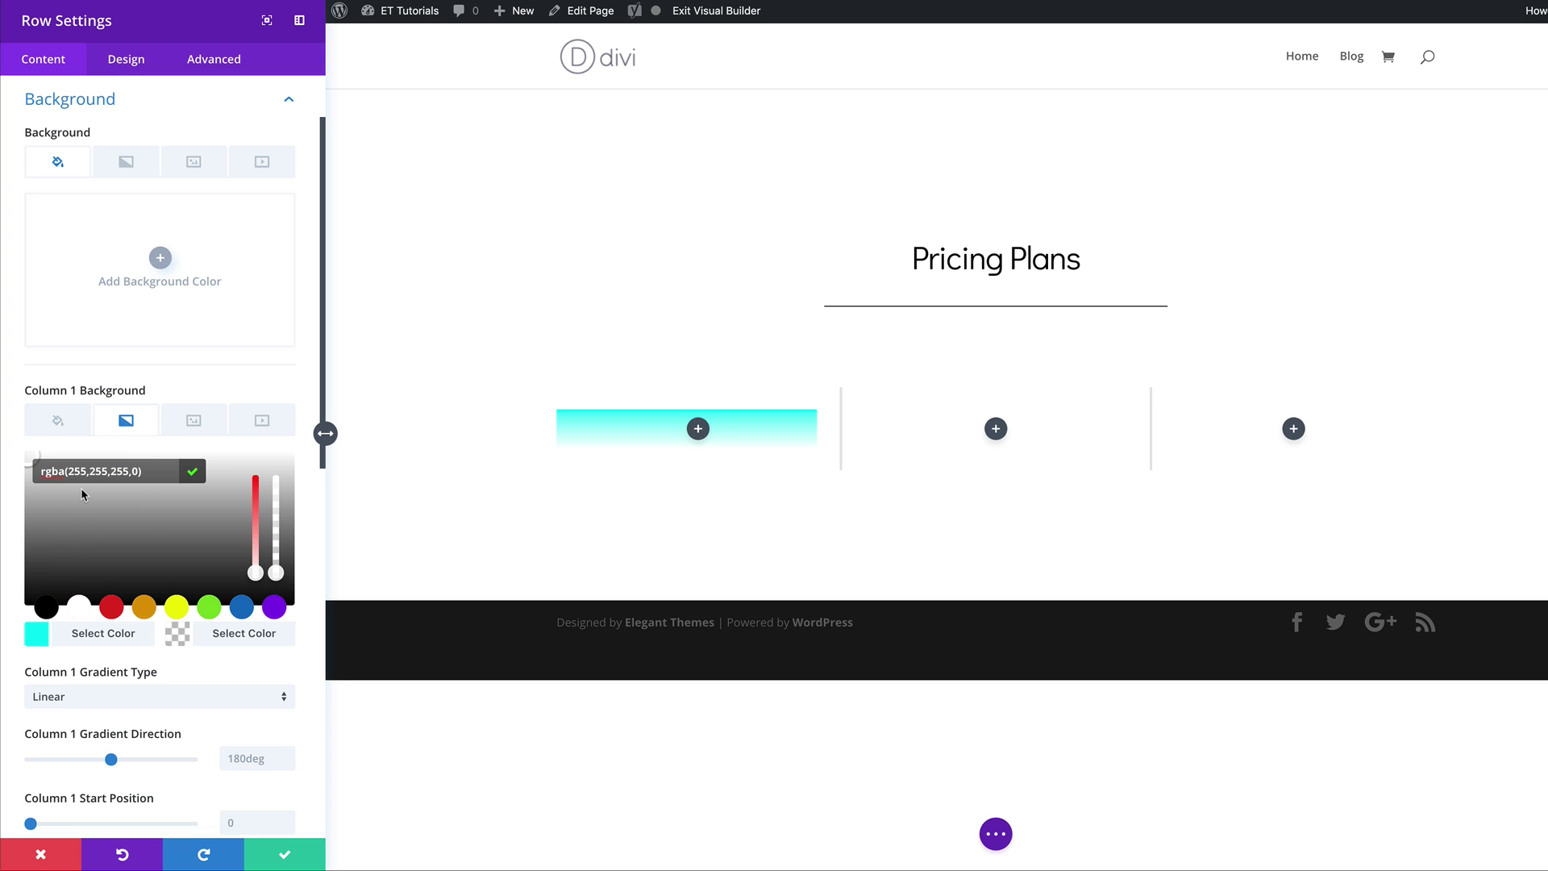
- Make Column 1's gradient radial, radiating from the bottom right
left_click(199, 670)
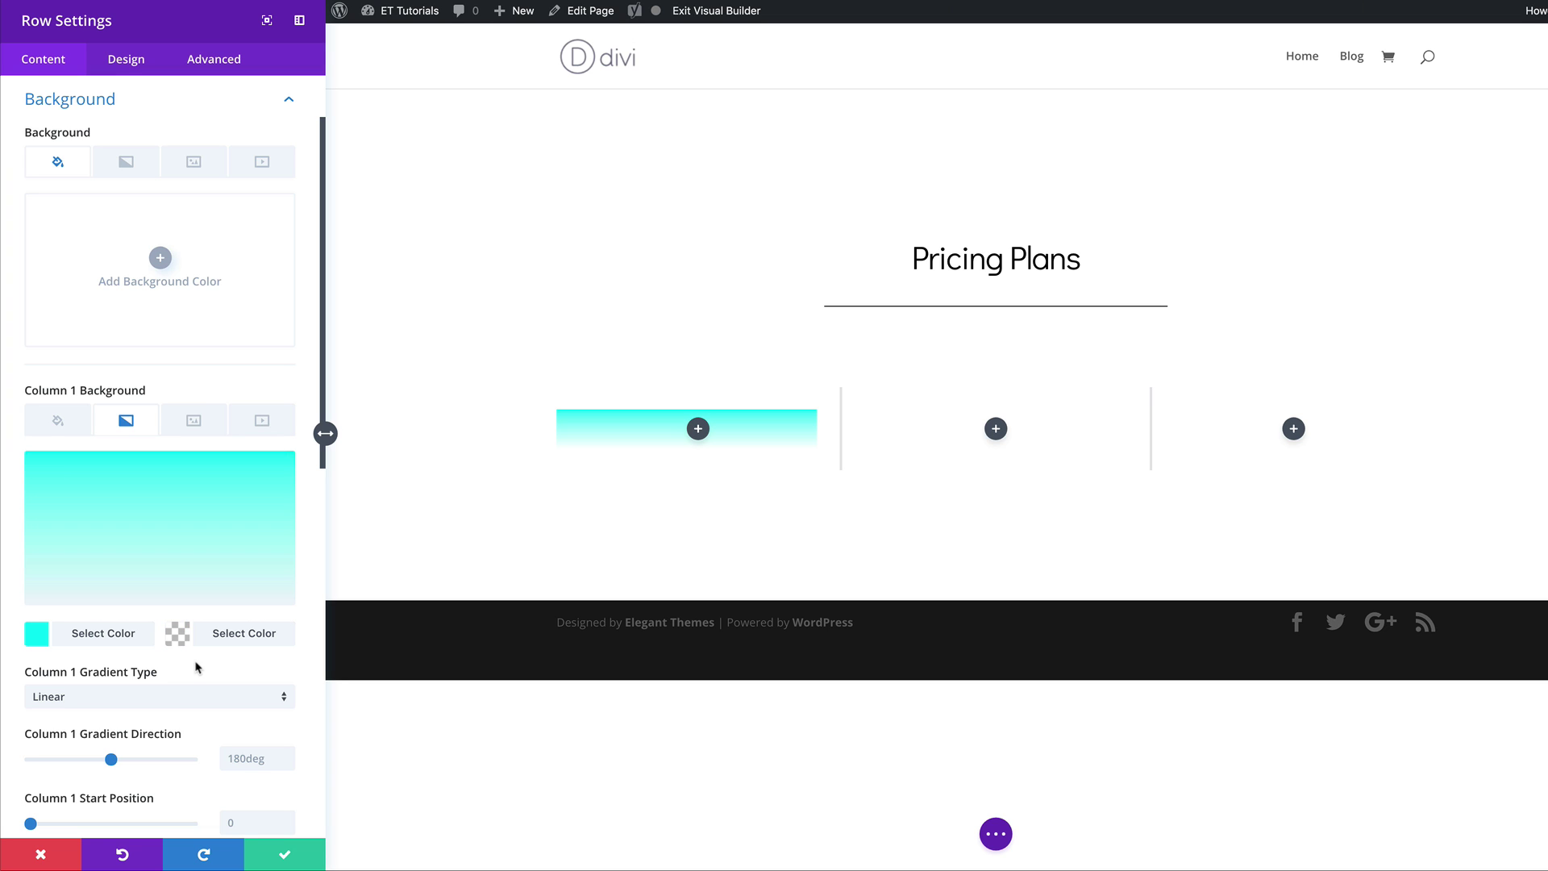
scroll(202, 641, "down", 2)
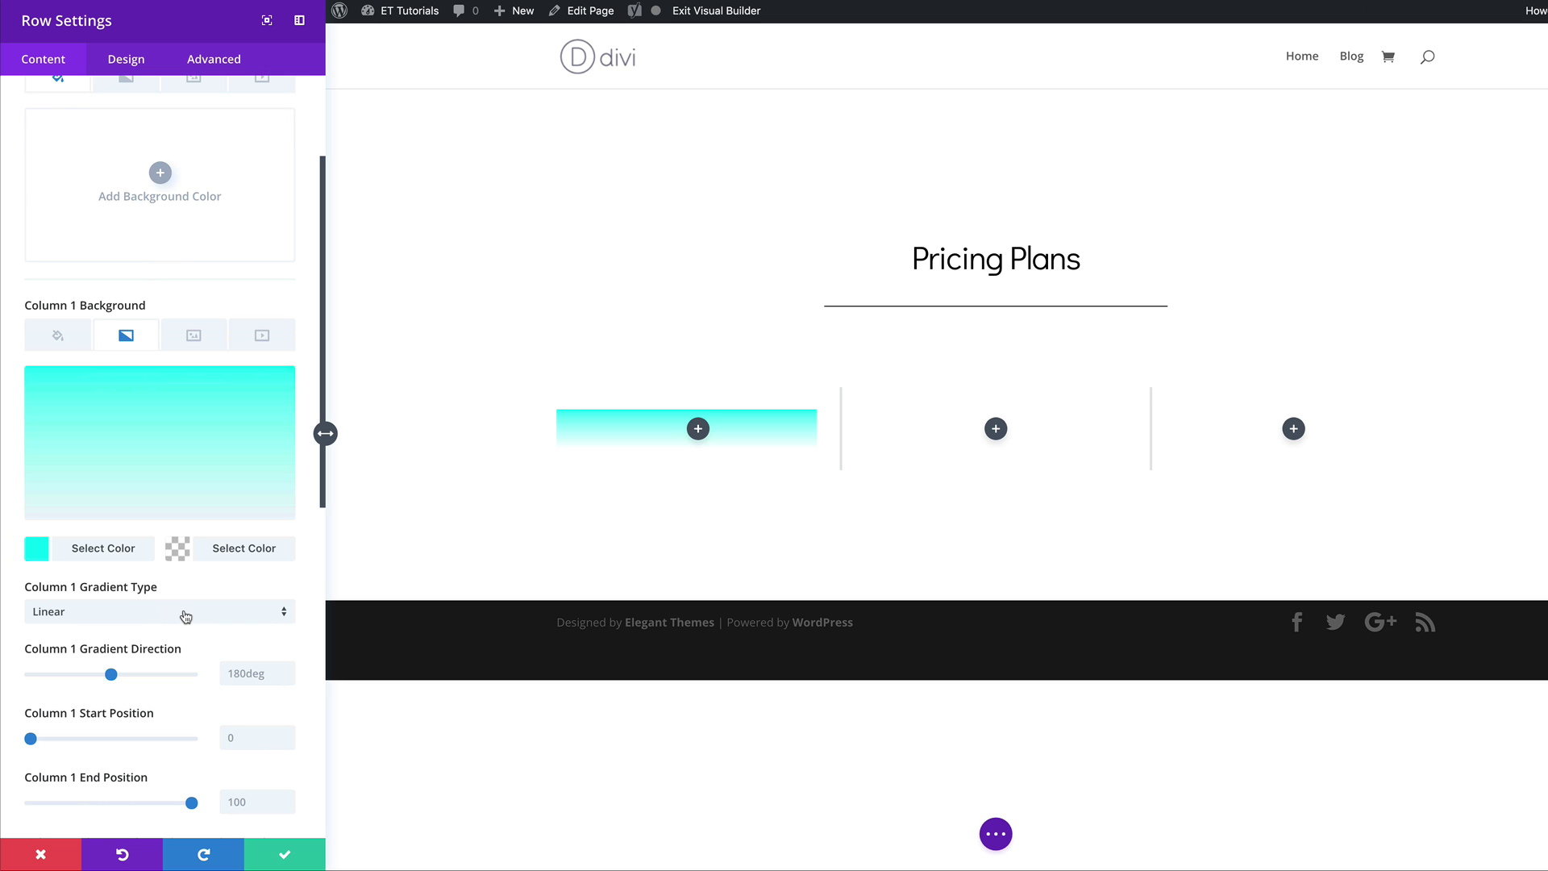
left_click(185, 617)
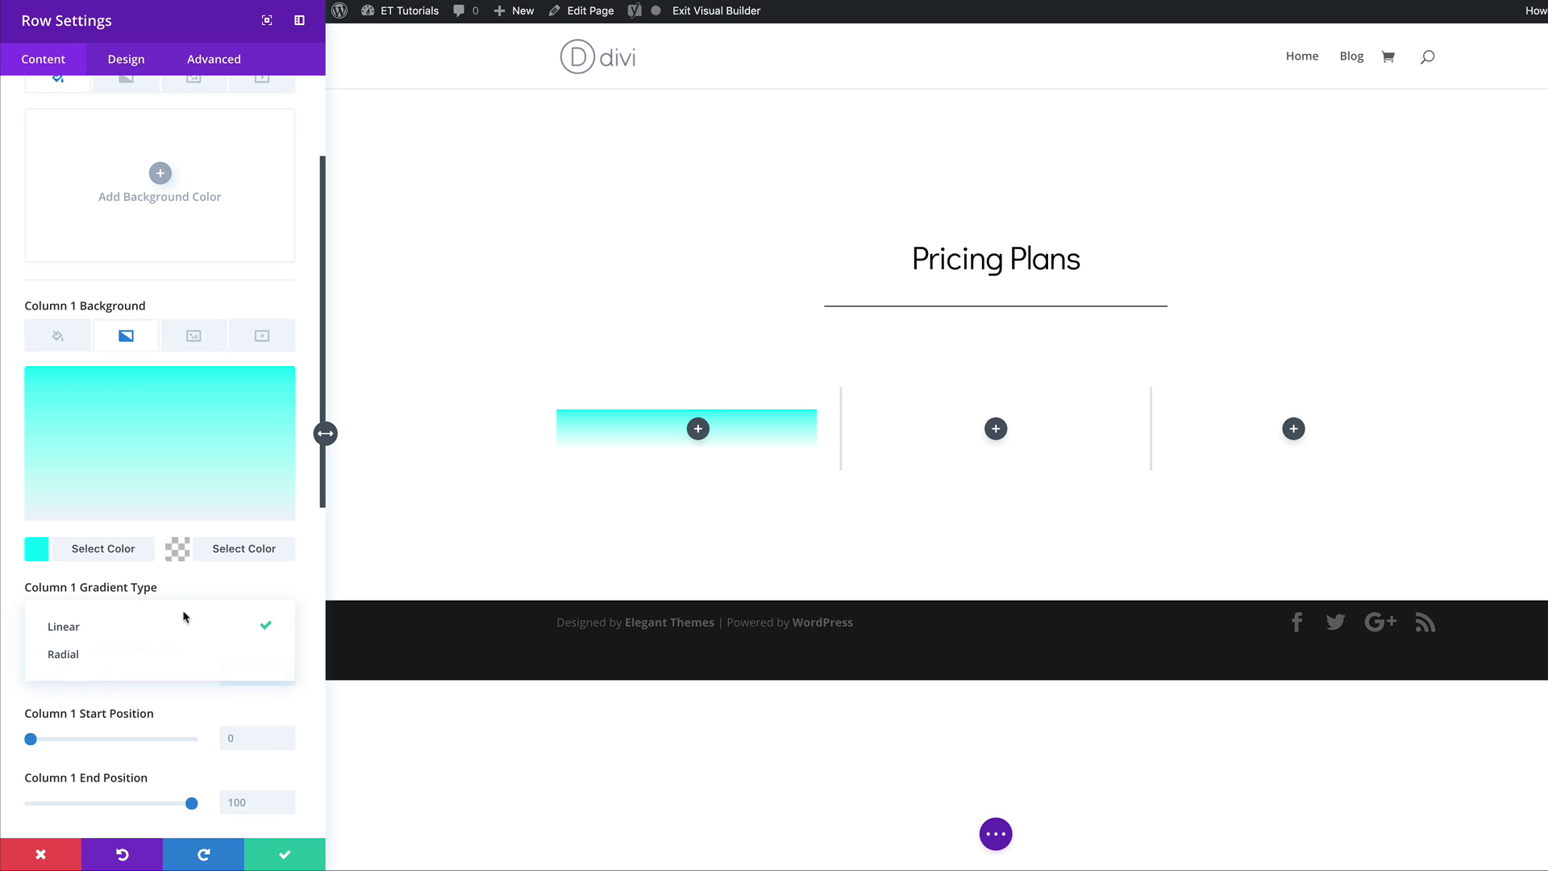
left_click(138, 657)
scroll(138, 659, "down", 1)
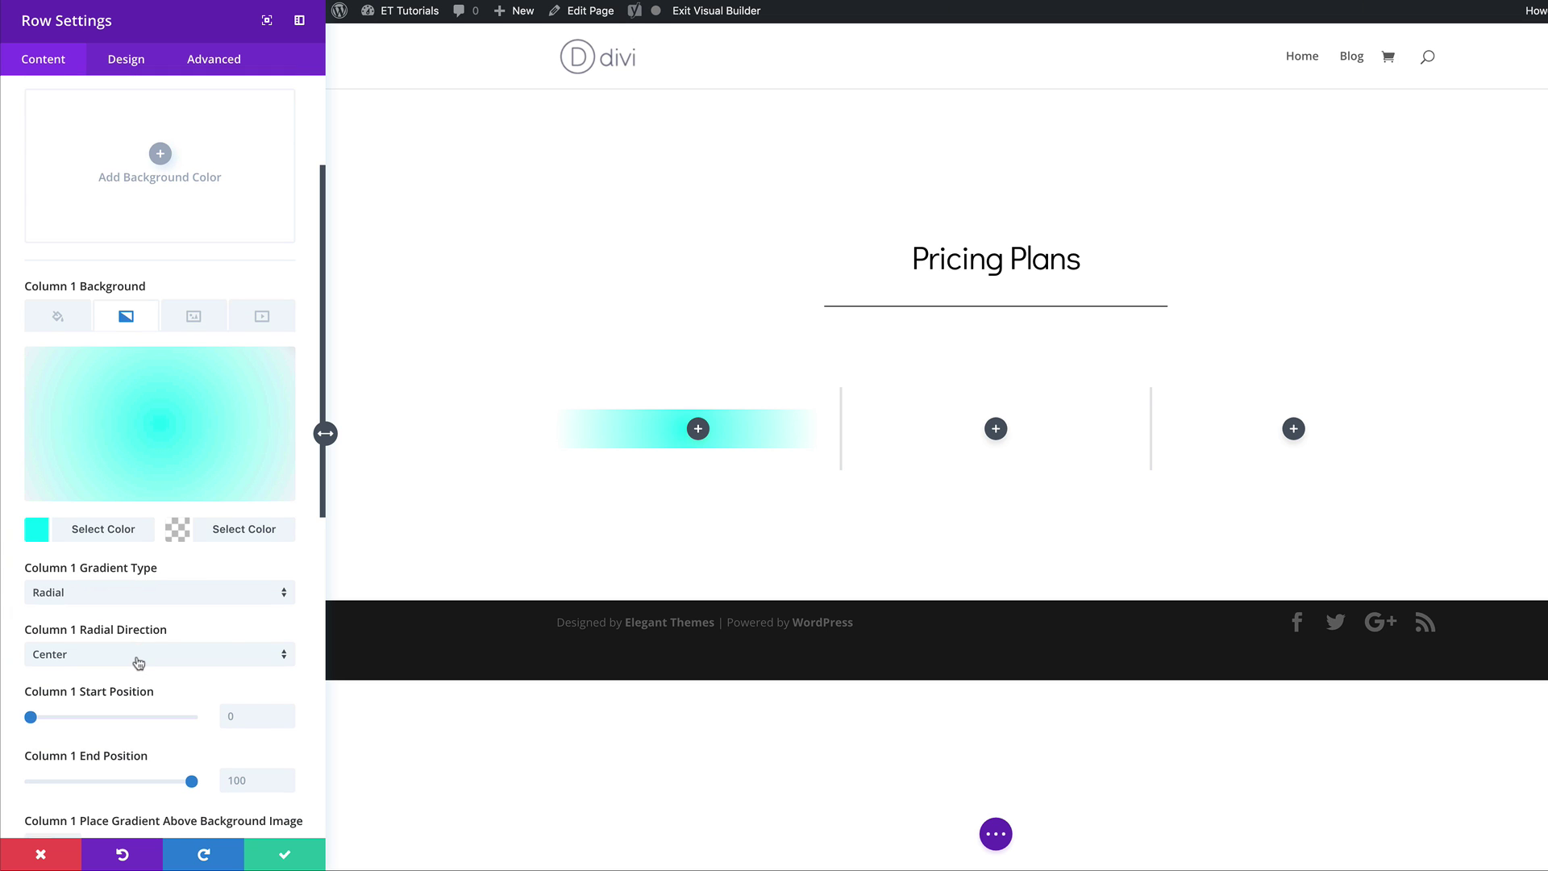
left_click(138, 657)
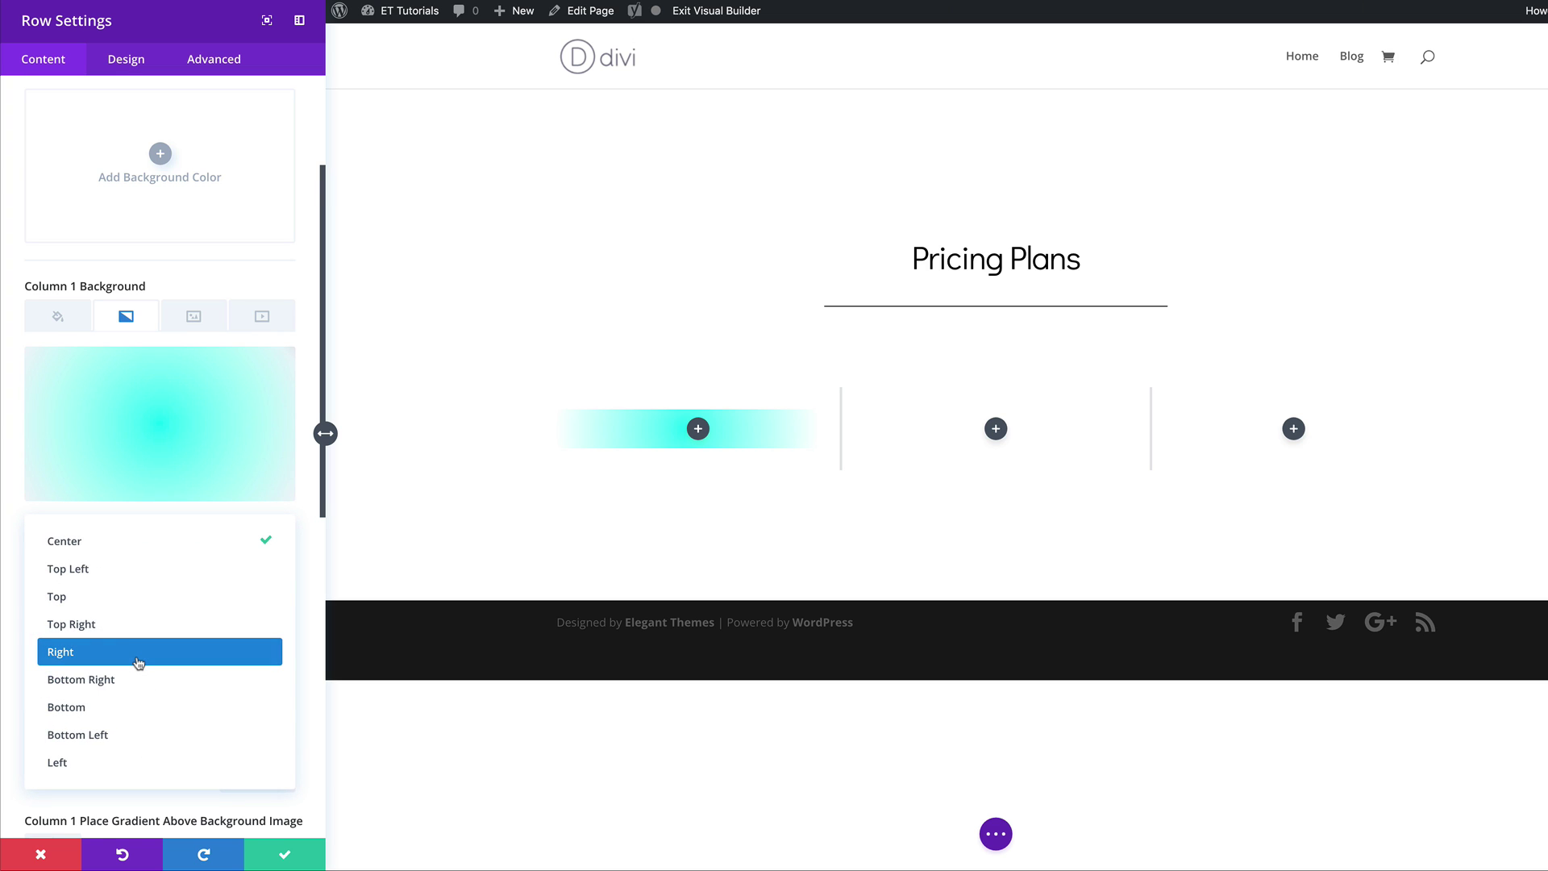
left_click(129, 687)
scroll(162, 694, "down", 4)
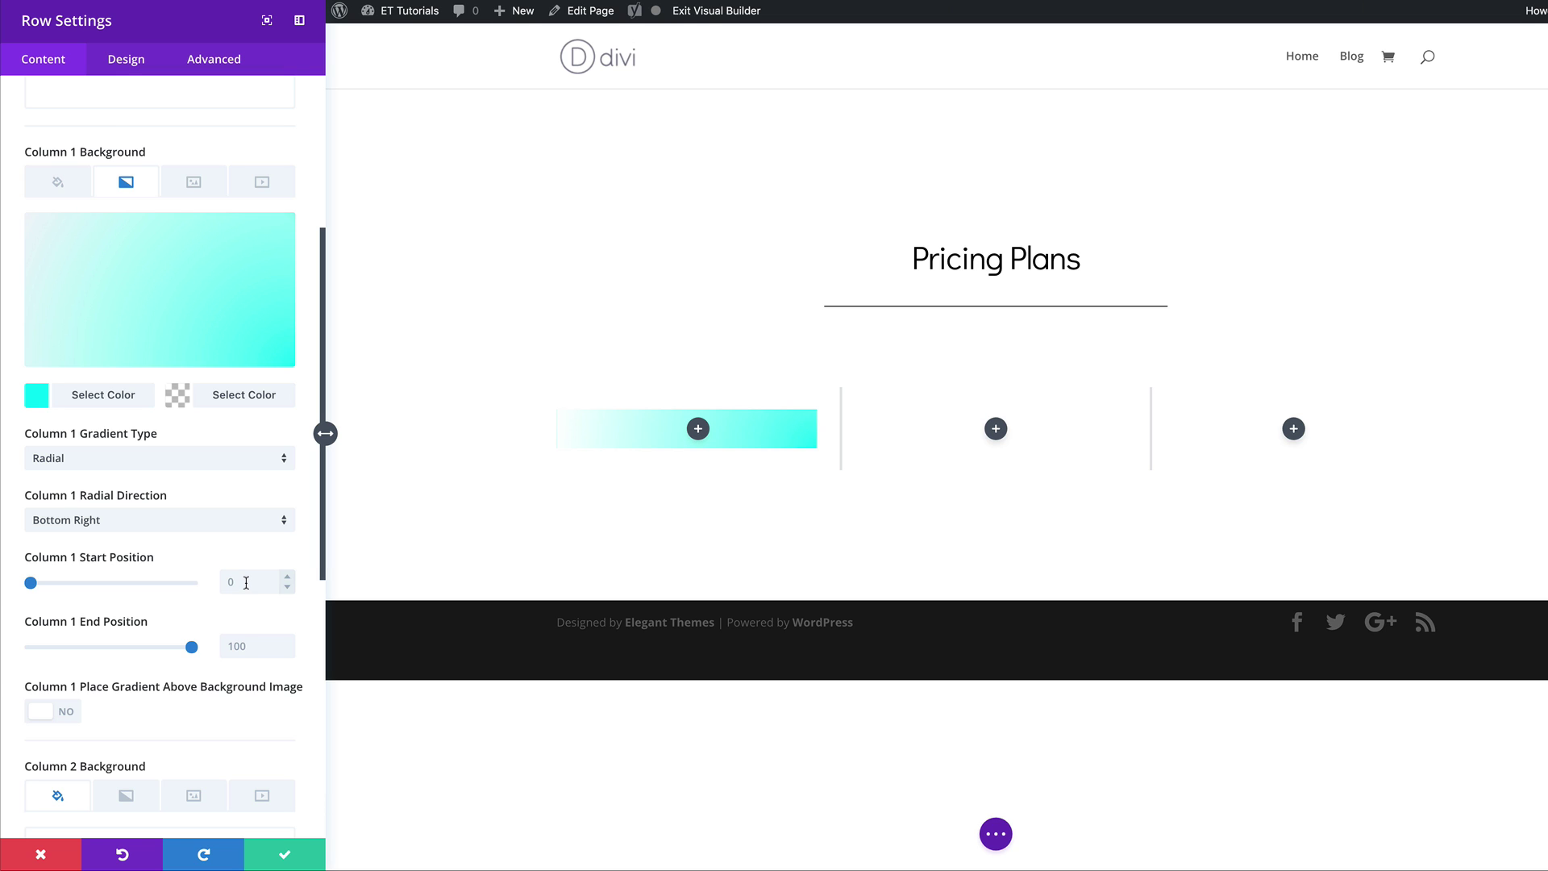
- Set the Column 1 gradient start and end positions both to 30%
left_click(246, 583)
type("30%")
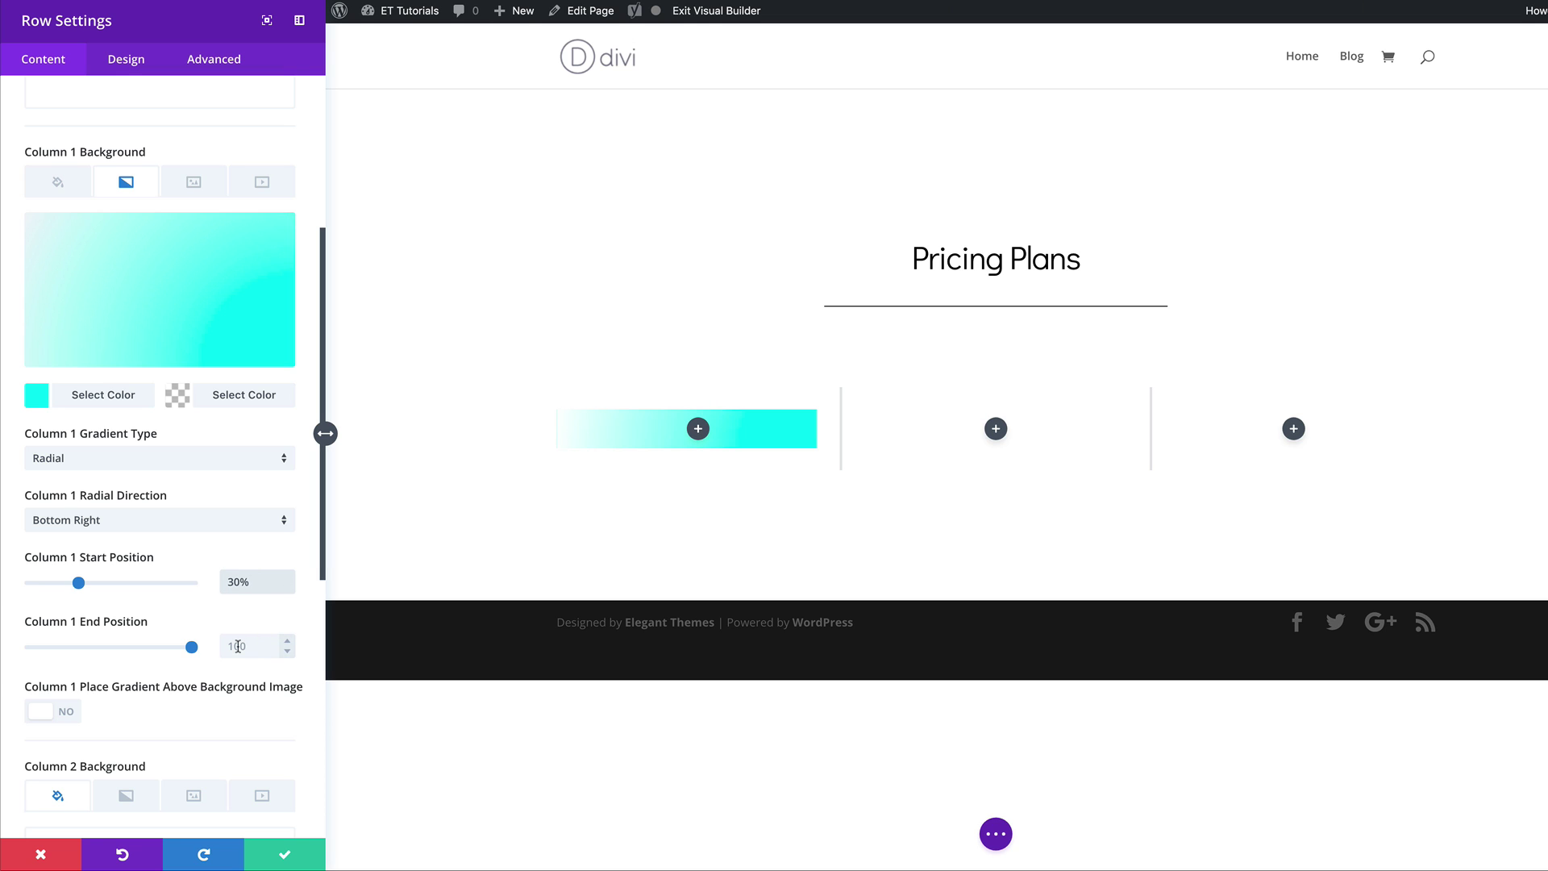
left_click(238, 646)
type("30")
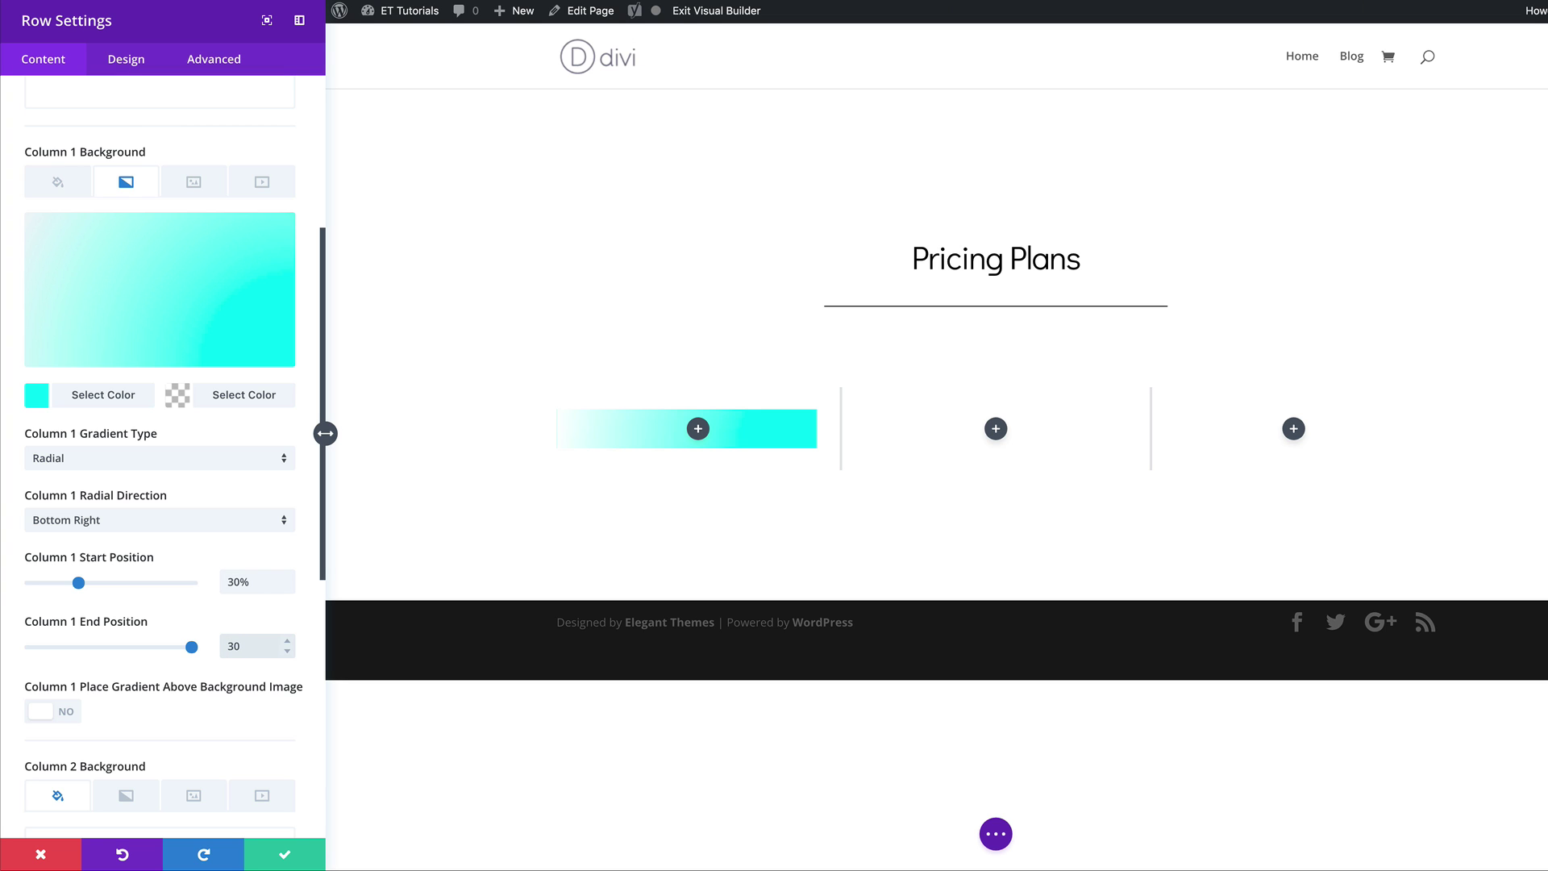
type("%")
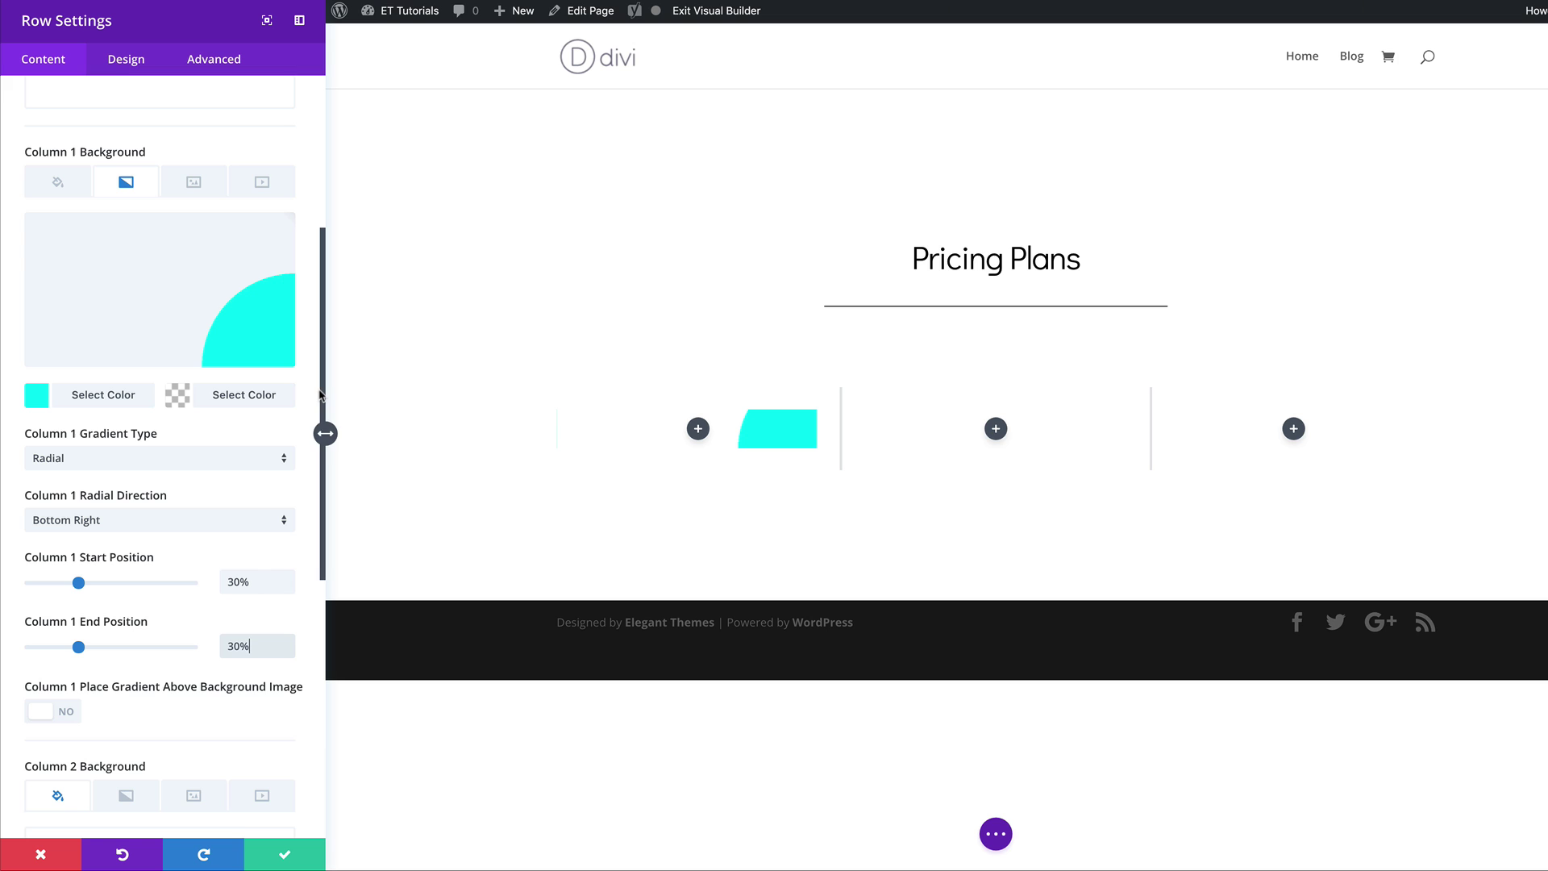
scroll(262, 753, "down", 3)
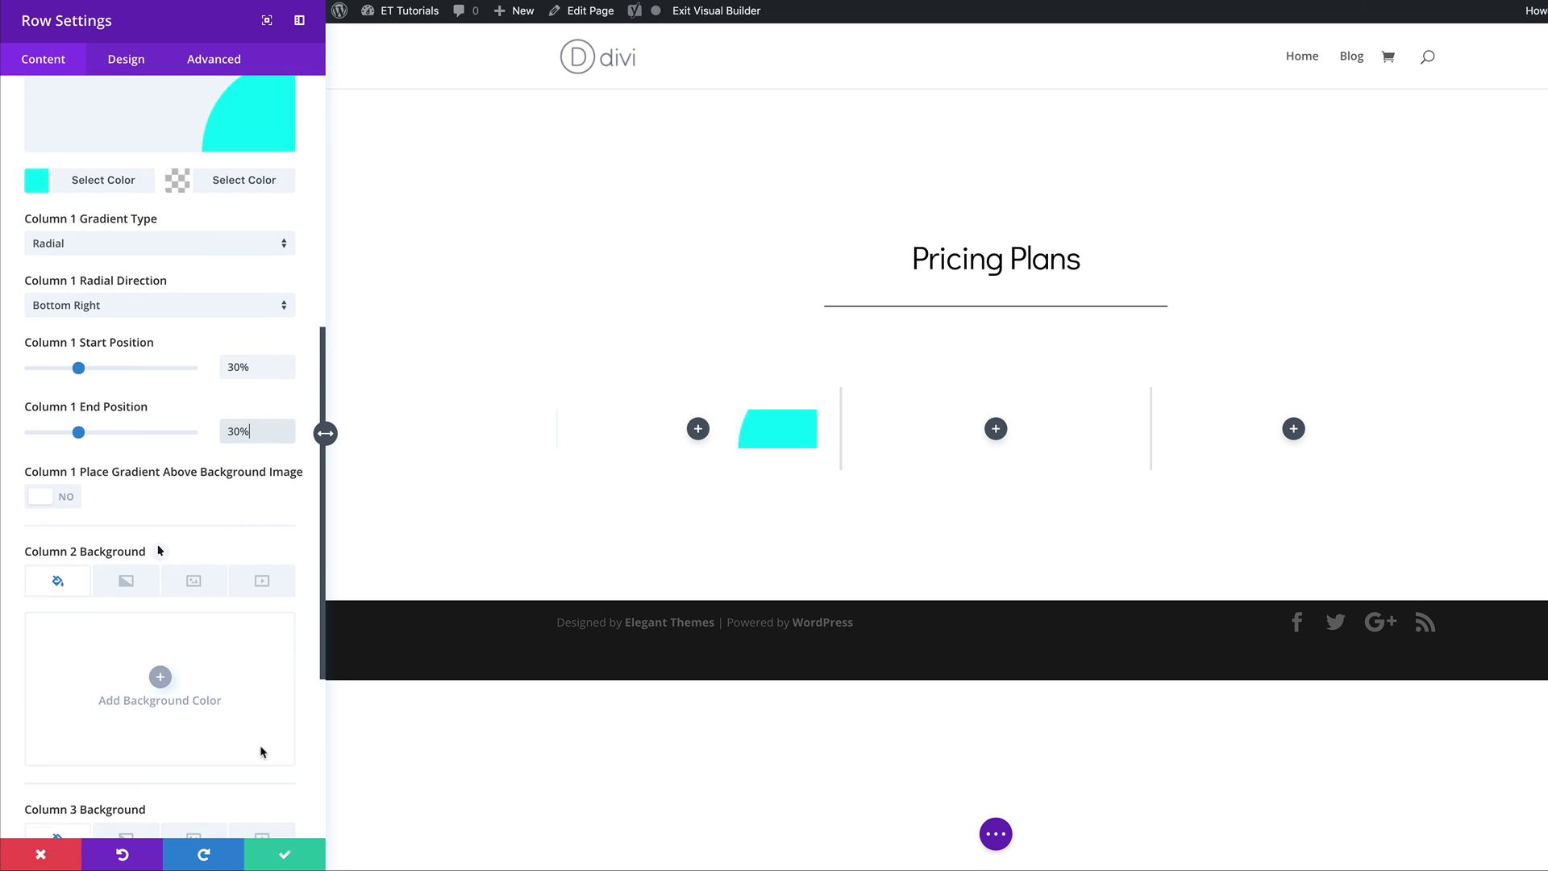
scroll(202, 637, "down", 2)
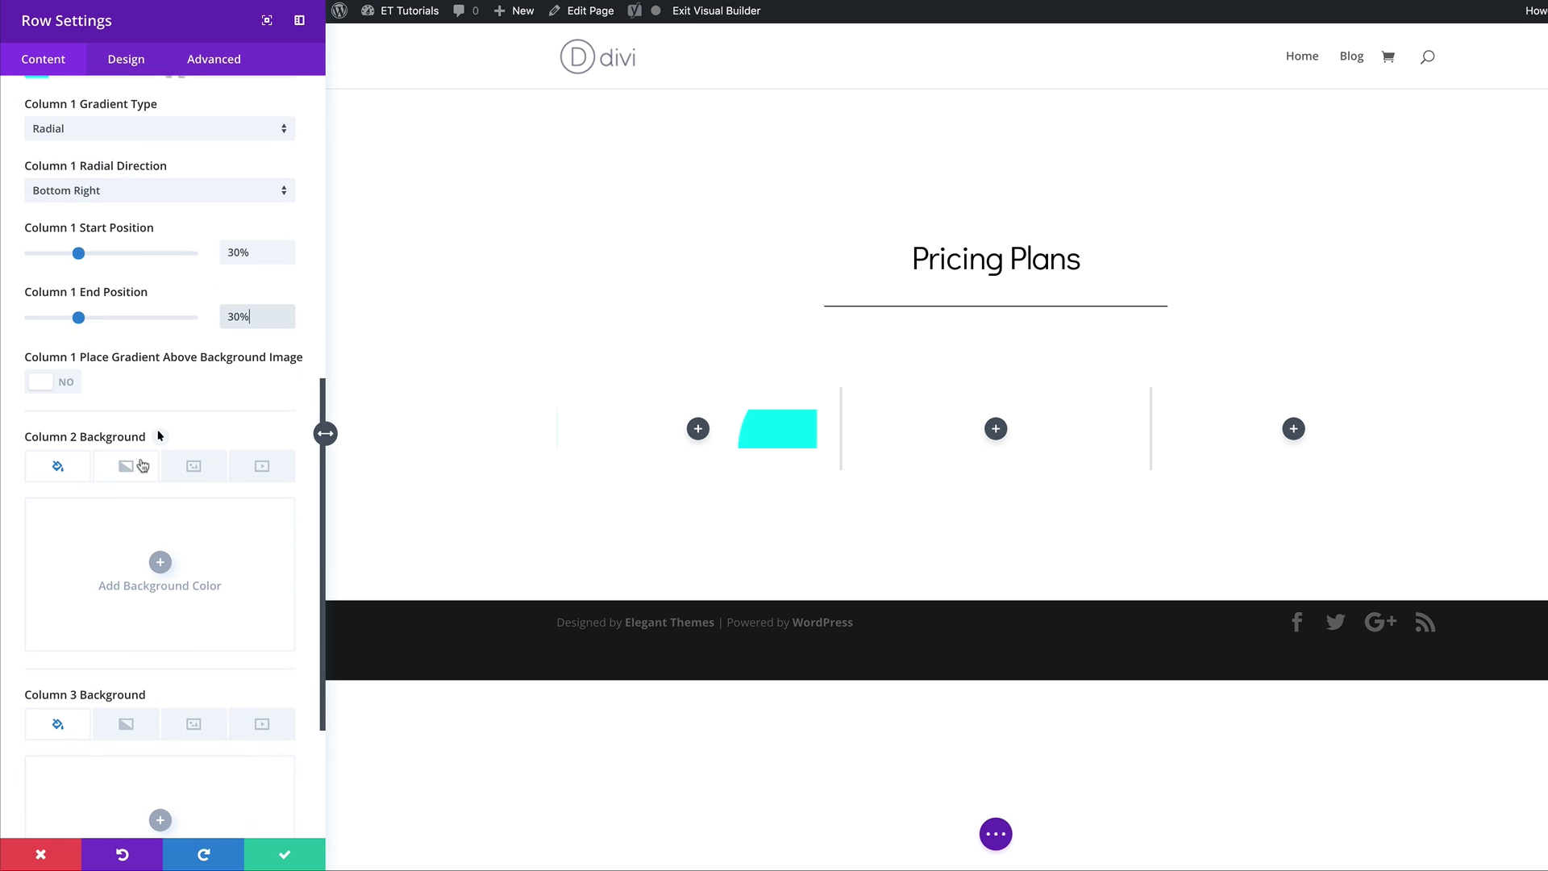
scroll(141, 466, "down", 1)
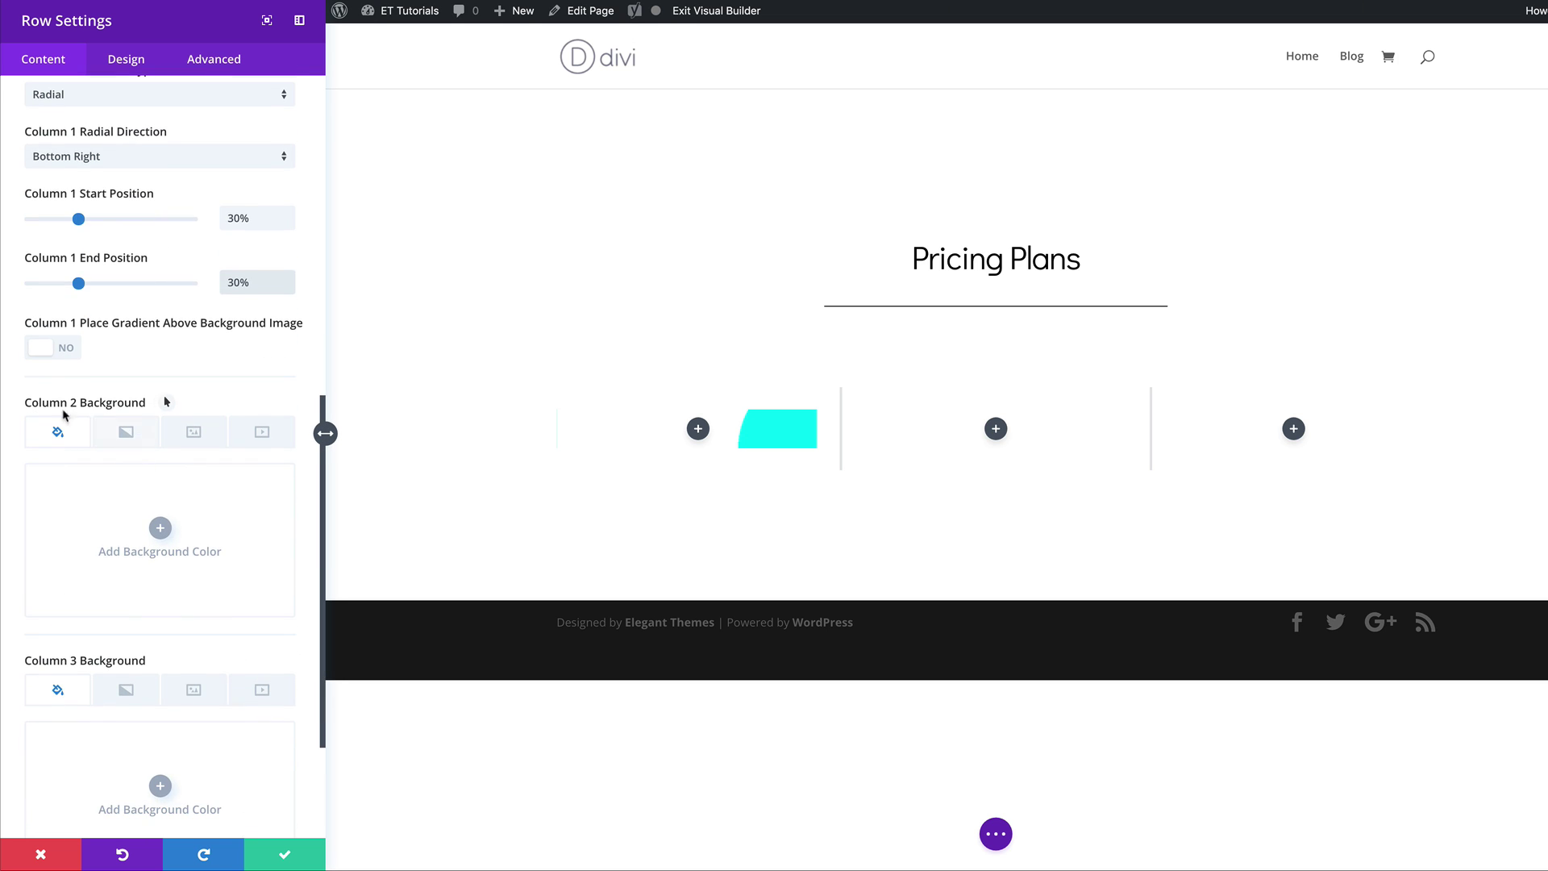
- Add a Column 2 background gradient running from yellow to transparent
left_click(127, 438)
left_click(161, 529)
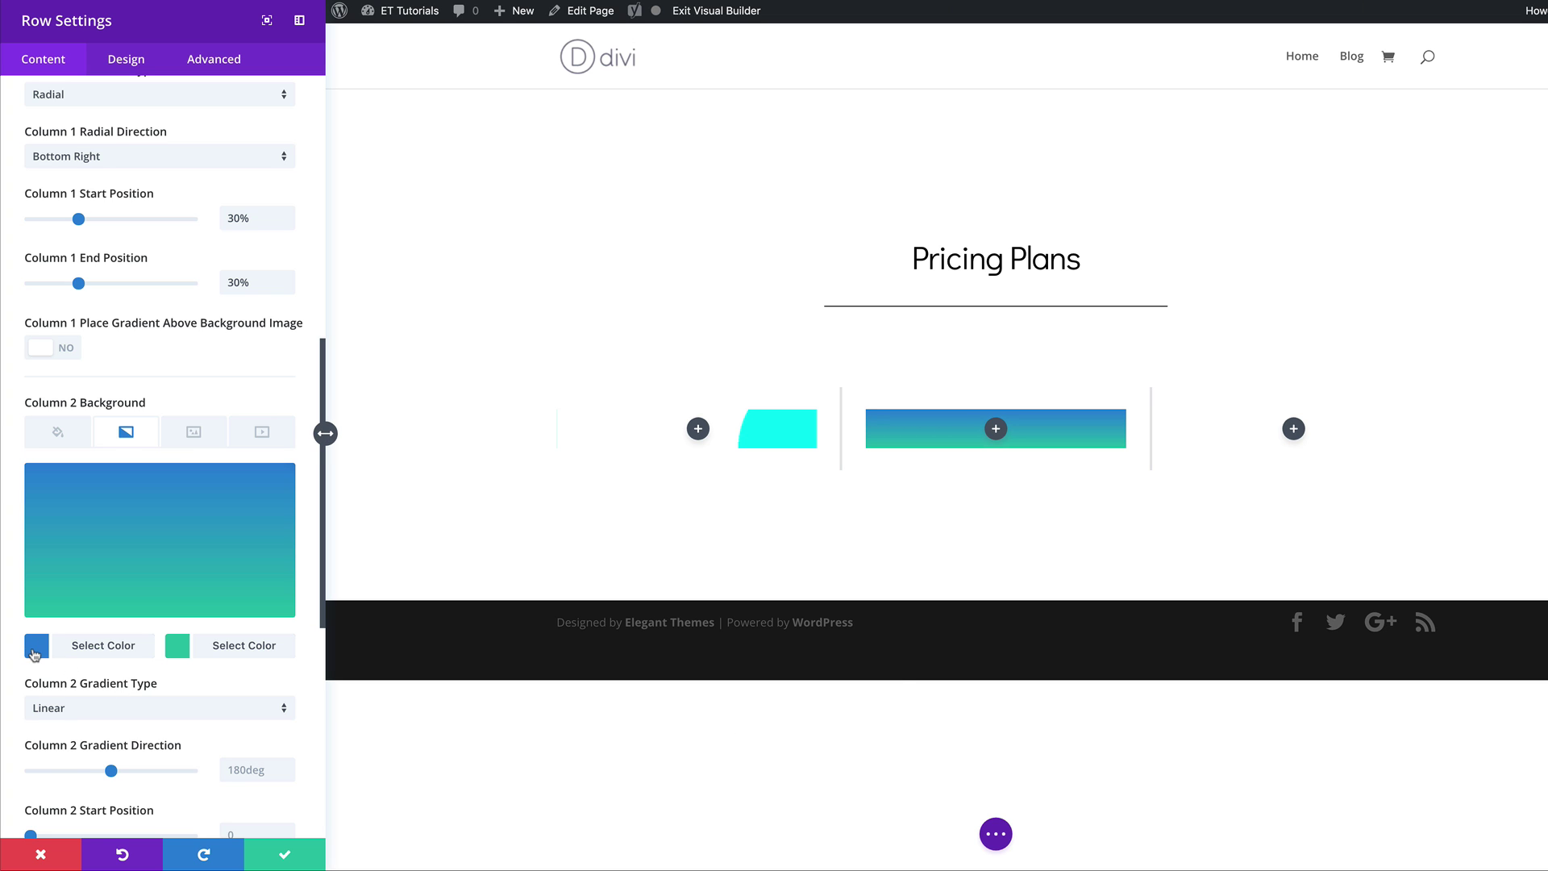
left_click(34, 650)
key("ctrl+v")
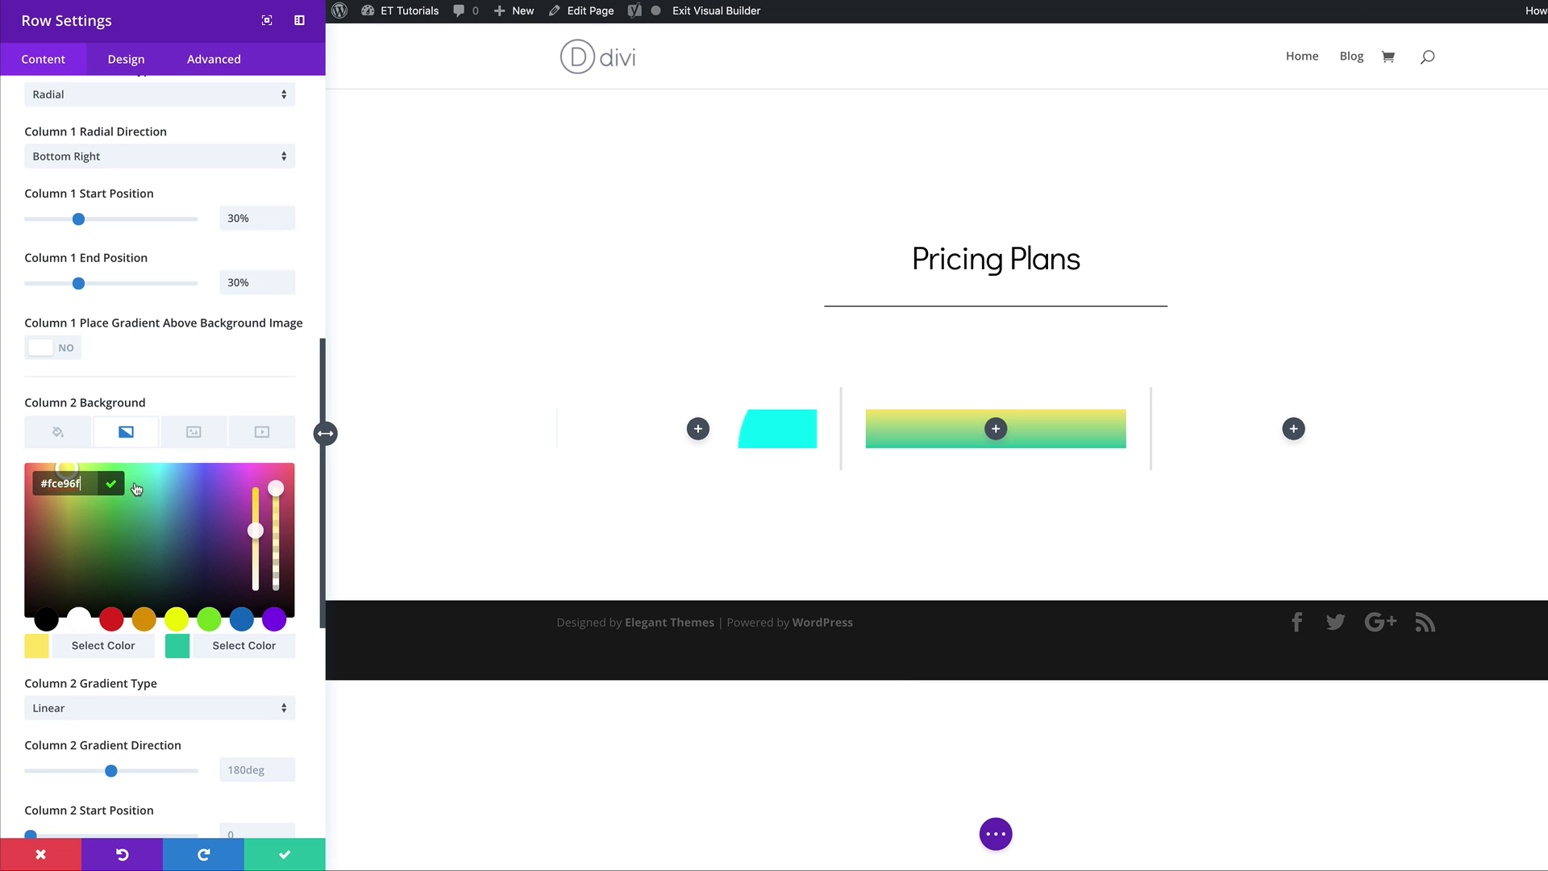
left_click(178, 645)
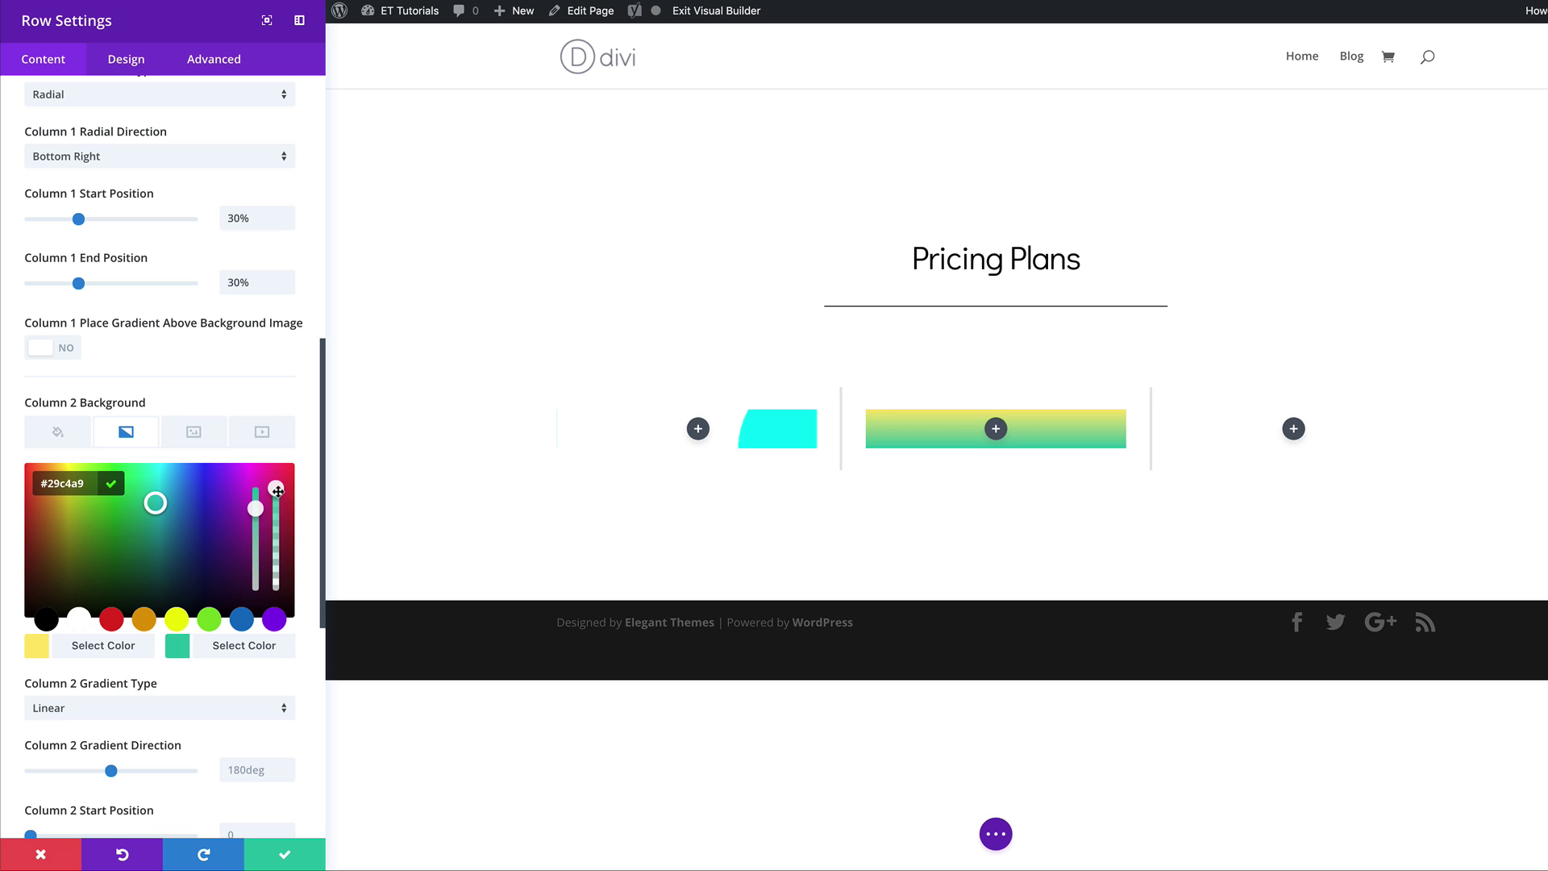
left_click_drag(277, 491, 278, 510)
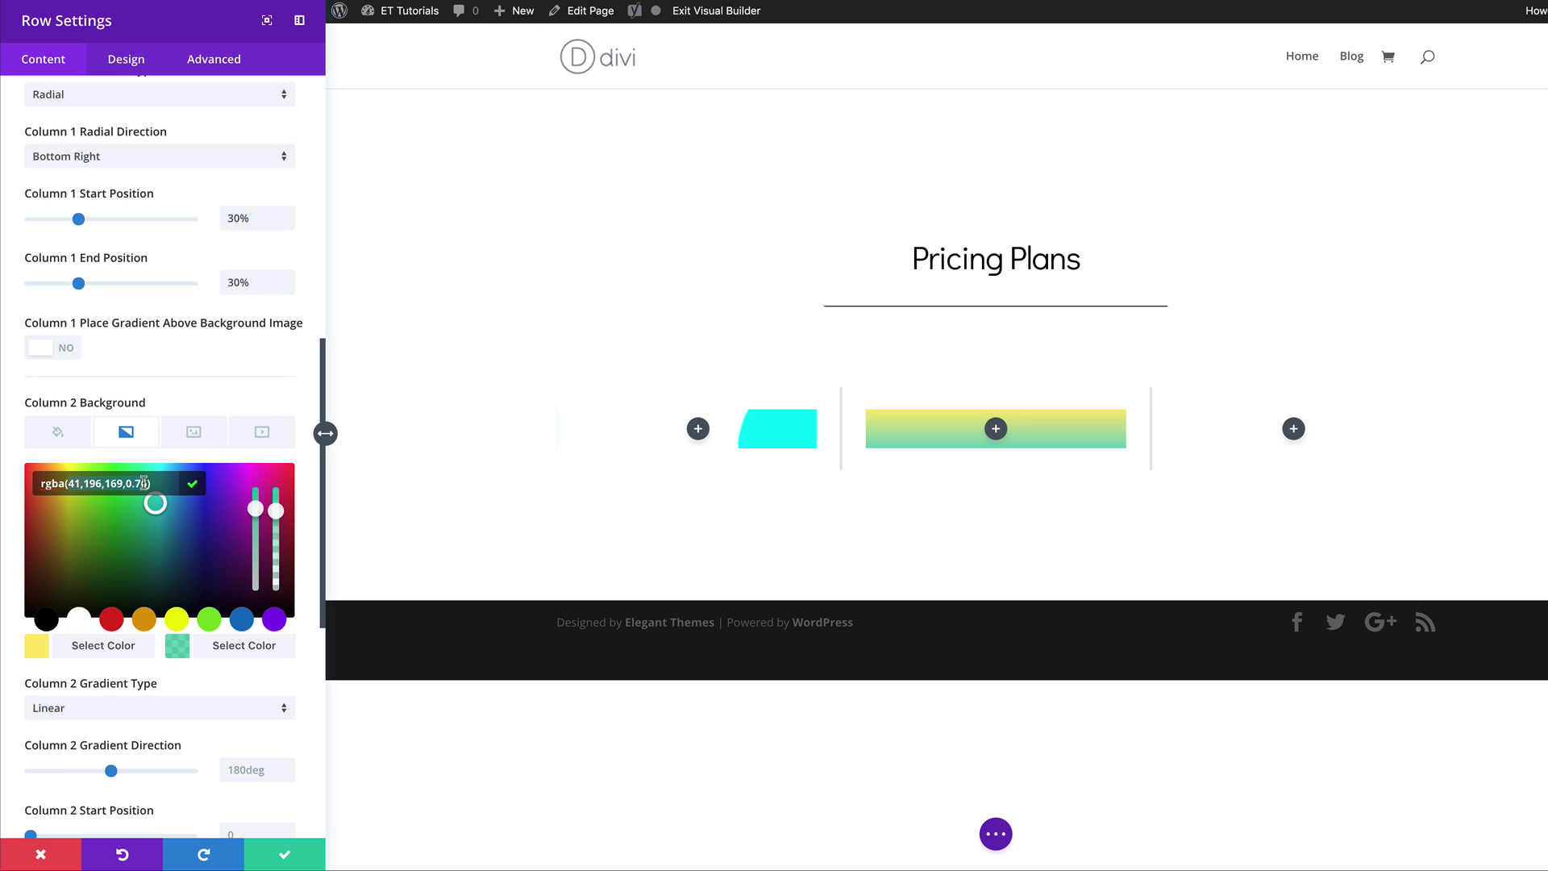
- Make the gradient radial from the top right, with start and end positions at 40%
left_click(62, 712)
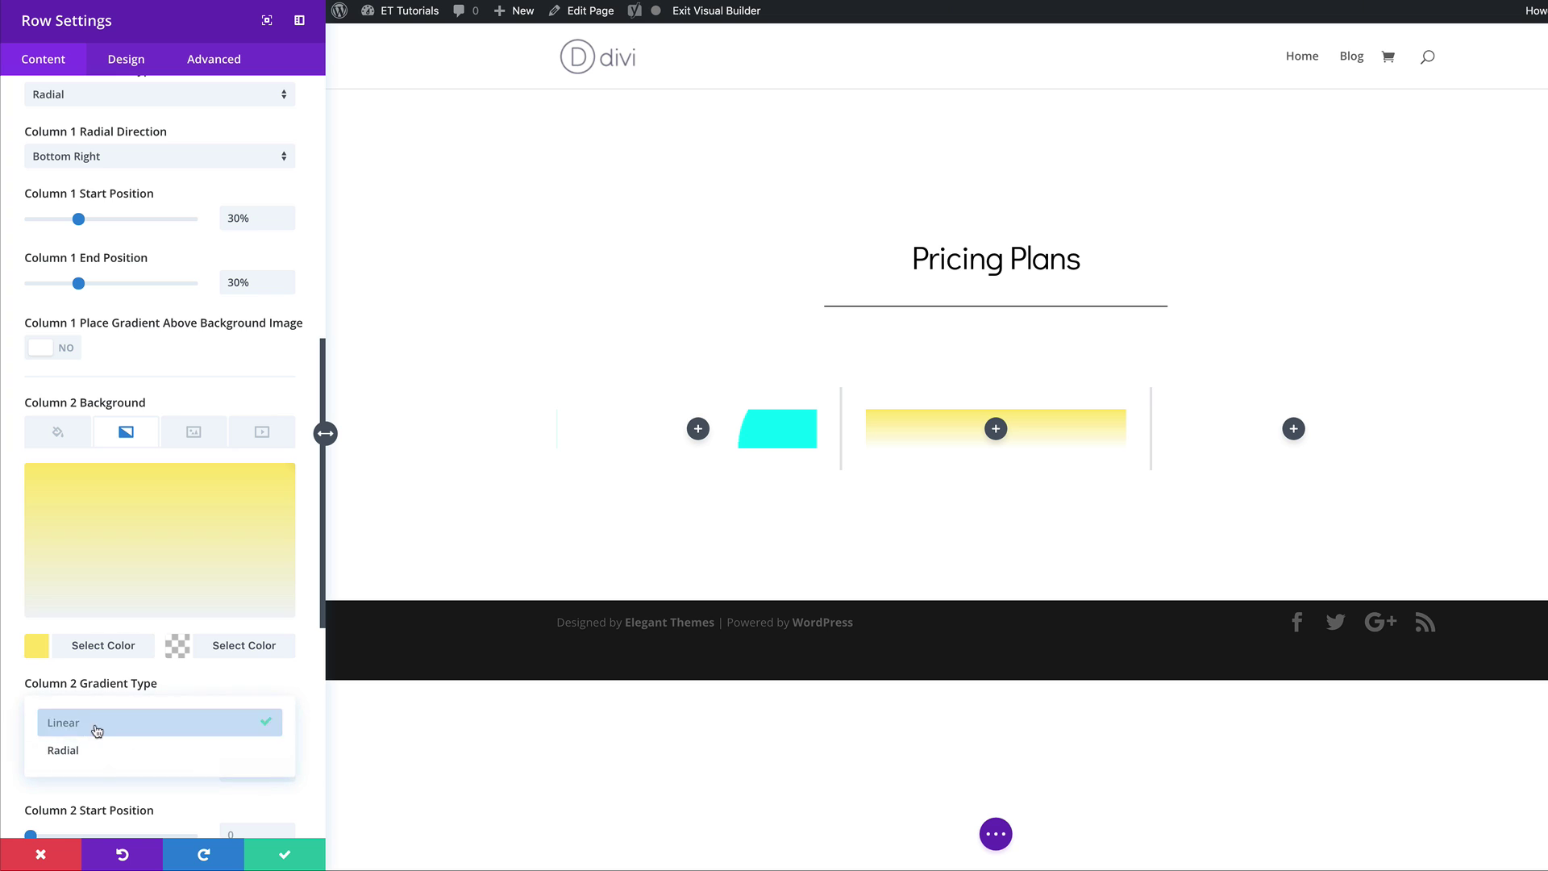
left_click(79, 753)
scroll(117, 645, "down", 2)
left_click(117, 617)
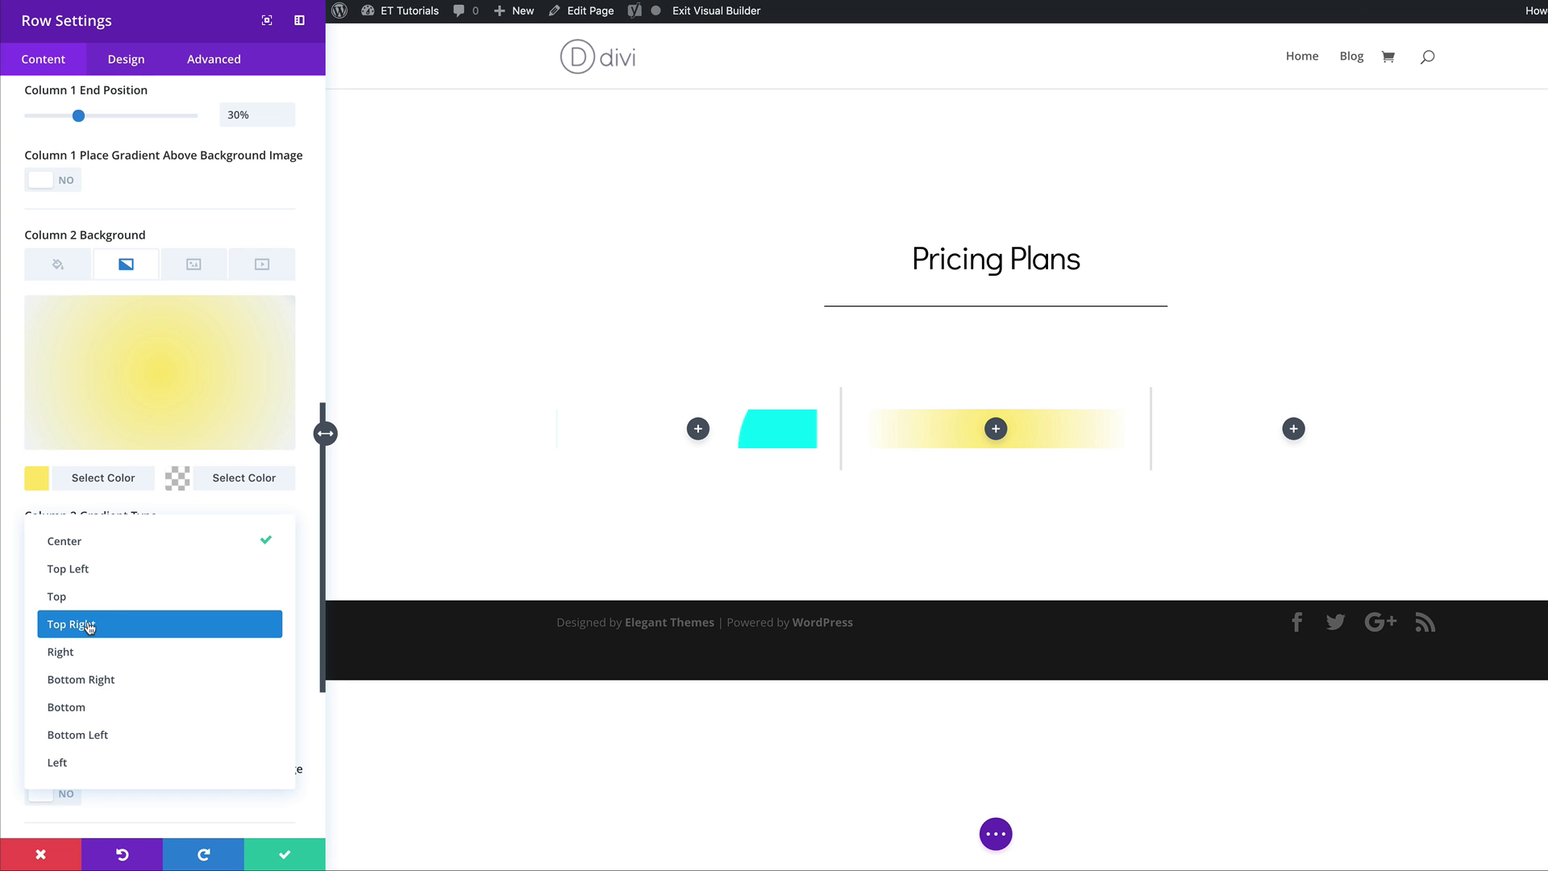
left_click(90, 626)
left_click(249, 664)
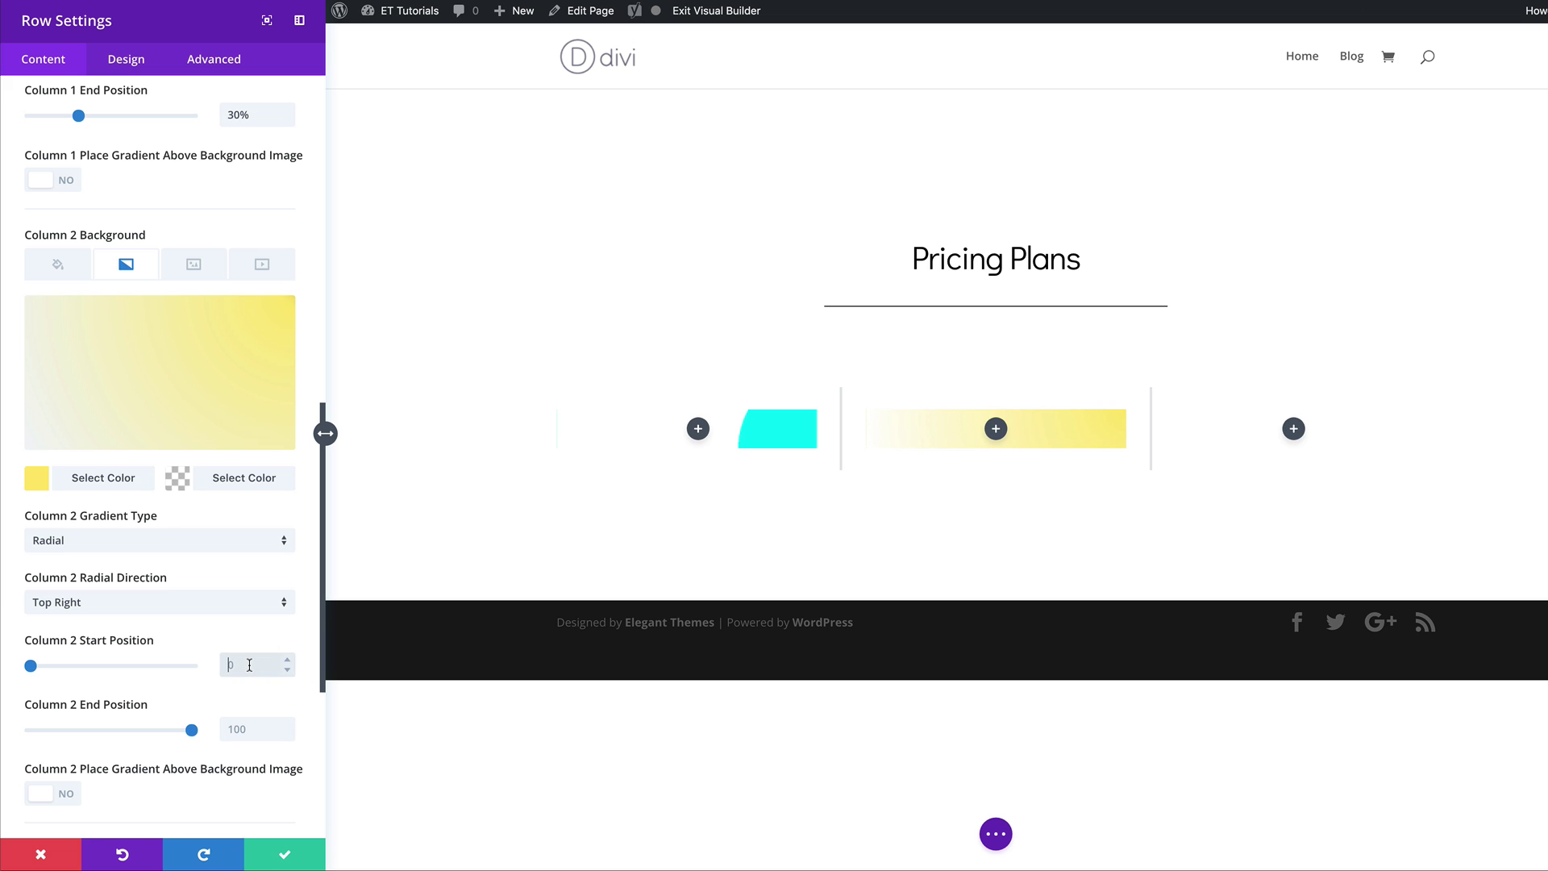
key("Tab")
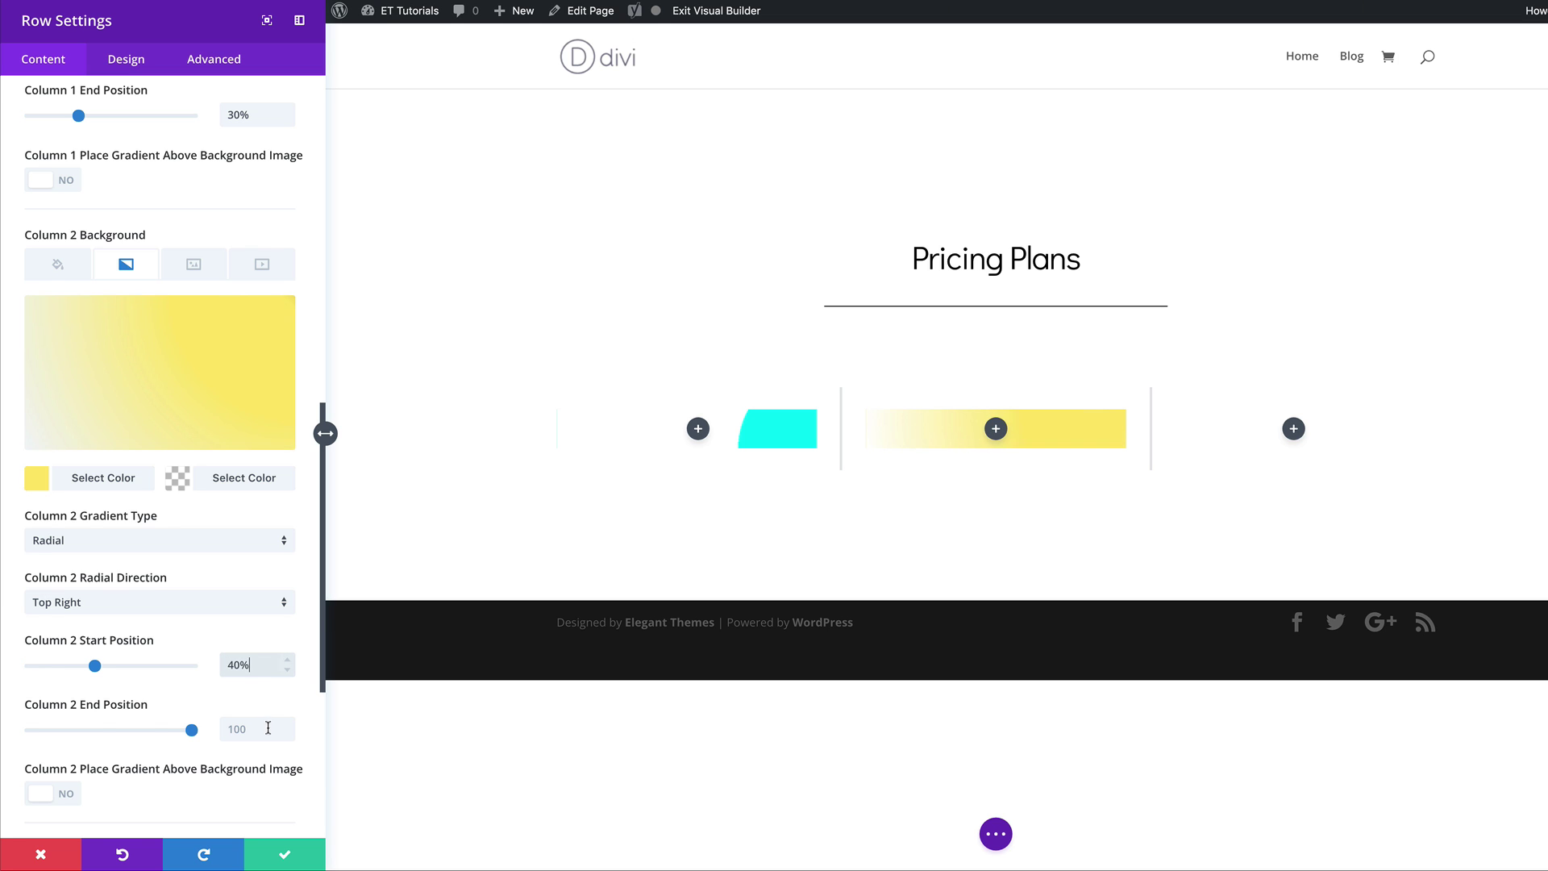
type("40")
scroll(215, 730, "down", 4)
- Add a Column 3 background gradient from purple to fully transparent white
scroll(216, 730, "down", 3)
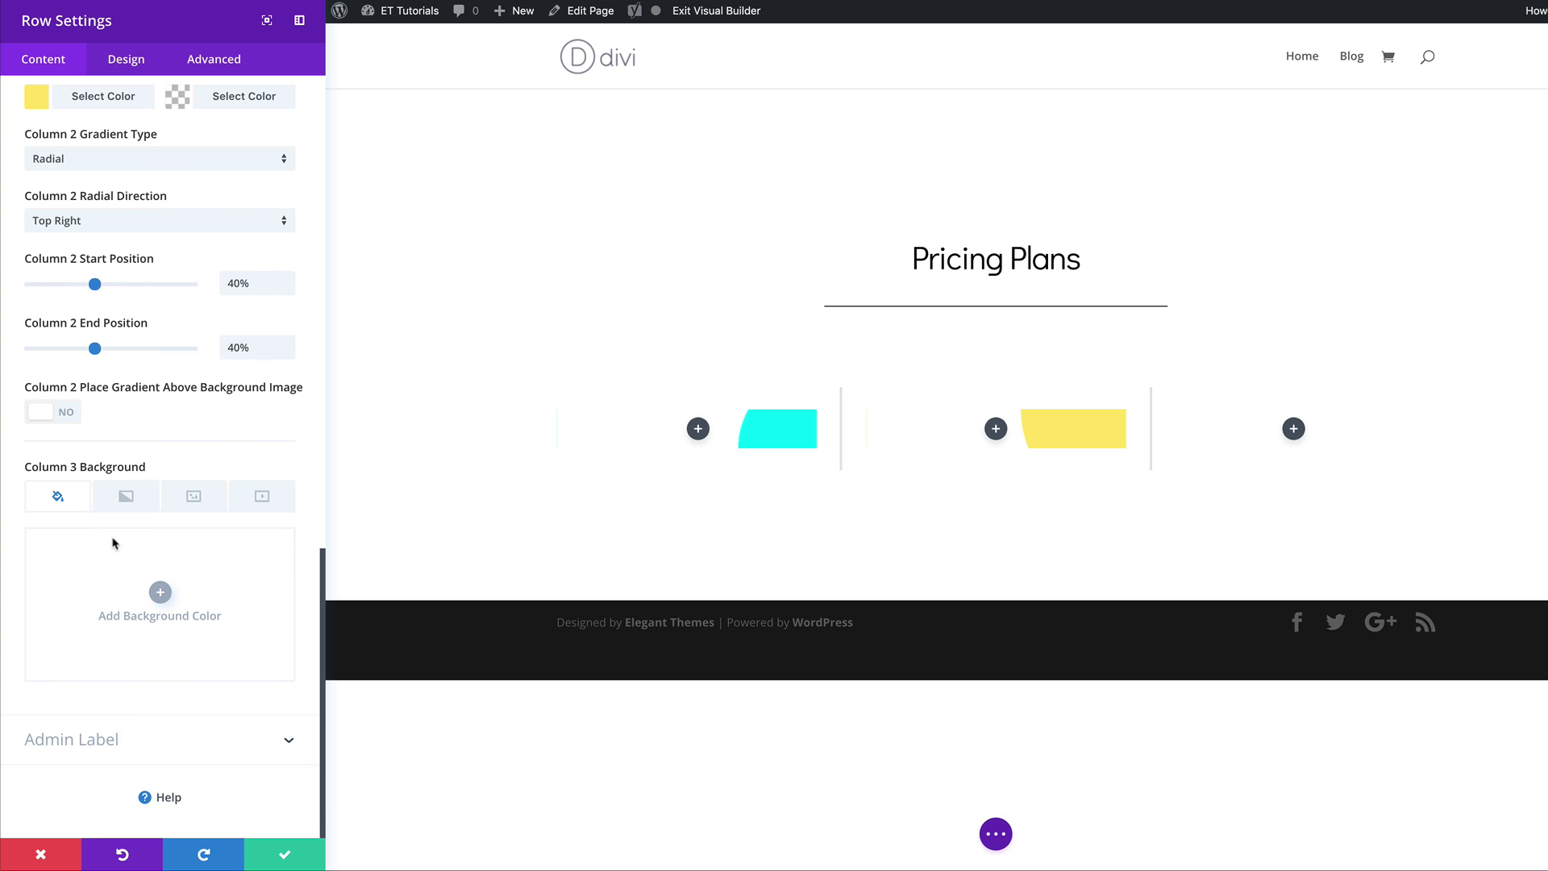
left_click(124, 498)
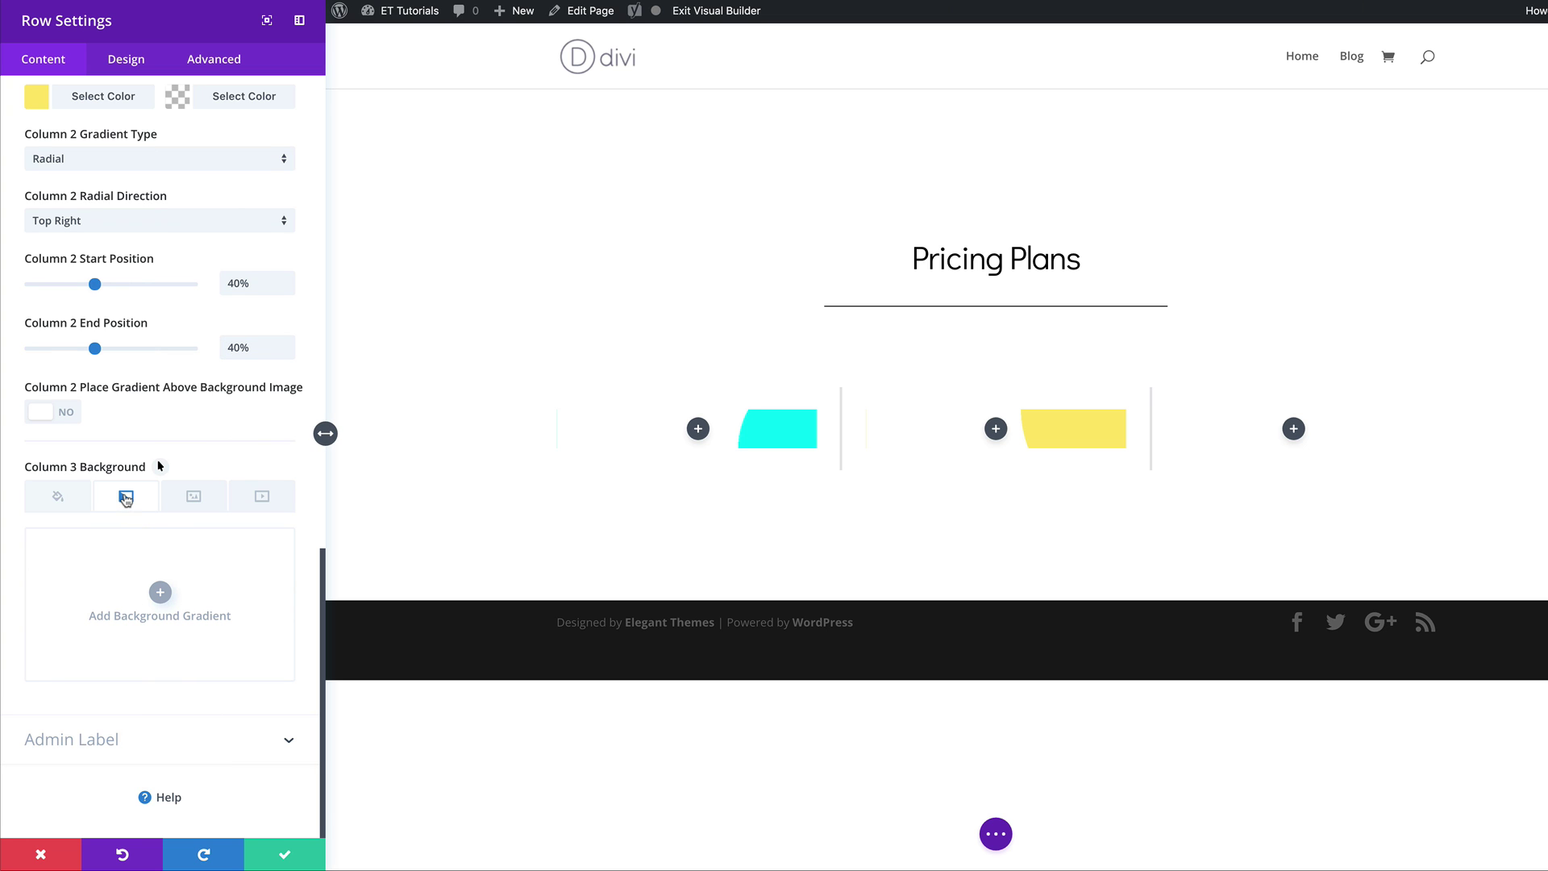
left_click(160, 592)
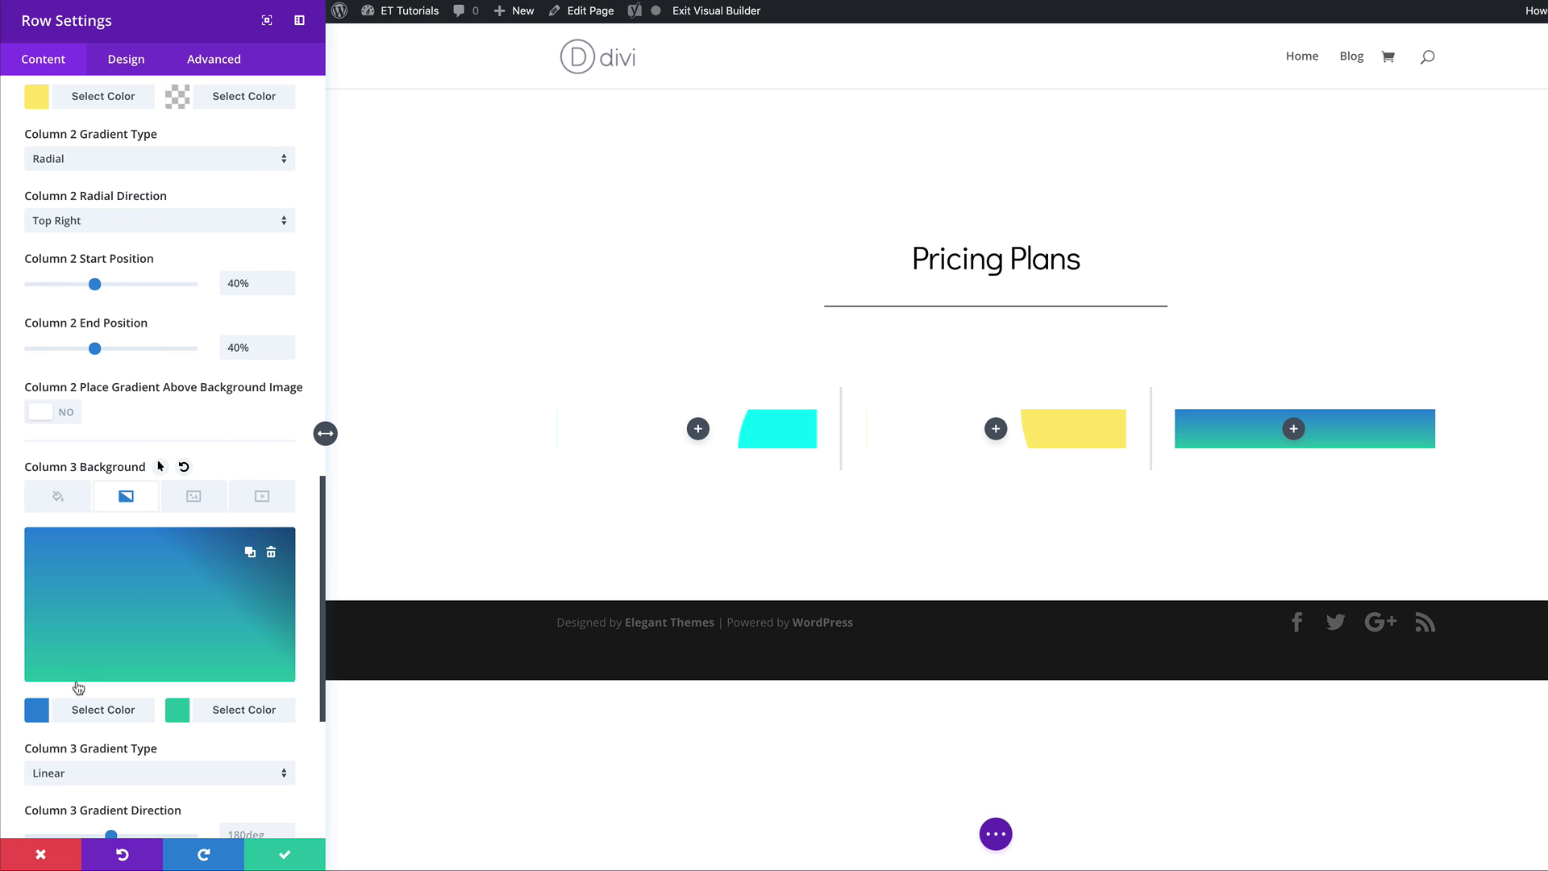
left_click(37, 709)
left_click(178, 710)
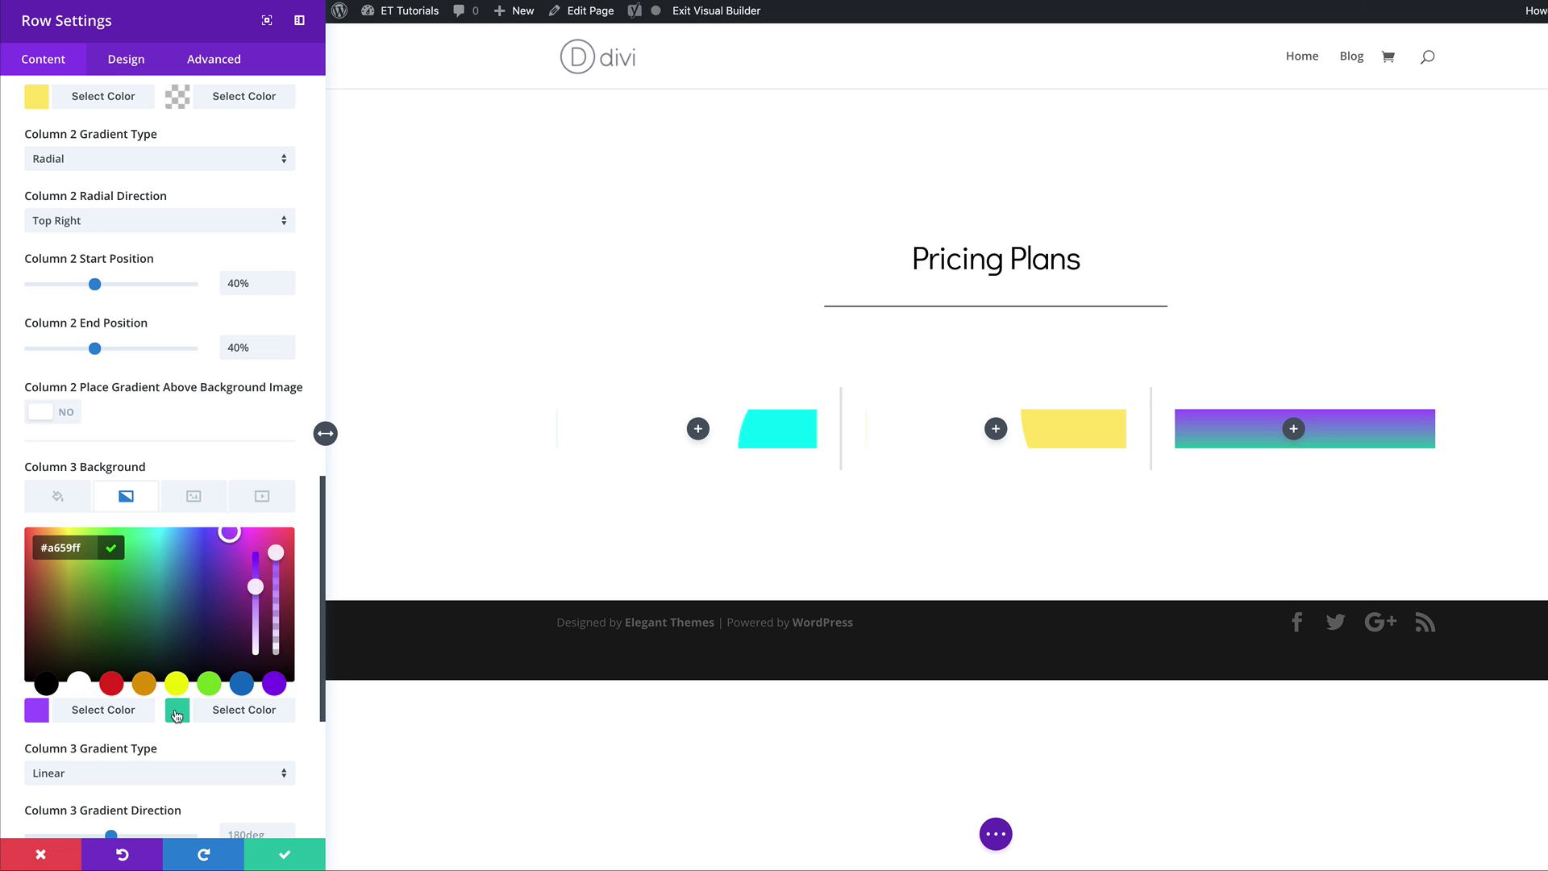
left_click(79, 684)
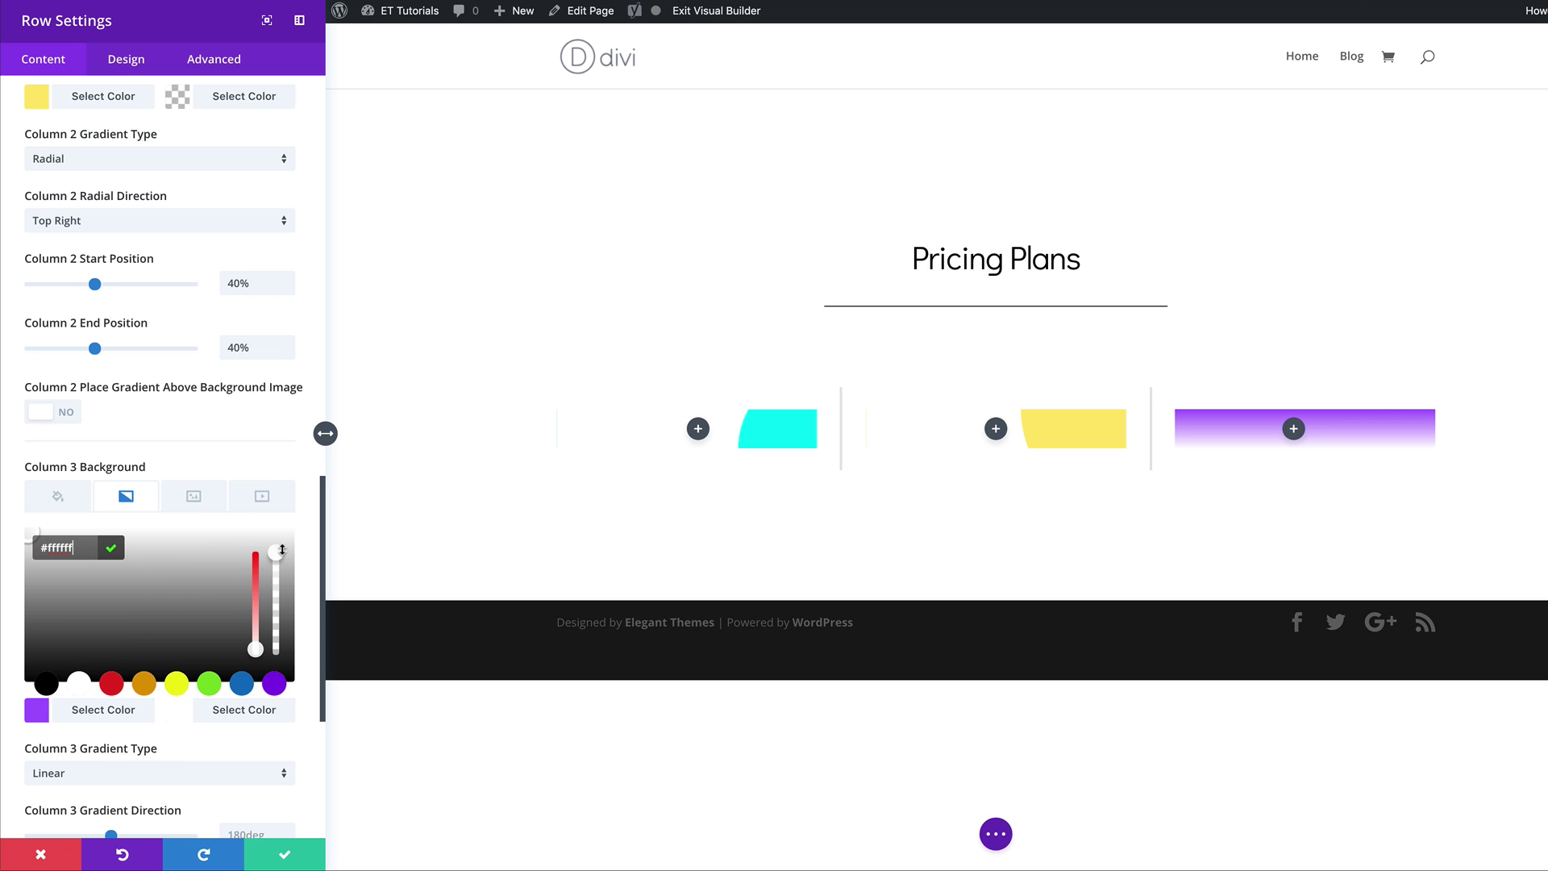
left_click_drag(276, 553, 286, 684)
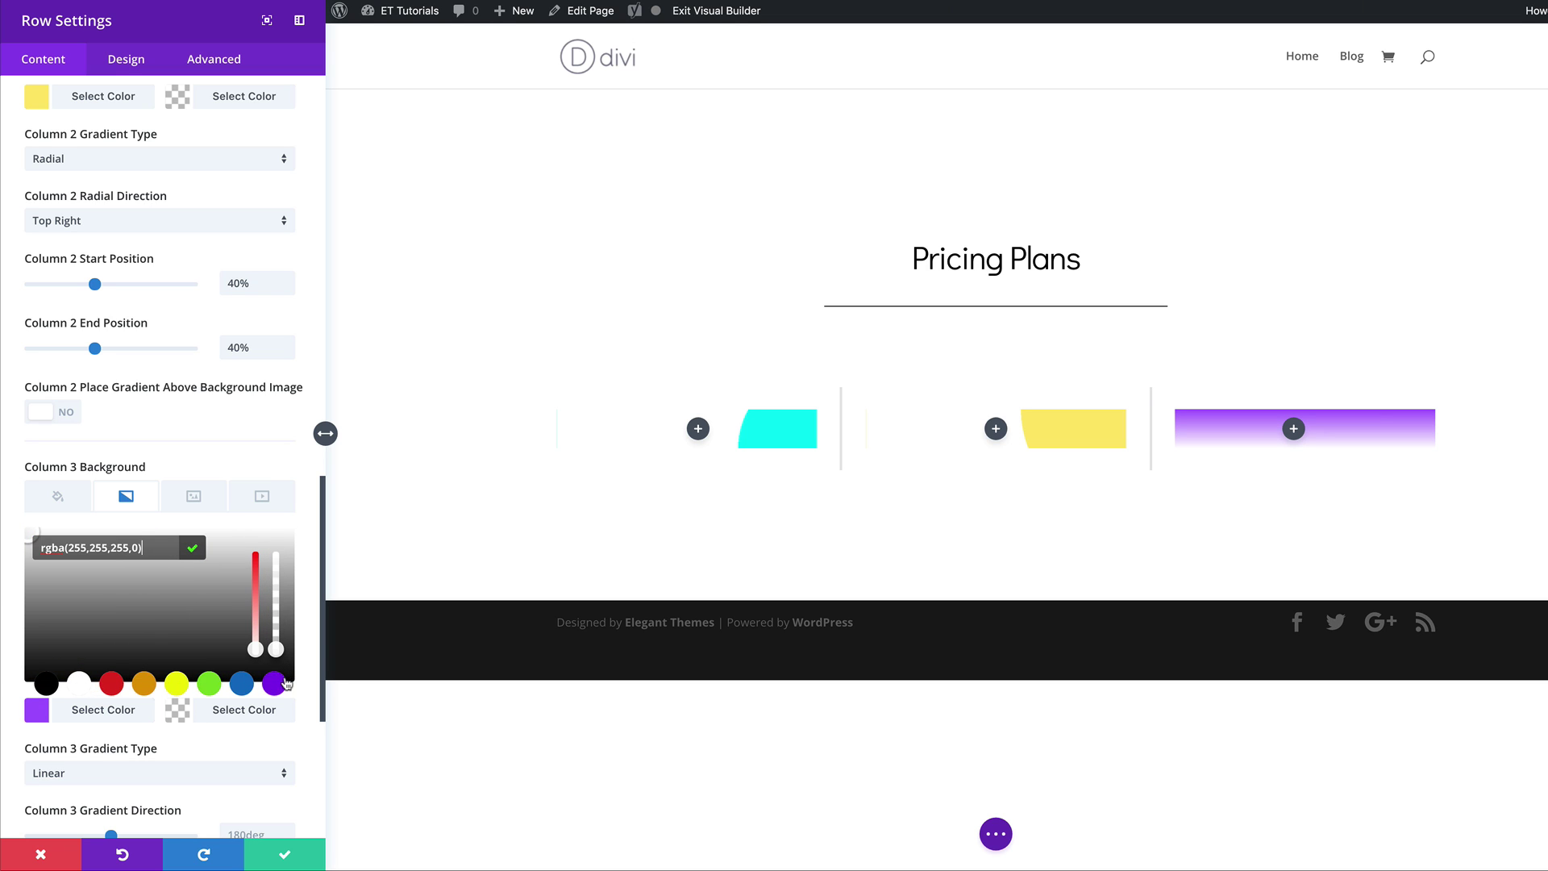
- Make the gradient radial from the bottom, with start and end positions at 30%
scroll(82, 536, "down", 3)
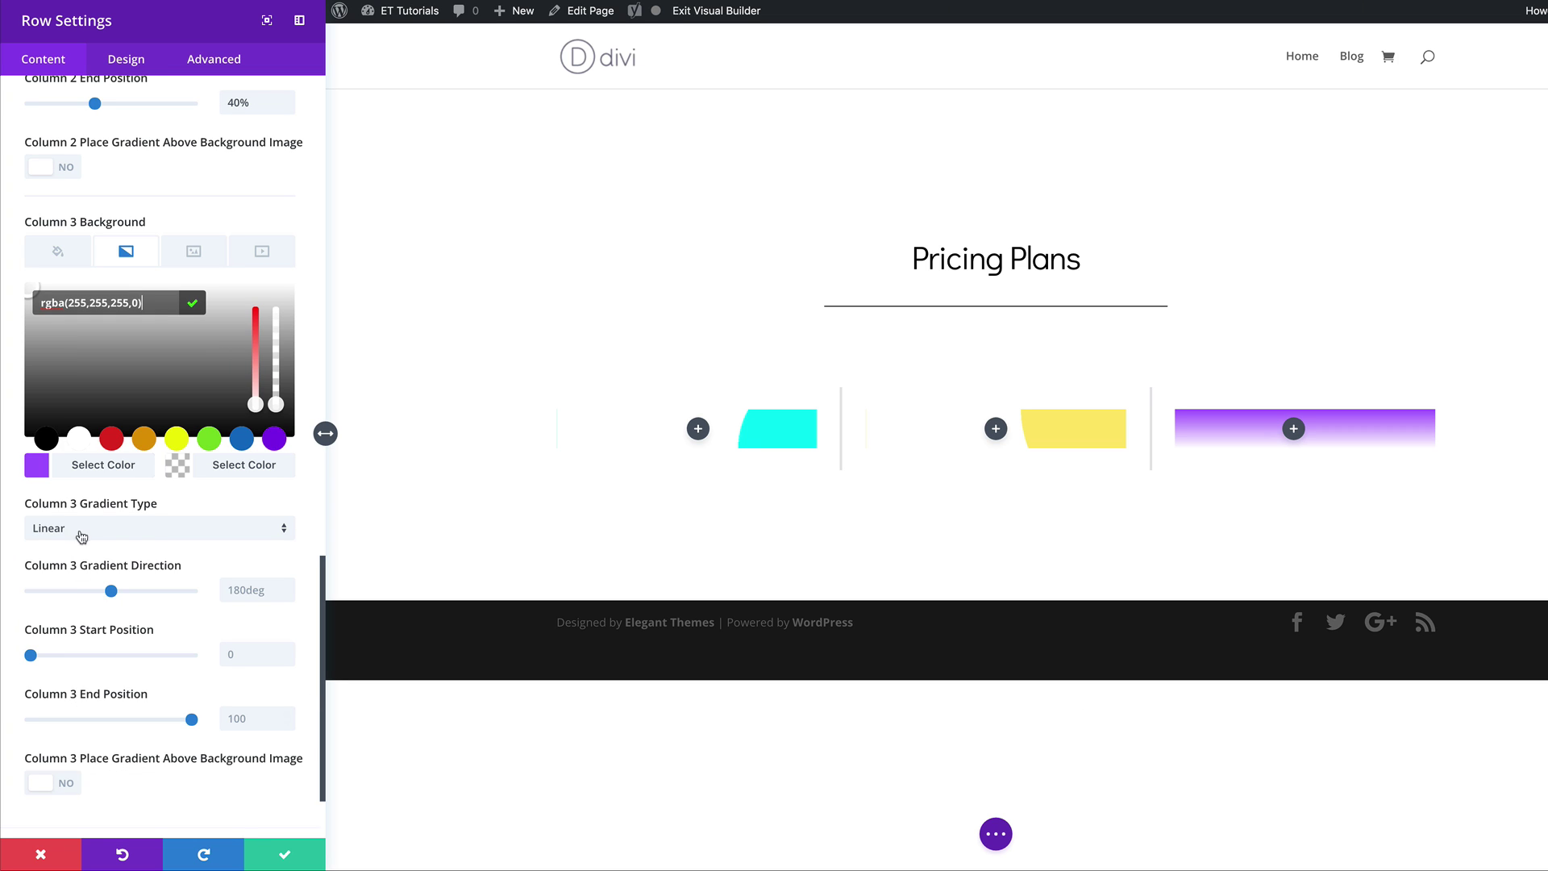
left_click(146, 534)
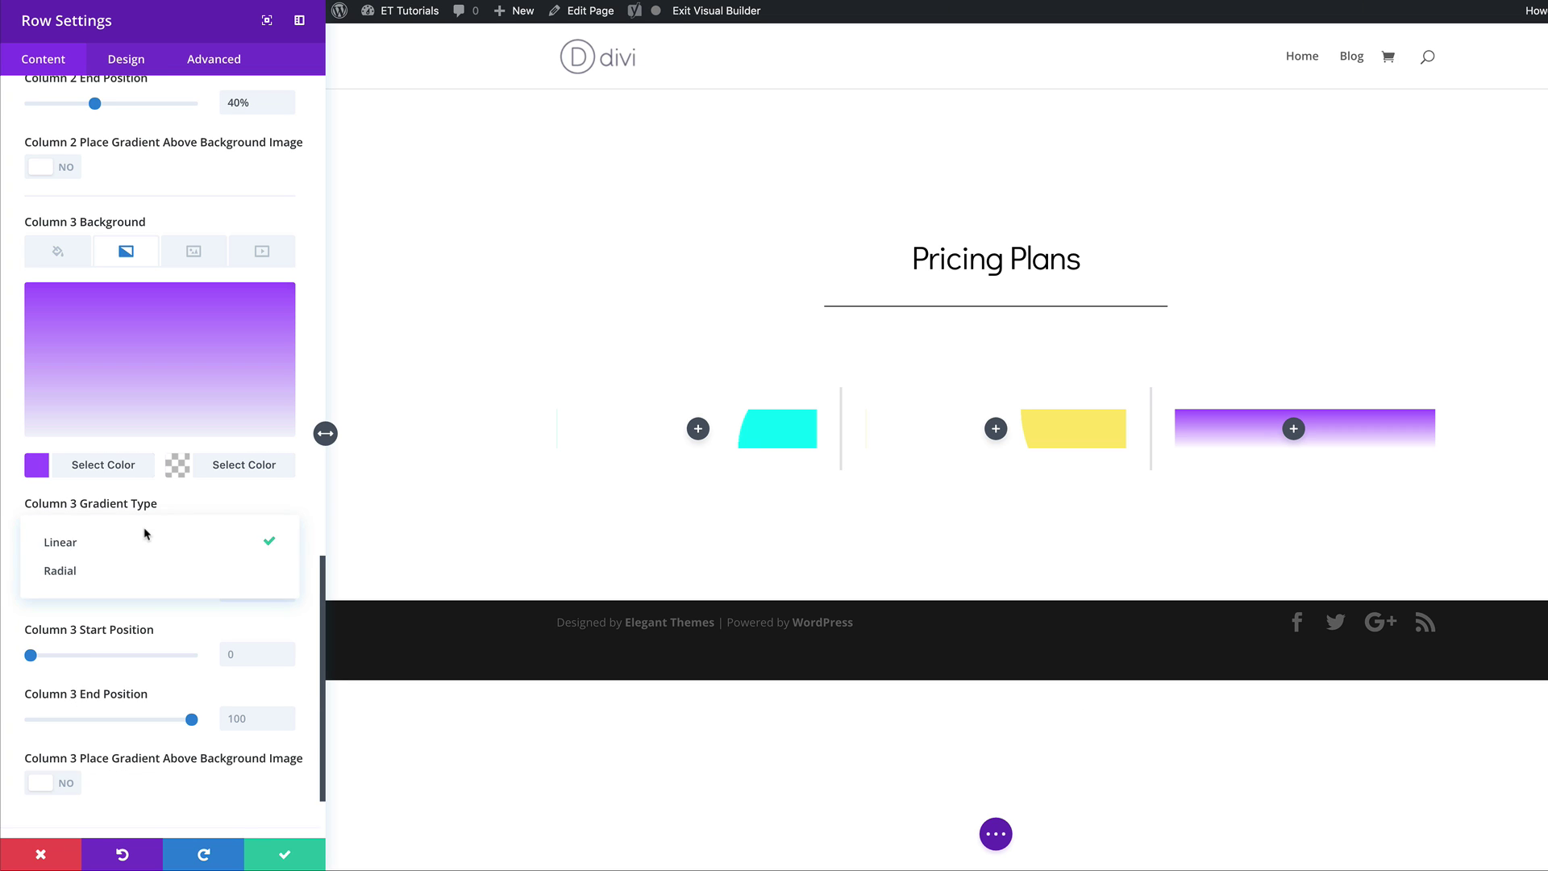
left_click(128, 572)
left_click(106, 595)
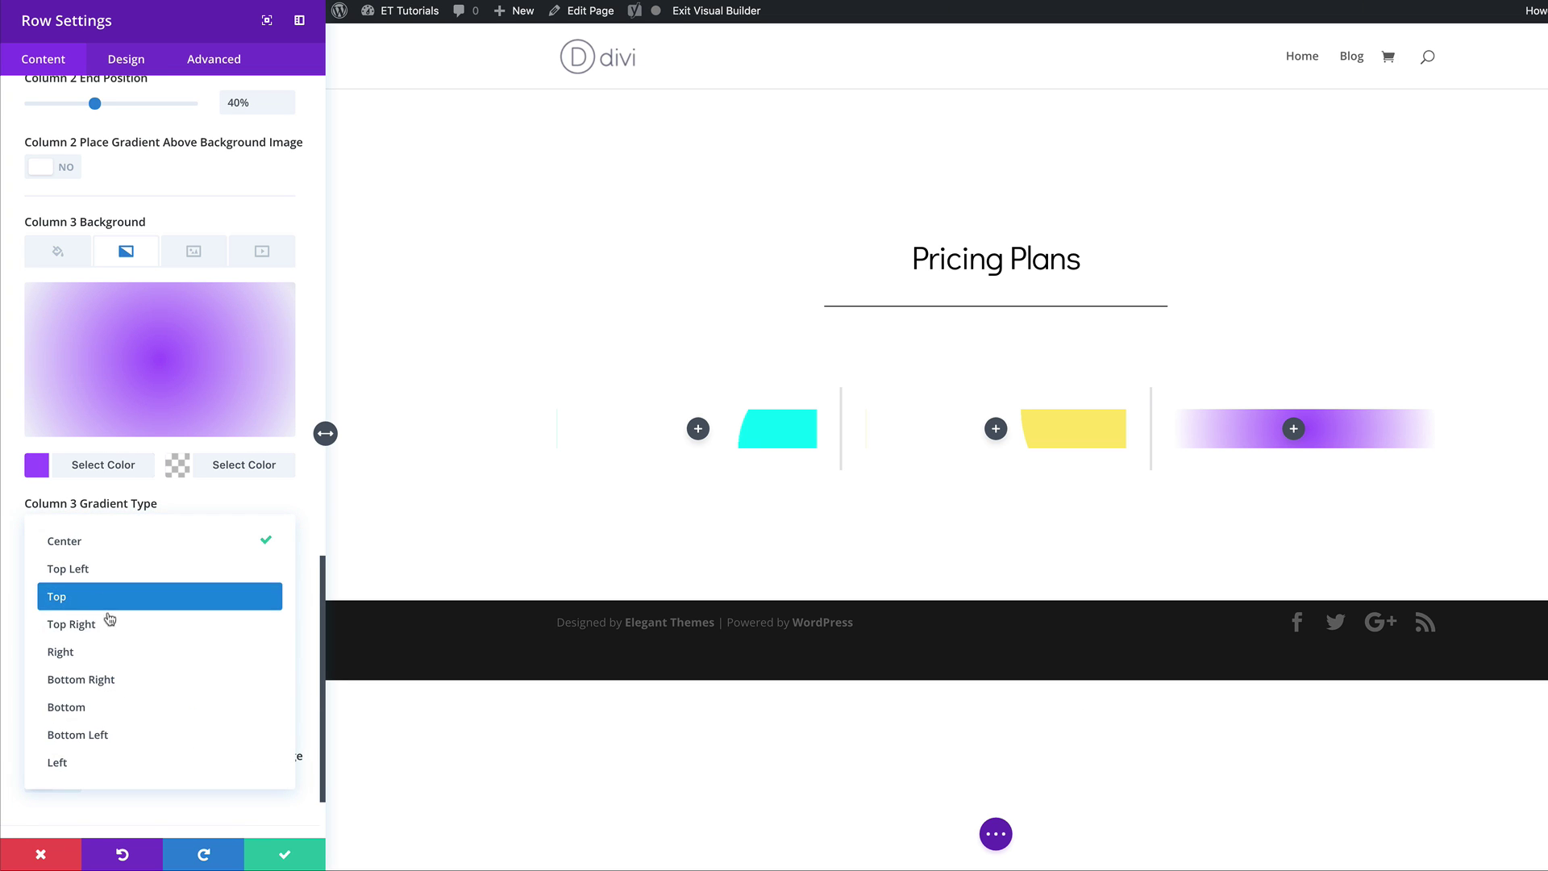
left_click(115, 707)
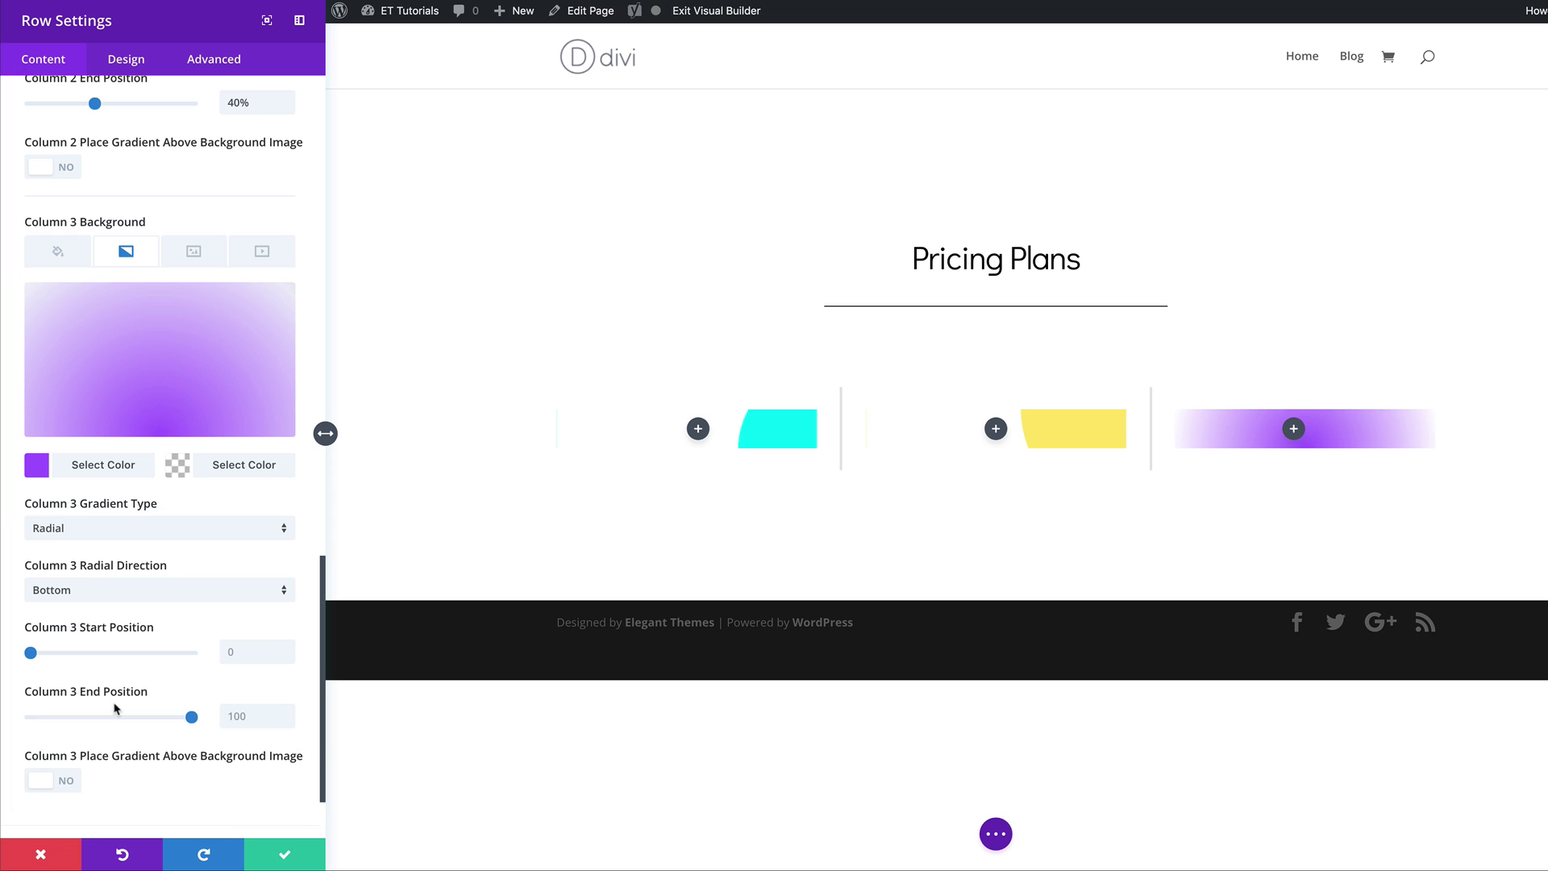
left_click(234, 651)
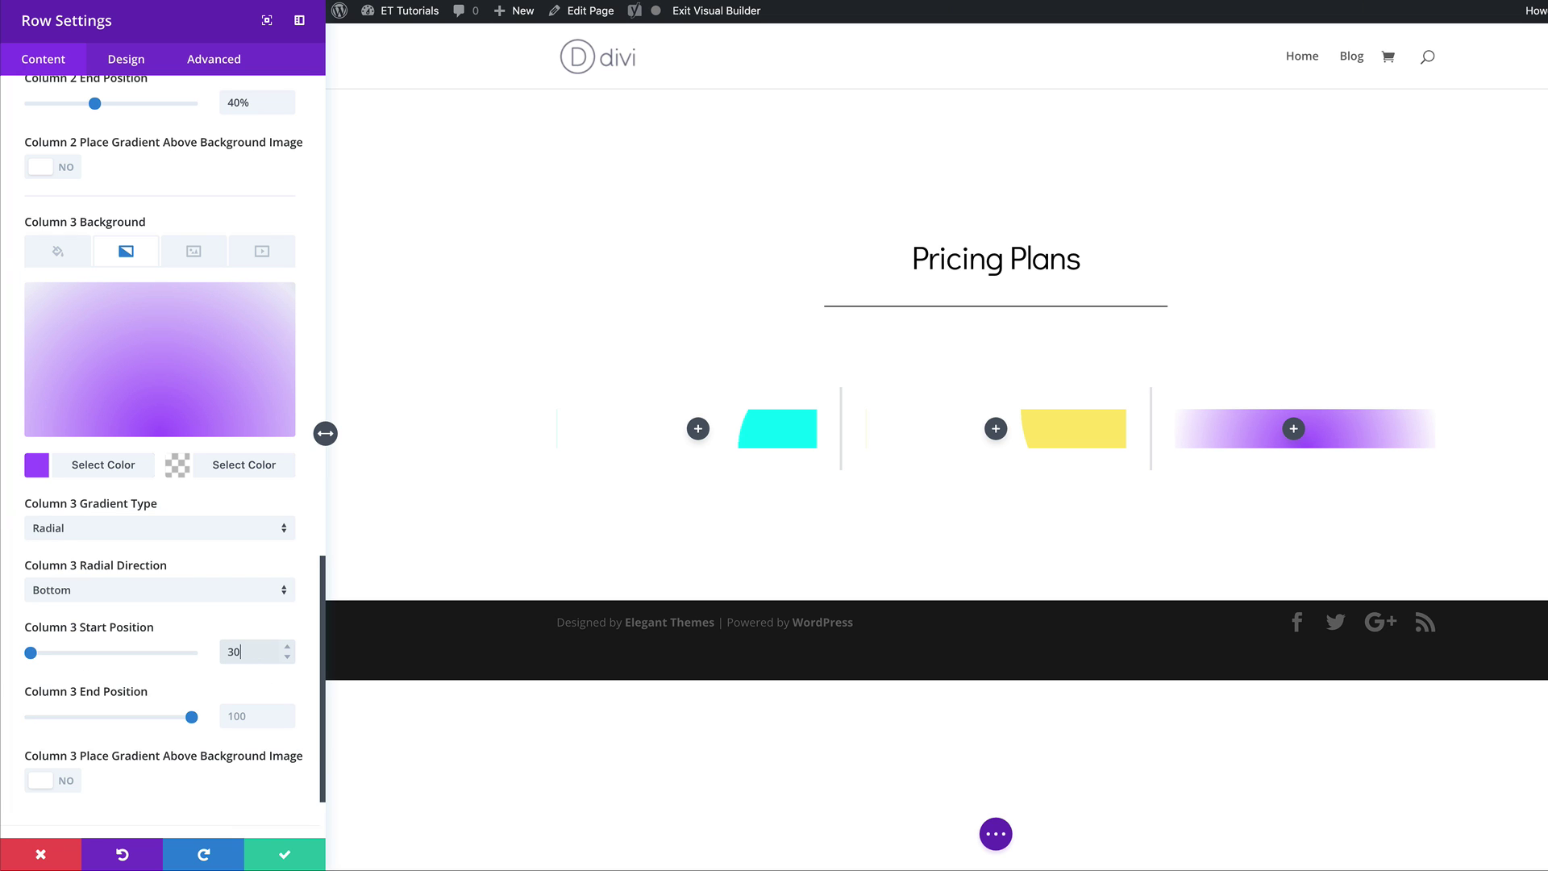
type("30%")
left_click(245, 716)
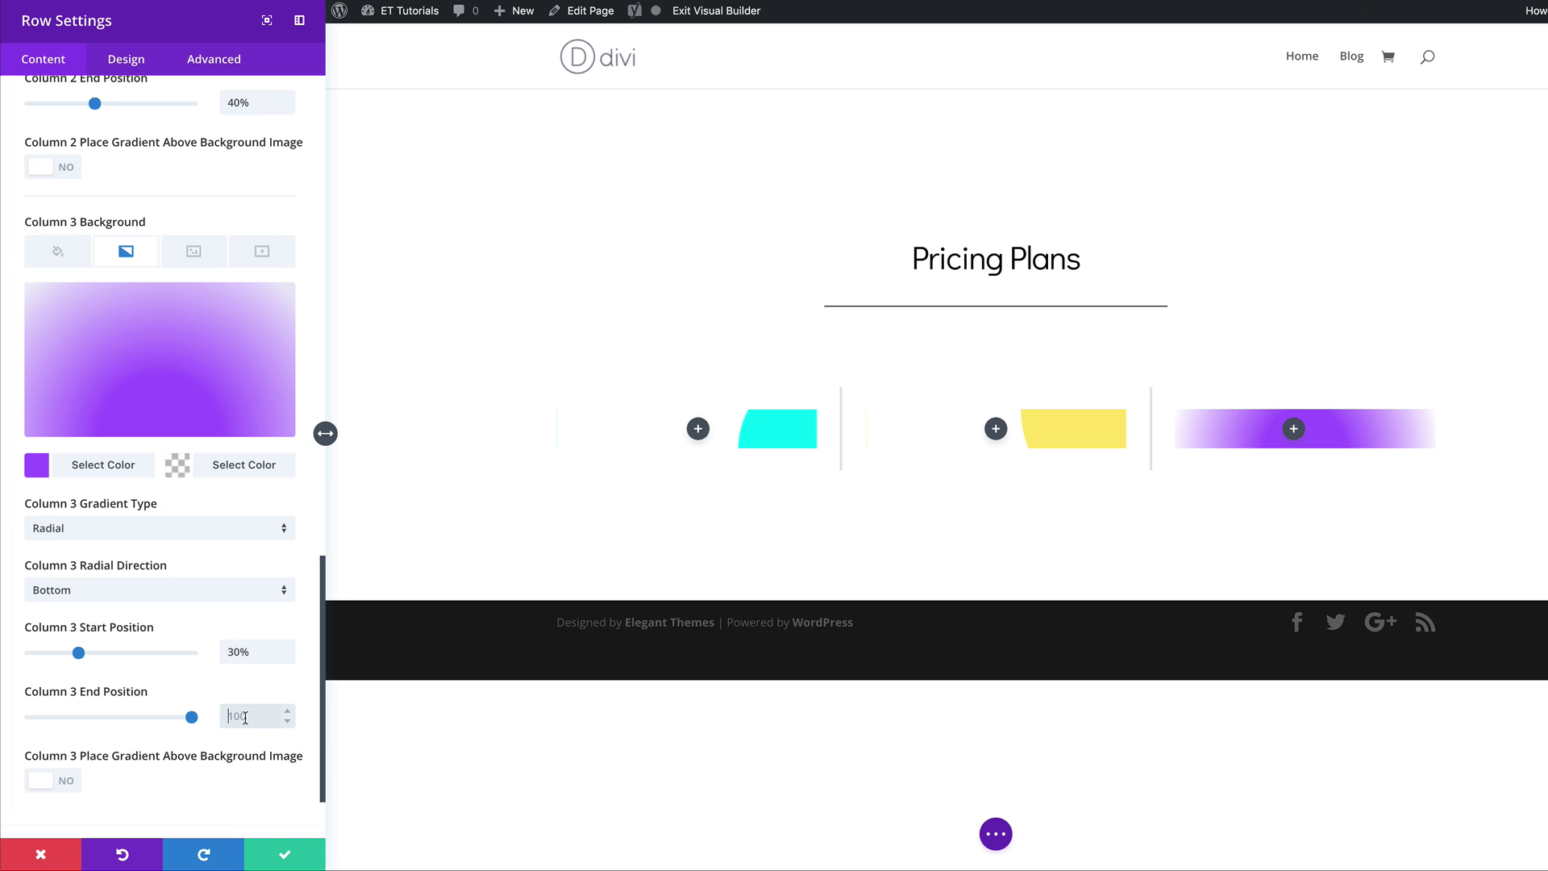
type("30%")
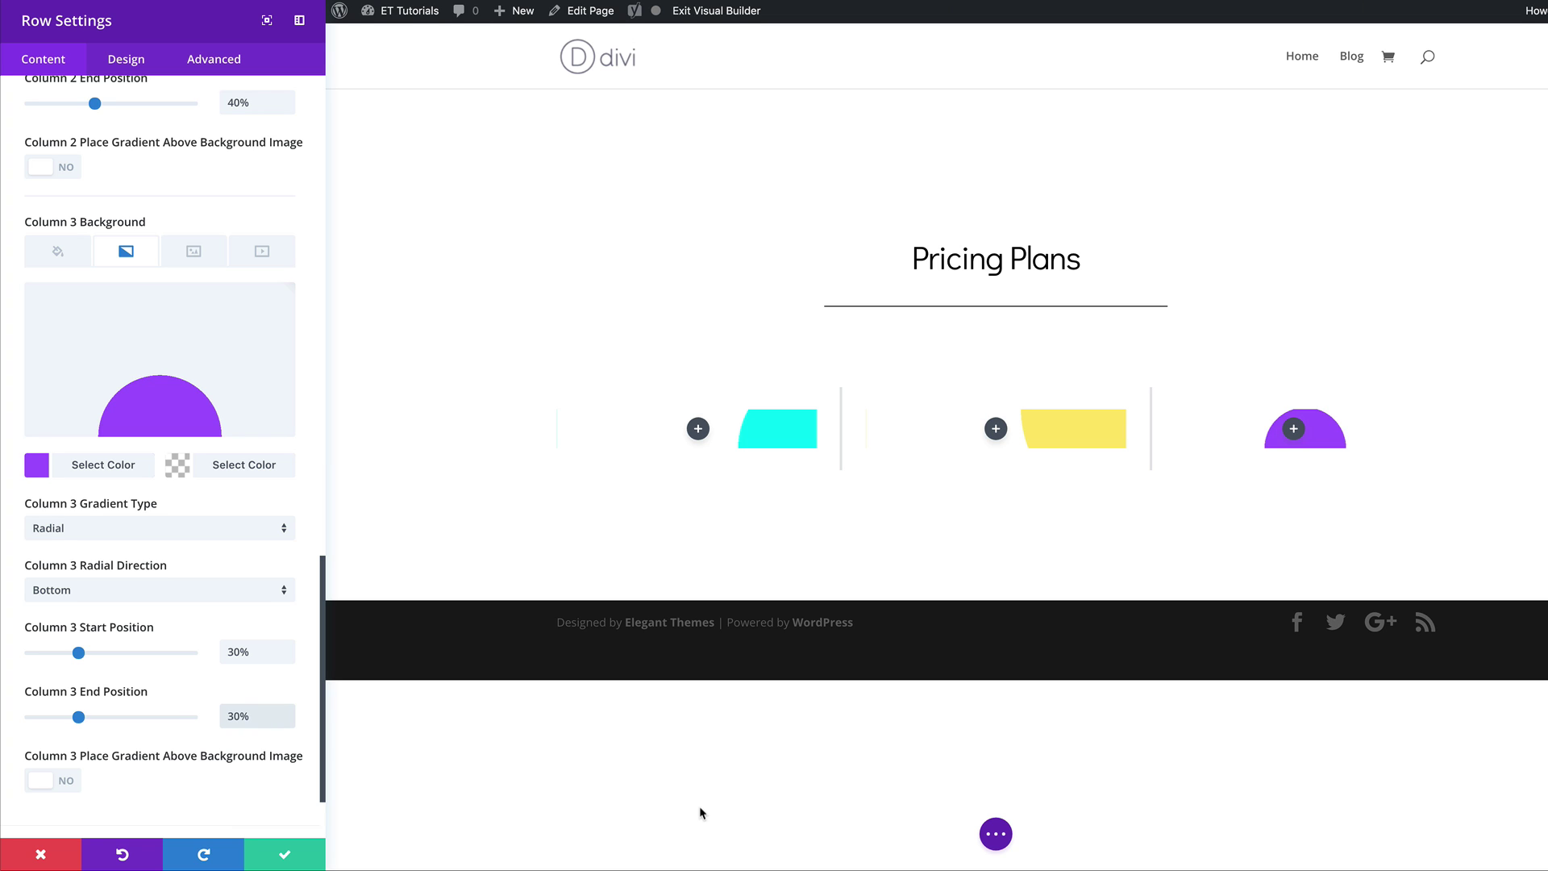
- Make the row fullwidth with a custom gutter width of 2, then save the row settings
left_click(125, 63)
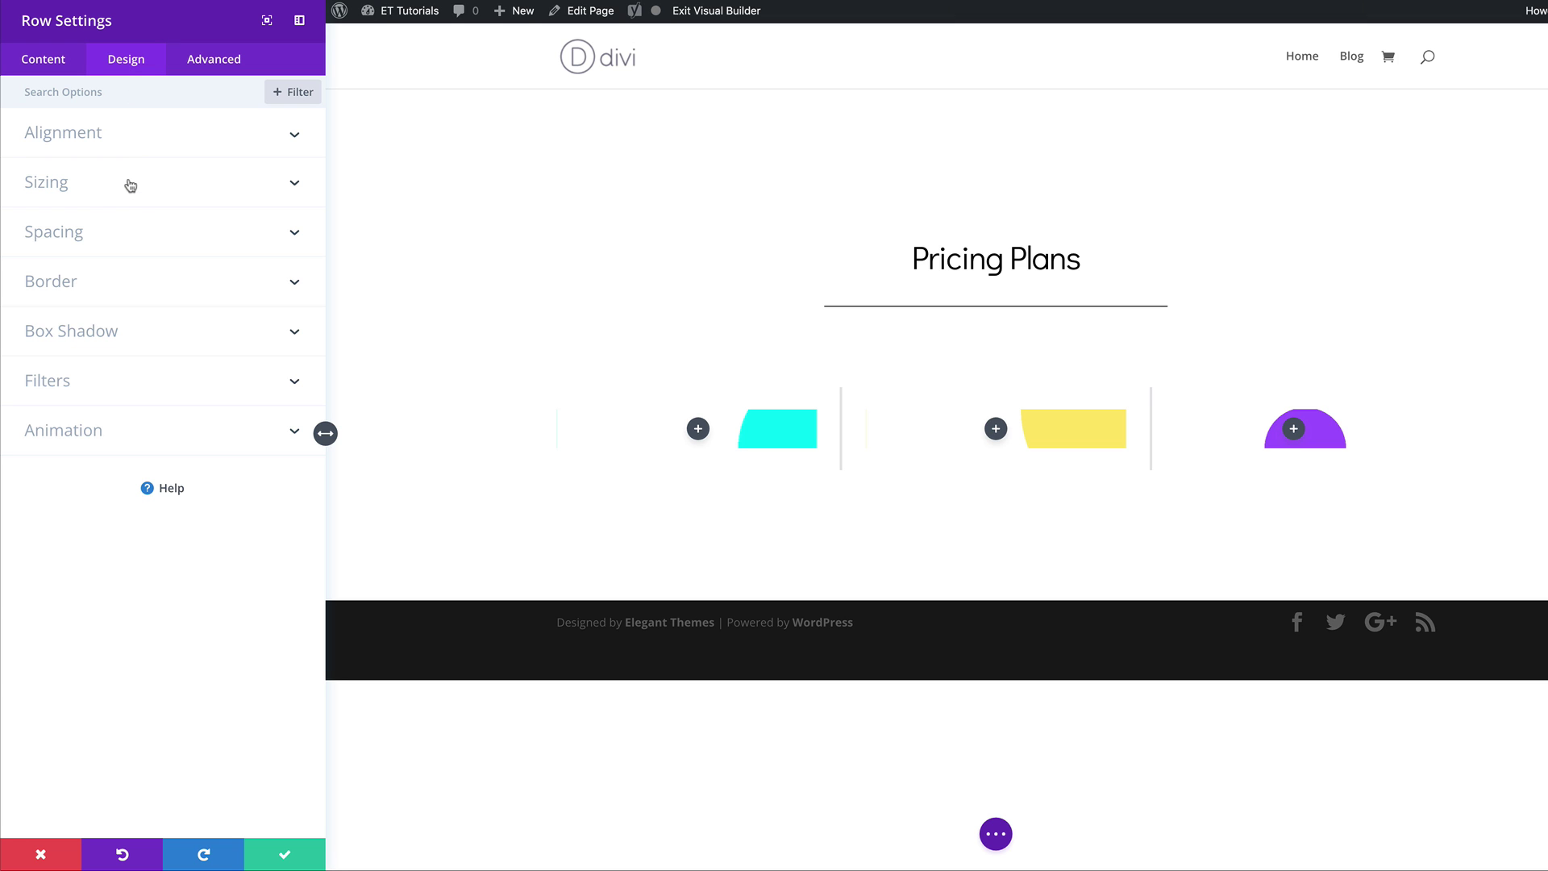
left_click(130, 185)
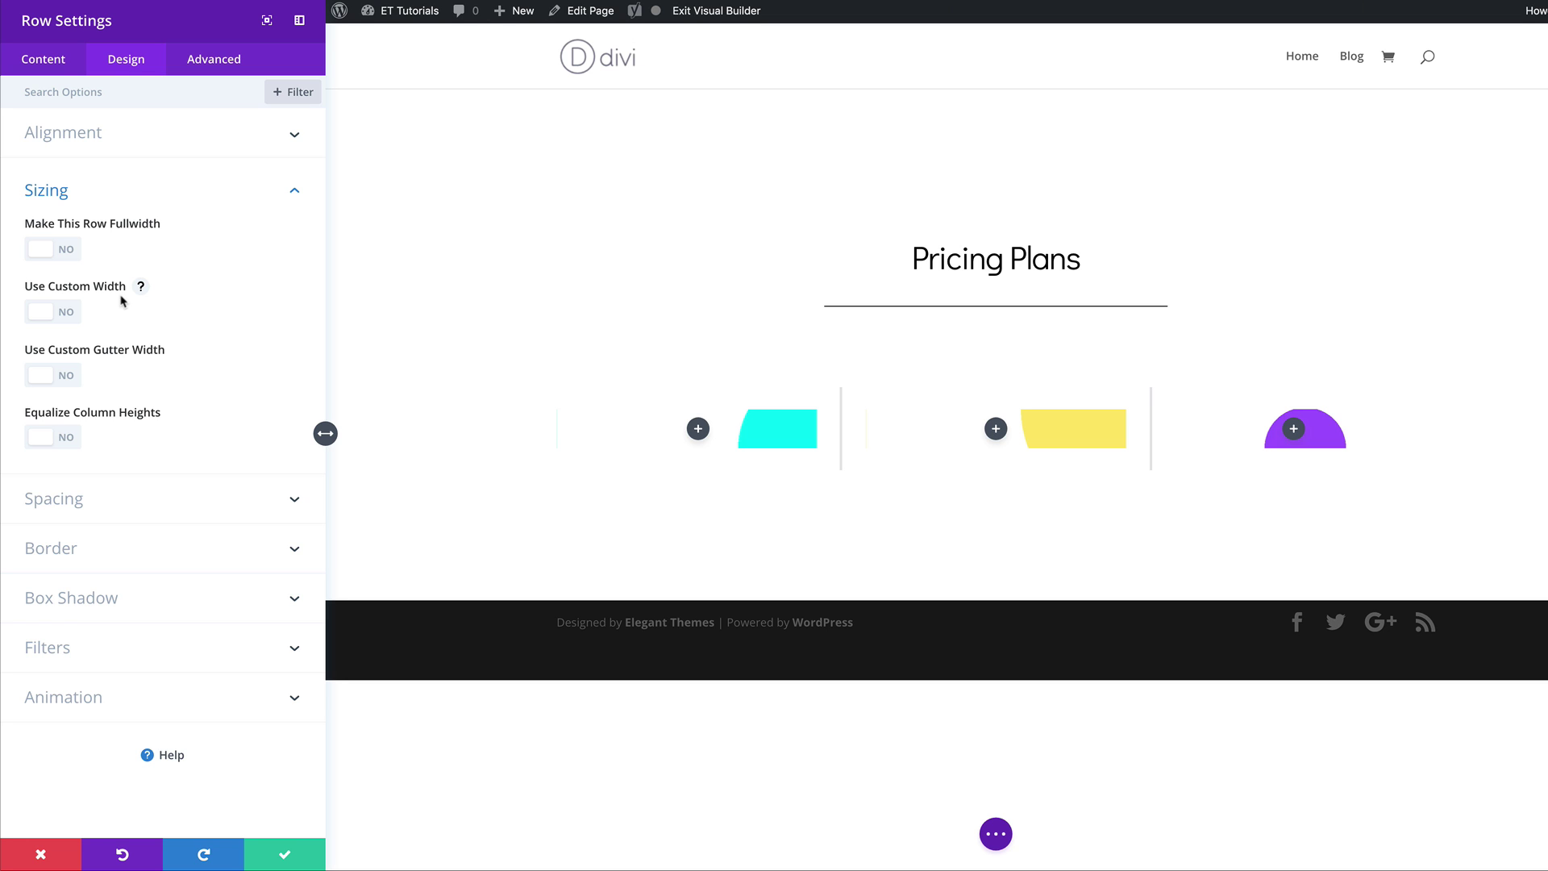
left_click(63, 250)
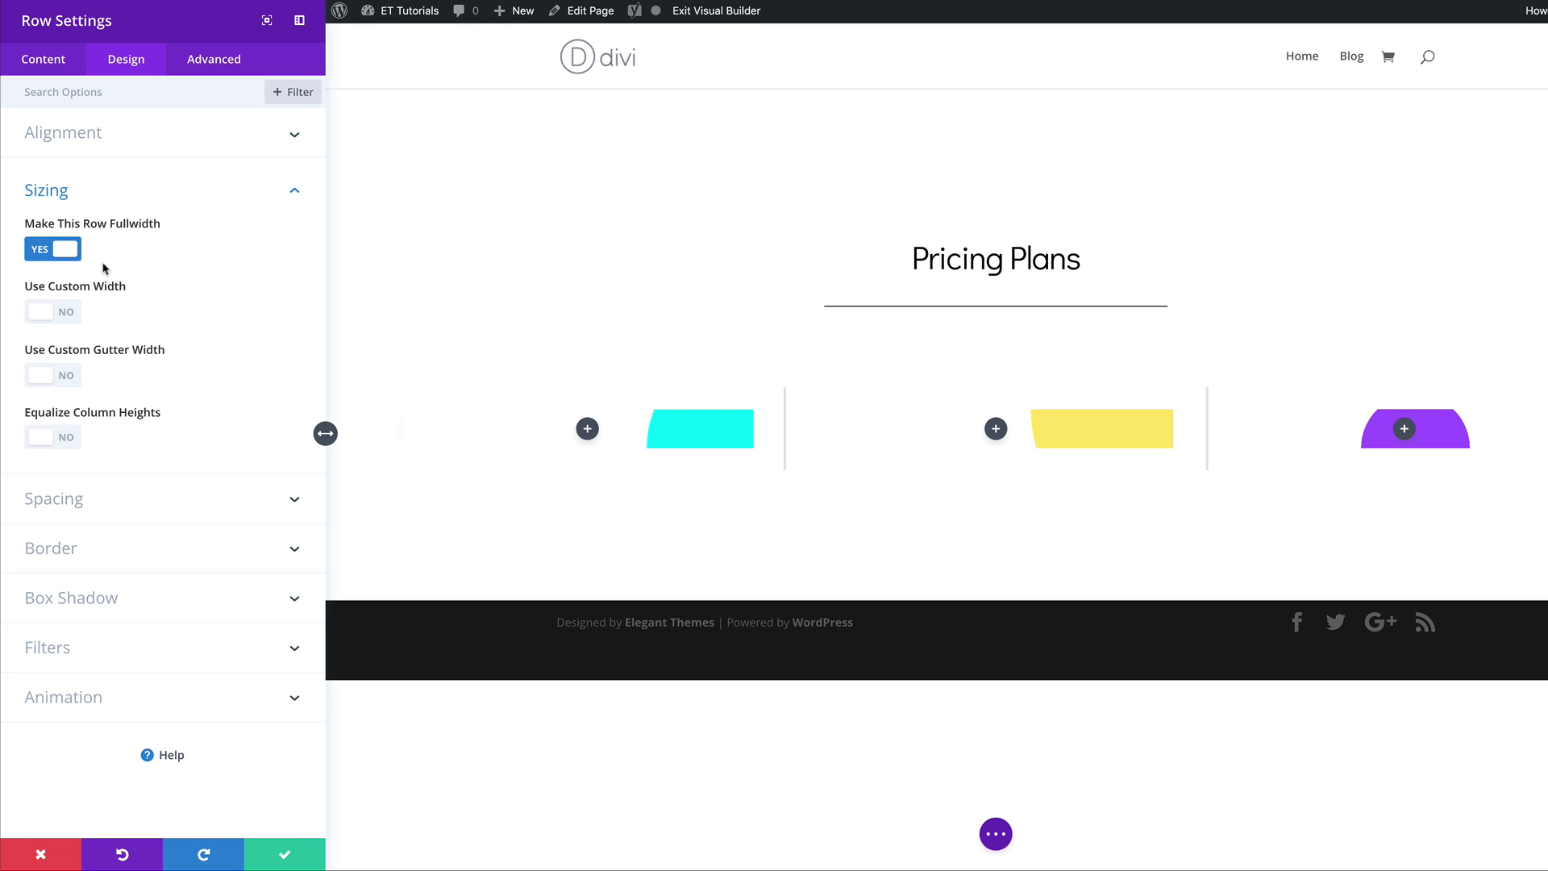
left_click(71, 382)
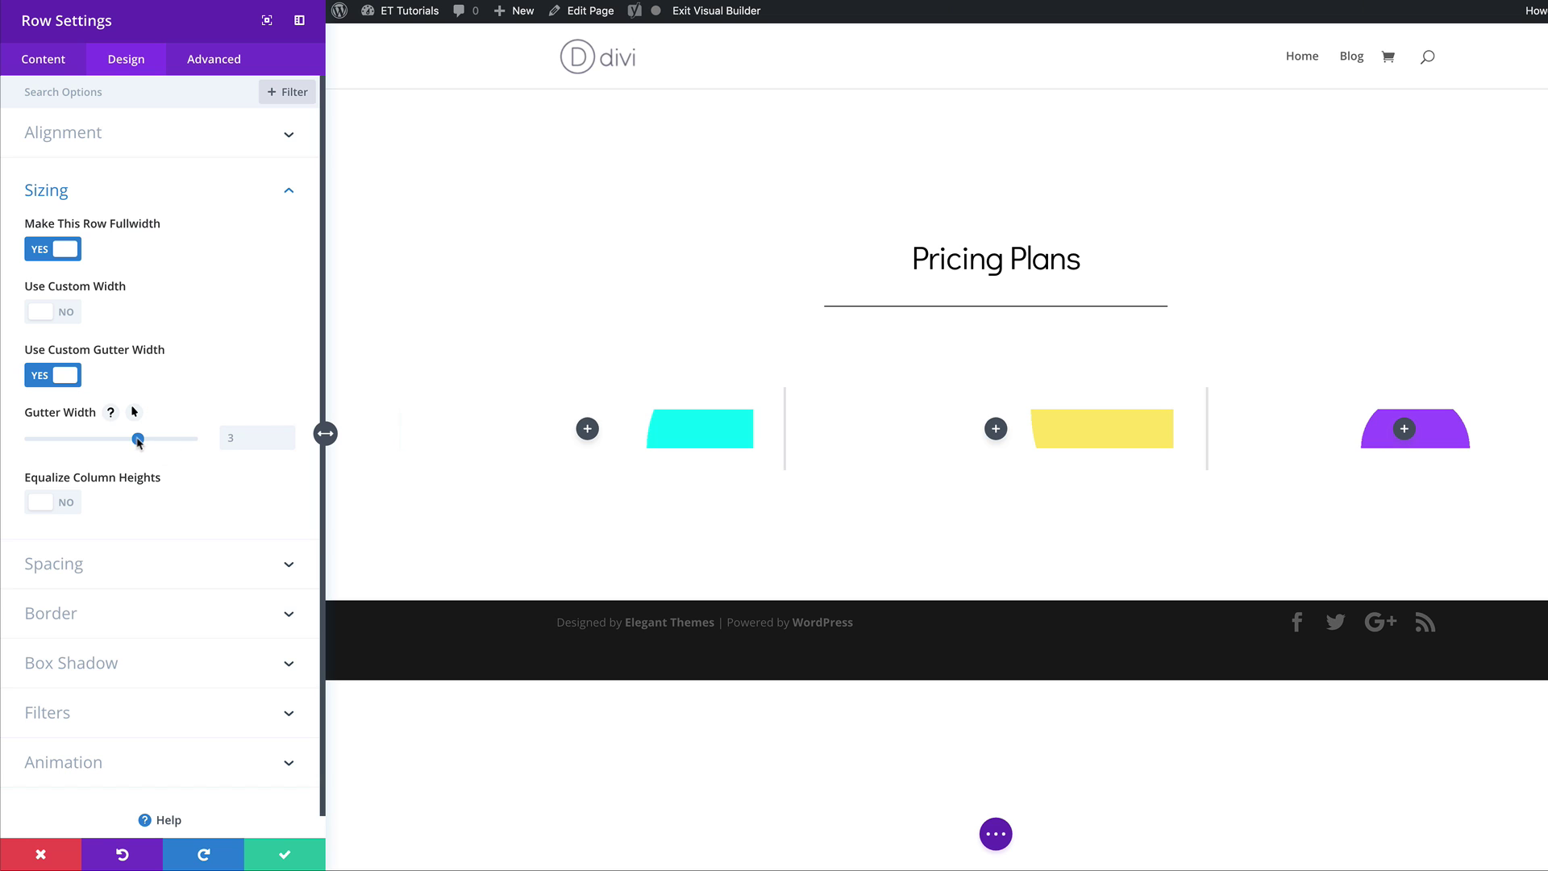
left_click_drag(135, 443, 93, 447)
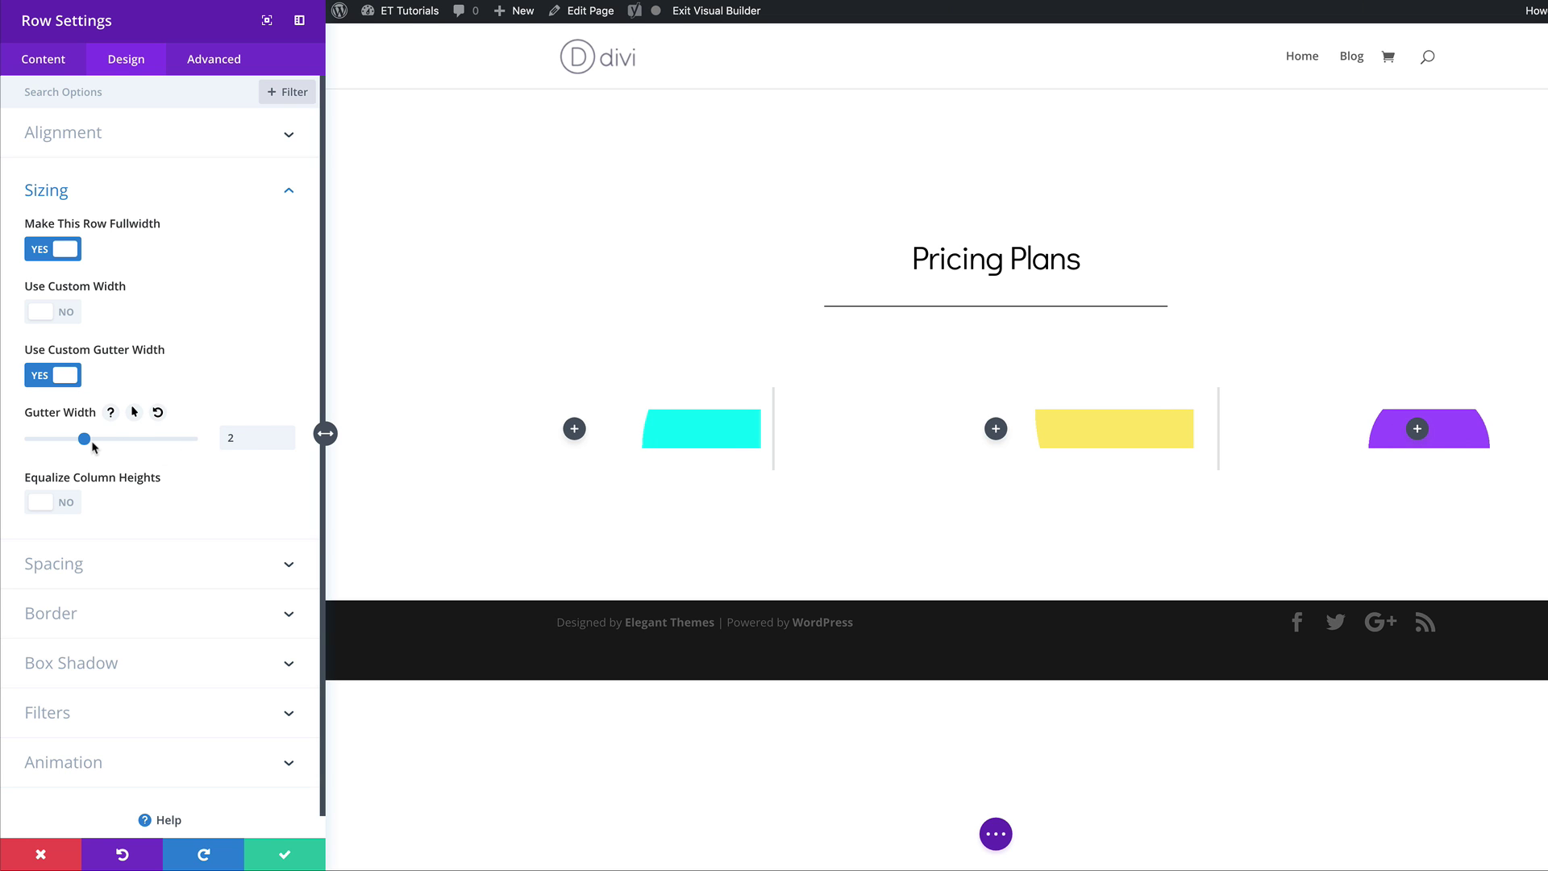
left_click(286, 855)
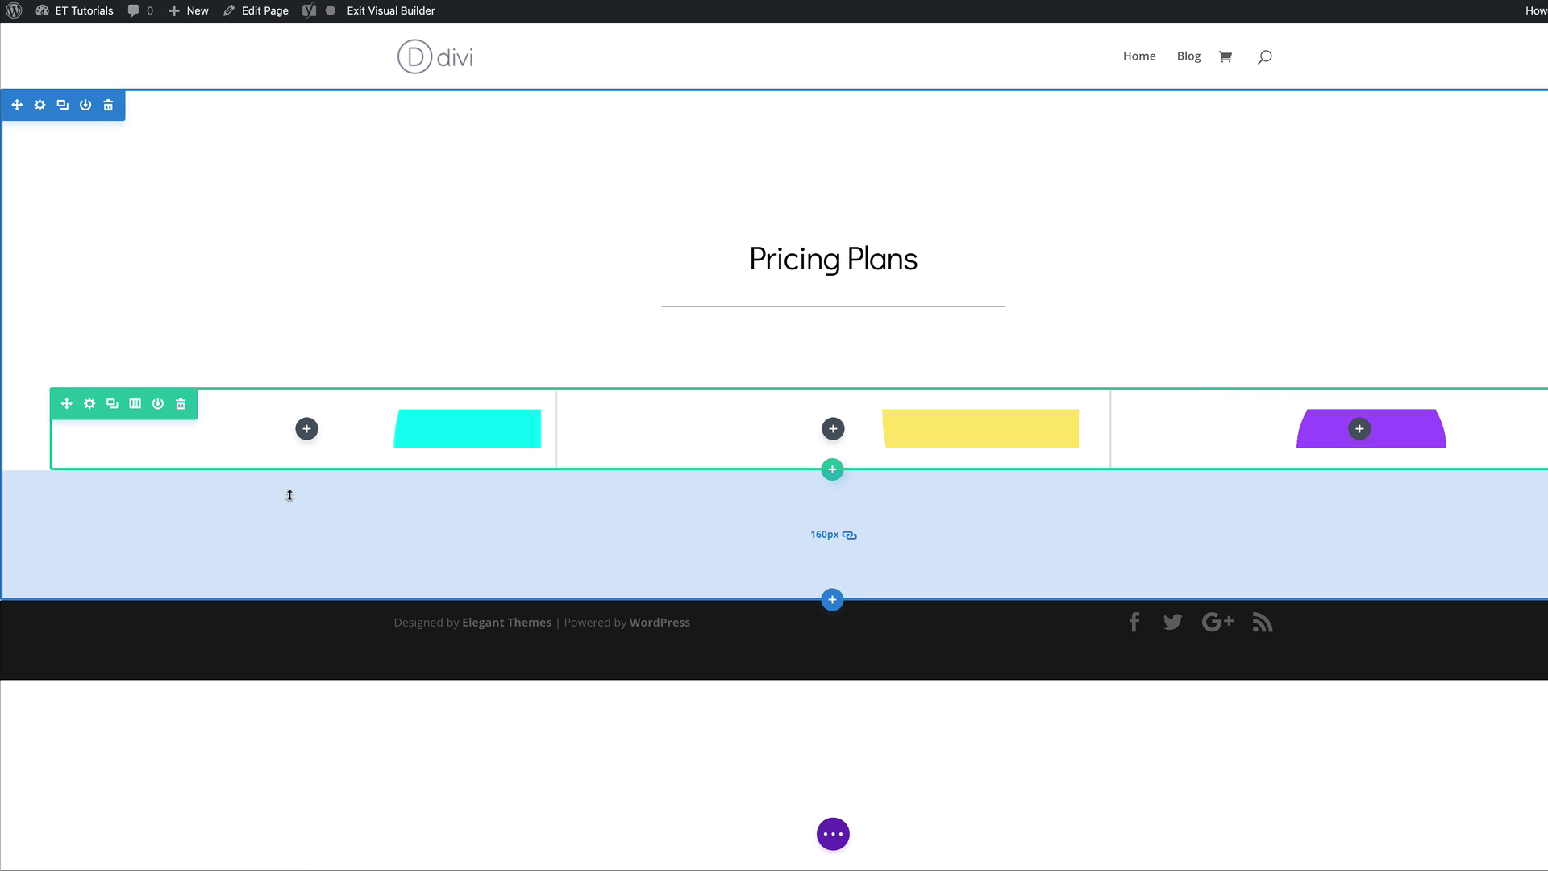
- Add a Toggle module to column 1 and replace its content with the pasted $30/mo pricing HTML
left_click(306, 428)
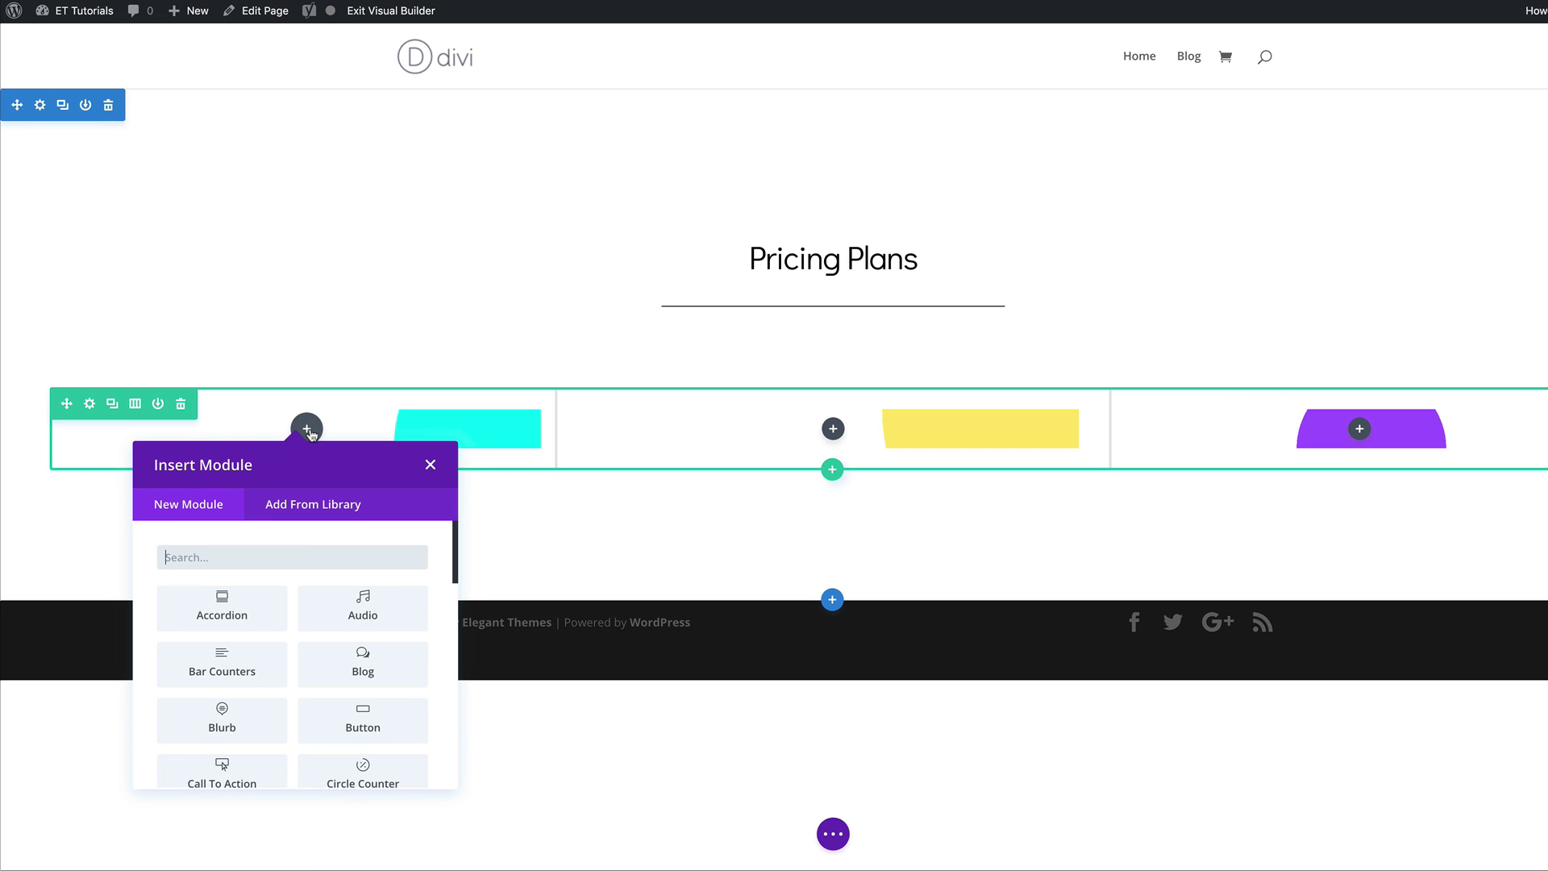
type("togg")
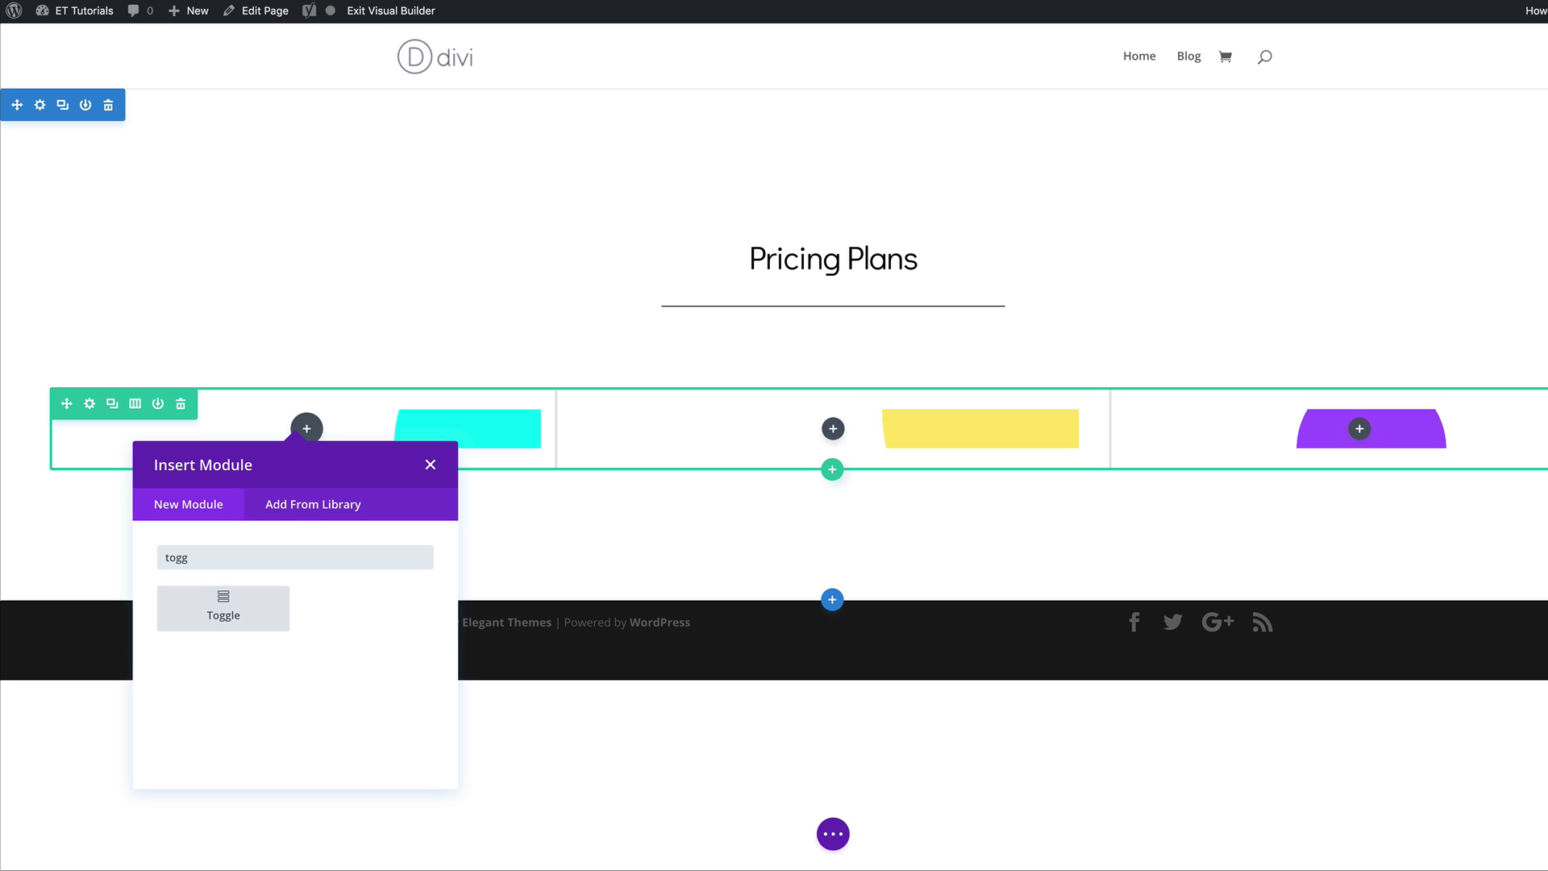
left_click(257, 612)
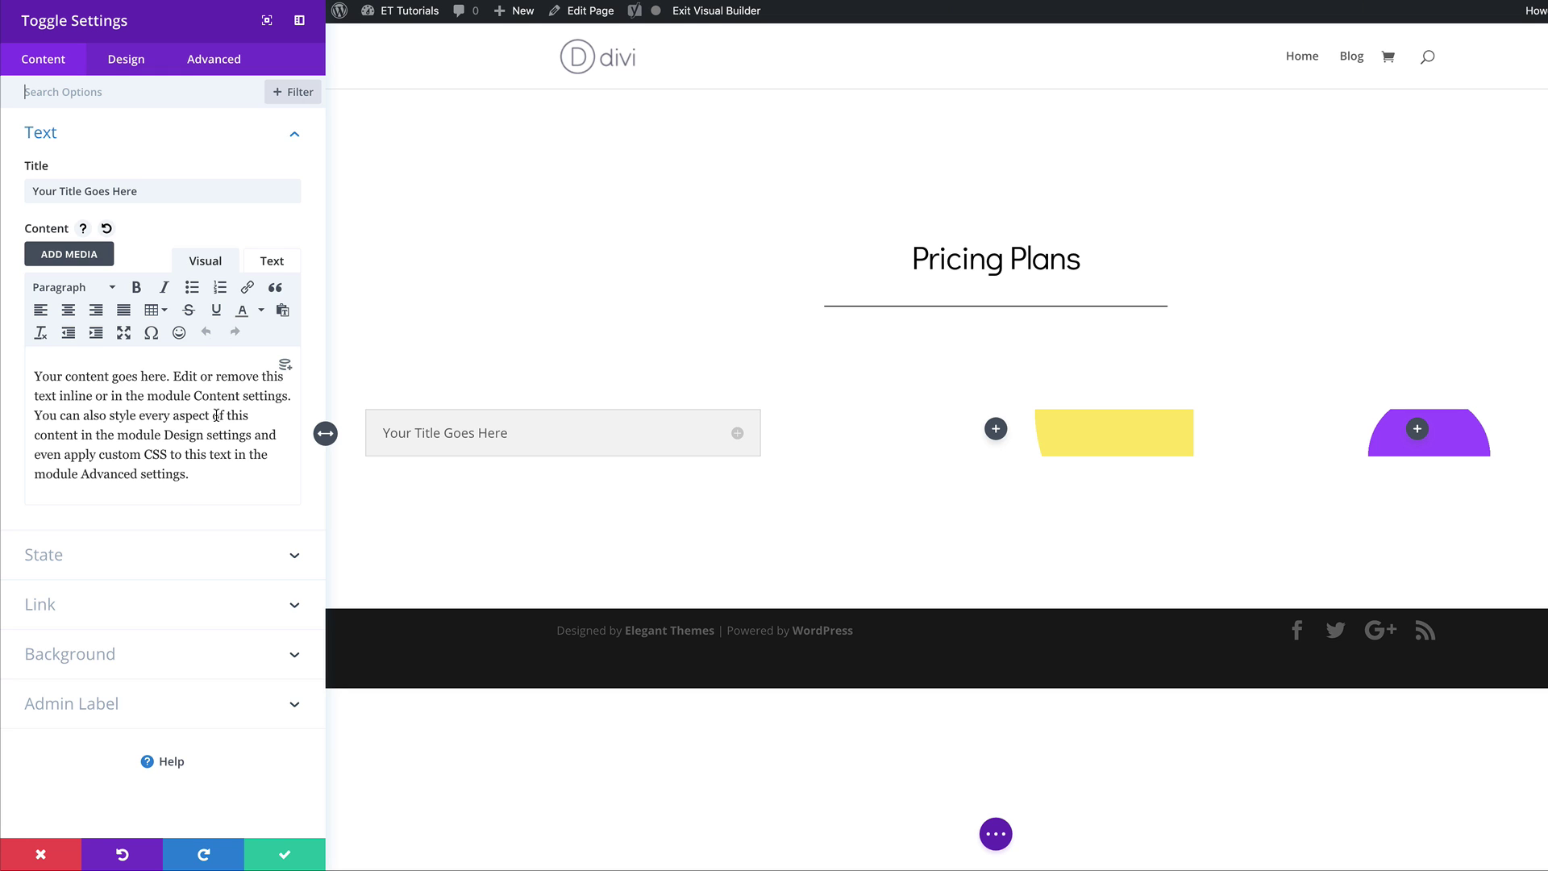
left_click(274, 262)
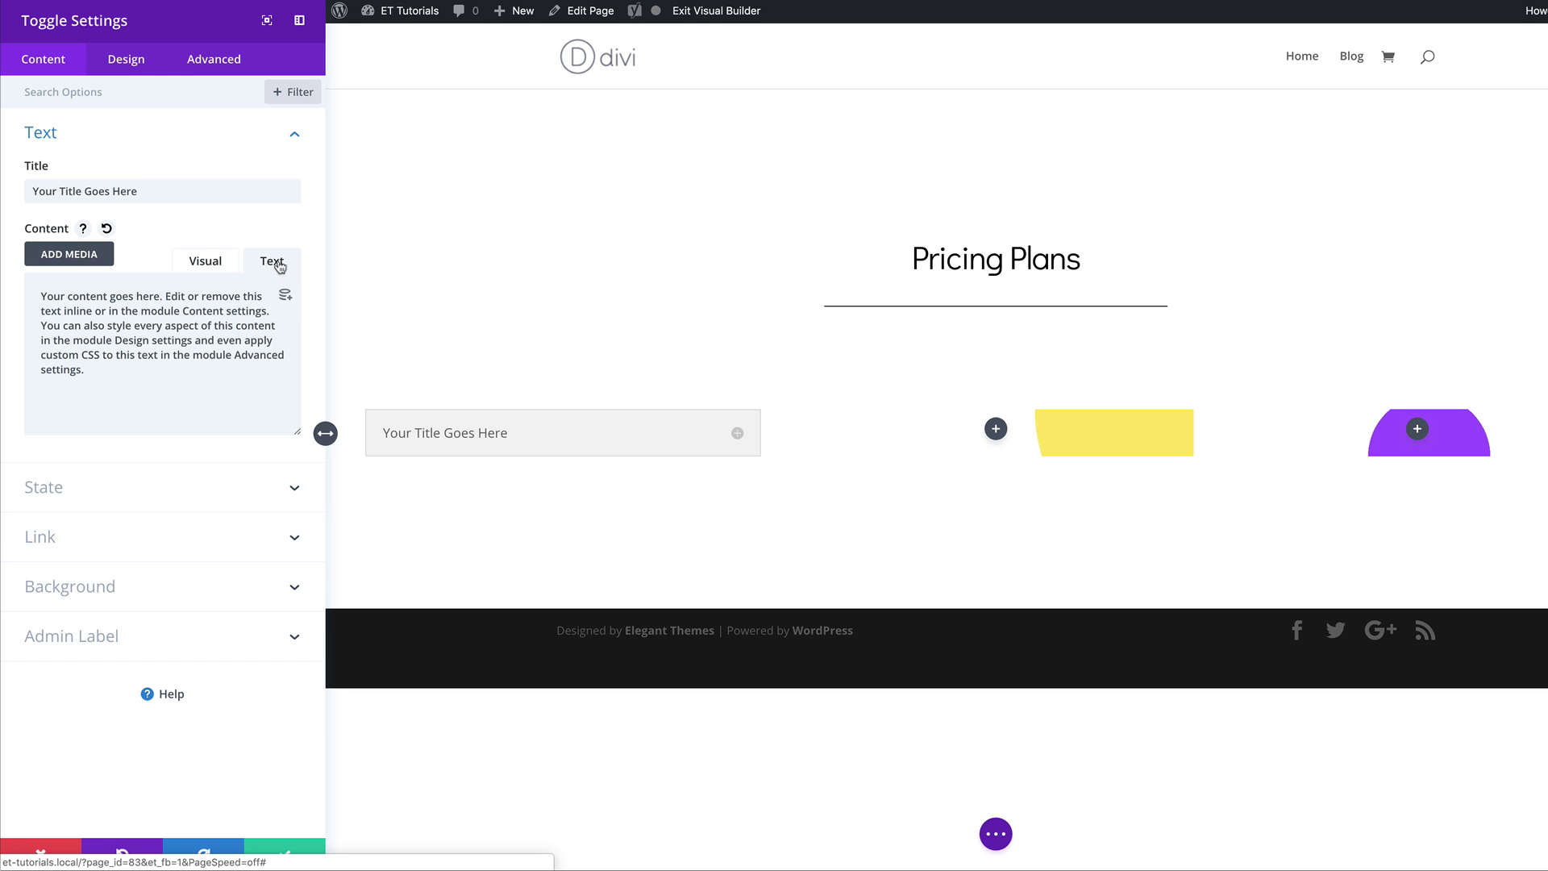
left_click_drag(39, 292, 111, 388)
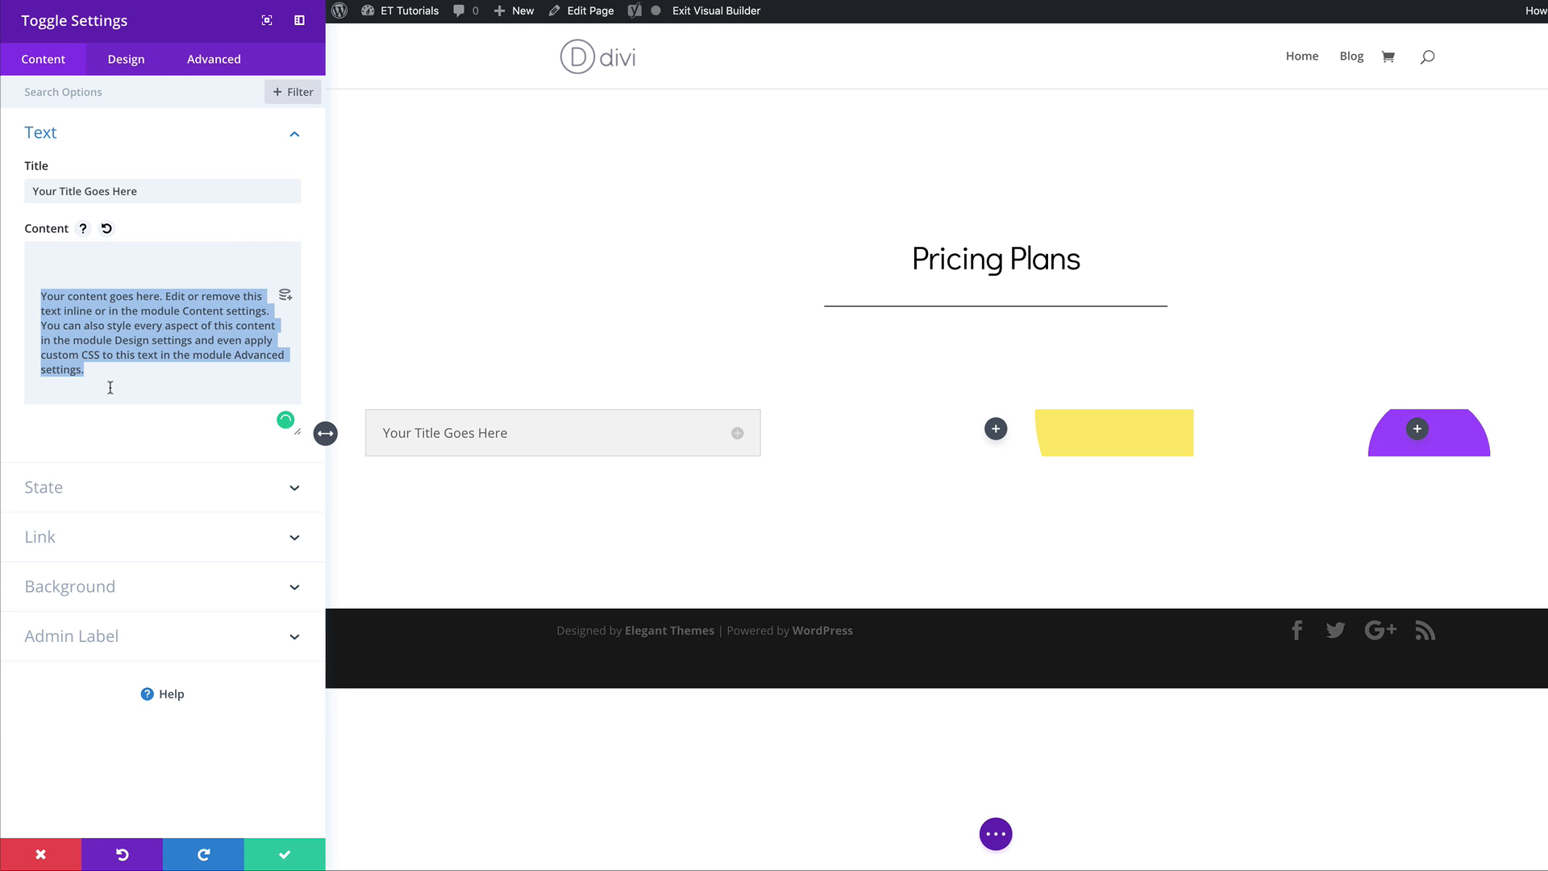
key("ctrl+v")
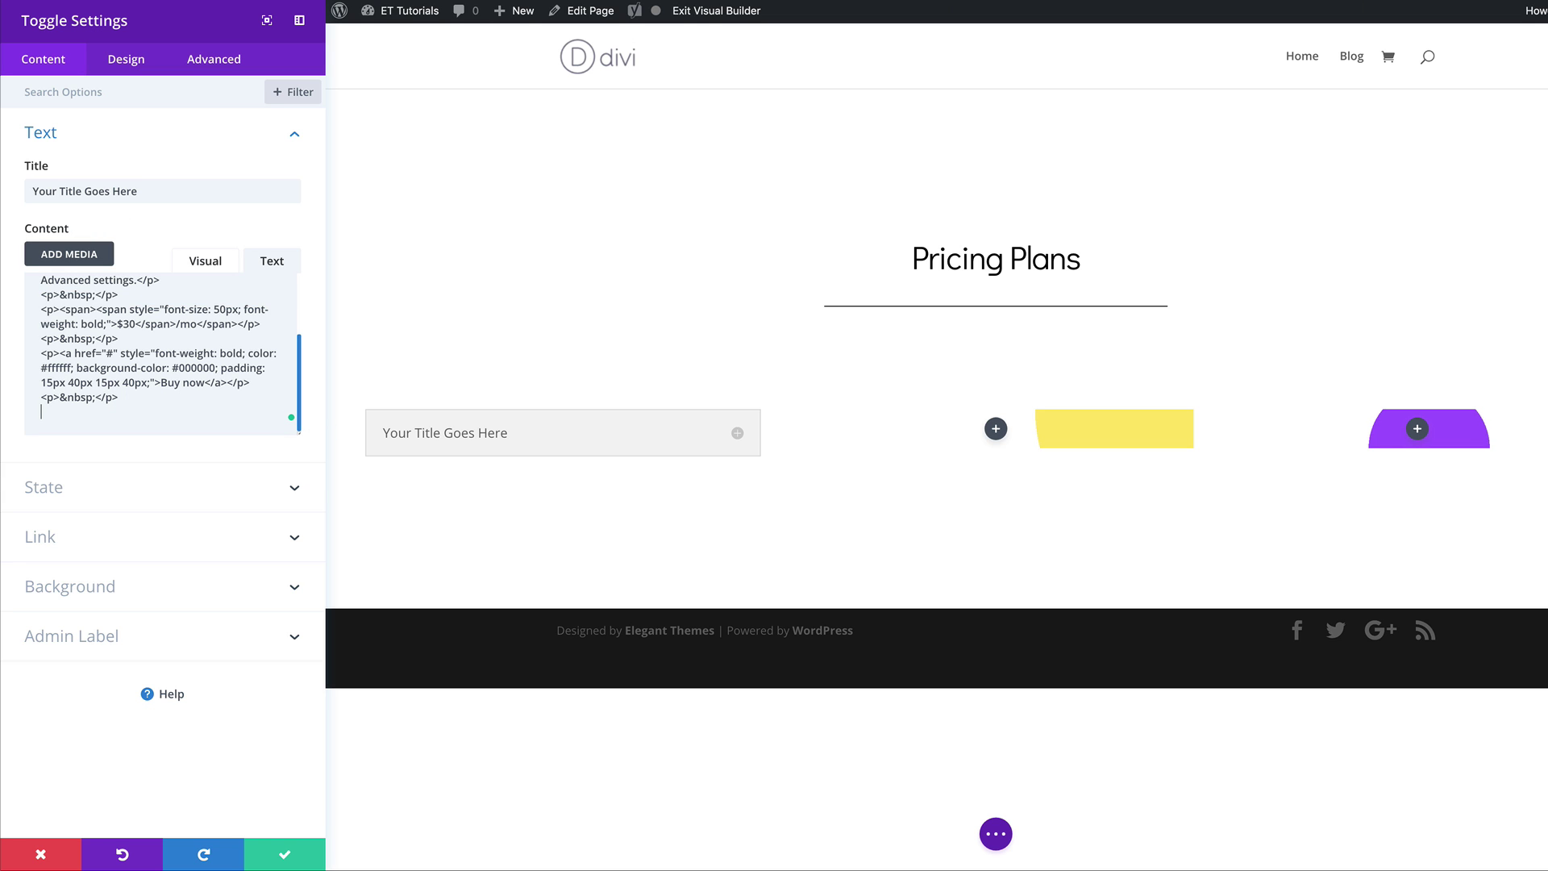
- Rename the toggle title to 'Basic'
left_click(182, 256)
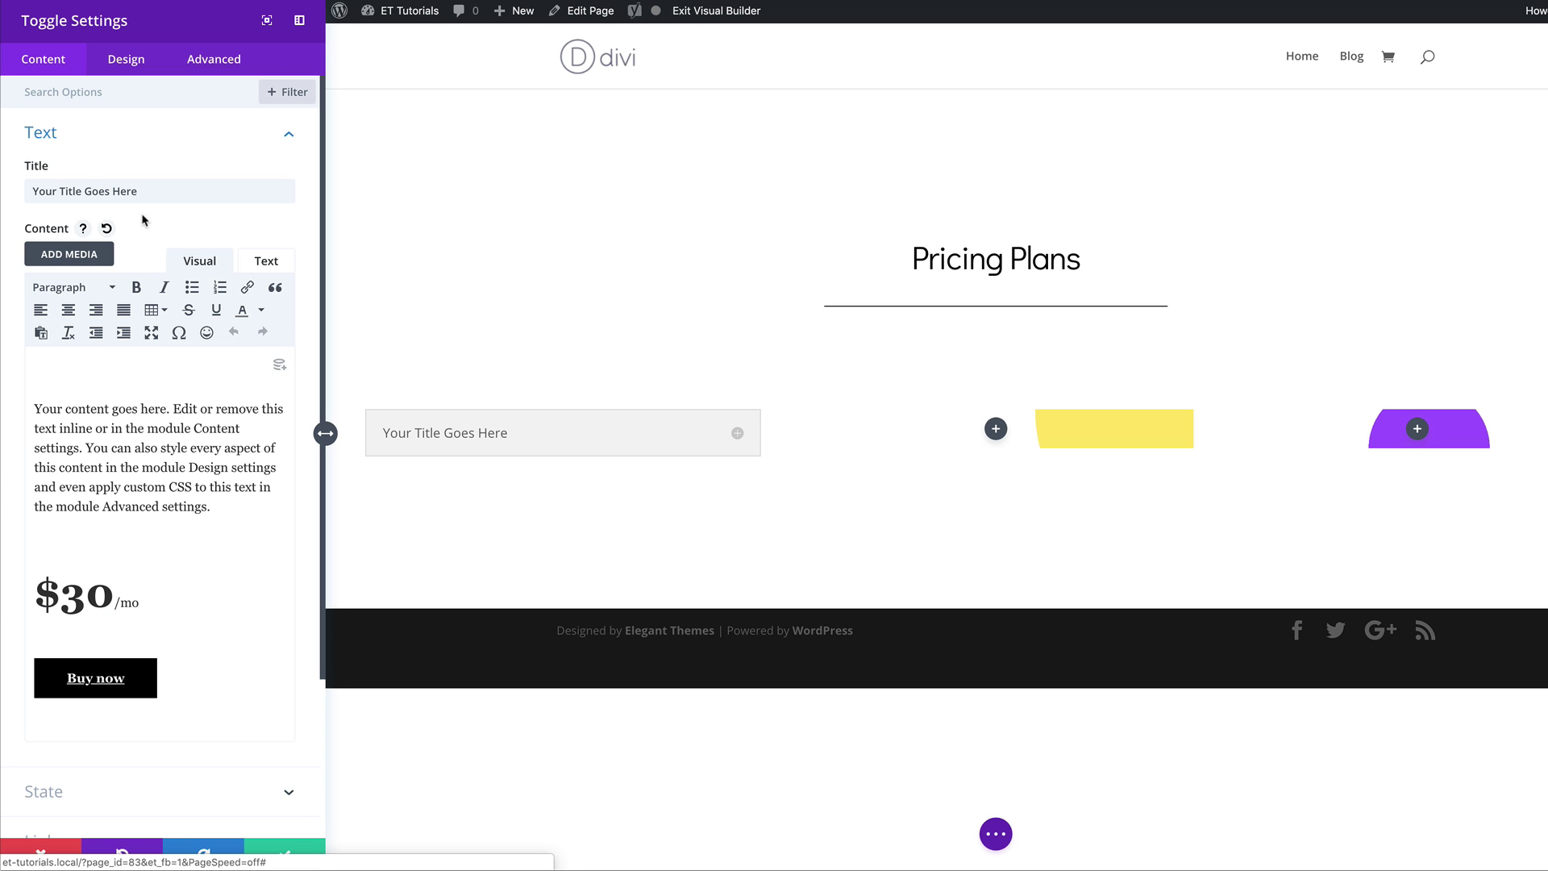
left_click(156, 191)
triple_click(155, 191)
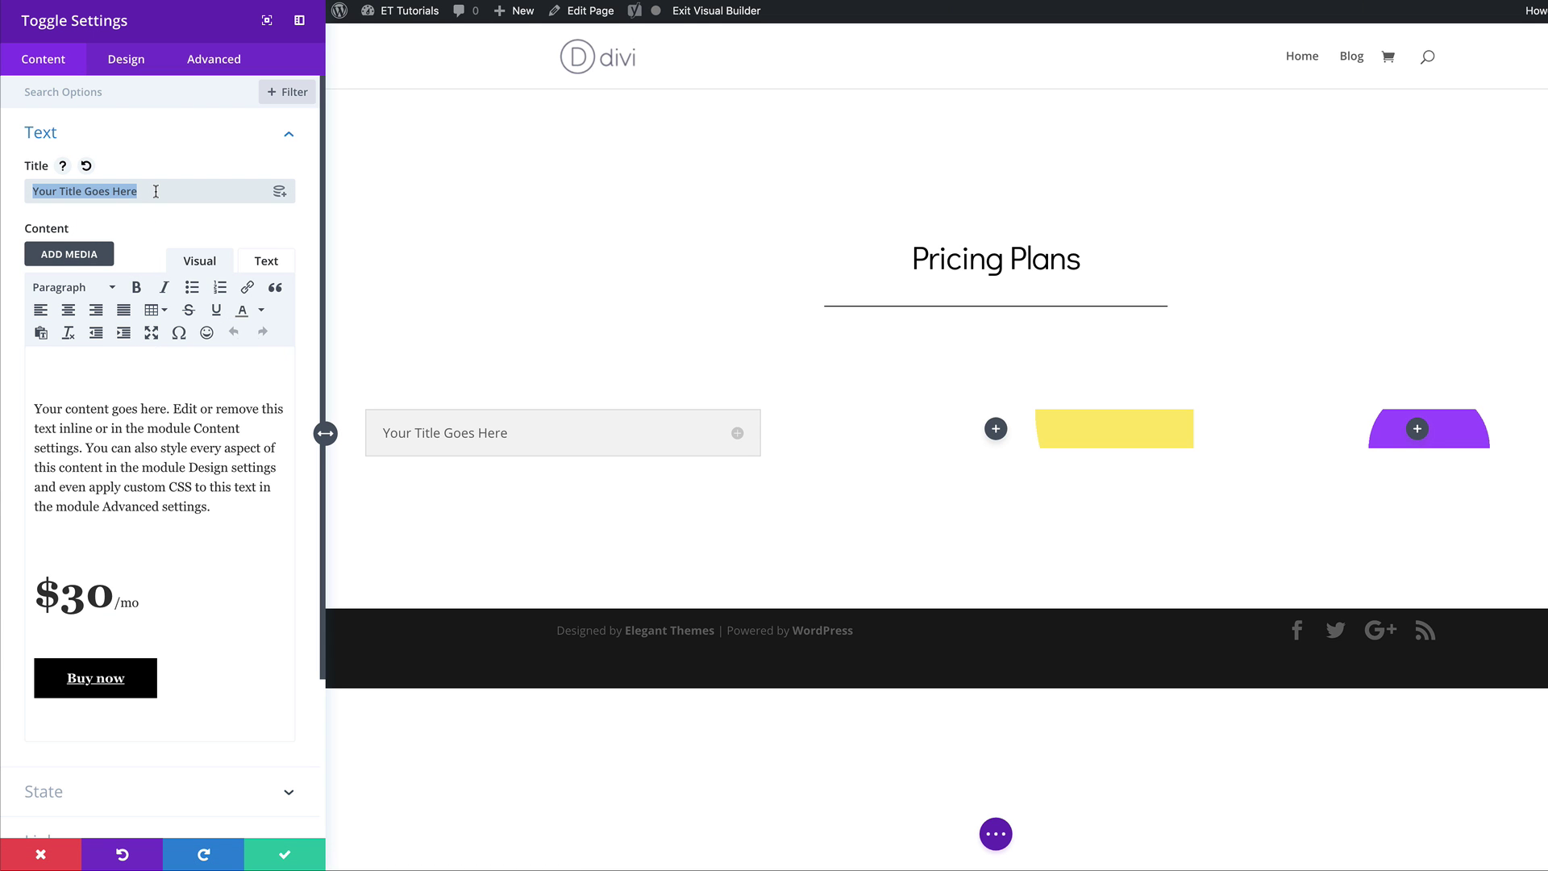
type("BAS")
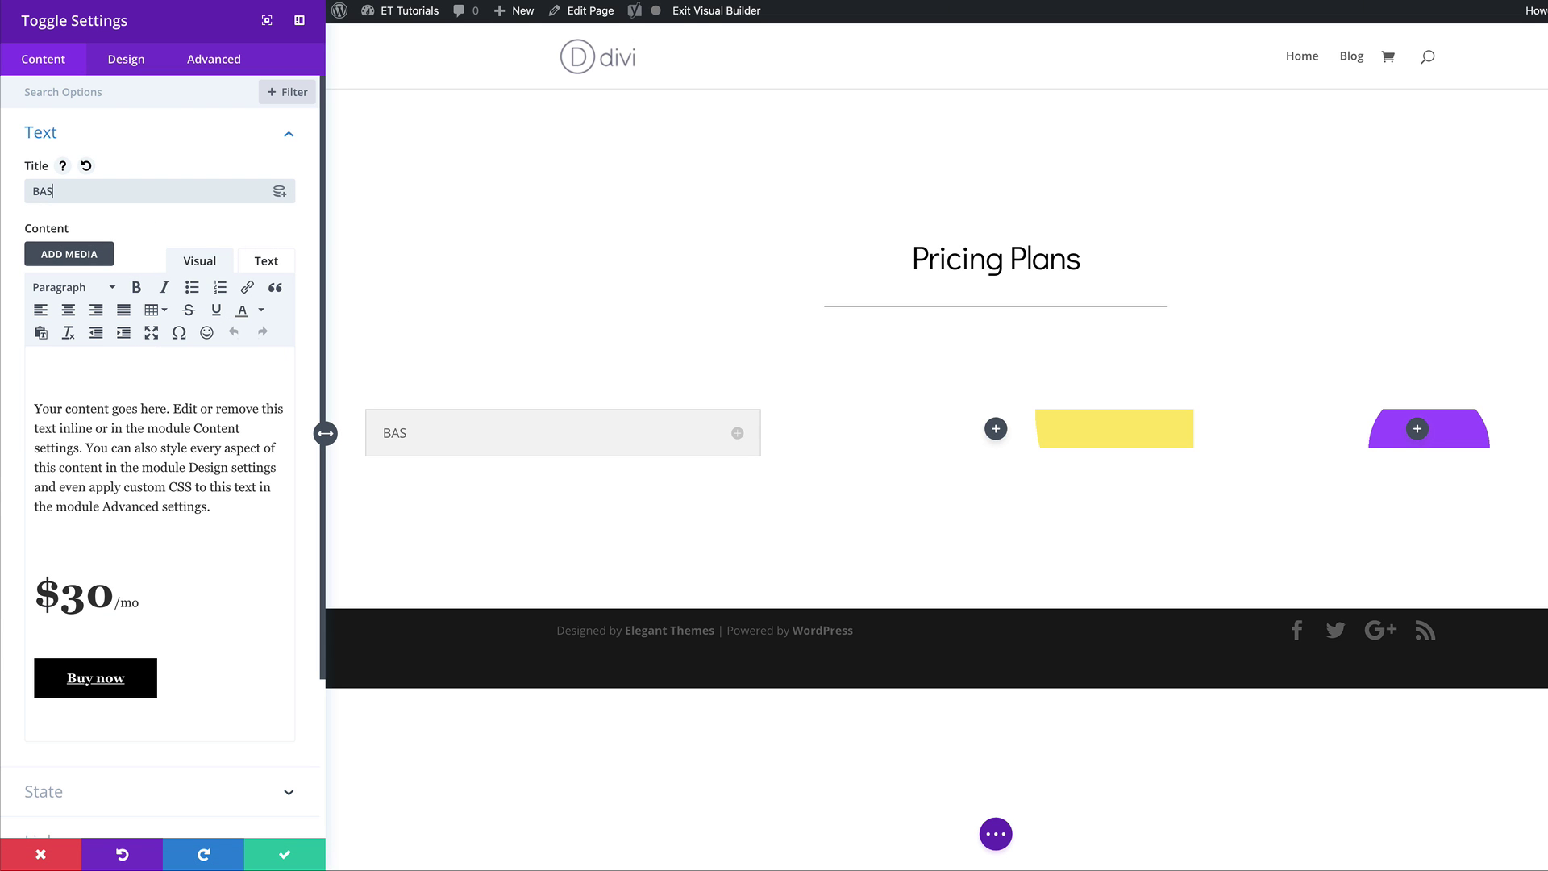
type("I")
key("BackSpace")
key("BackSpace")
key("BackSpace")
type("asic")
- Set the toggle's starting State to Open
scroll(169, 592, "down", 5)
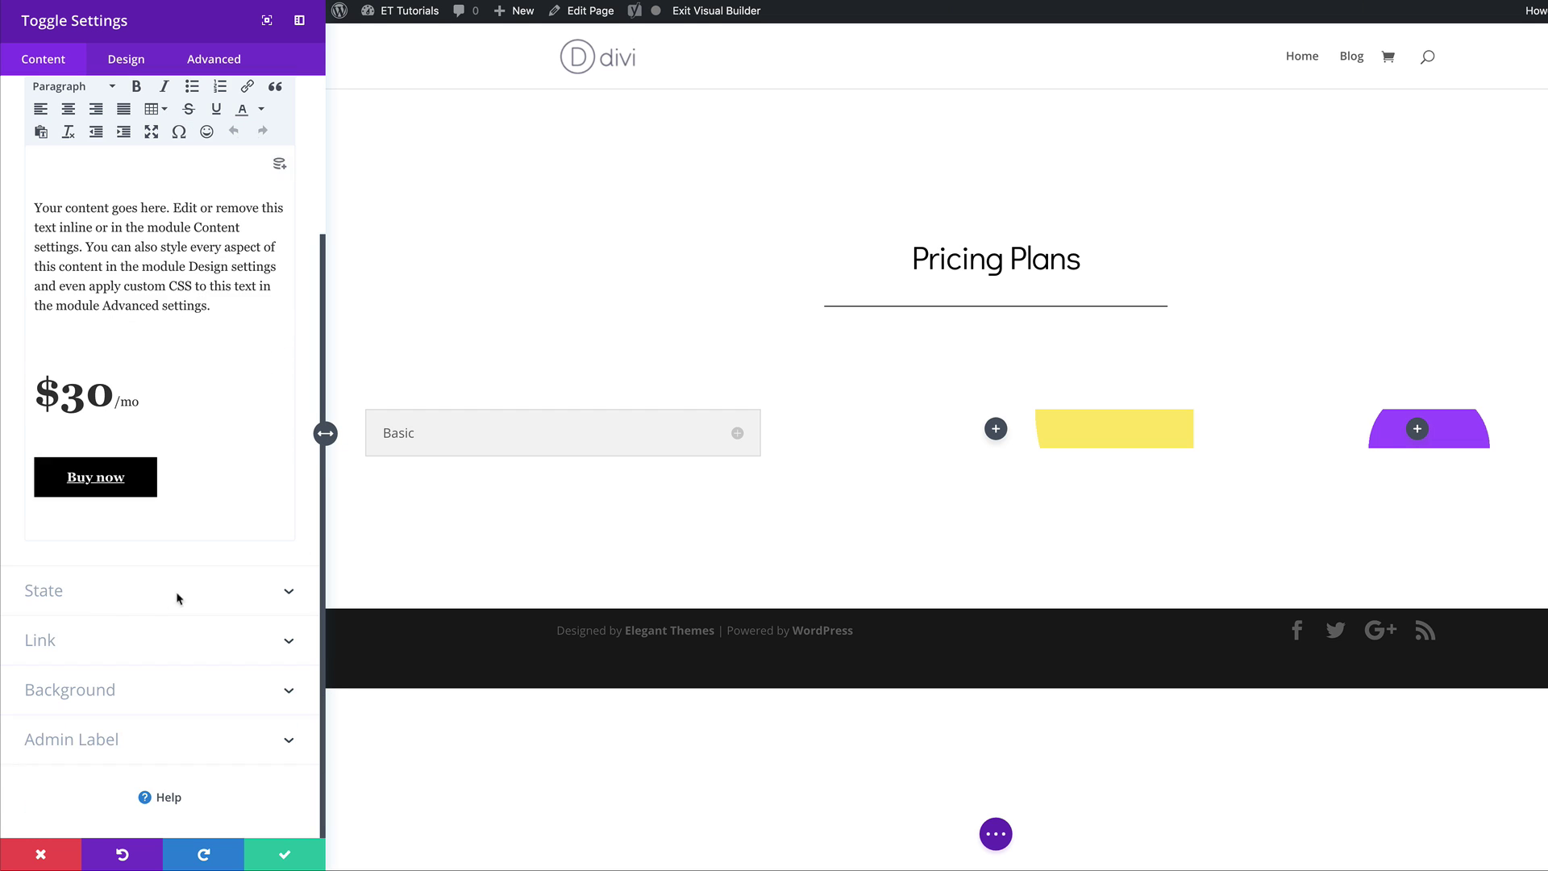
left_click(164, 599)
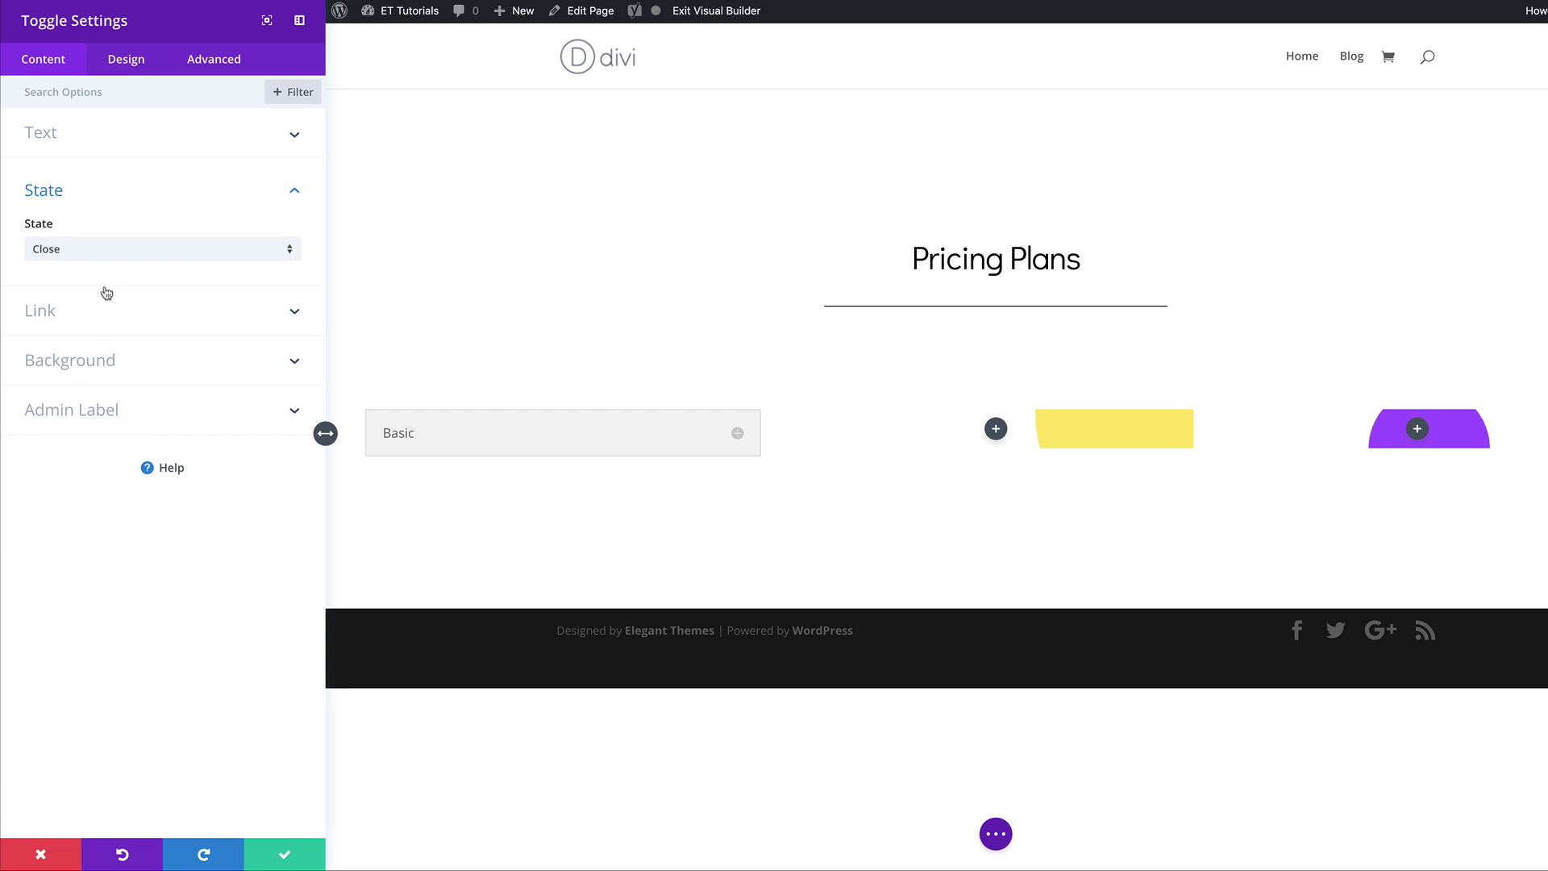
left_click(179, 257)
left_click(172, 303)
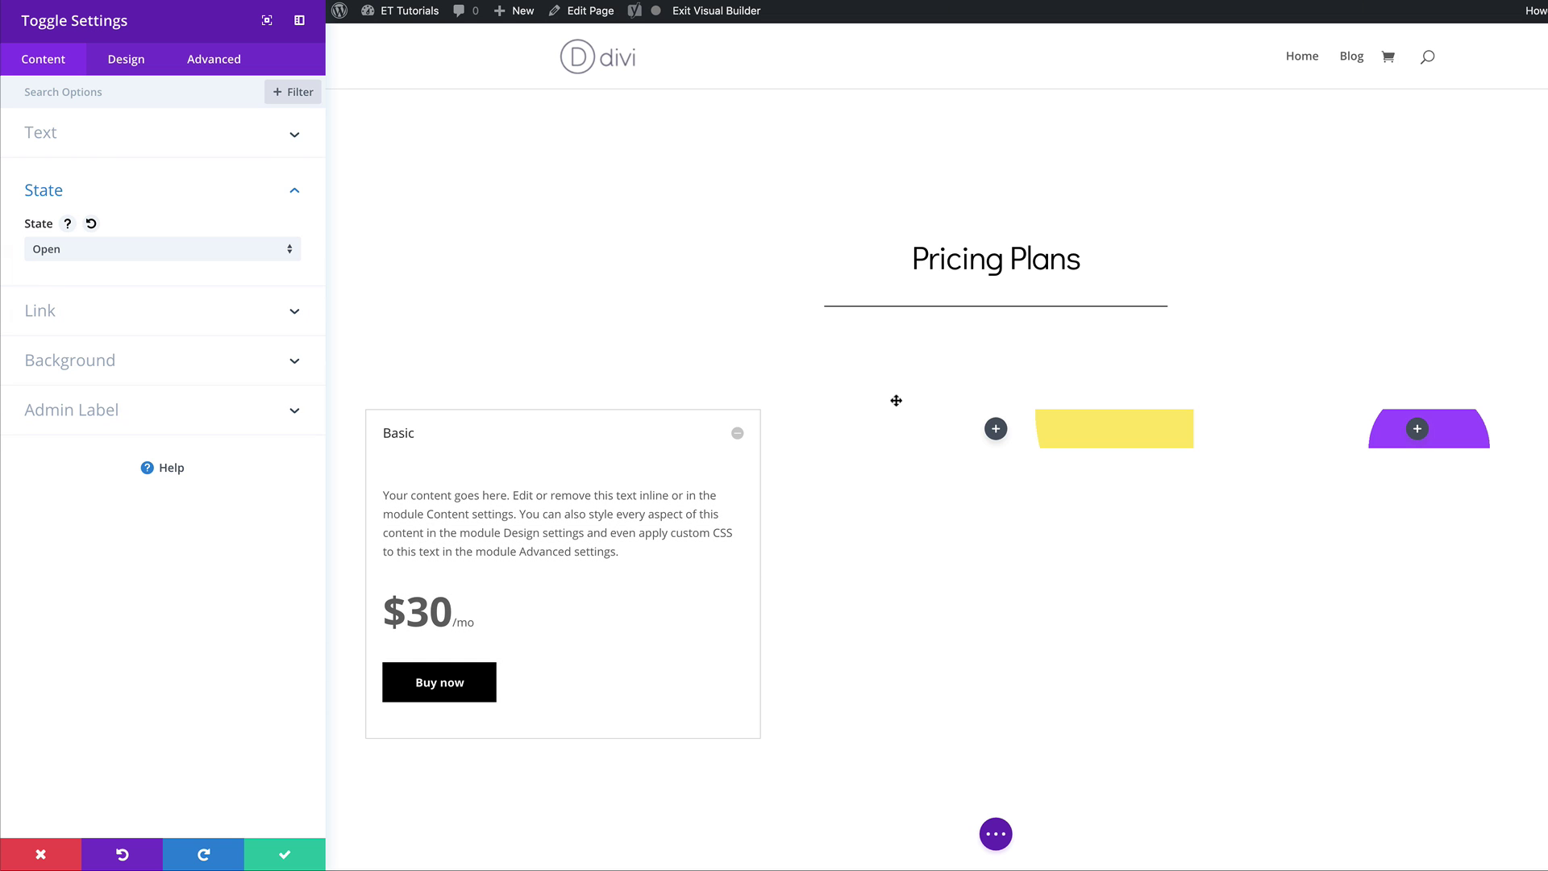
- Try a white toggle background colour, then undo it
left_click(105, 367)
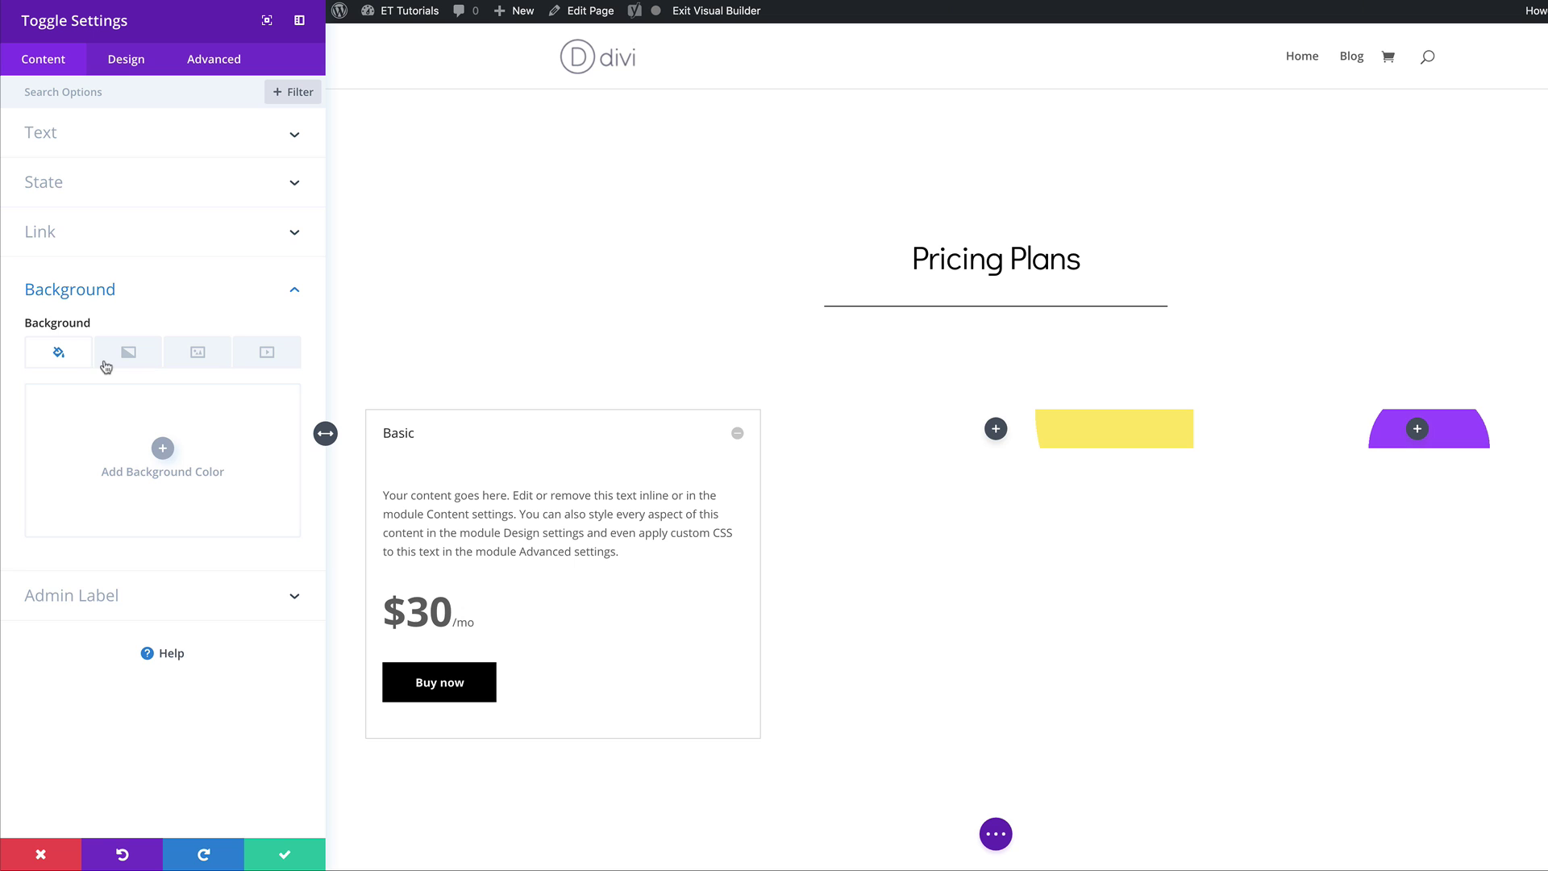
left_click(158, 449)
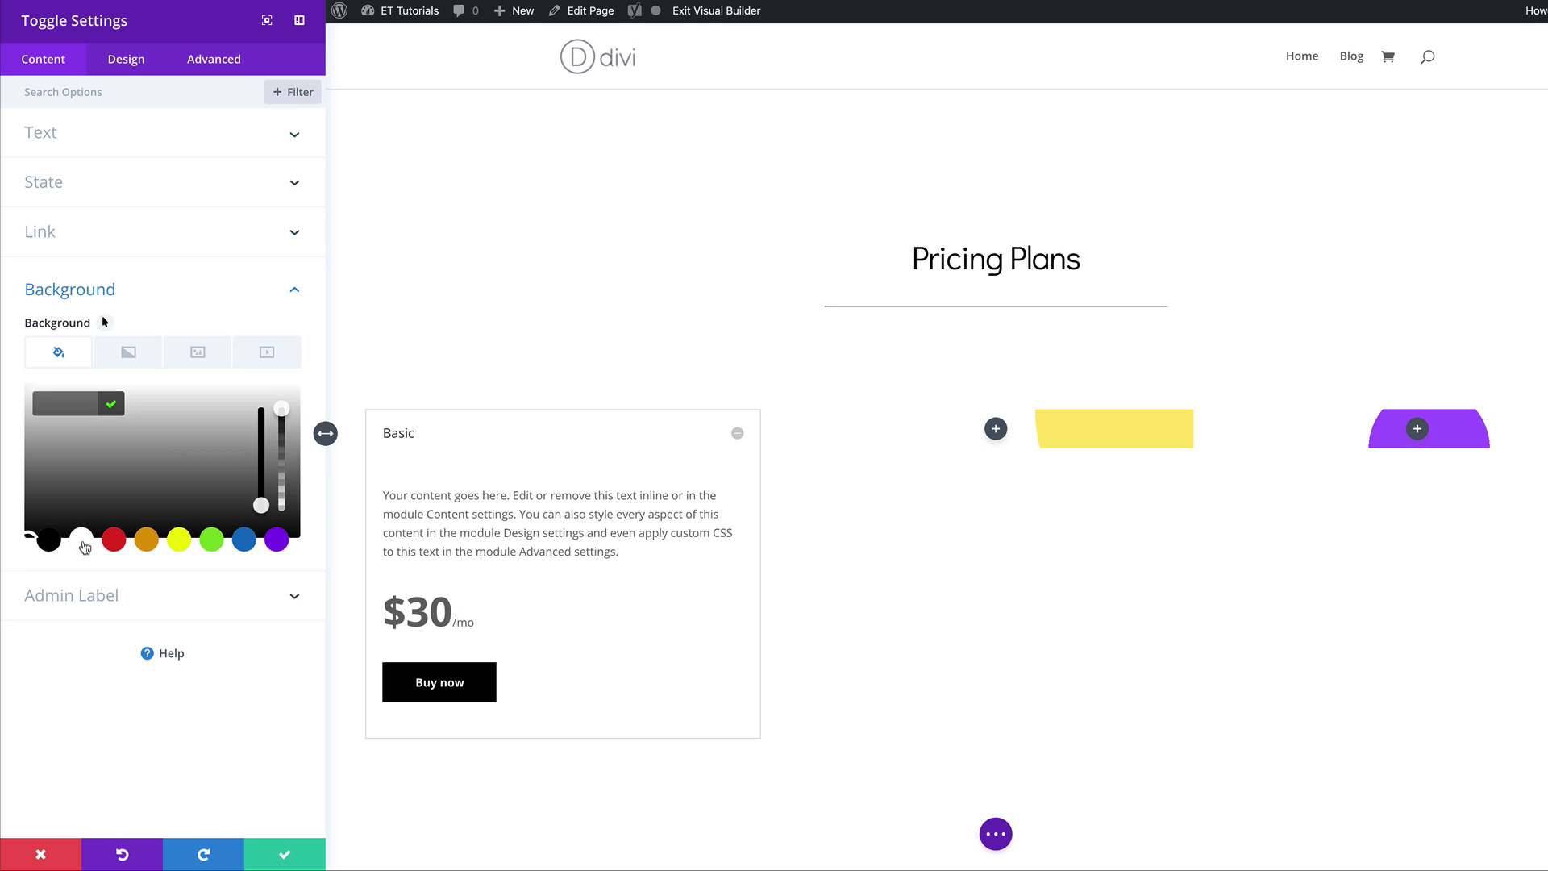
left_click(81, 540)
key("super+z")
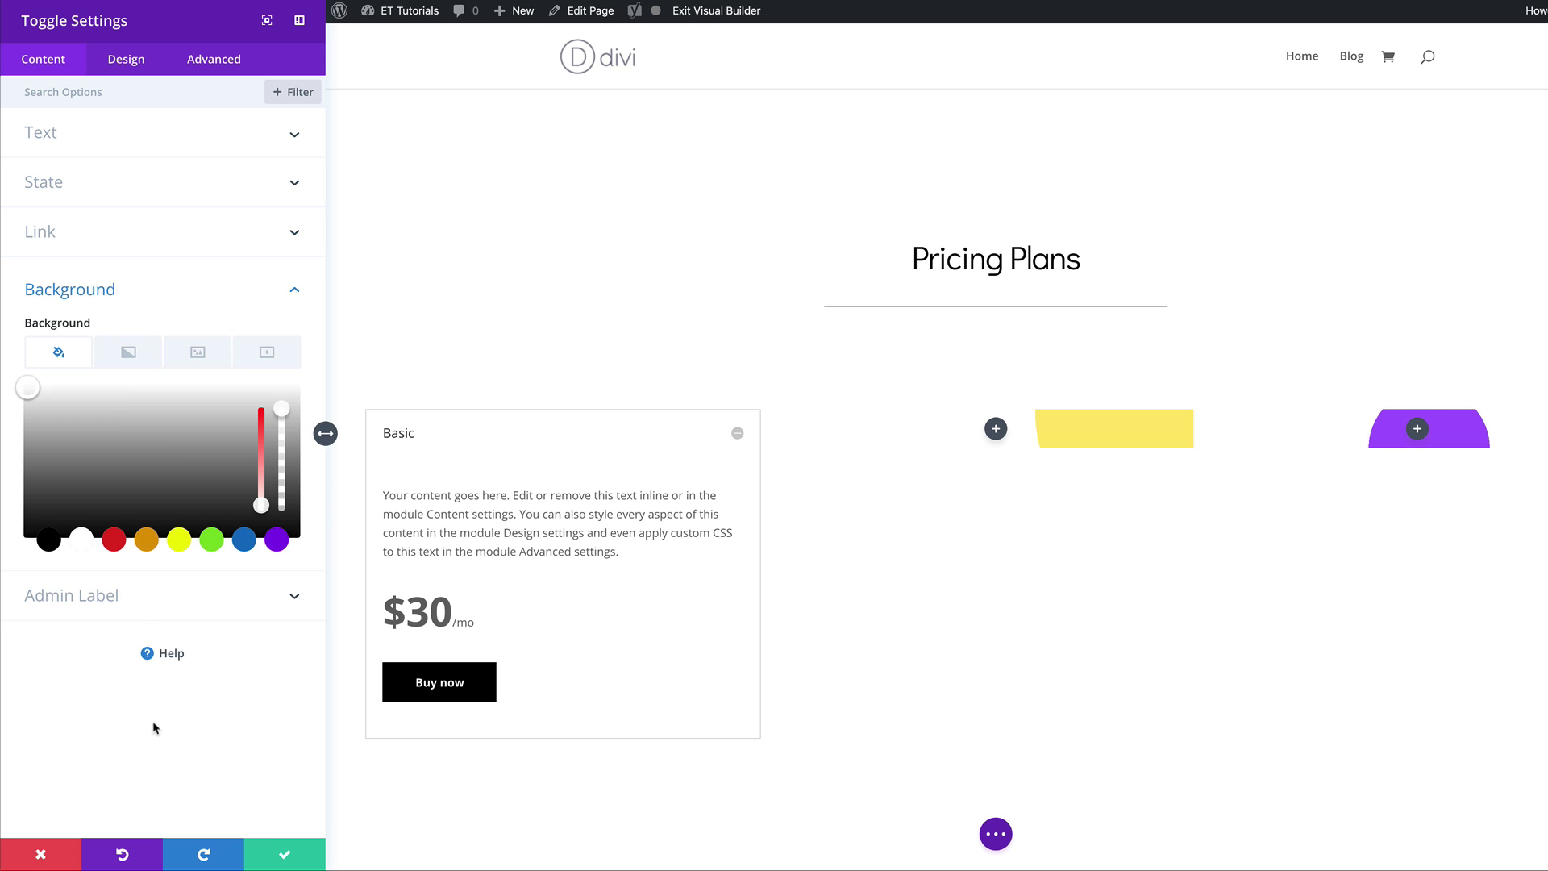
- Set the toggle icon colour to black and the Open Toggle Background Color to transparent
left_click(737, 433)
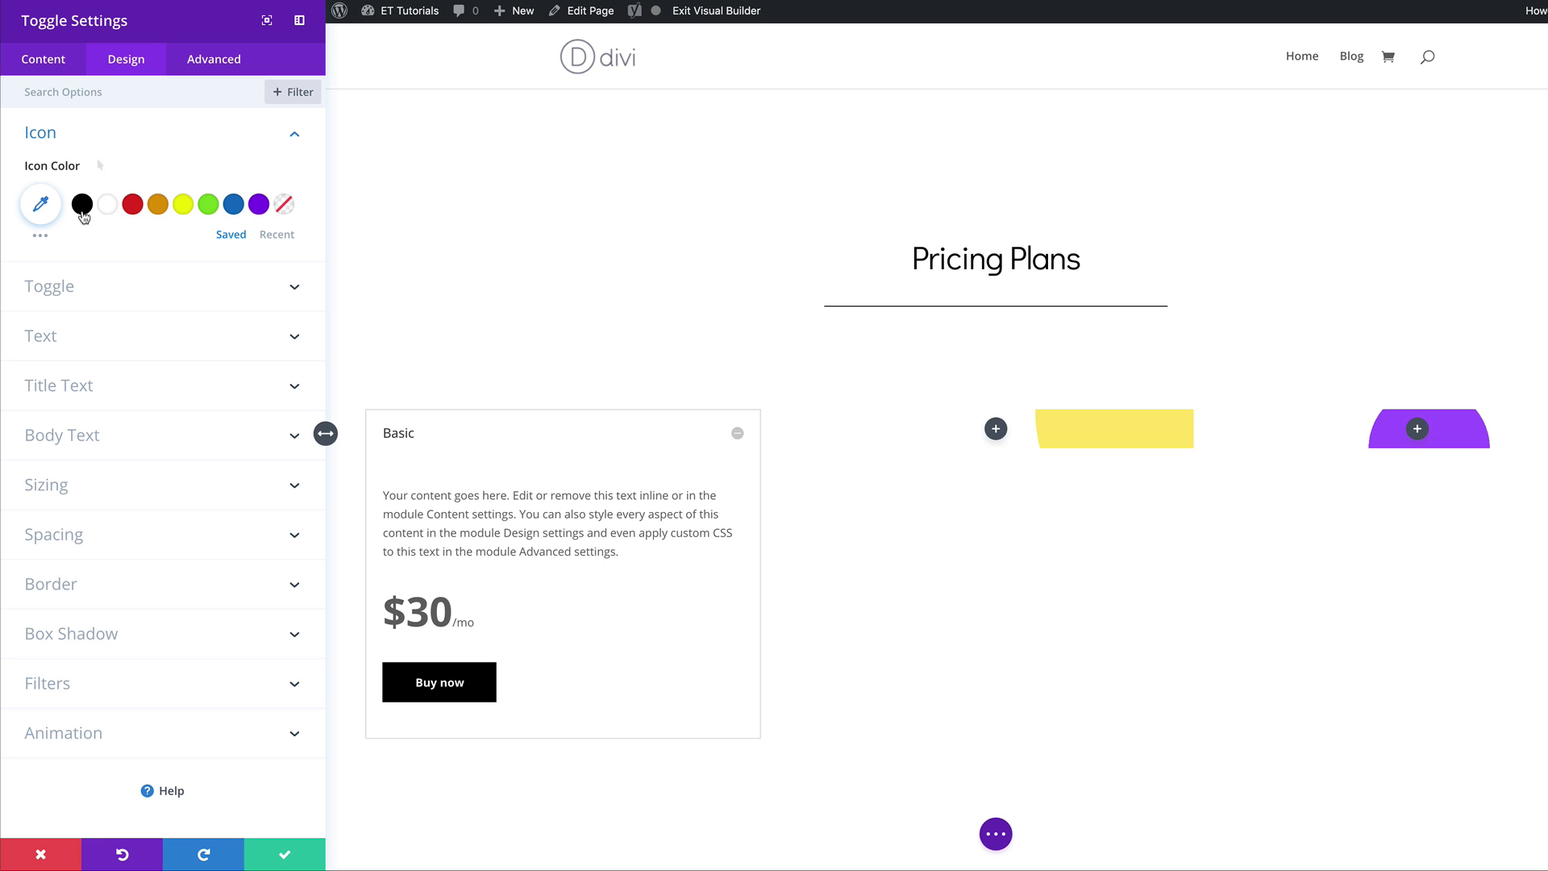
left_click(82, 207)
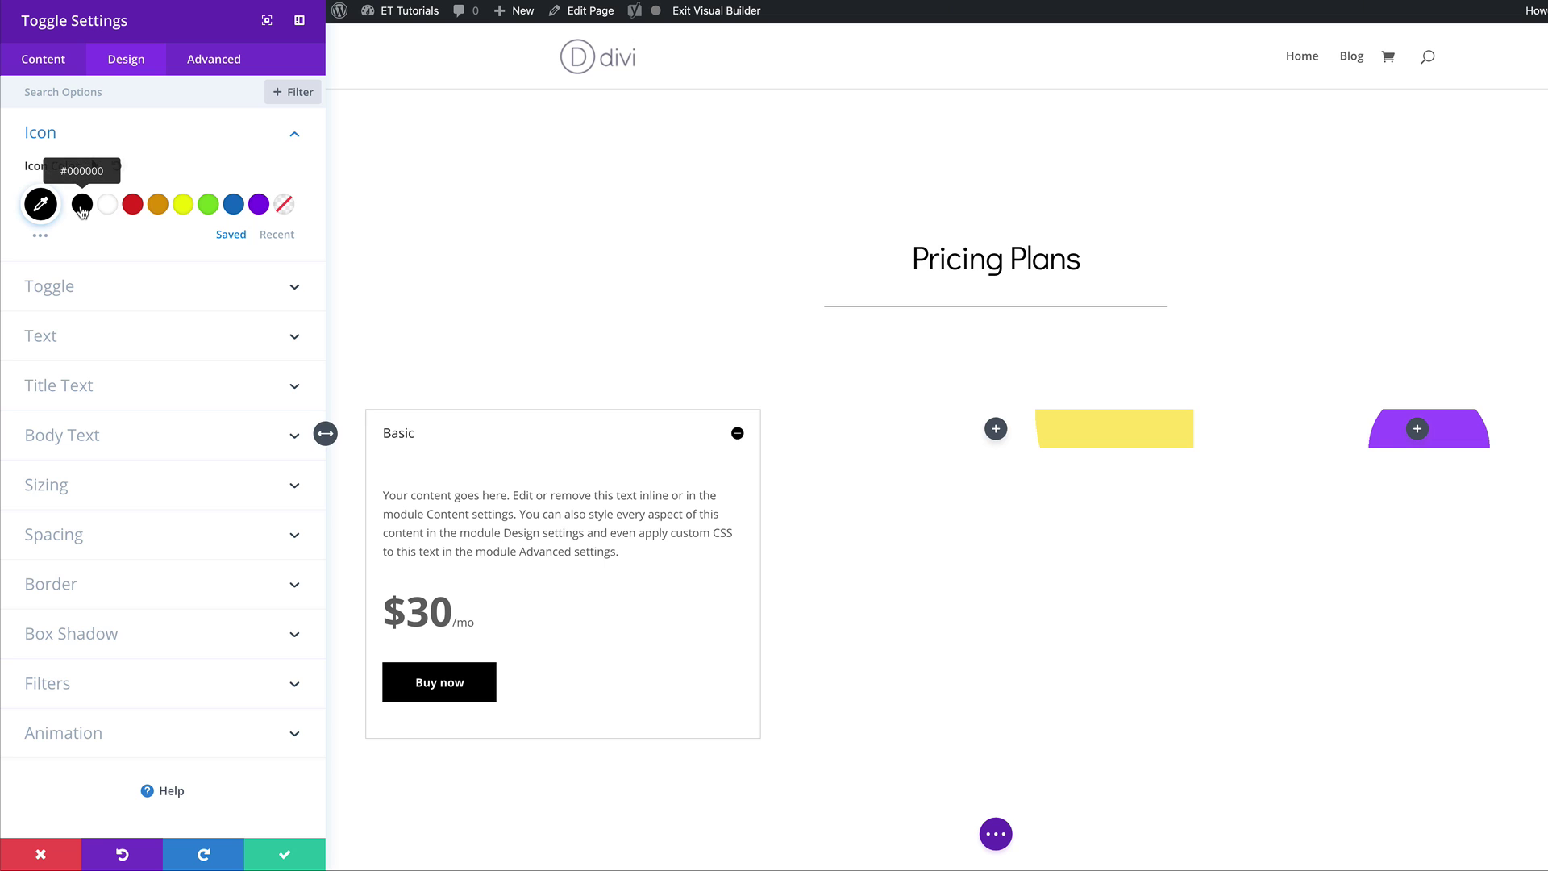
left_click(100, 296)
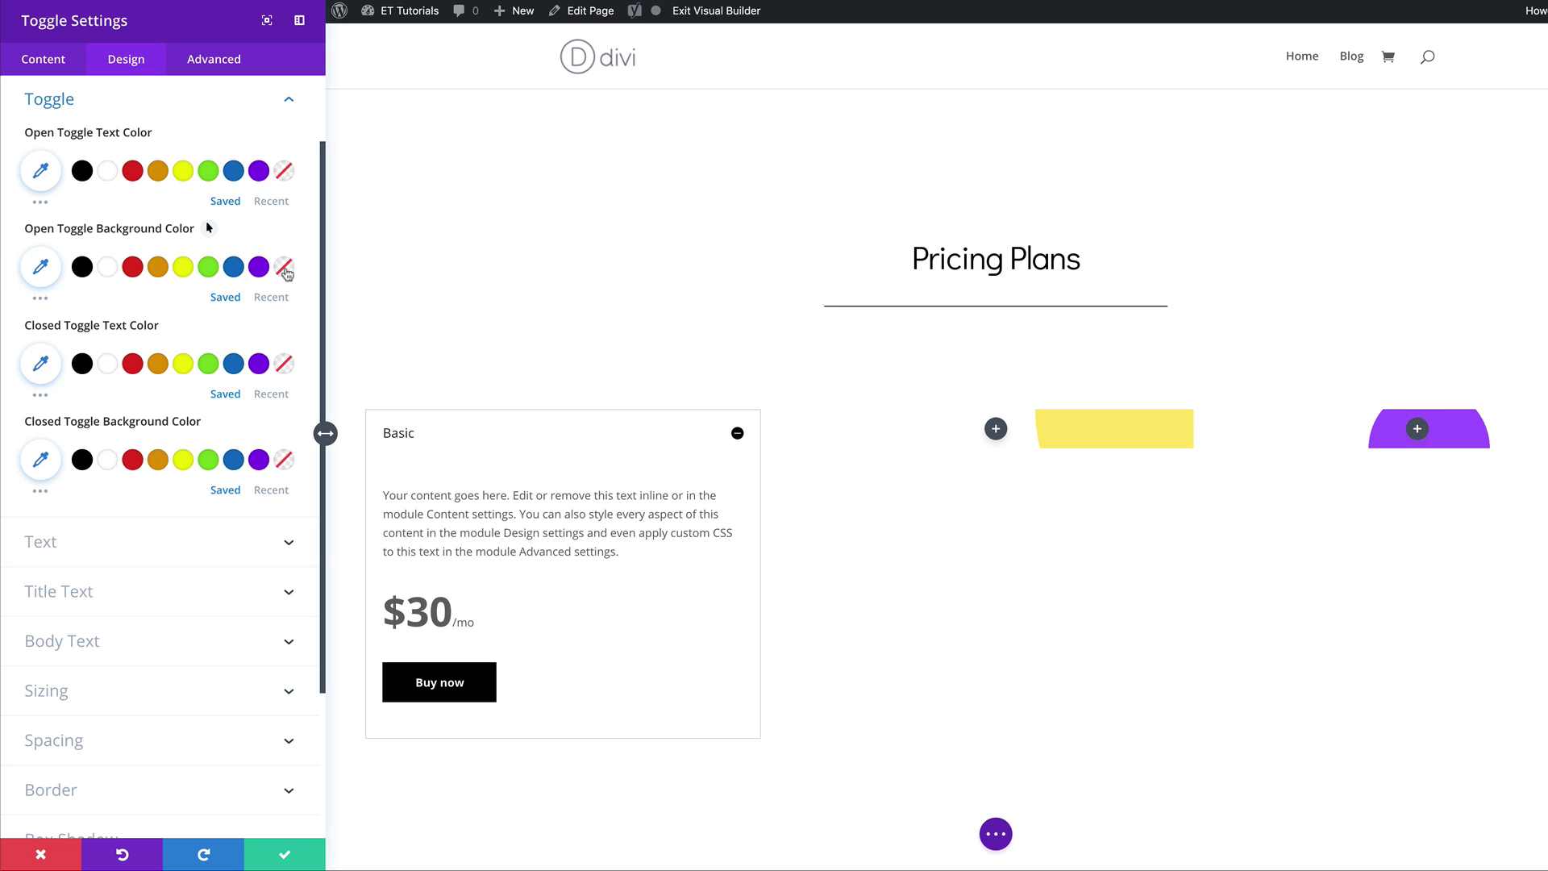
left_click(284, 269)
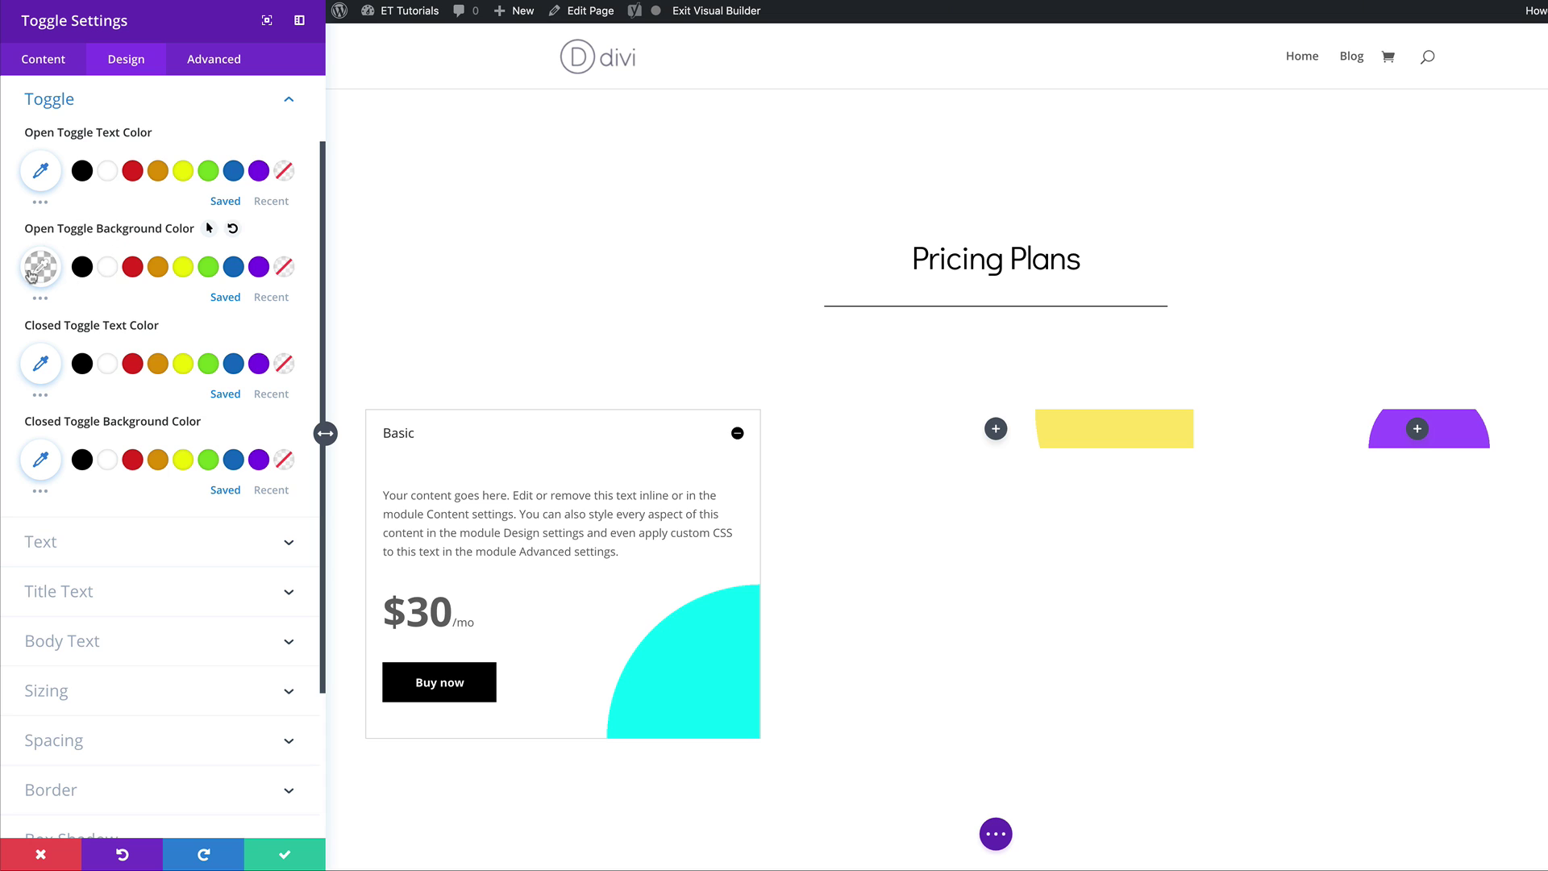
left_click(109, 272)
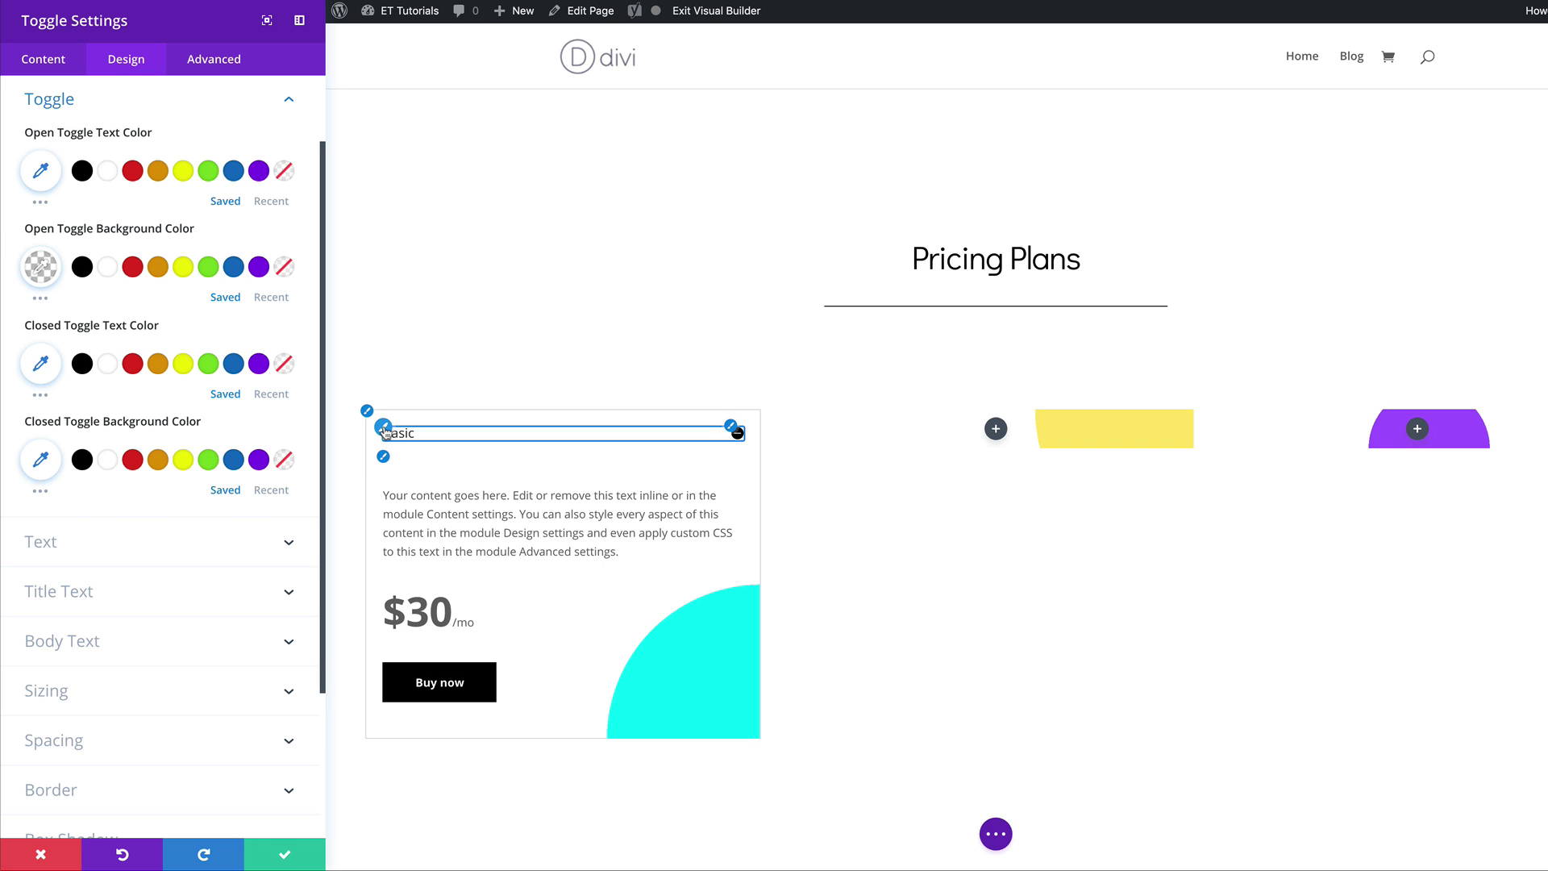
left_click(385, 430)
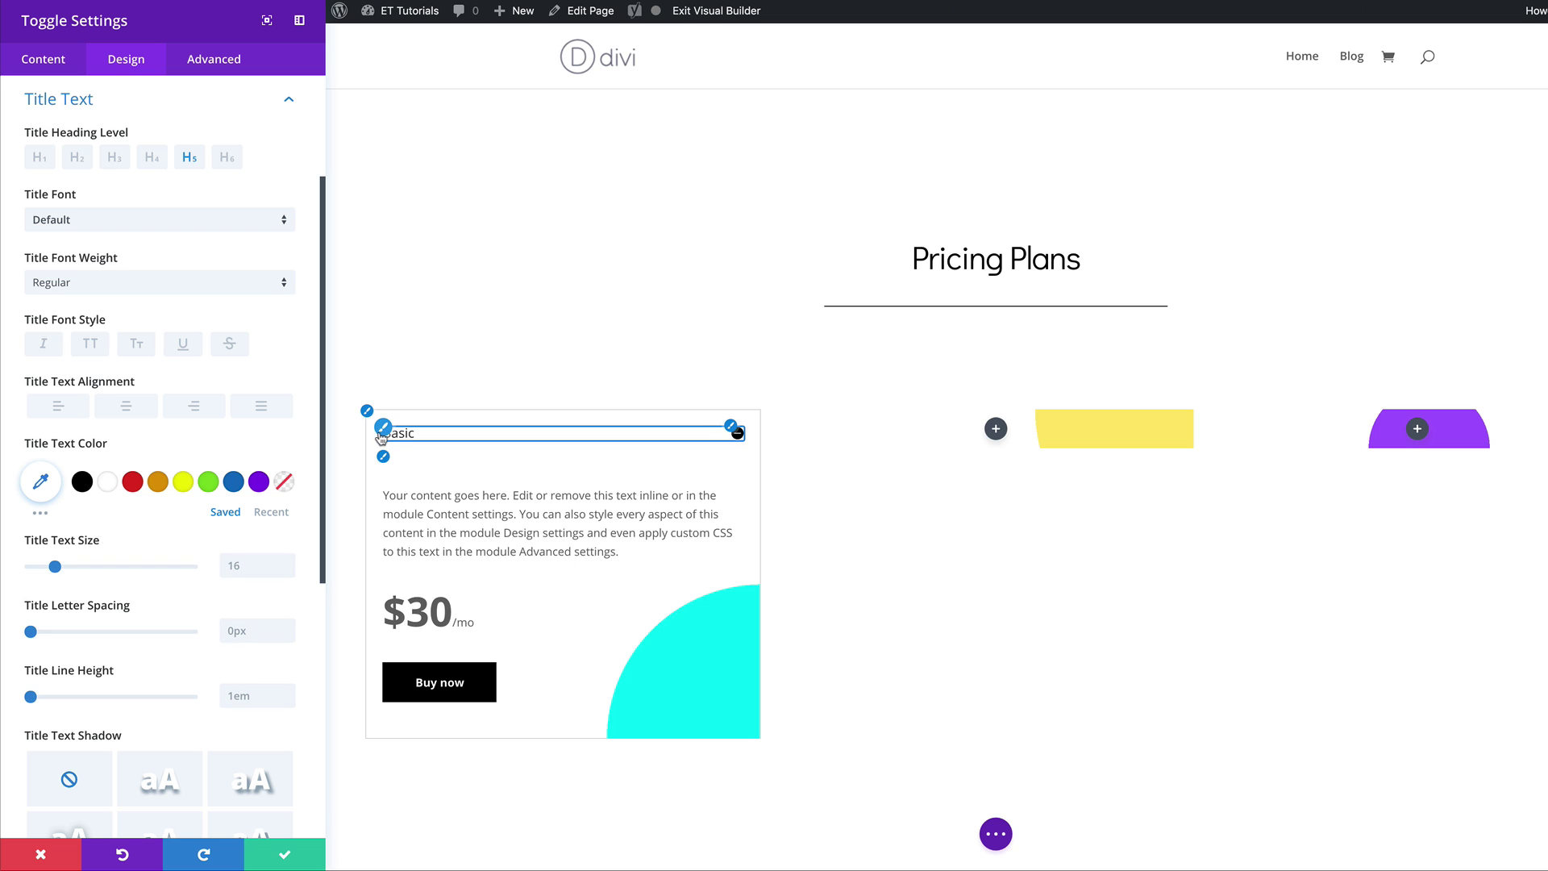
- Style the toggle title as bold, black Didact Gothic
left_click(103, 226)
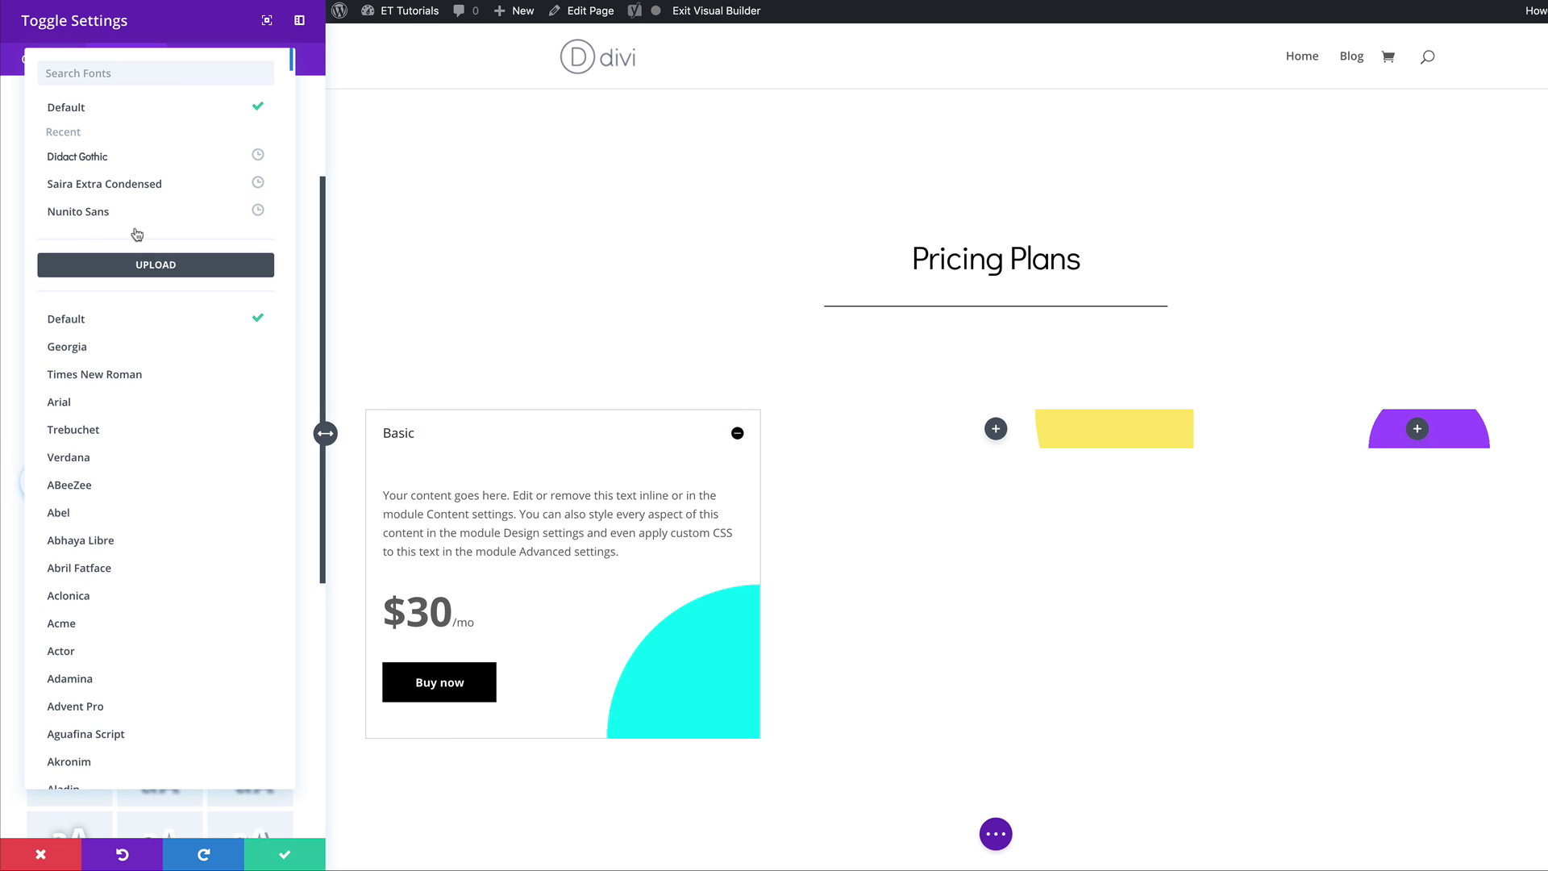
left_click(100, 164)
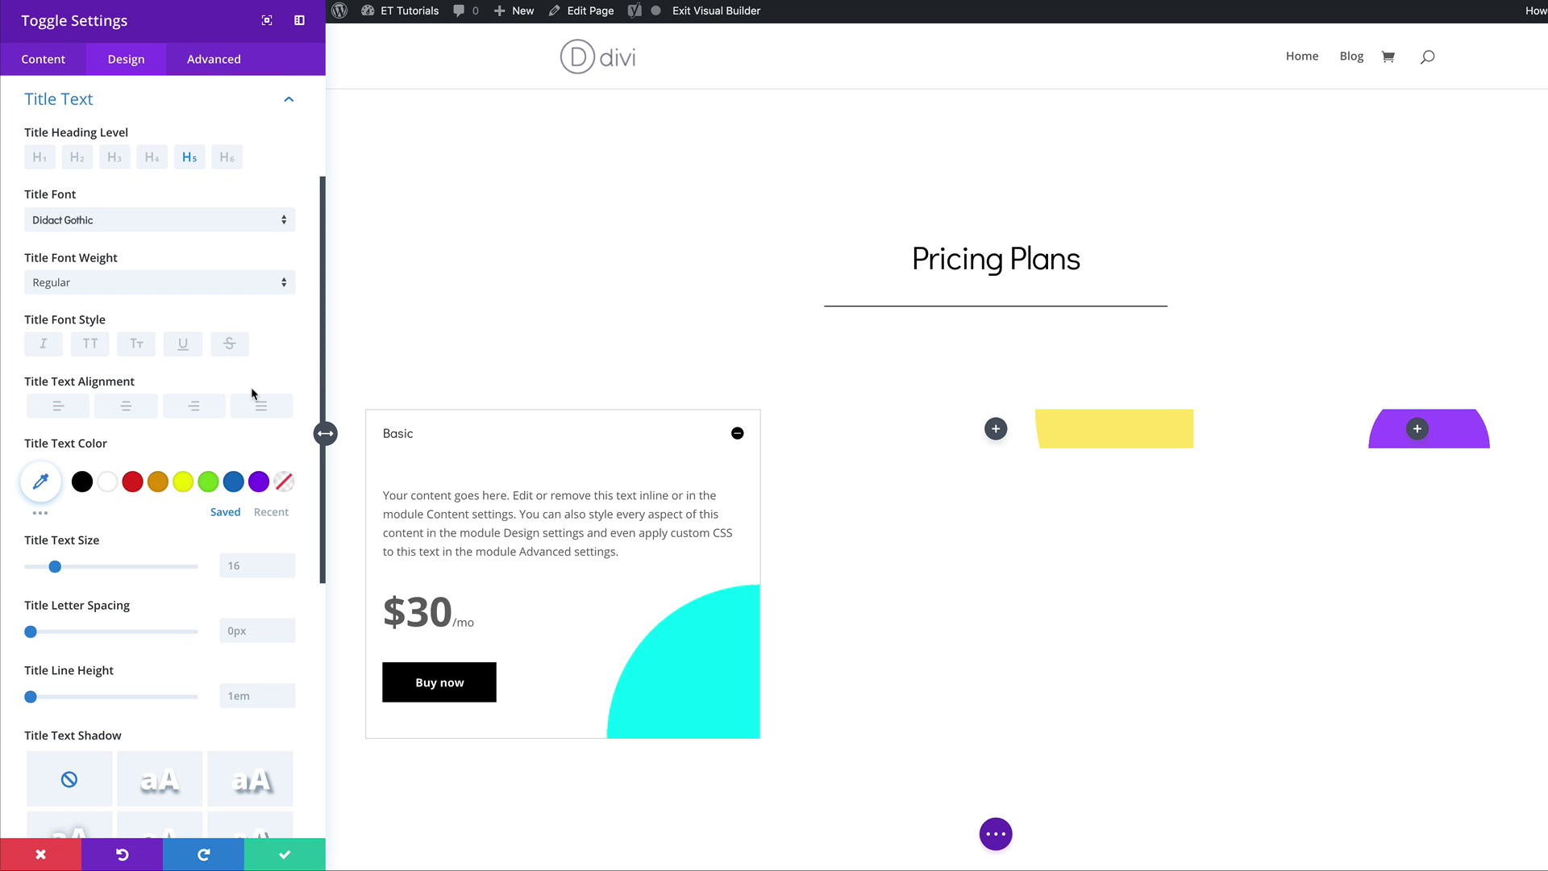
left_click(95, 283)
left_click(97, 323)
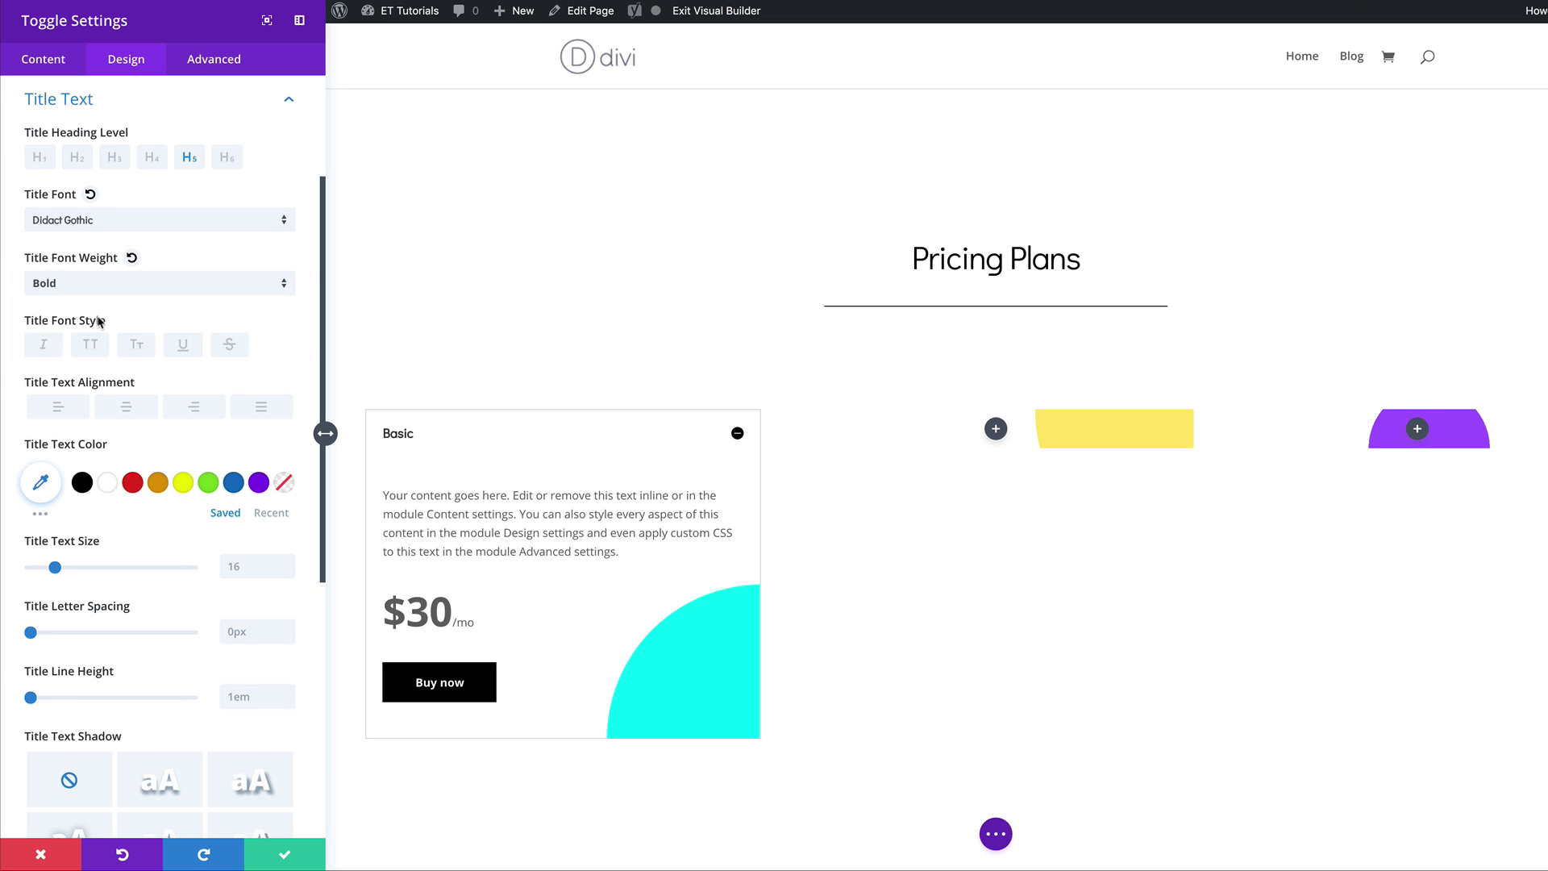
left_click(82, 484)
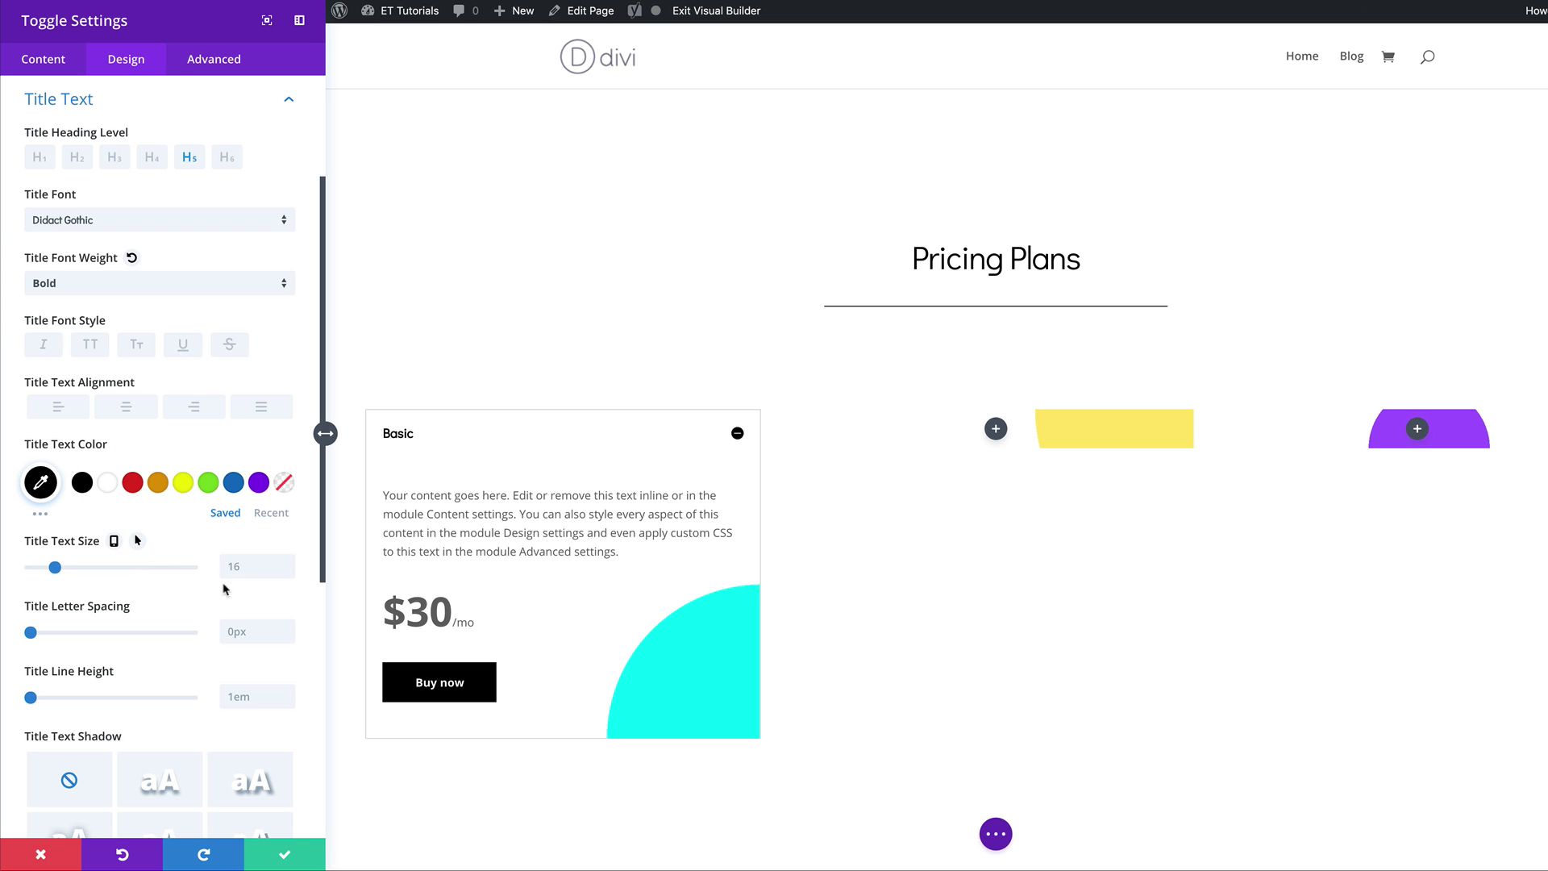
- Set the title text size to 3.5vw and enable responsive sizing
left_click(245, 567)
type("3.5vw")
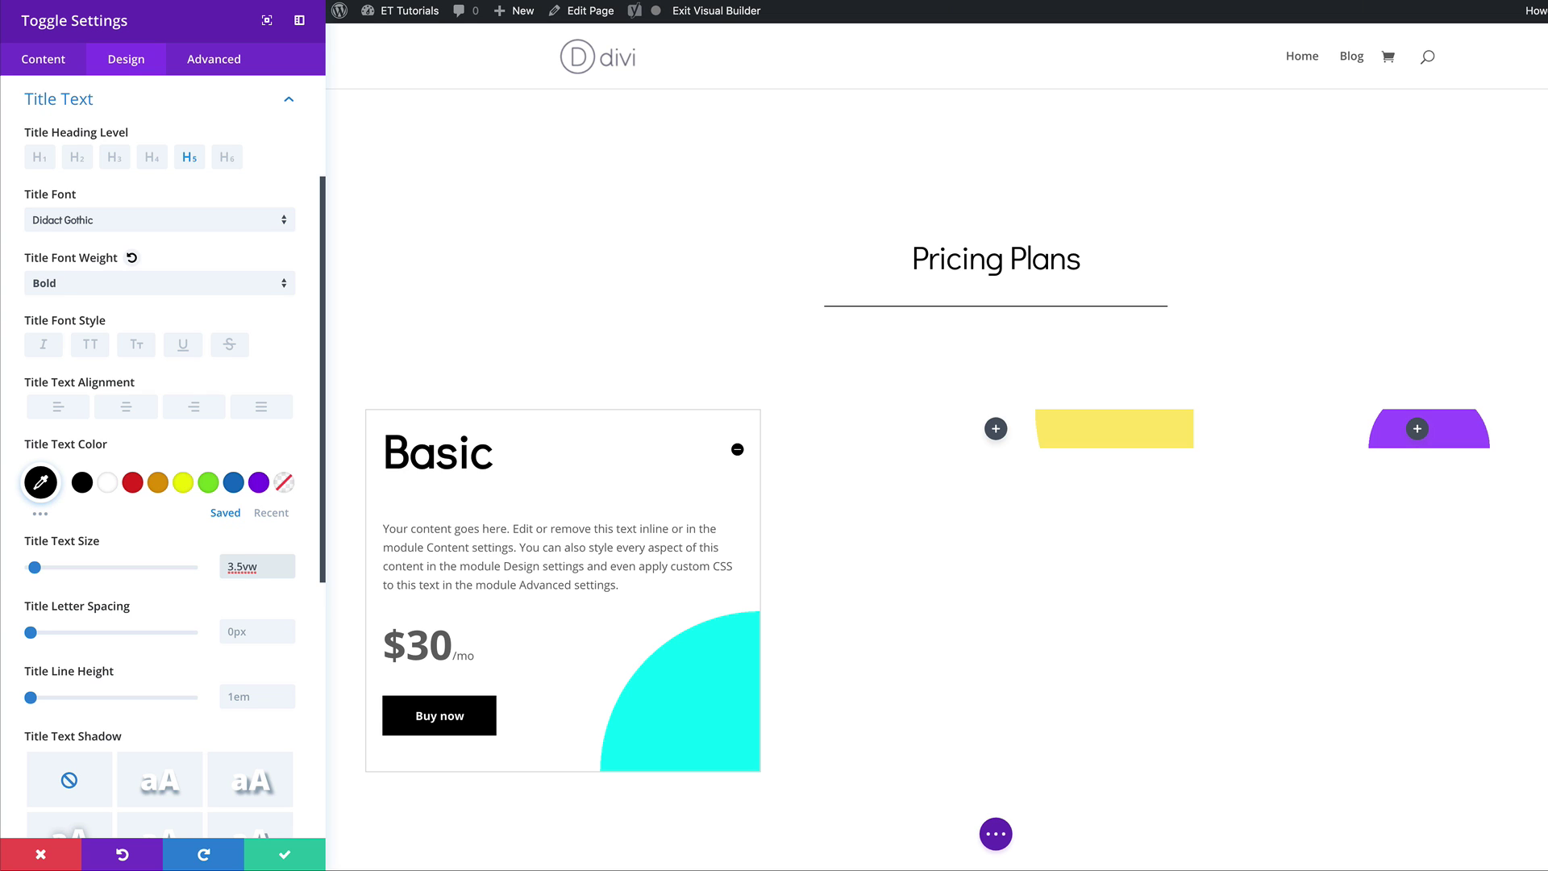
mouse_move(129, 555)
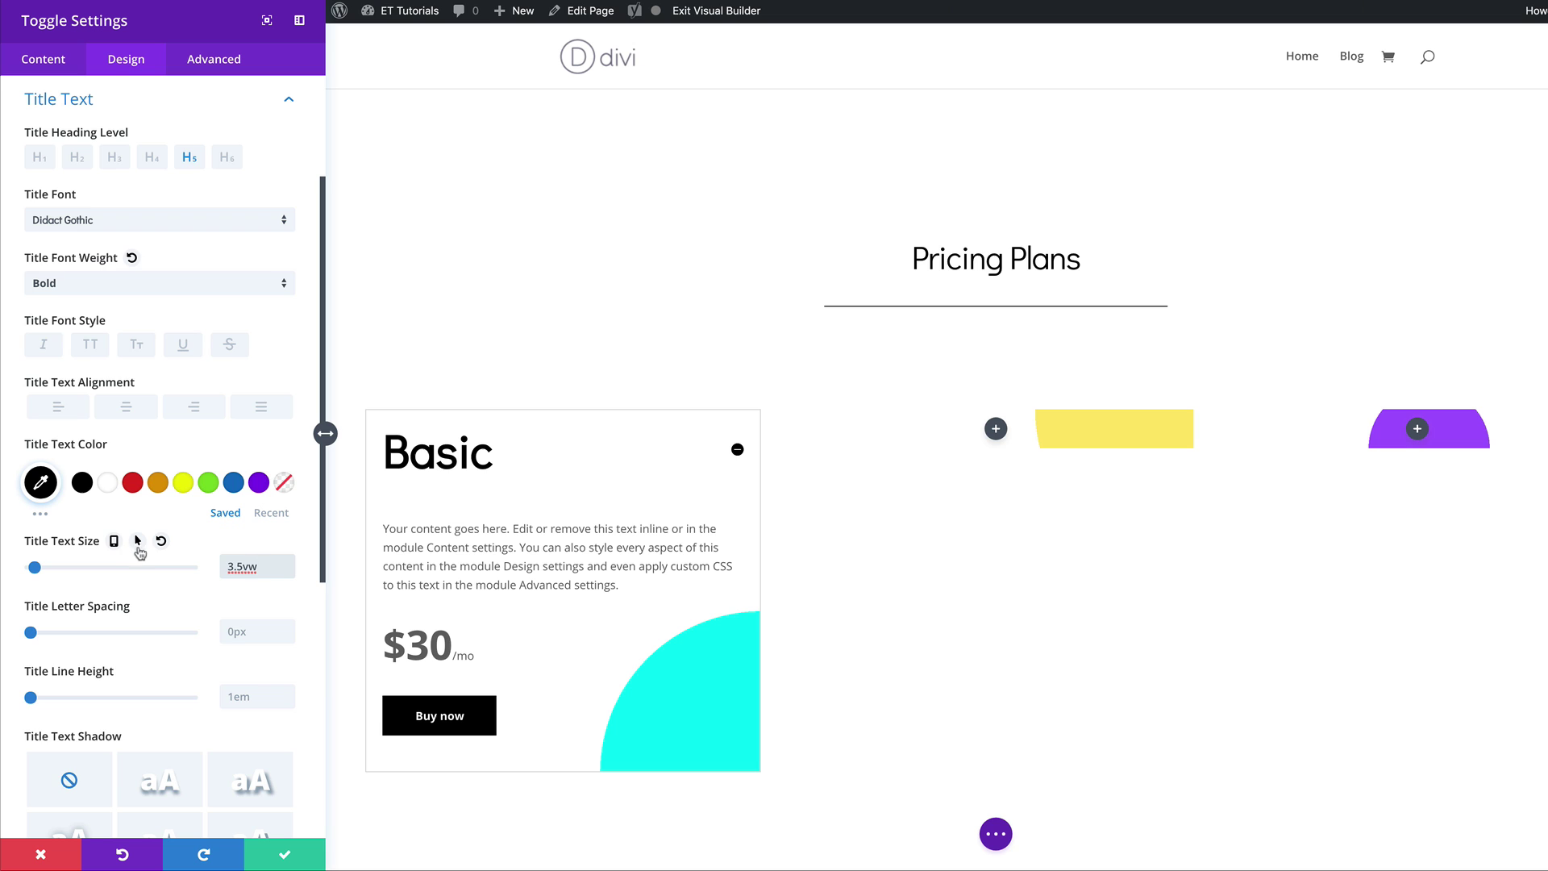
left_click(114, 541)
- Set the title size to 60px on tablet and 40px on phone, then return to desktop
left_click(142, 583)
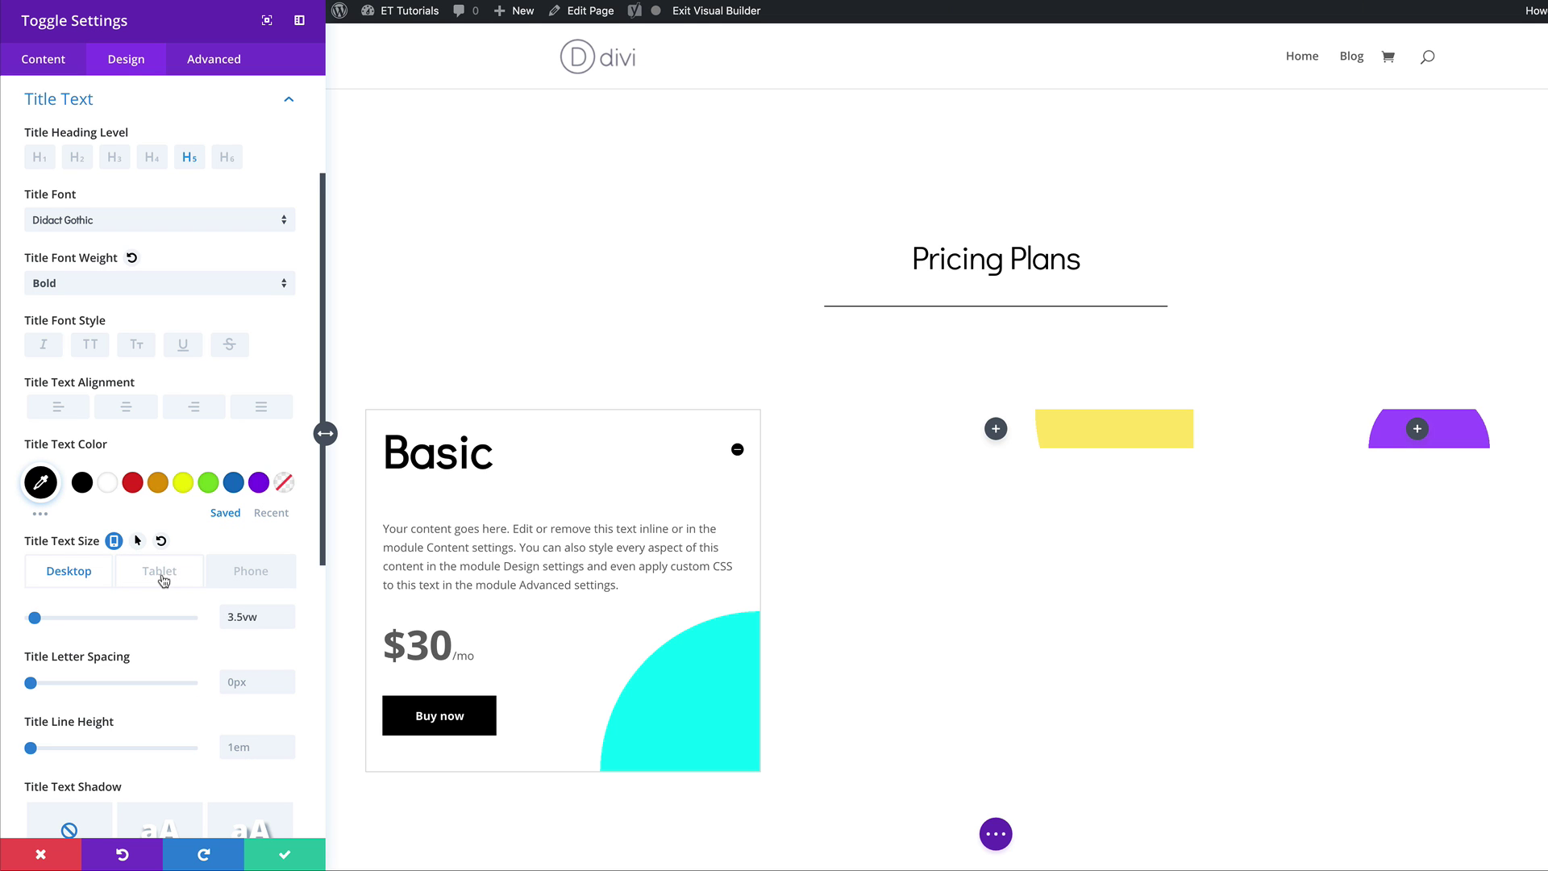
left_click(252, 617)
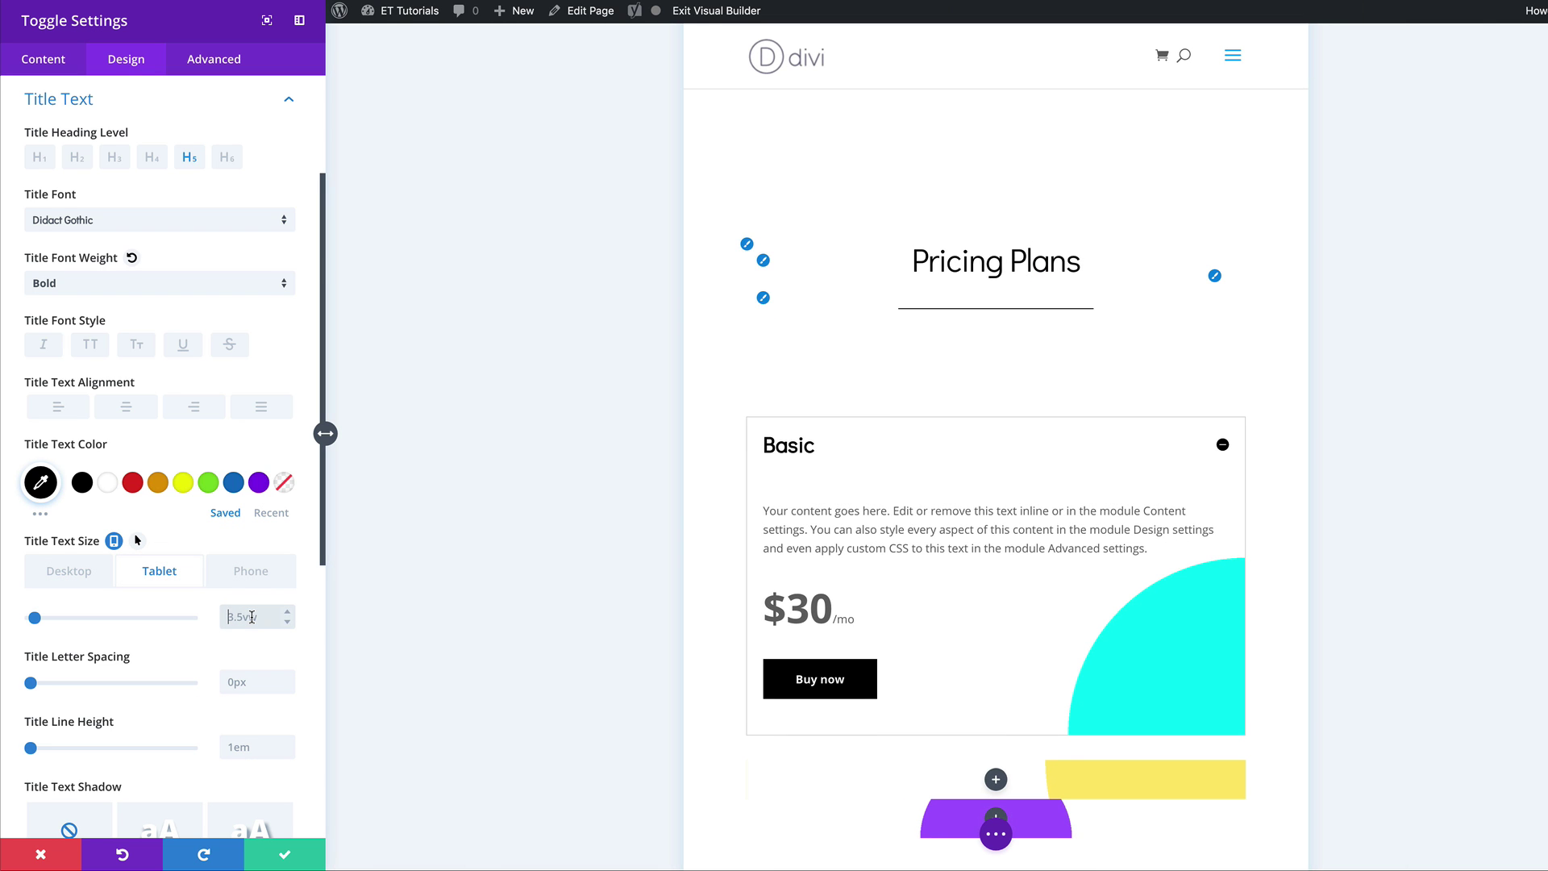
key("ctrl+a")
type("60px")
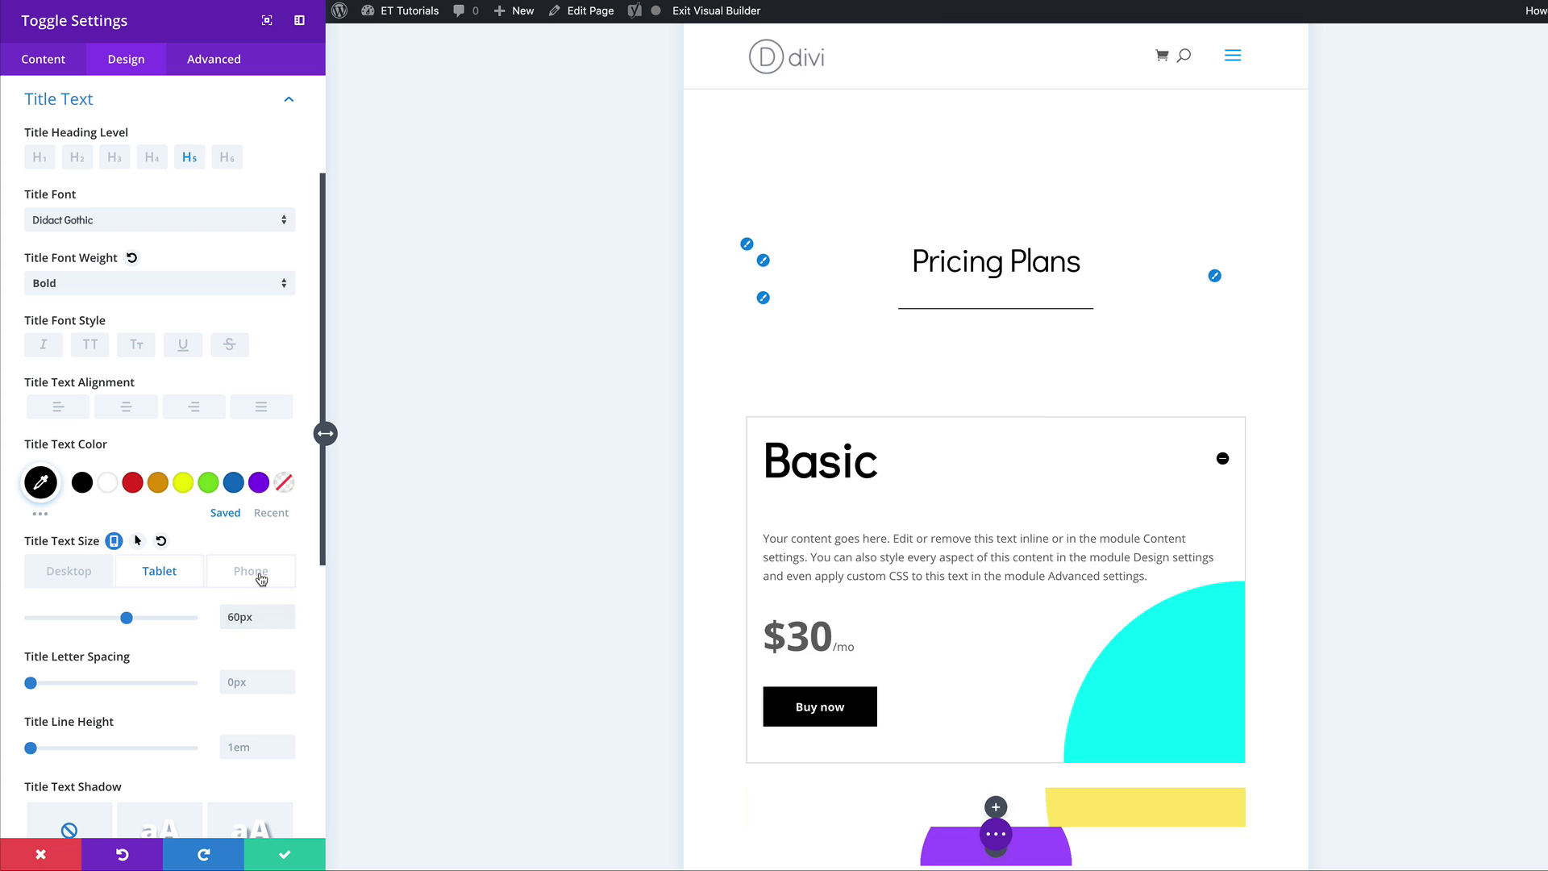
left_click(259, 577)
left_click(233, 616)
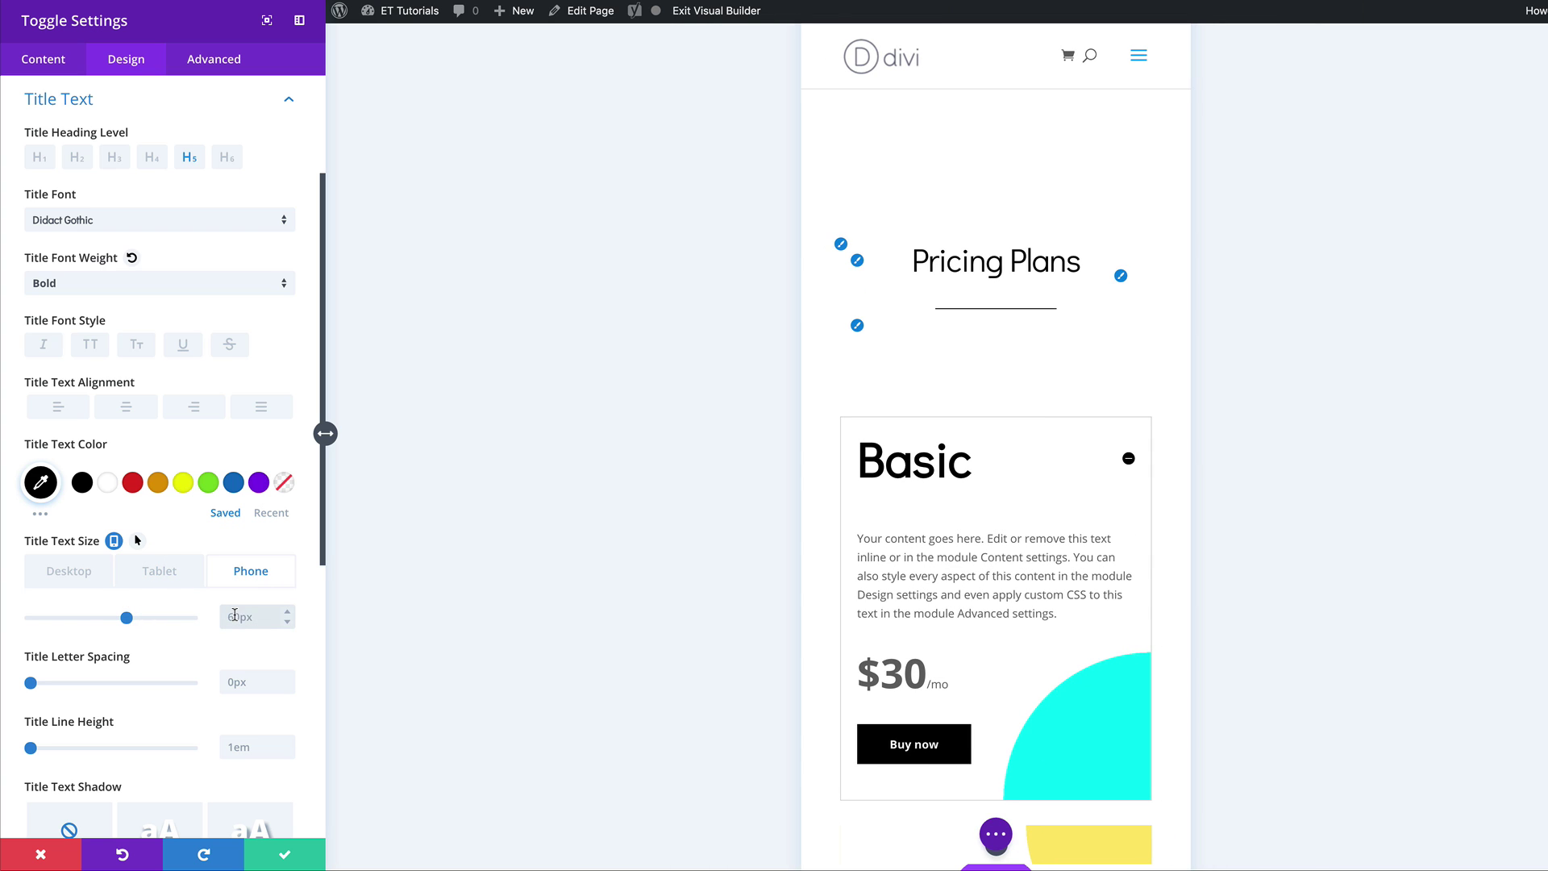
type("40px")
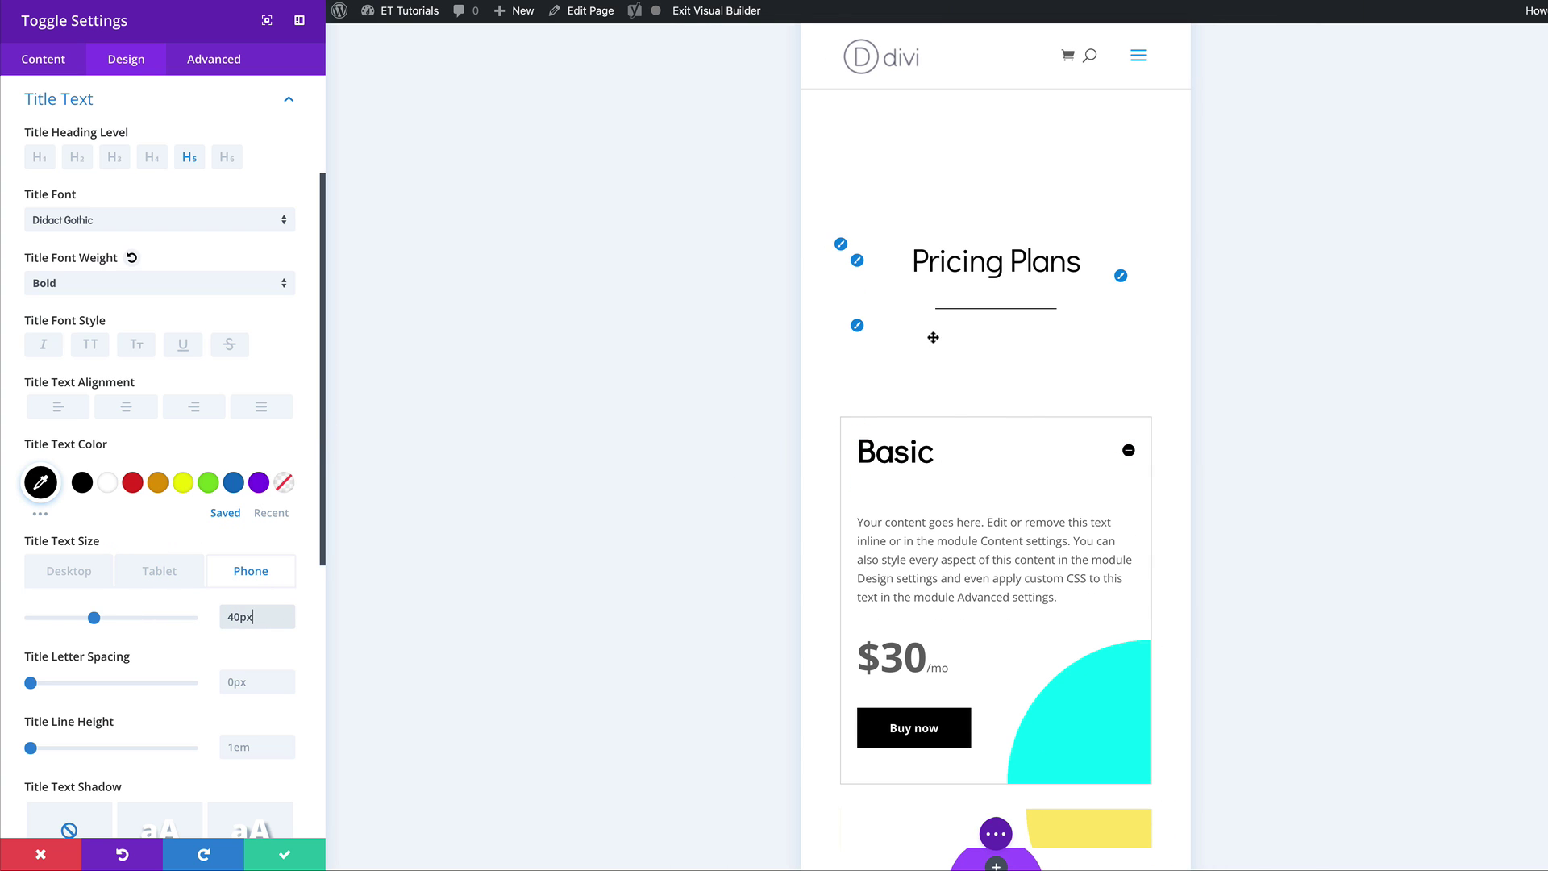
left_click(71, 576)
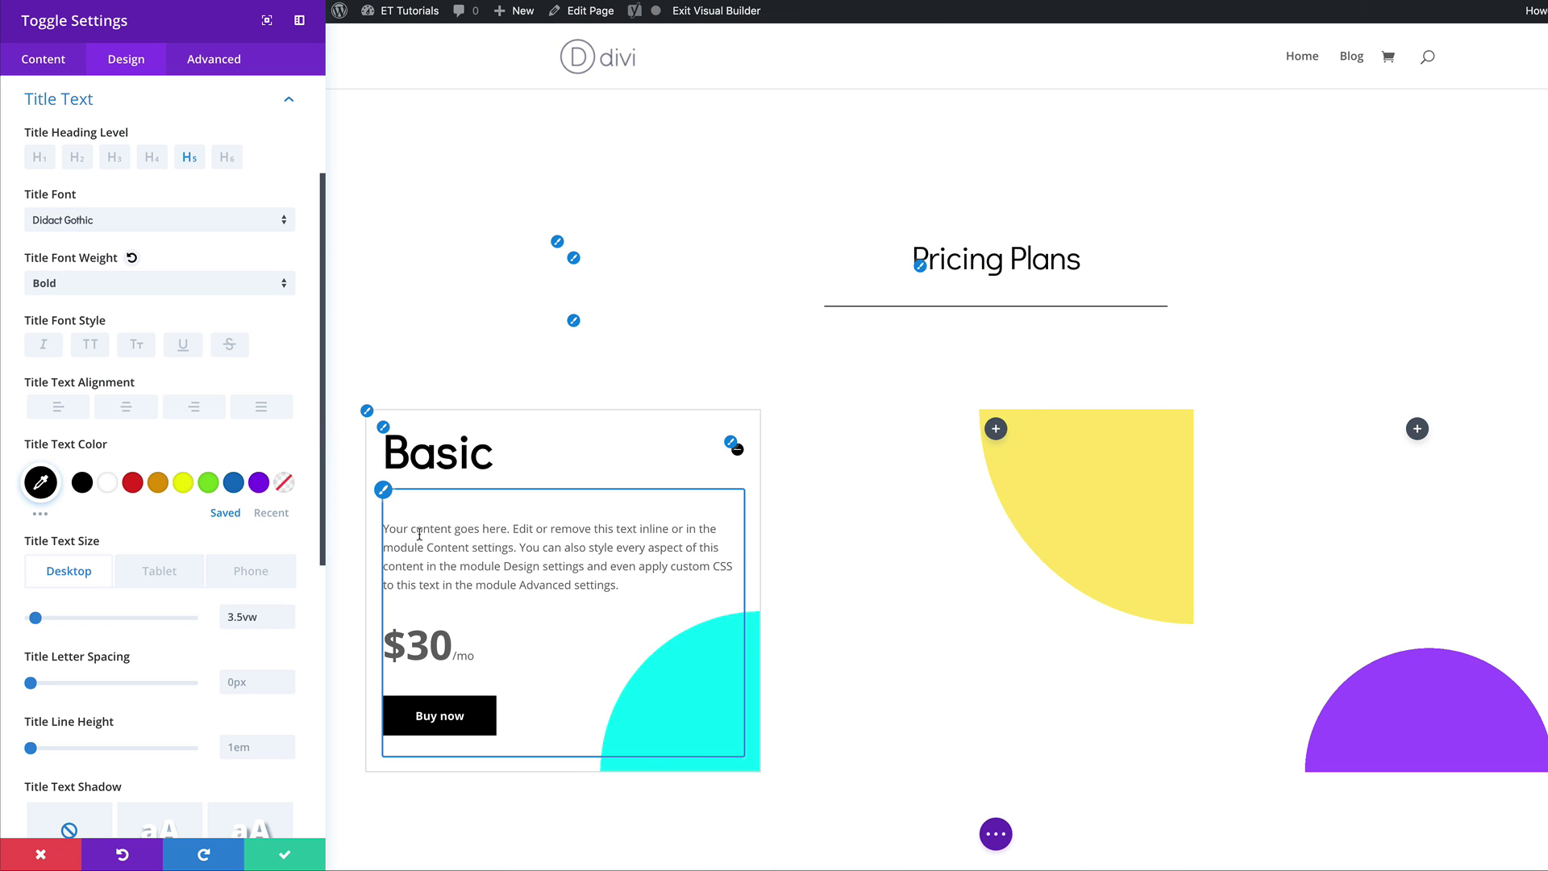
left_click(384, 491)
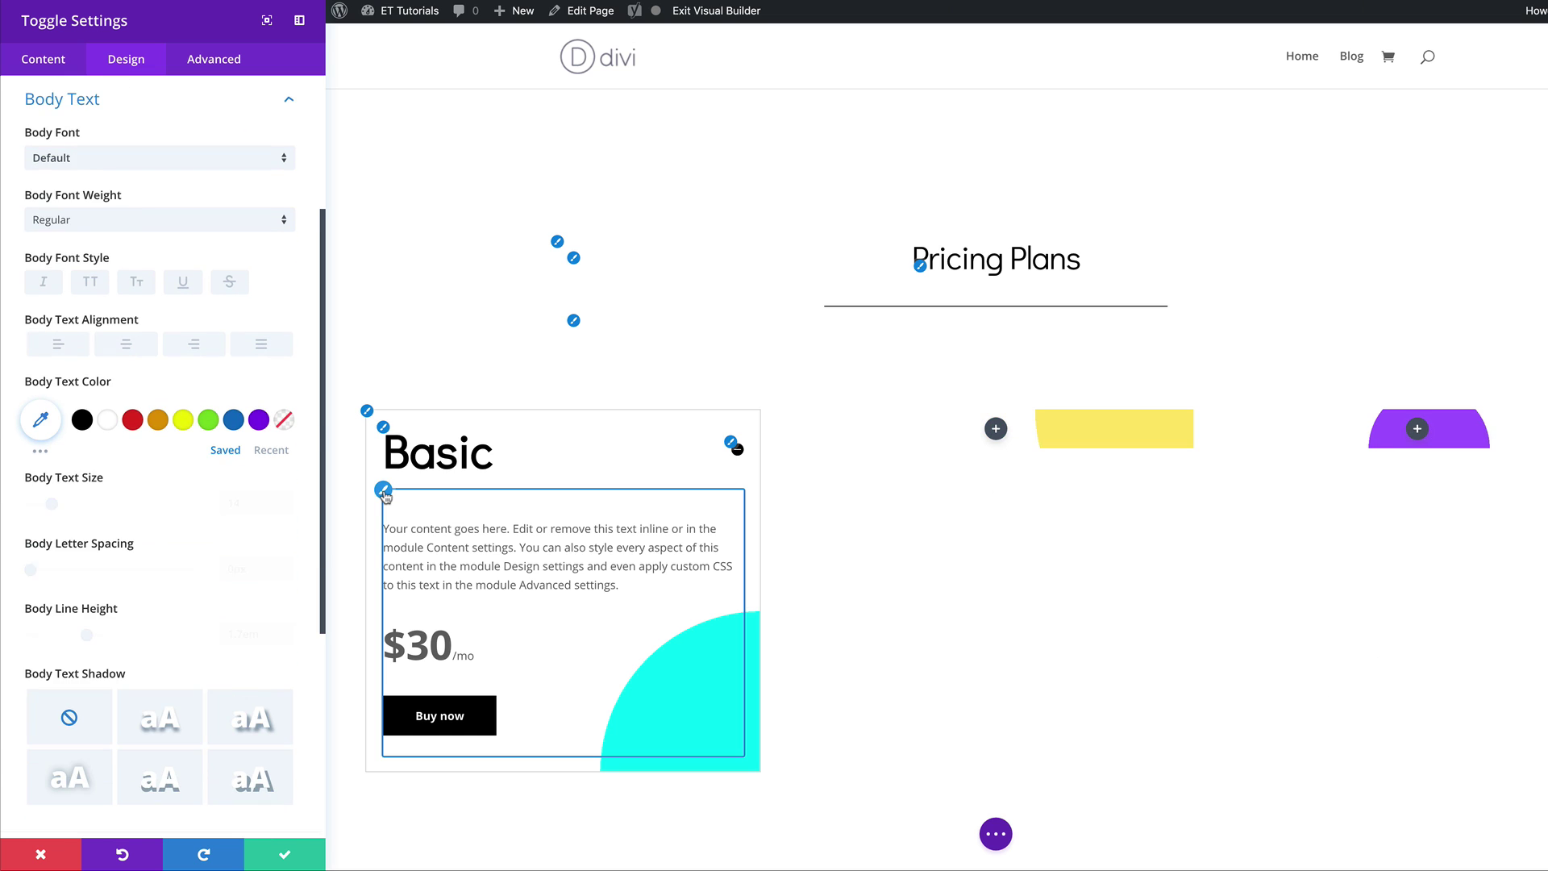
- Make the body text black, left-aligned Didact Gothic at 18px with 1.5em line height, and save
left_click(118, 162)
left_click(118, 162)
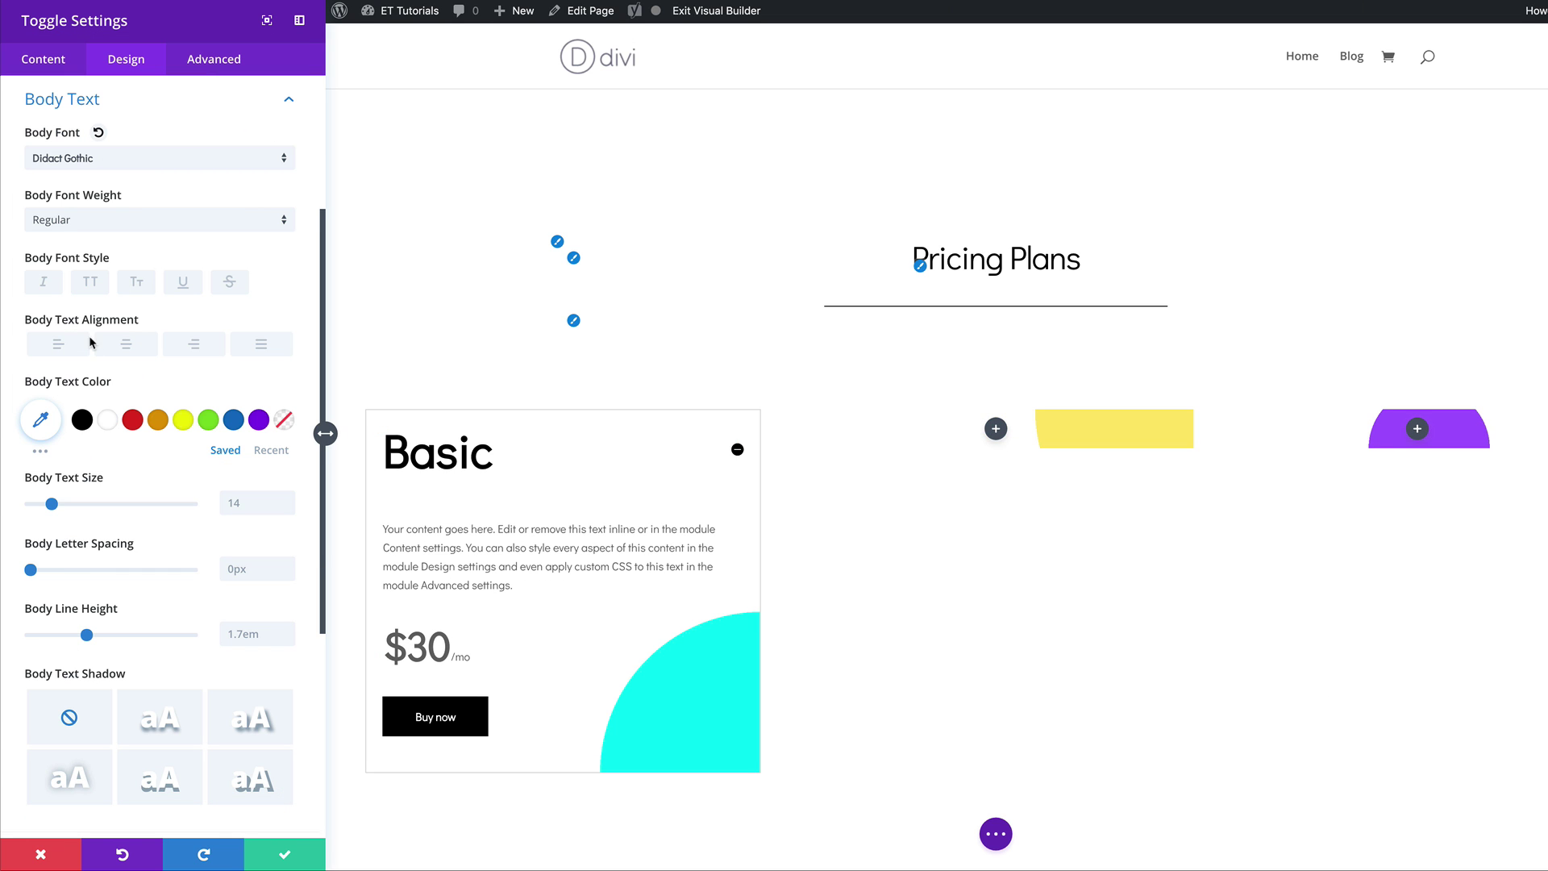
left_click(63, 347)
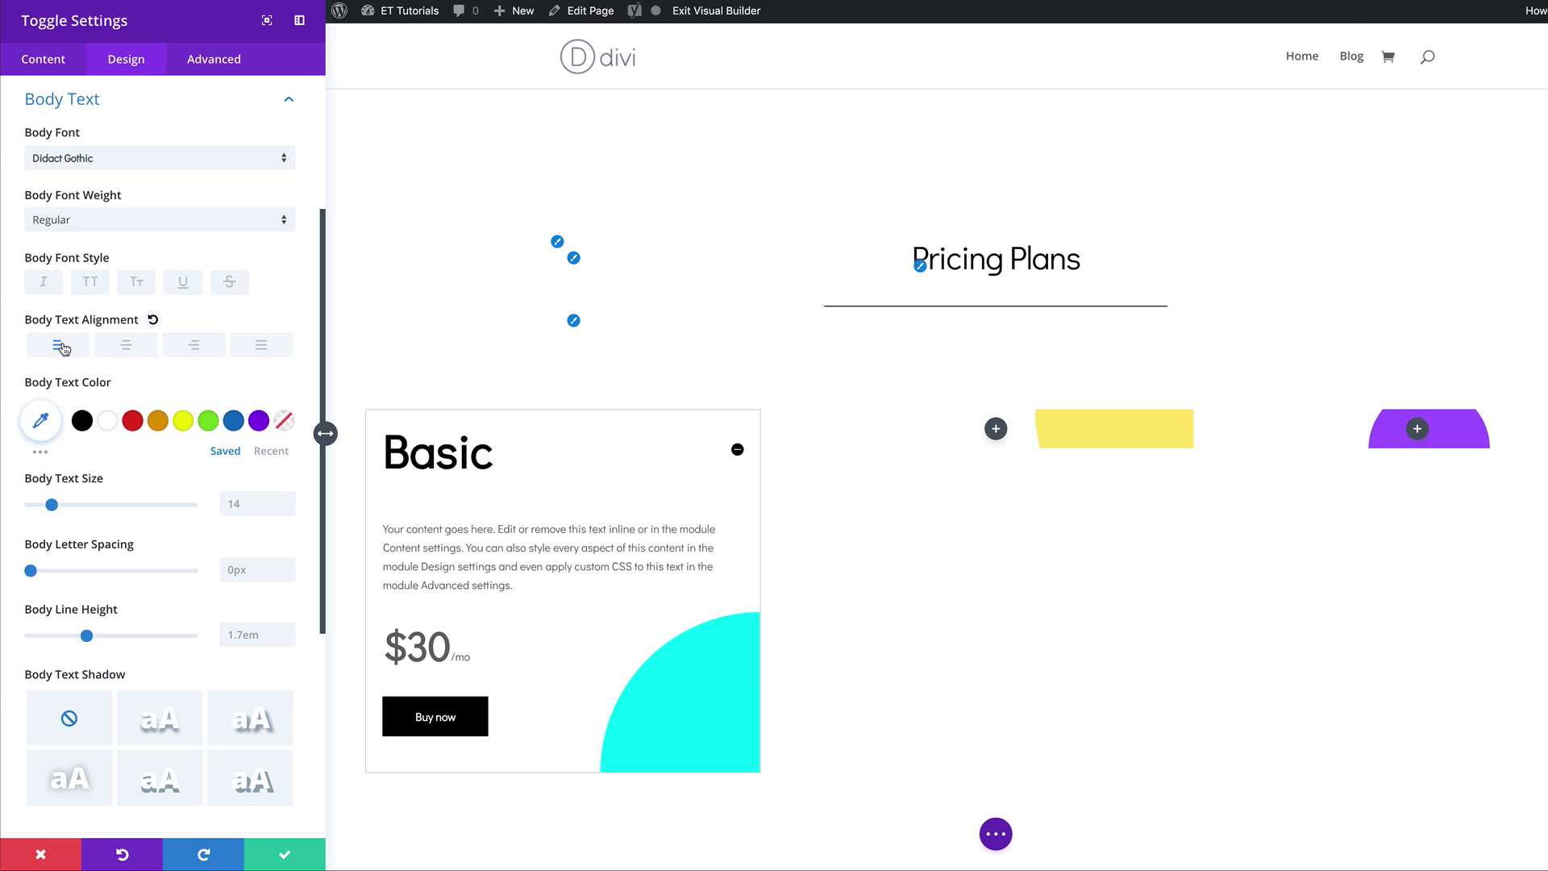
left_click(83, 422)
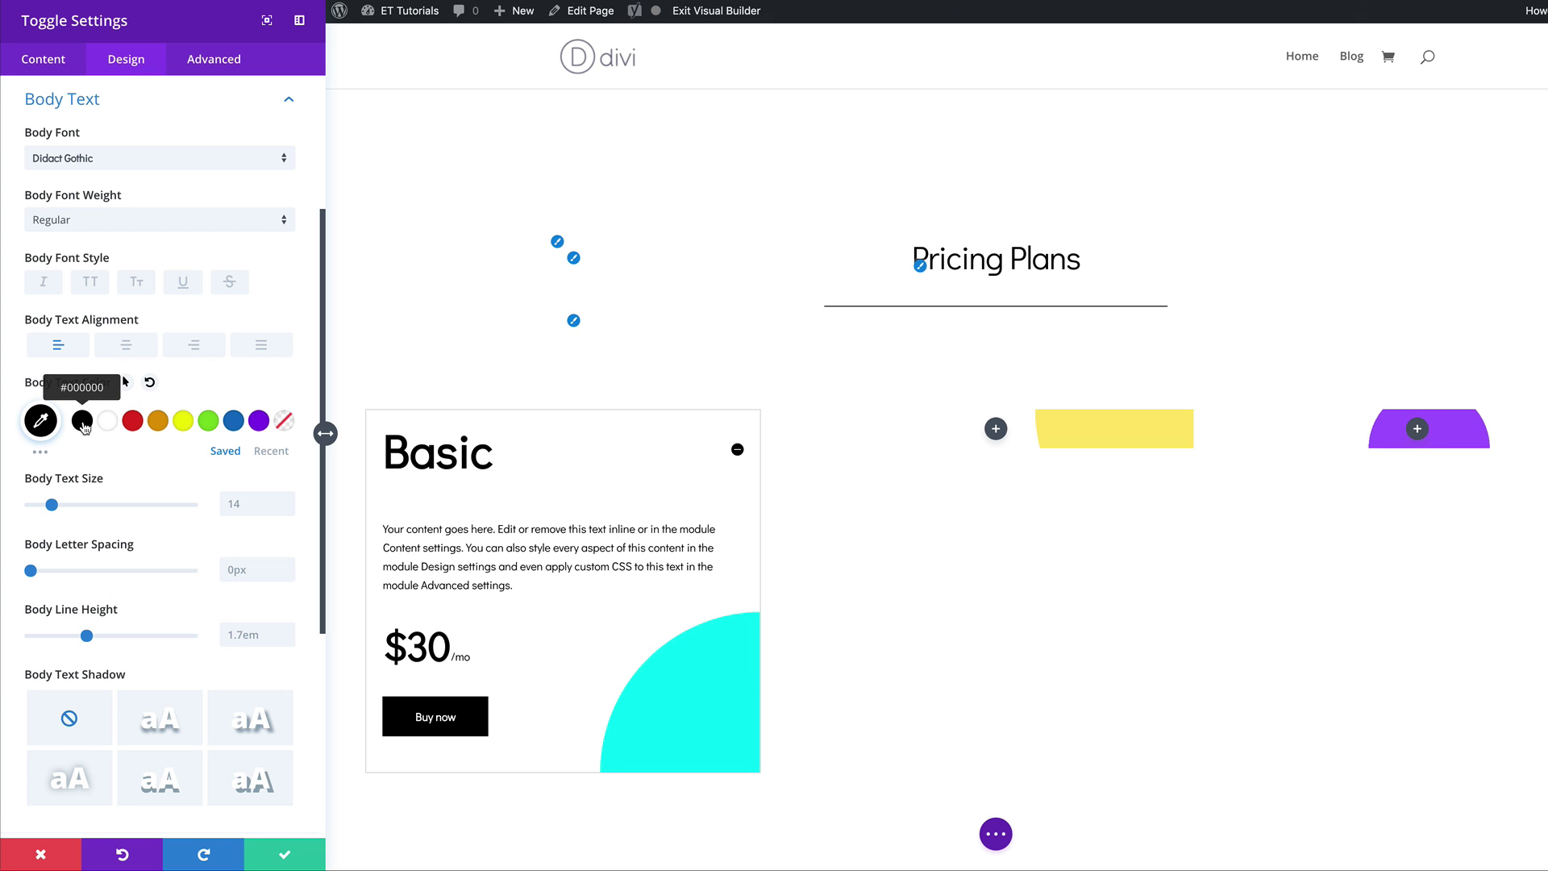
left_click(243, 506)
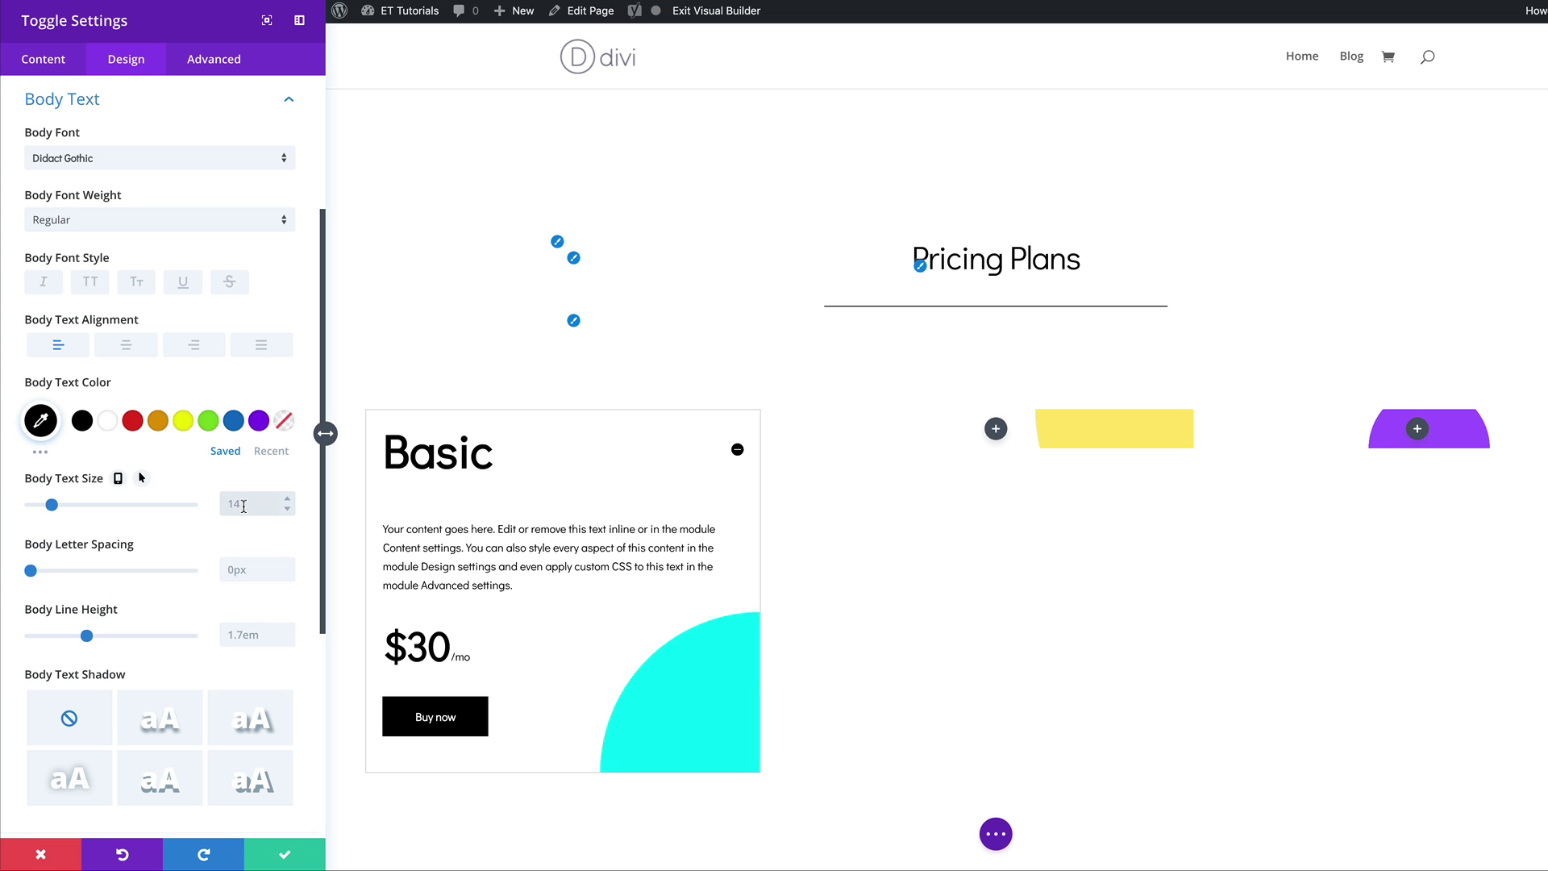
type("18")
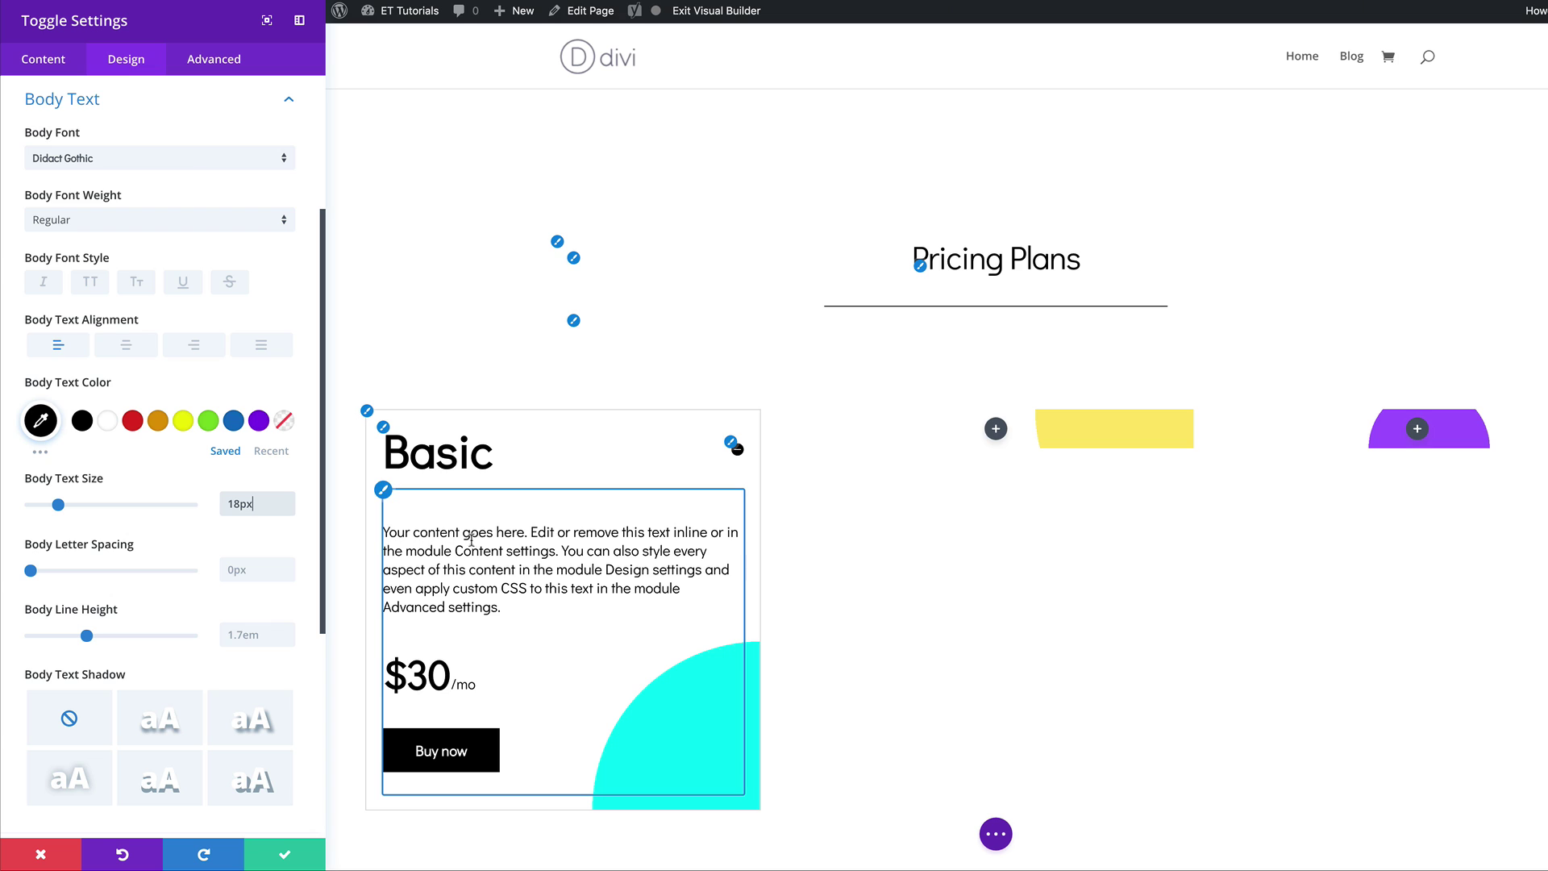
left_click(248, 641)
type("1.5em")
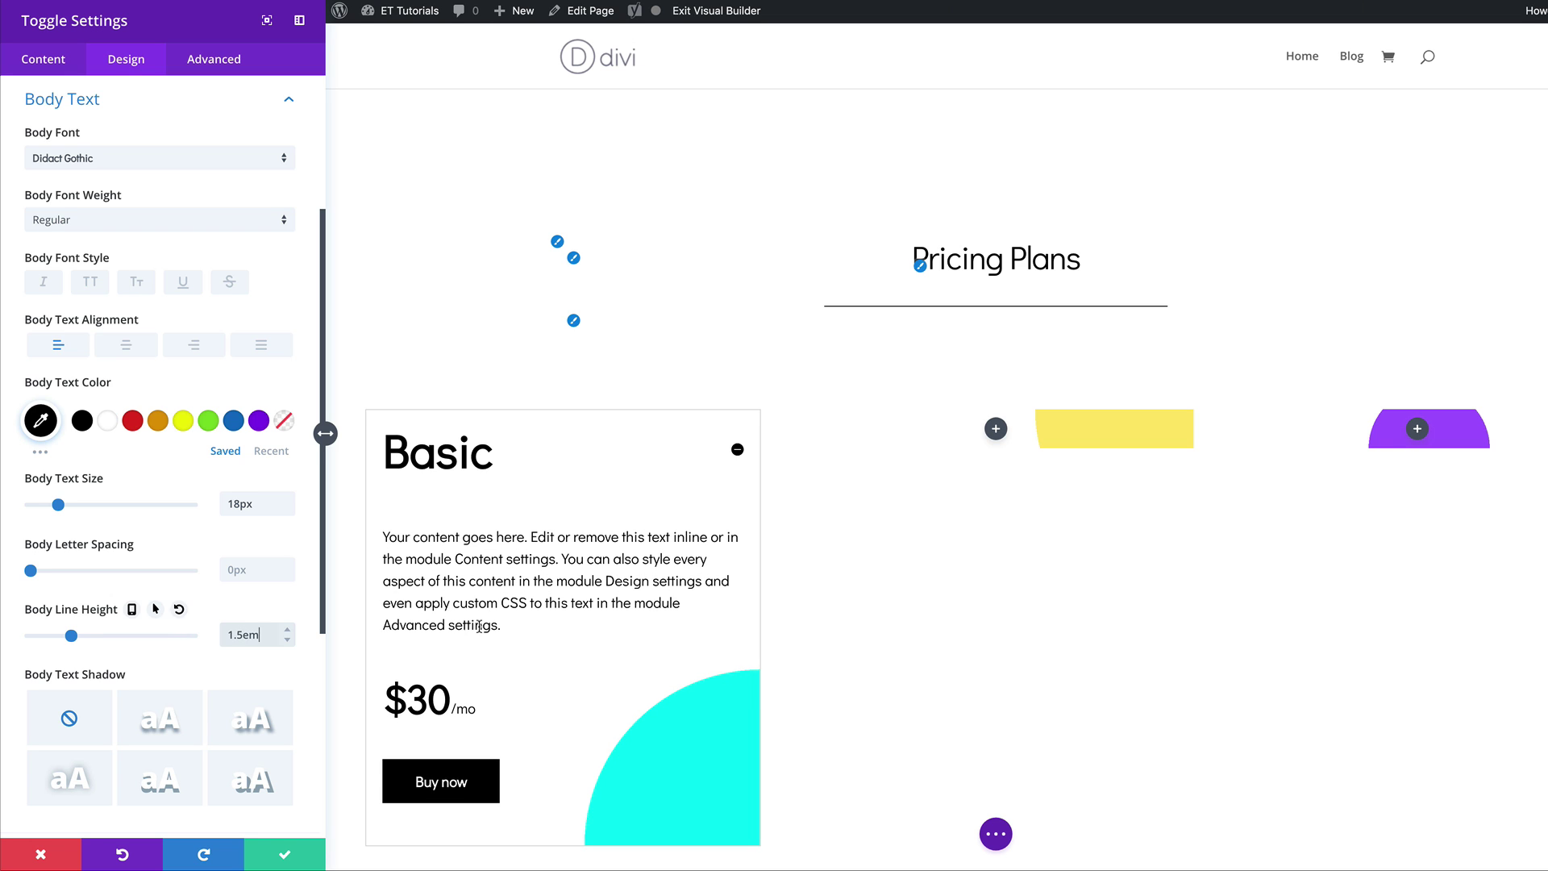
left_click(287, 856)
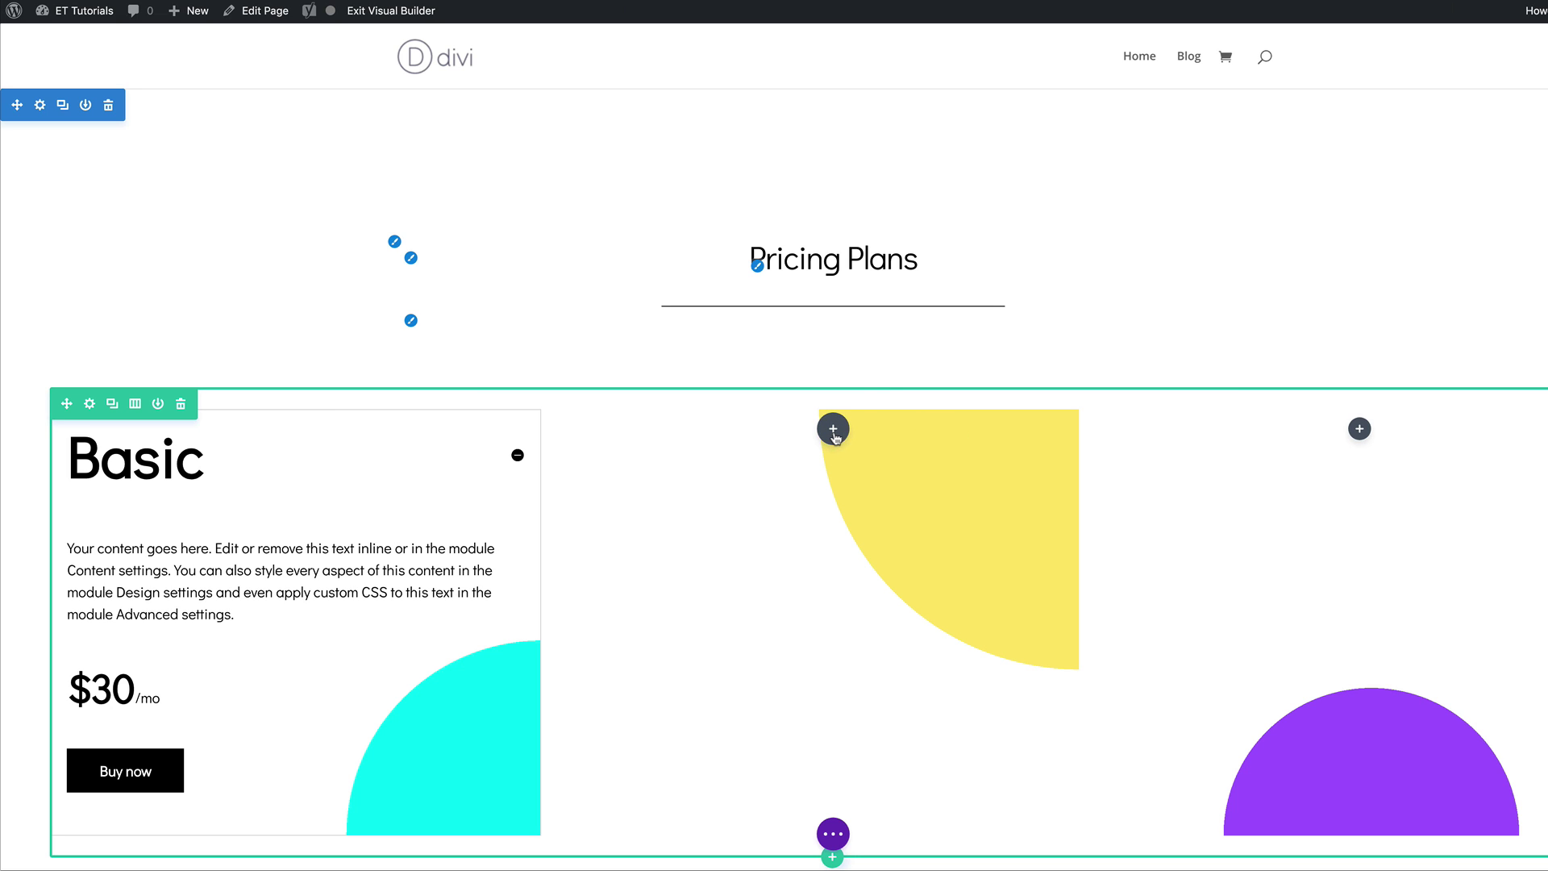
- Paste copies of the Basic toggle into the middle and third columns
key("super+v")
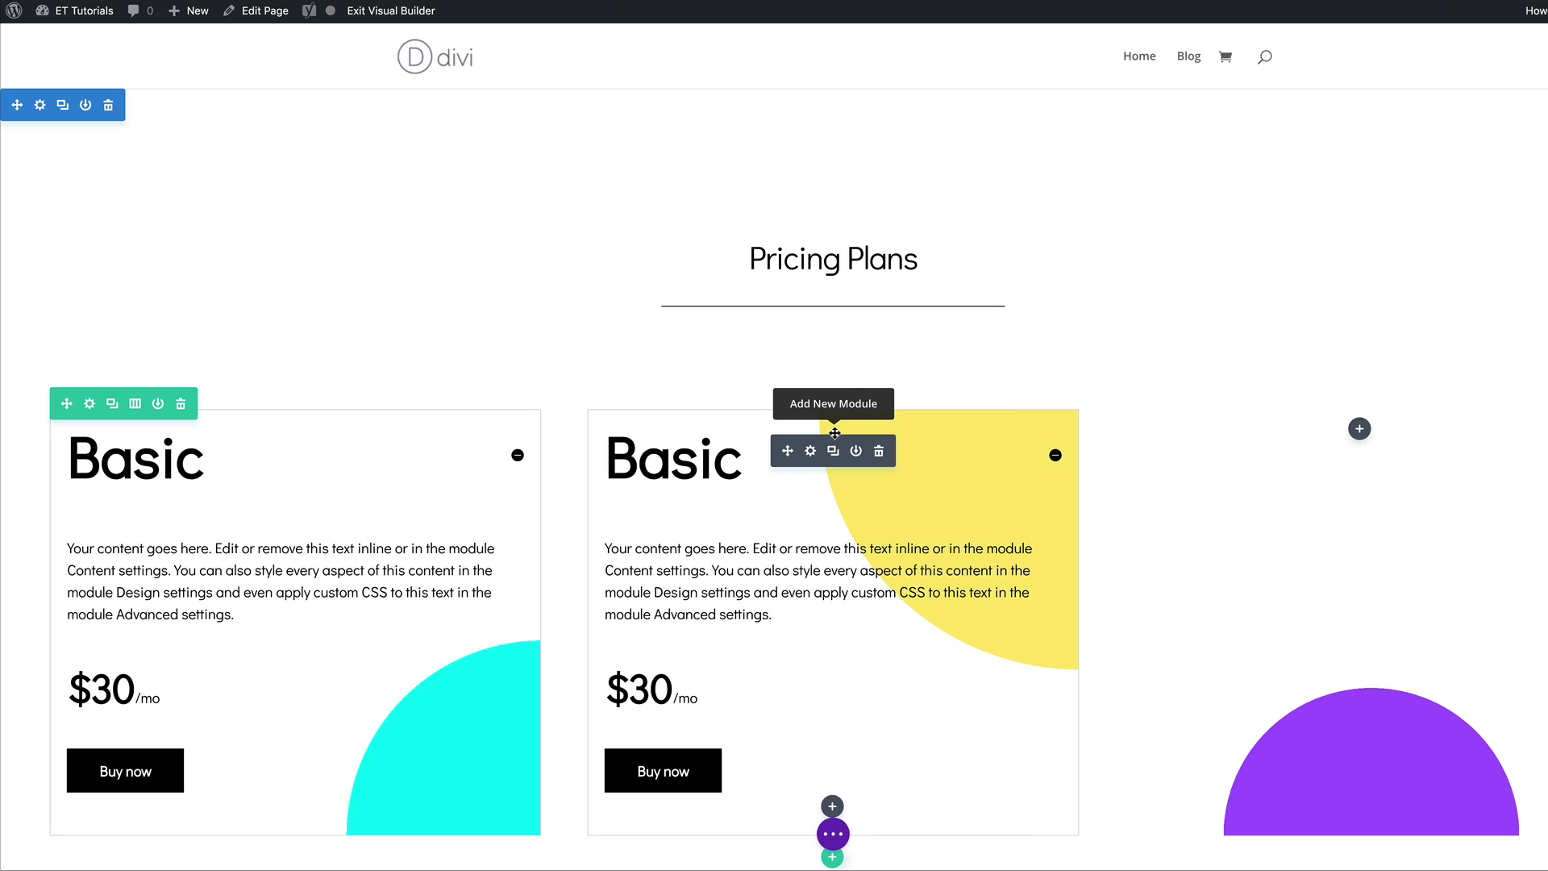
key("super+v")
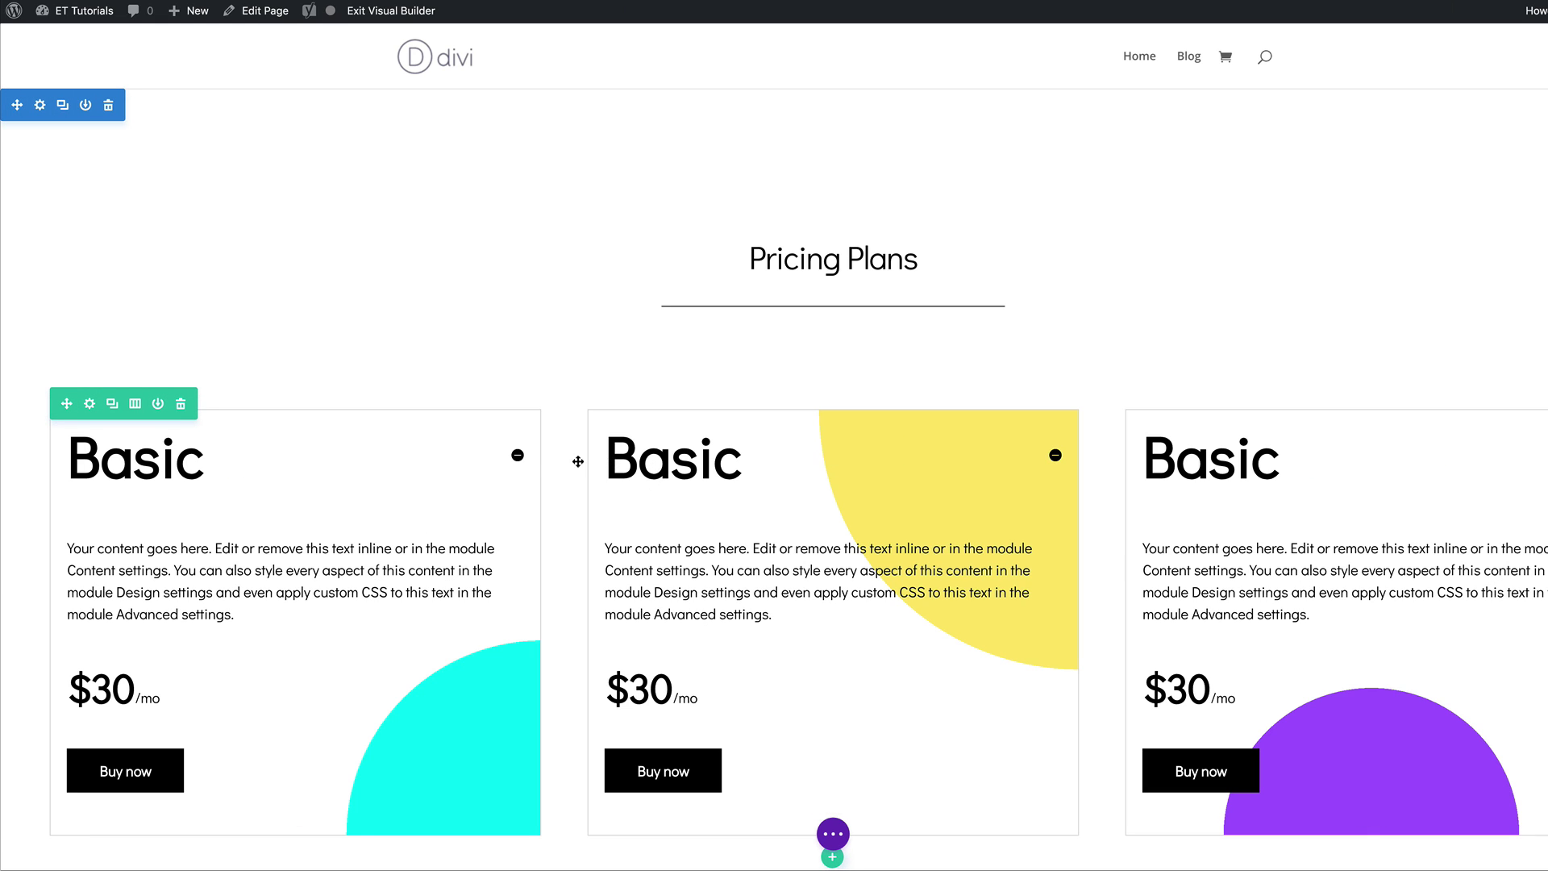
- Retitle the middle card 'Professional' and the third card 'Enterprise'
left_click_drag(608, 462, 736, 461)
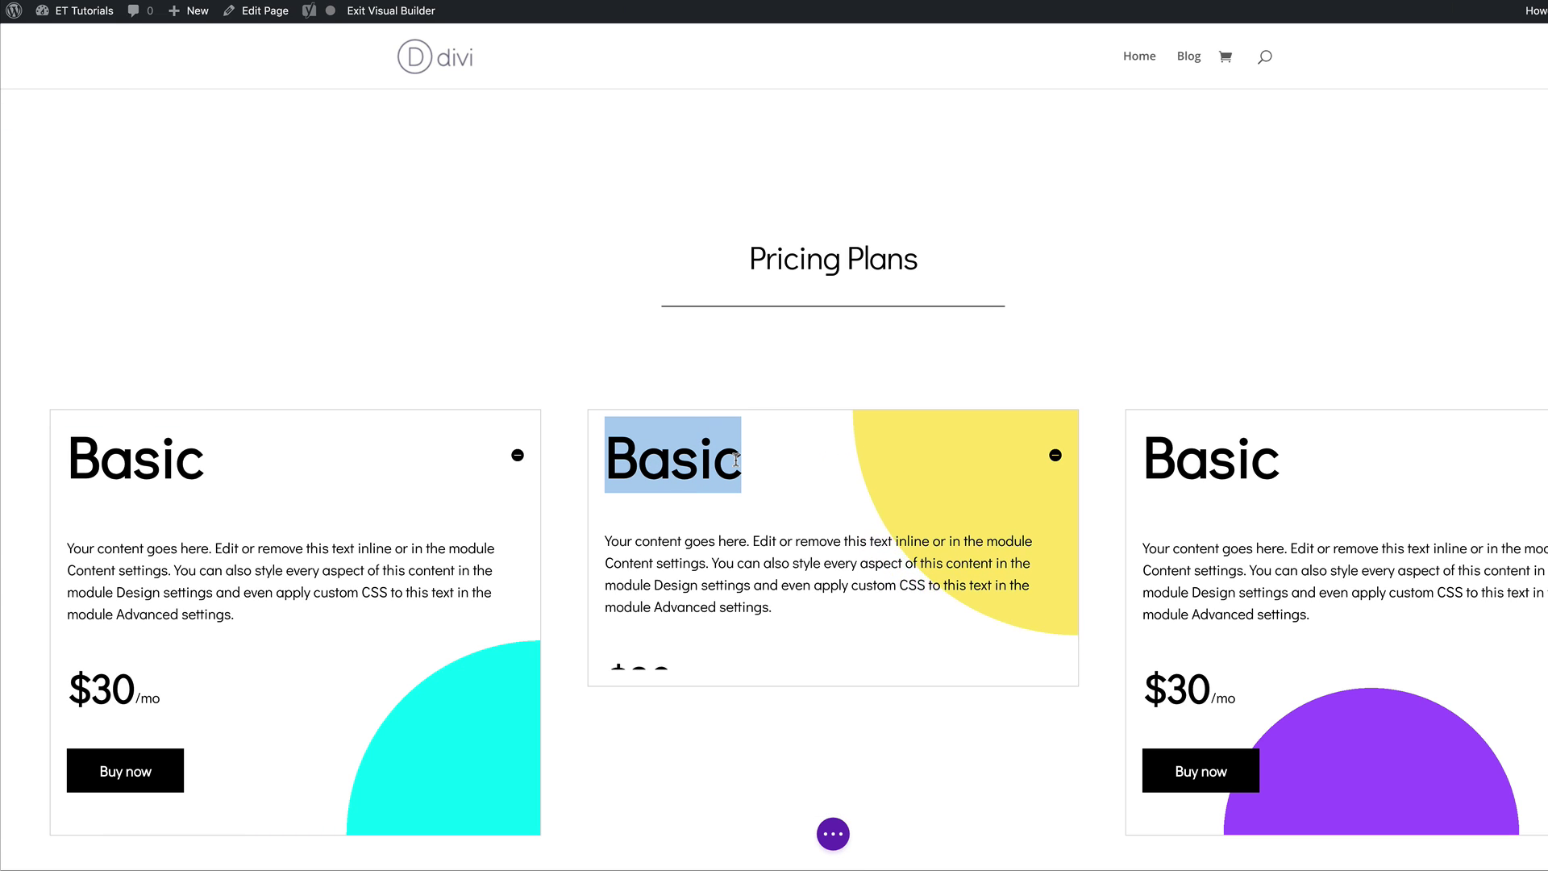
type("Professional")
left_click(1207, 264)
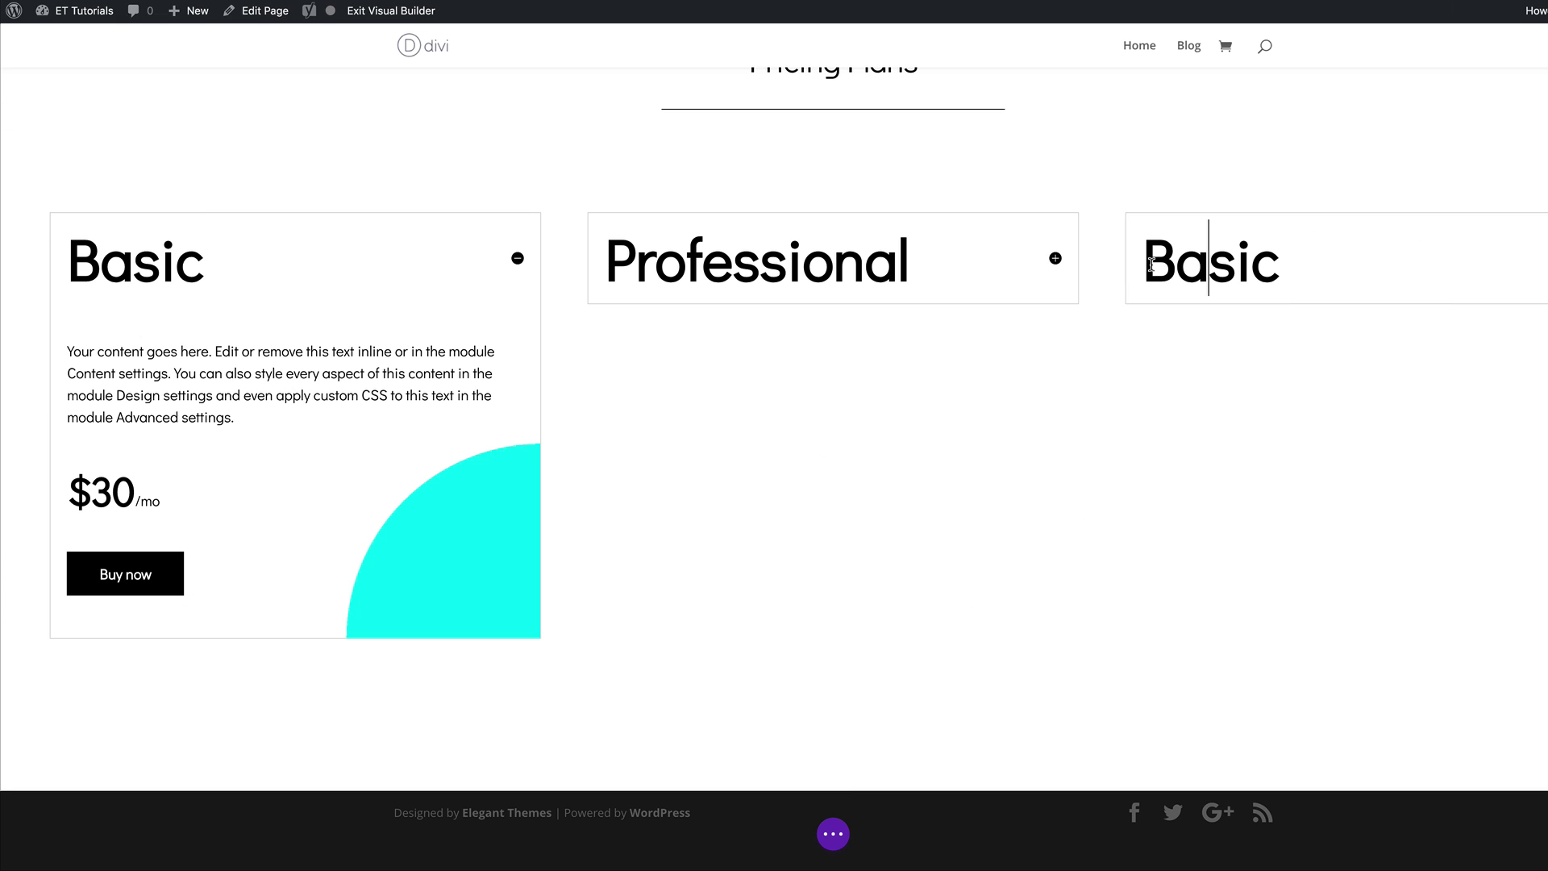
left_click_drag(1143, 264, 1288, 266)
type("Enterprise")
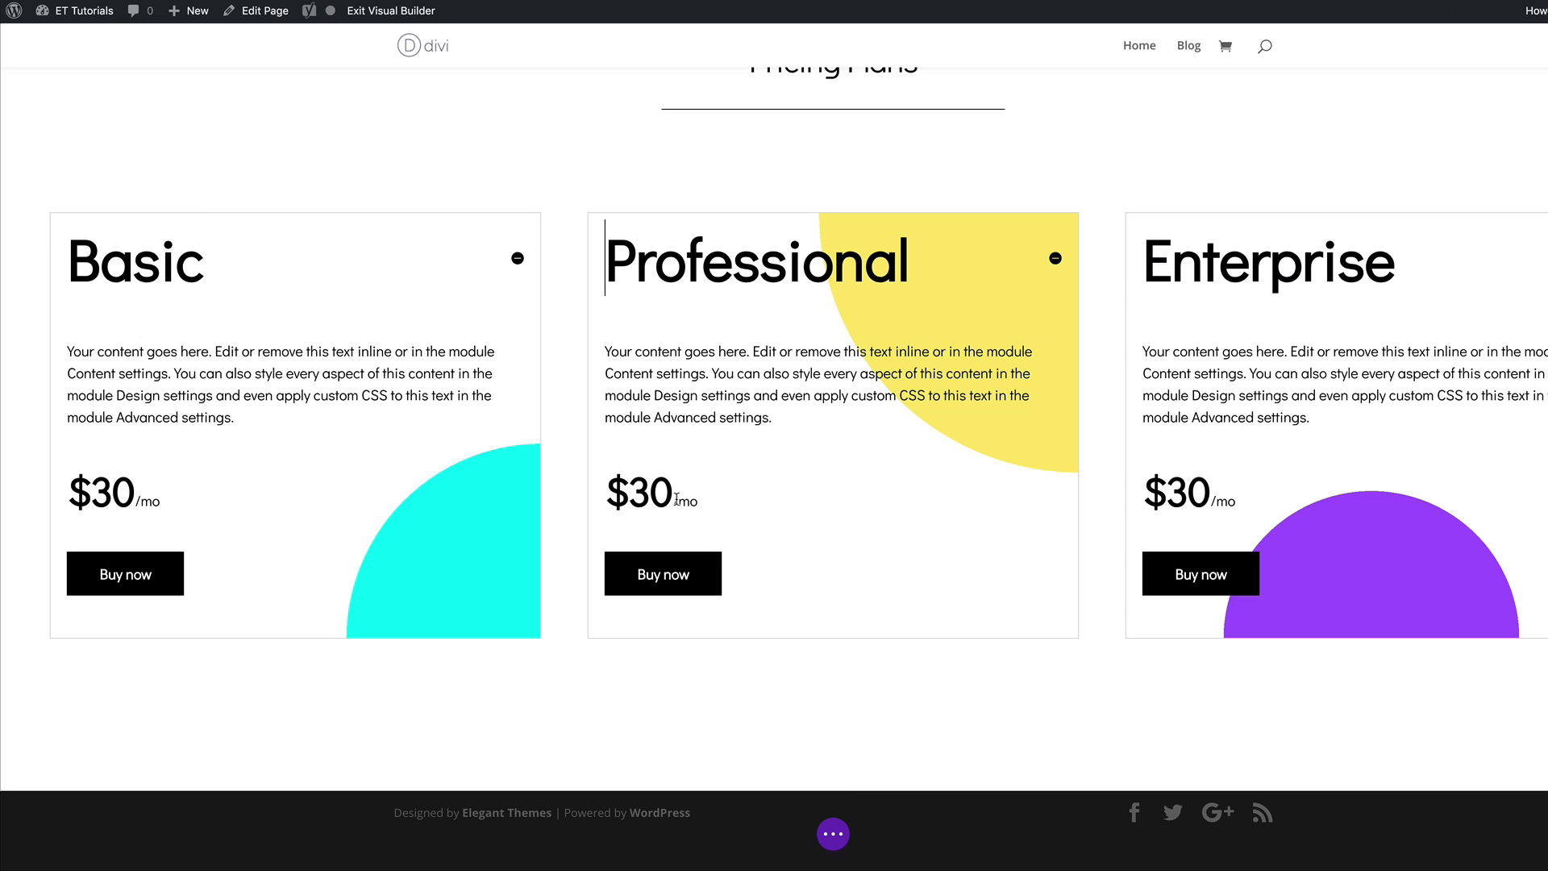
- Change the Professional price to 65 and the Enterprise price to 99
left_click_drag(630, 493, 668, 495)
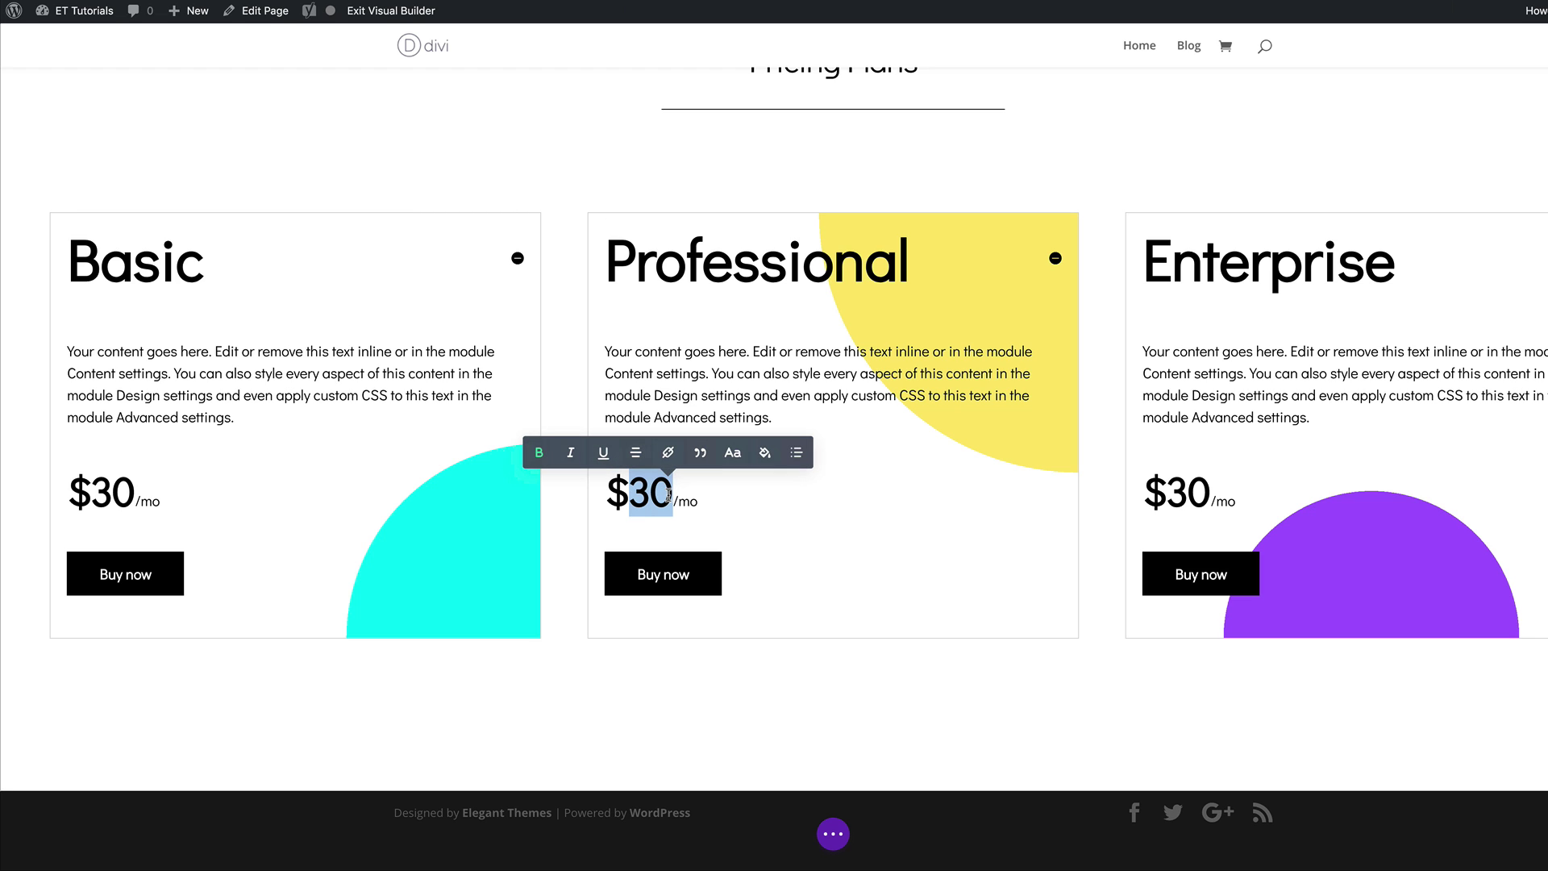
type("65")
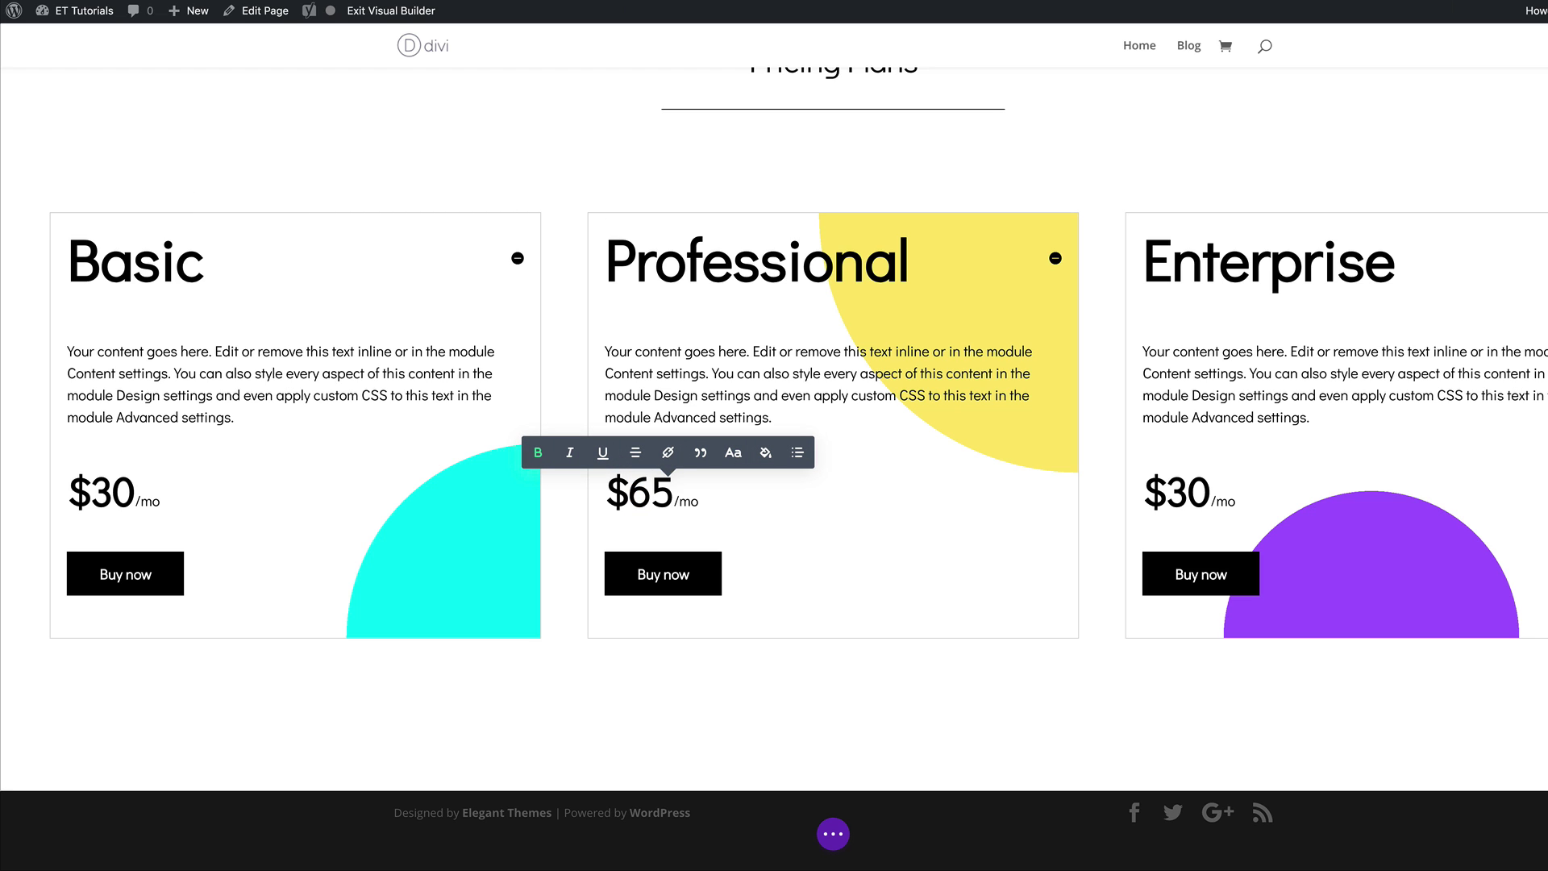
left_click(1176, 488)
left_click_drag(1167, 489, 1211, 491)
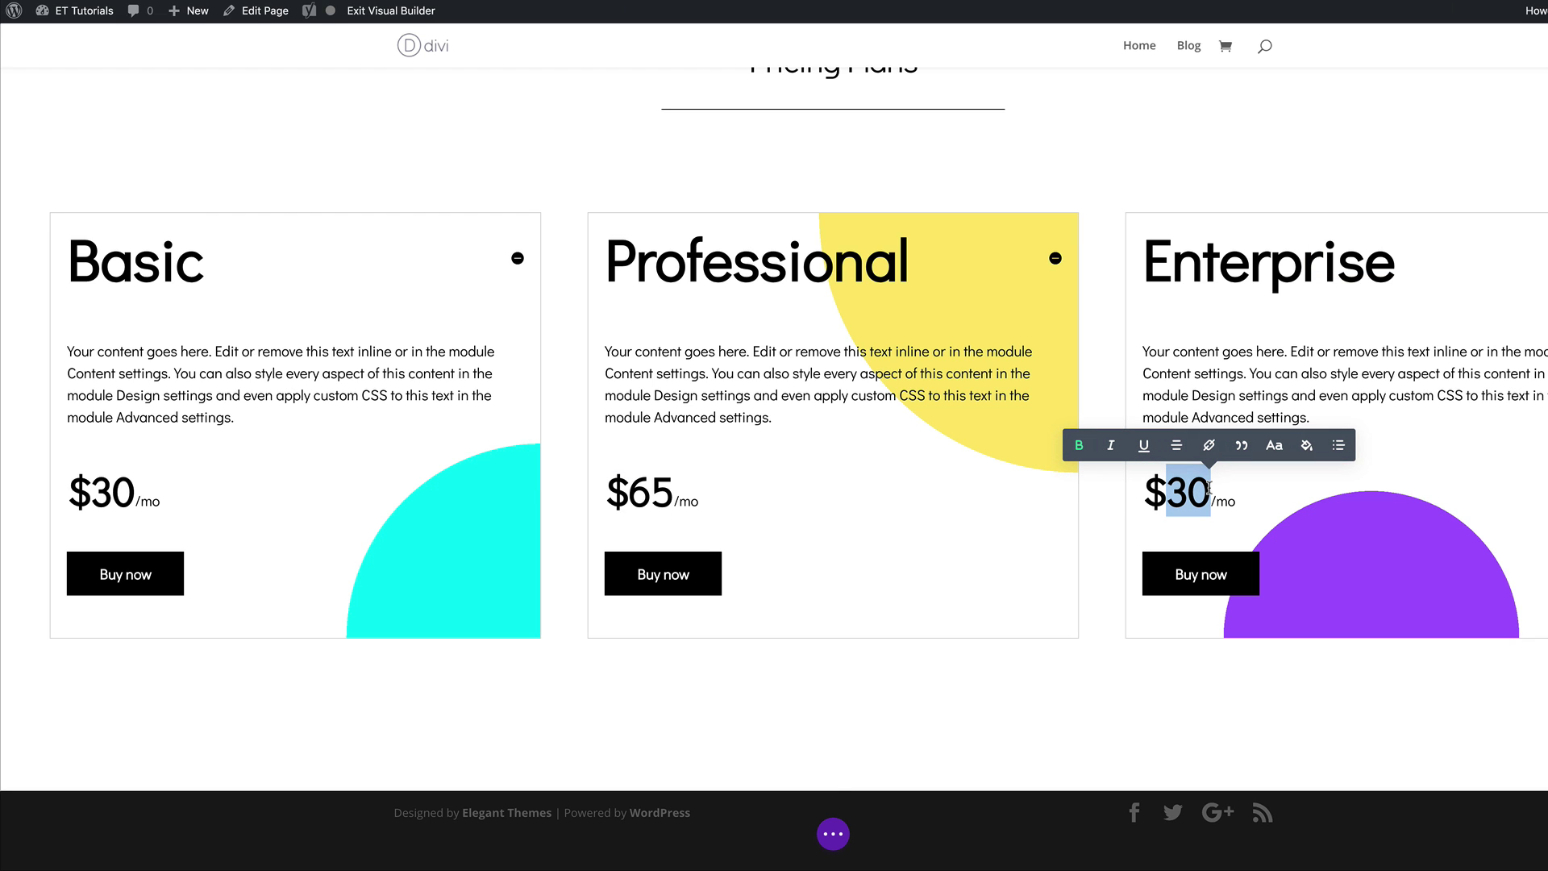
type("99")
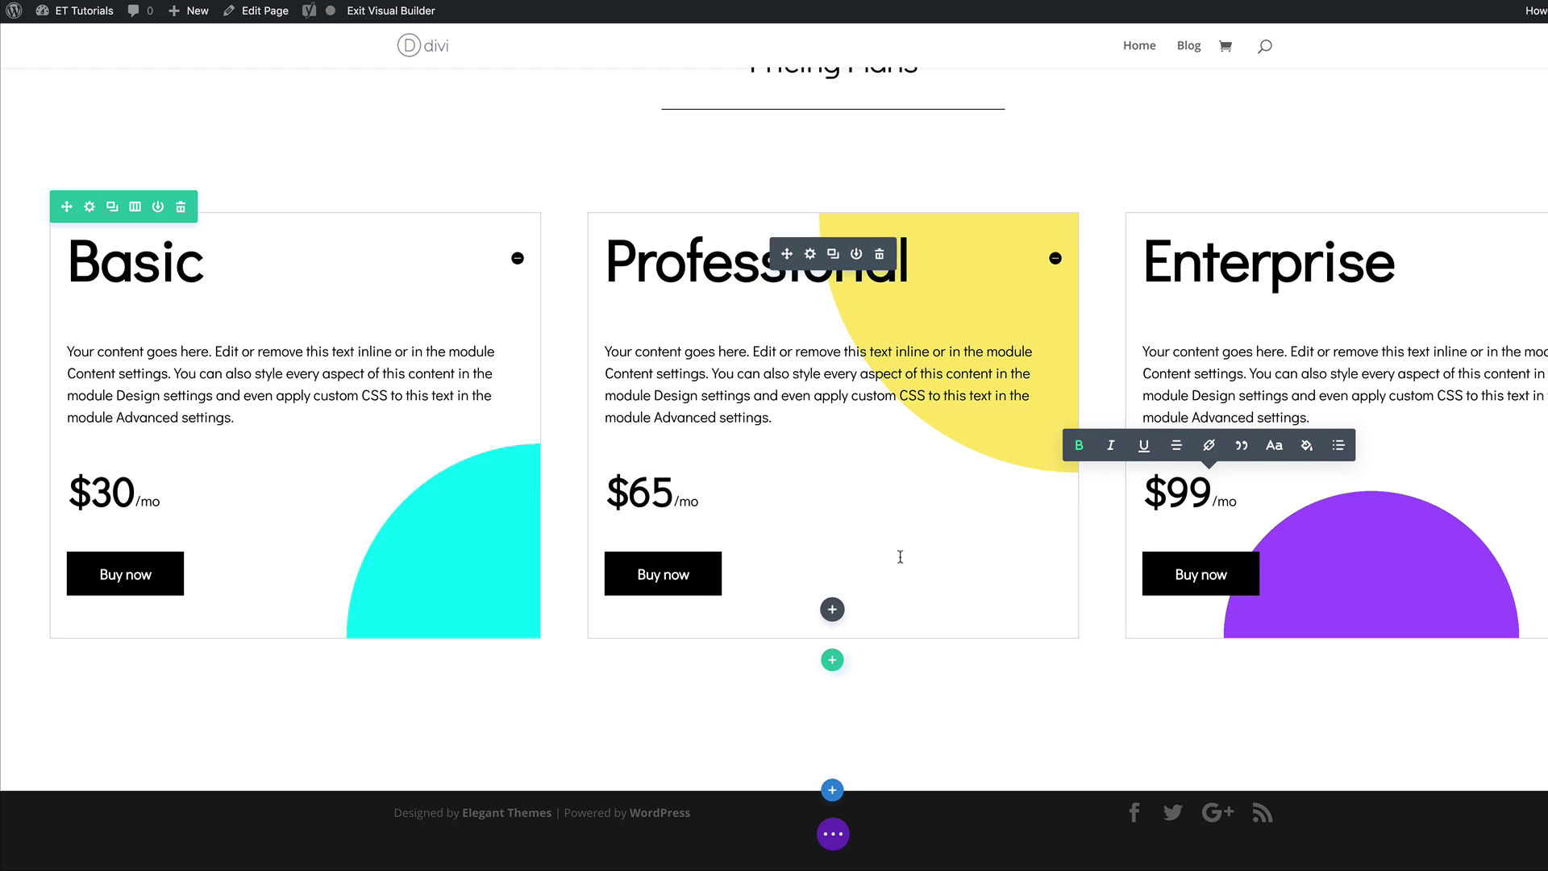
scroll(928, 564, "up", 2)
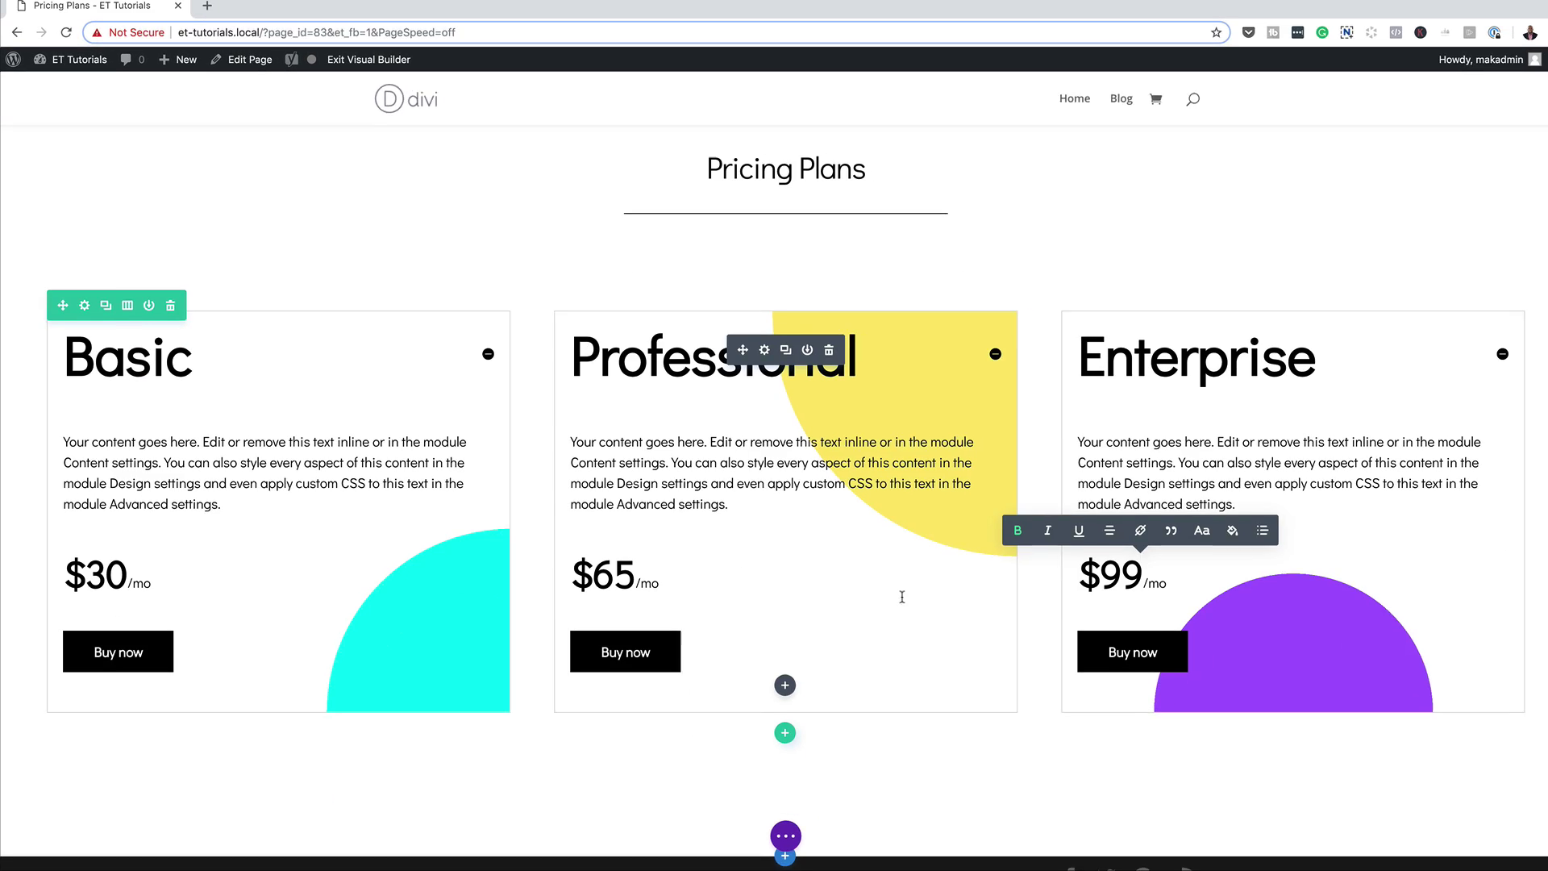
scroll(1049, 669, "down", 1)
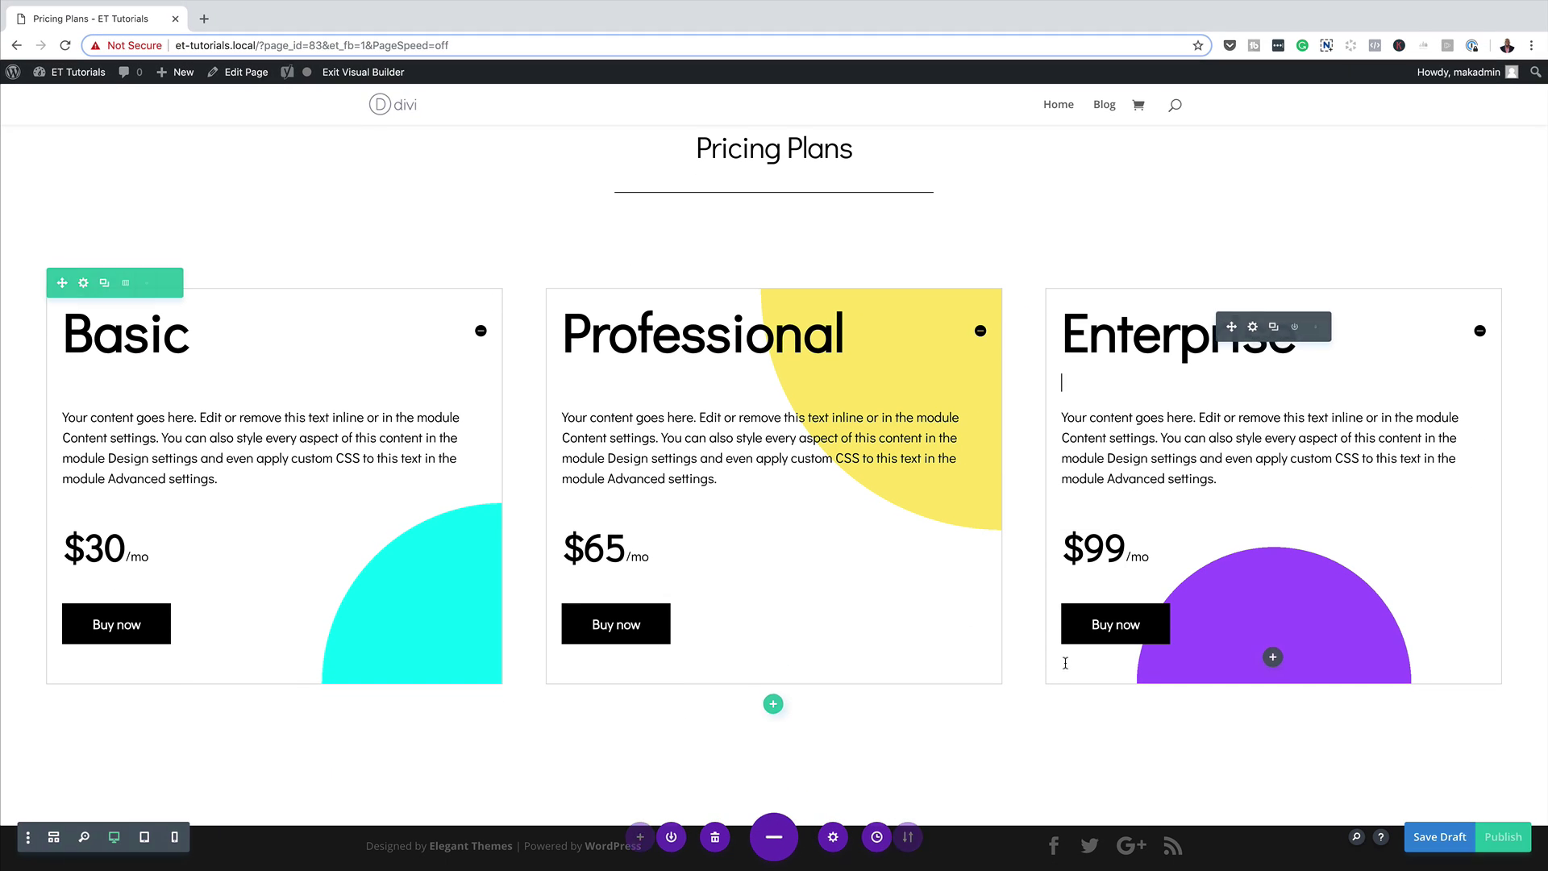
- Exit the Visual Builder and view the live Pricing Plans page
left_click(1065, 663)
left_click(390, 74)
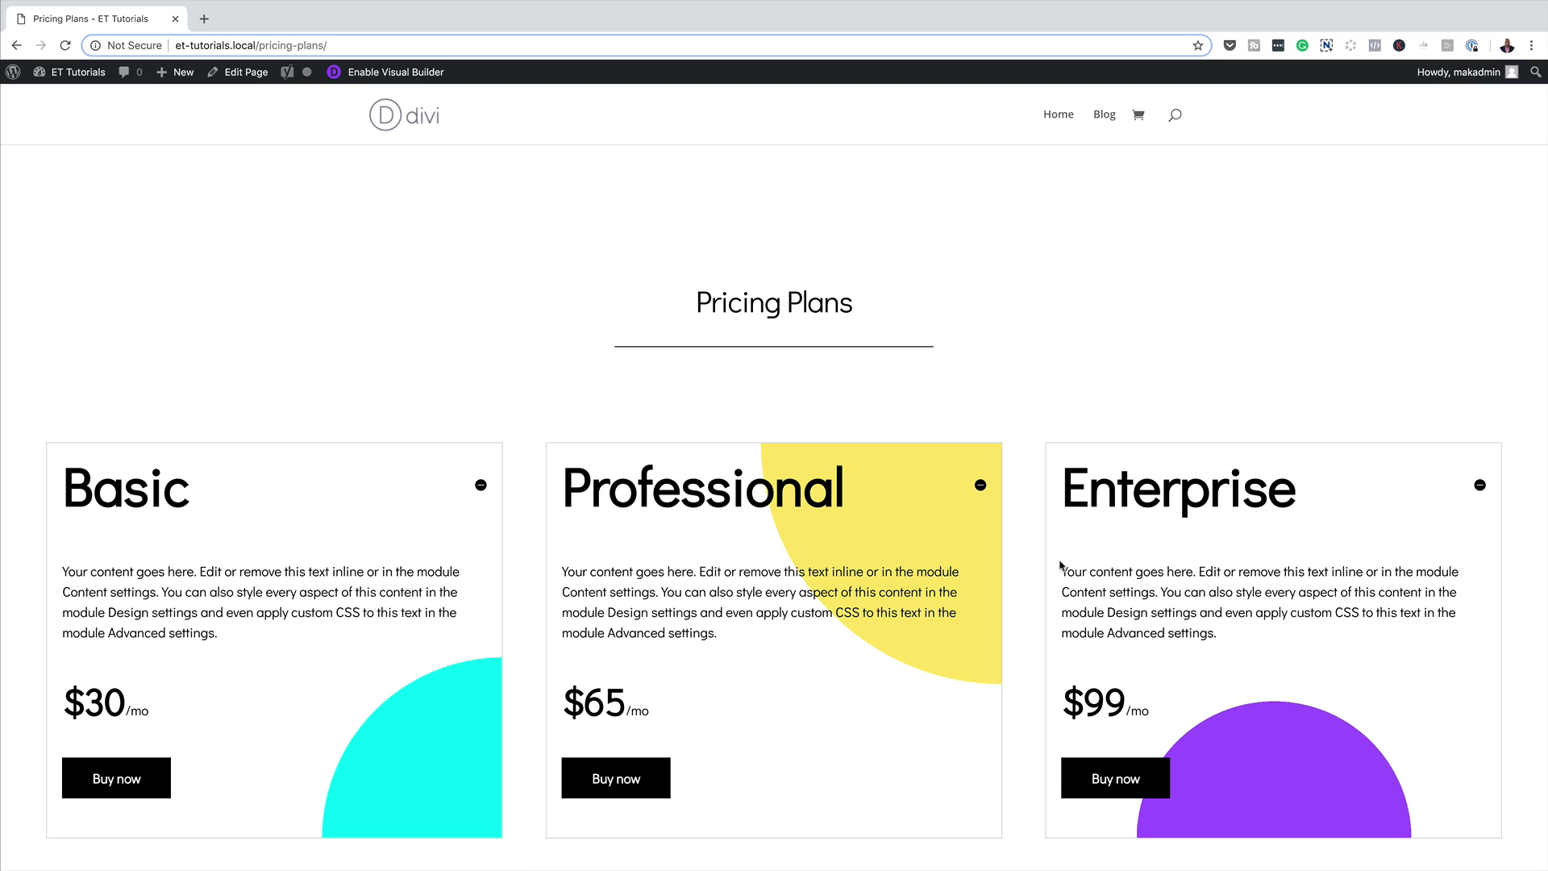
scroll(421, 600, "down", 3)
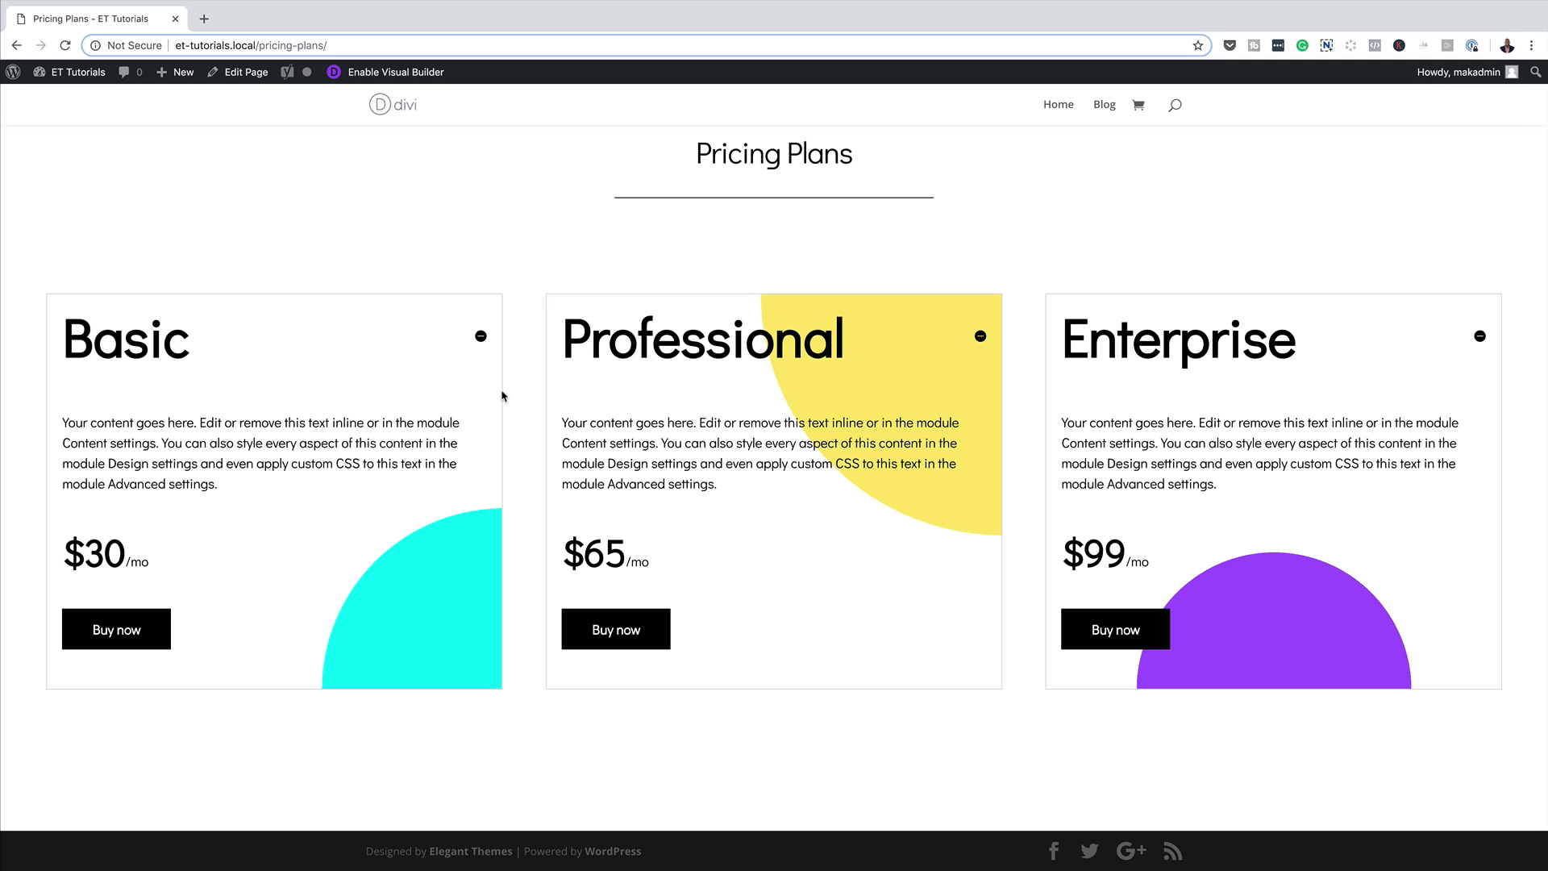
- Collapse the Basic, Professional and Enterprise toggles down to their titles
left_click(480, 336)
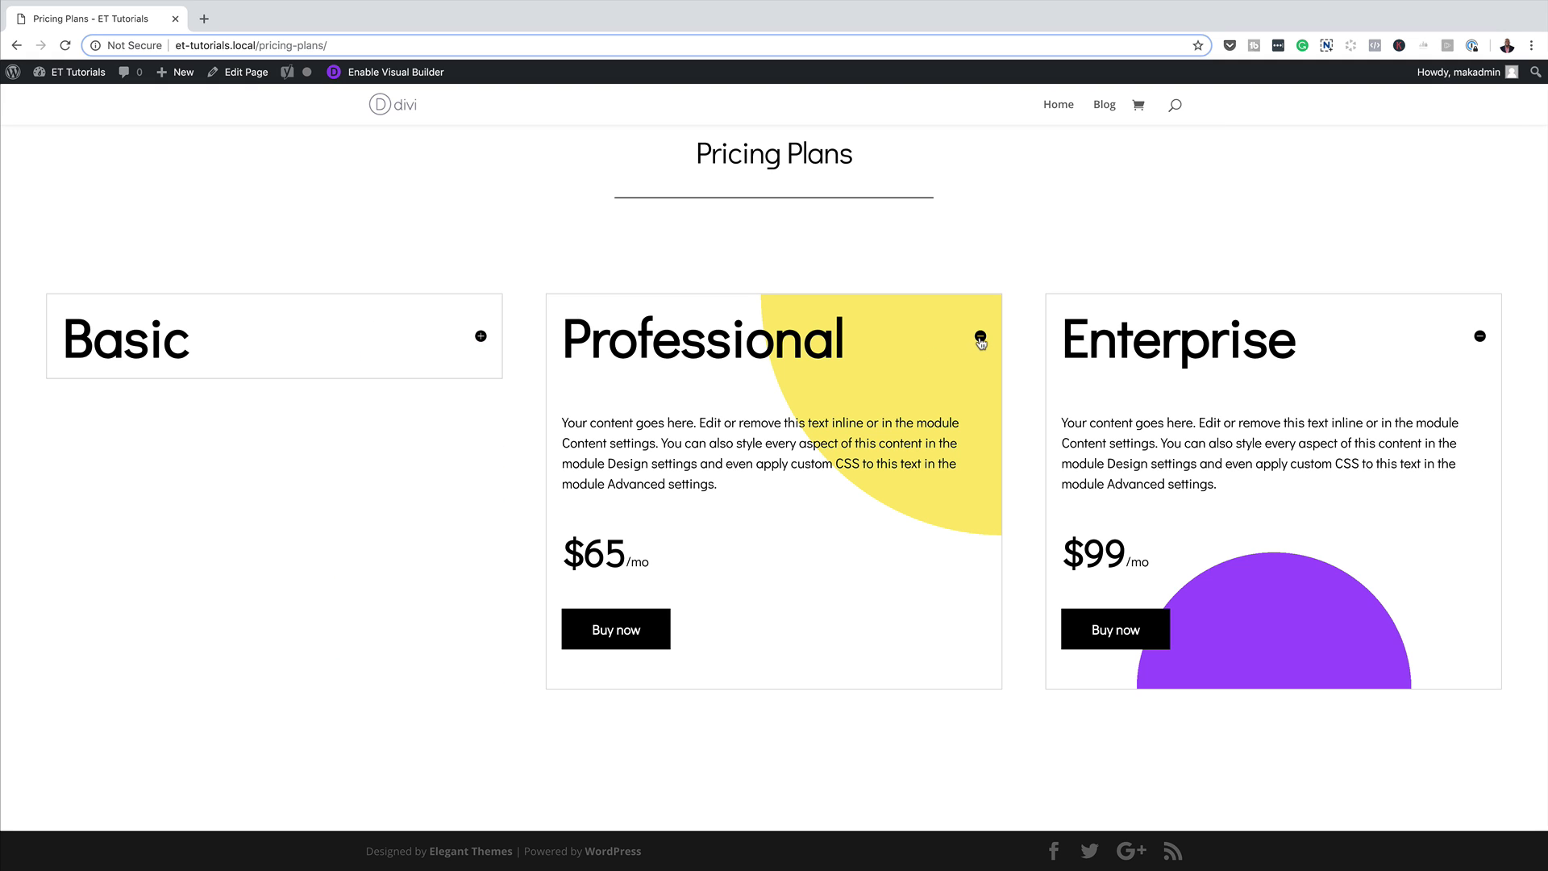
left_click(979, 337)
left_click(1479, 336)
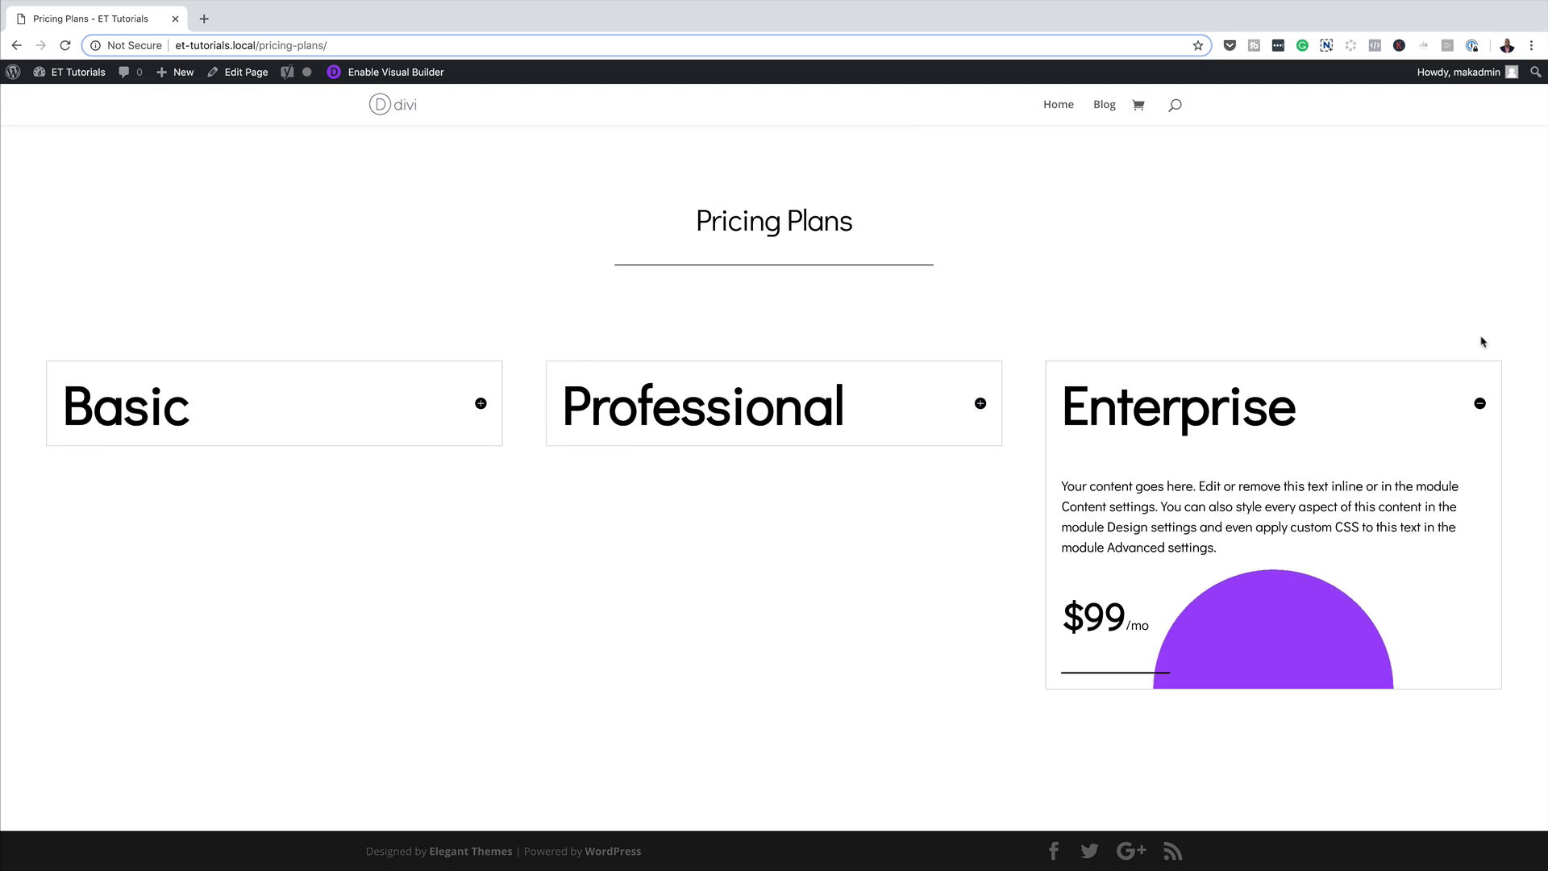